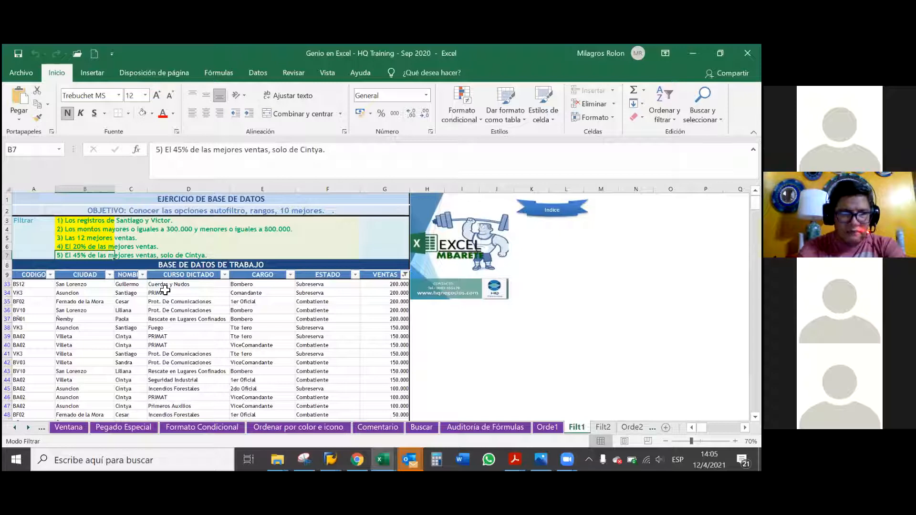
Filter the NOMBRE column to Cintya only, leaving her 7 of 43 records visible
{"action": "key", "text": "Right"}
{"action": "key", "text": "Right"}
{"action": "key", "text": "Right"}
{"action": "key", "text": "Right"}
{"action": "key", "text": "Right"}
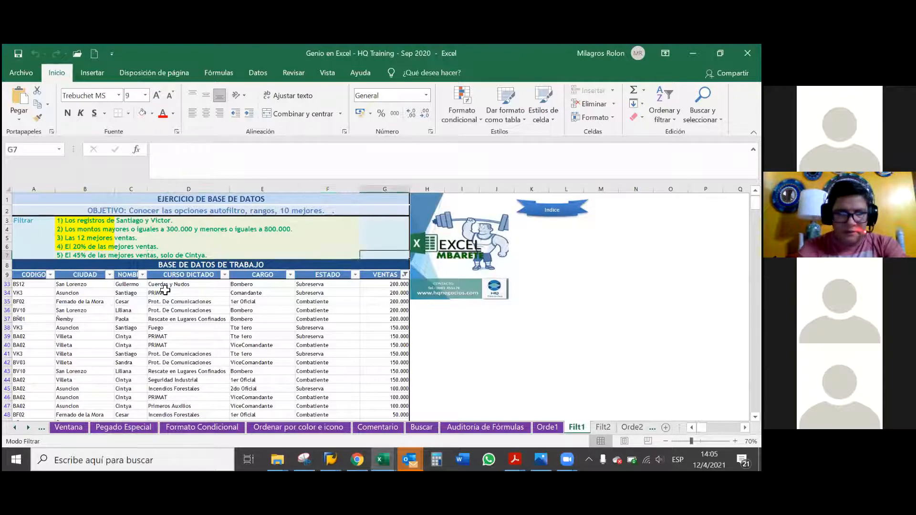
{"action": "key", "text": "Down"}
{"action": "key", "text": "Down"}
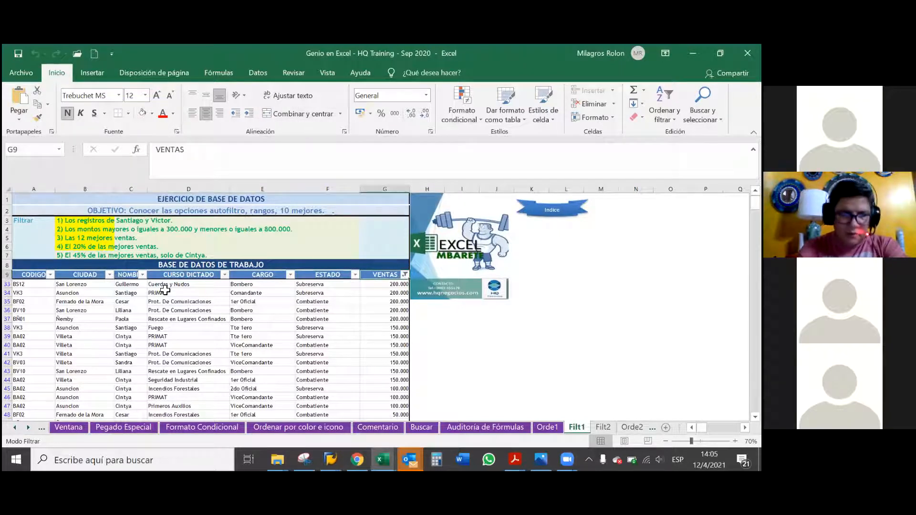
{"action": "key", "text": "Left"}
{"action": "key", "text": "Left"}
{"action": "key", "text": "Left"}
{"action": "key", "text": "Left"}
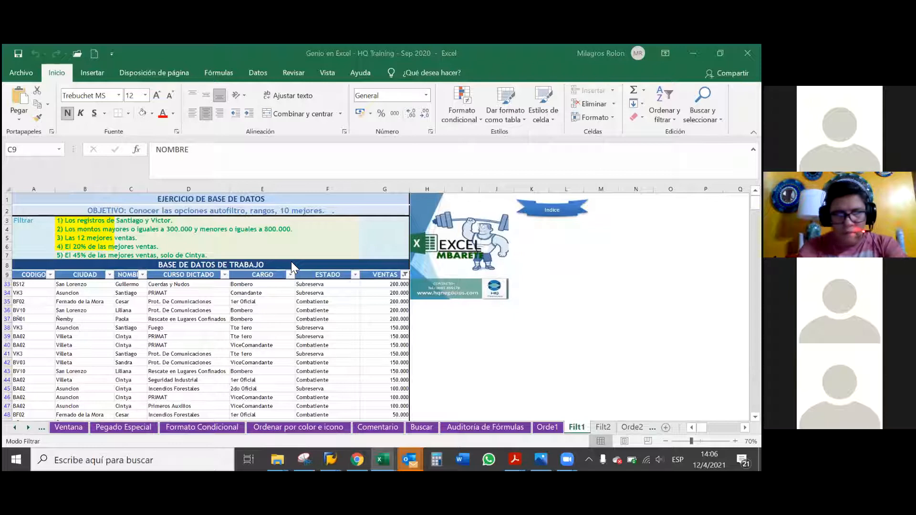
{"action": "left_click", "coordinate": [144, 275]}
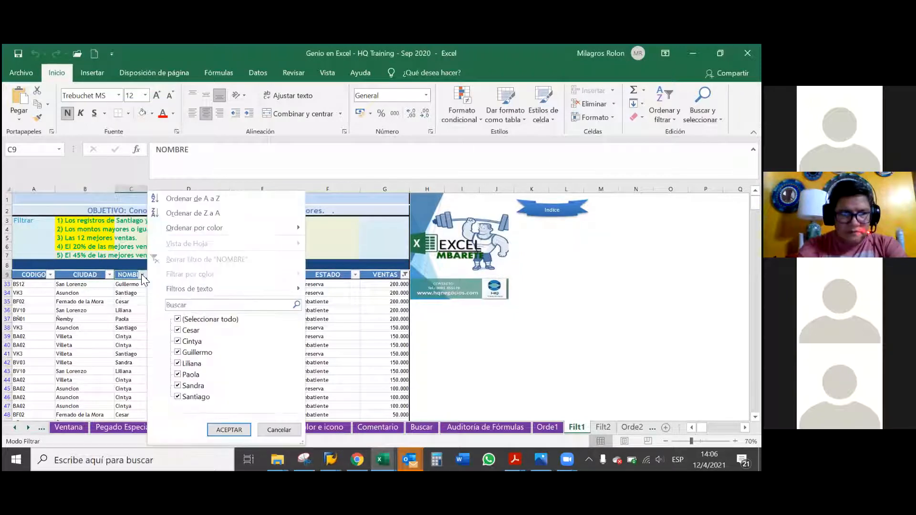
{"action": "left_click", "coordinate": [178, 320]}
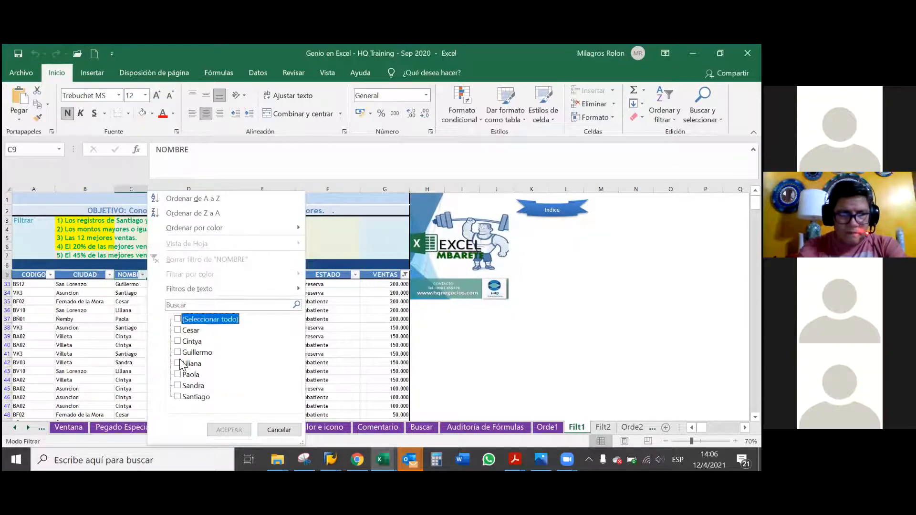
{"action": "left_click", "coordinate": [177, 341]}
{"action": "left_click", "coordinate": [224, 430]}
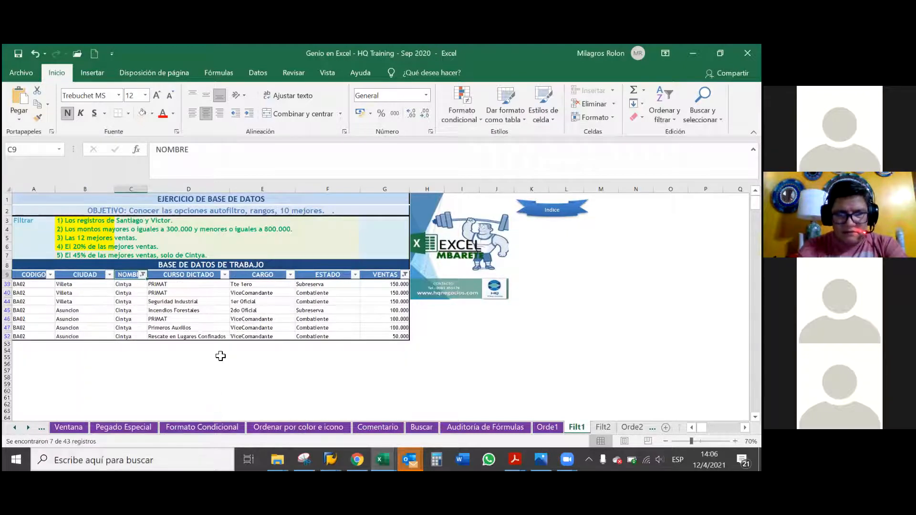
{"action": "left_click", "coordinate": [405, 275]}
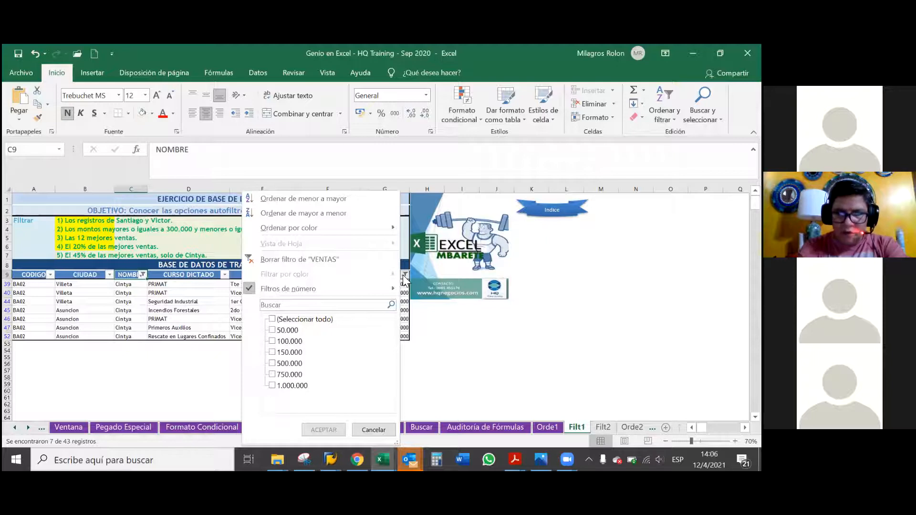
Apply a Top 10 filter on VENTAS keeping the top 45 percent, leaving 3 records
{"action": "mouse_move", "coordinate": [370, 289]}
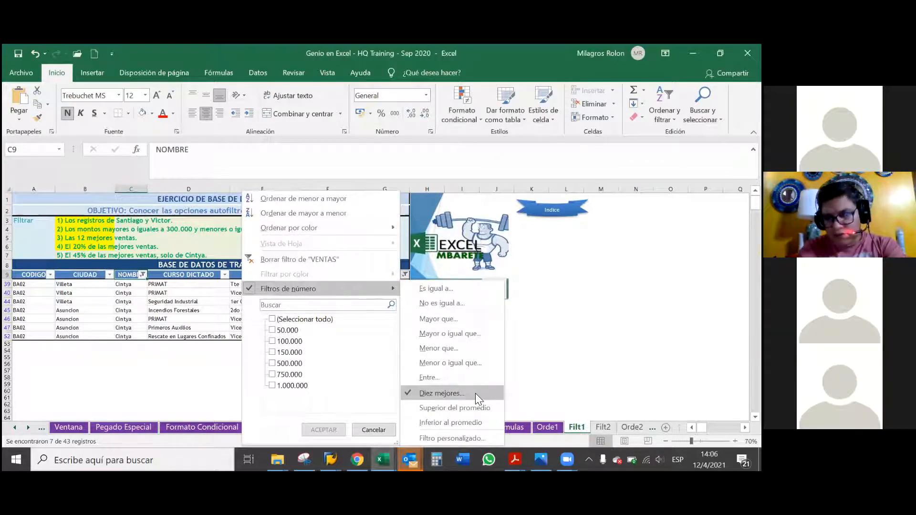
{"action": "left_click", "coordinate": [441, 393]}
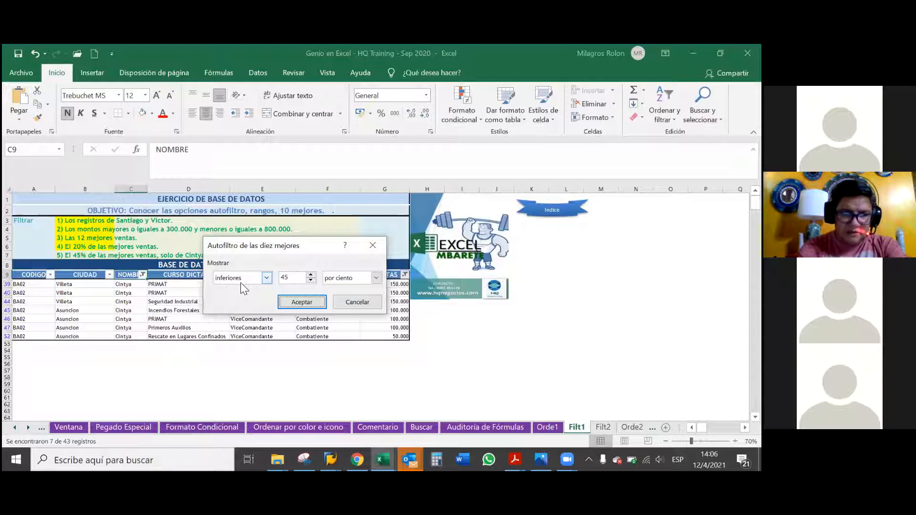
{"action": "left_click", "coordinate": [265, 278]}
{"action": "left_click", "coordinate": [256, 291]}
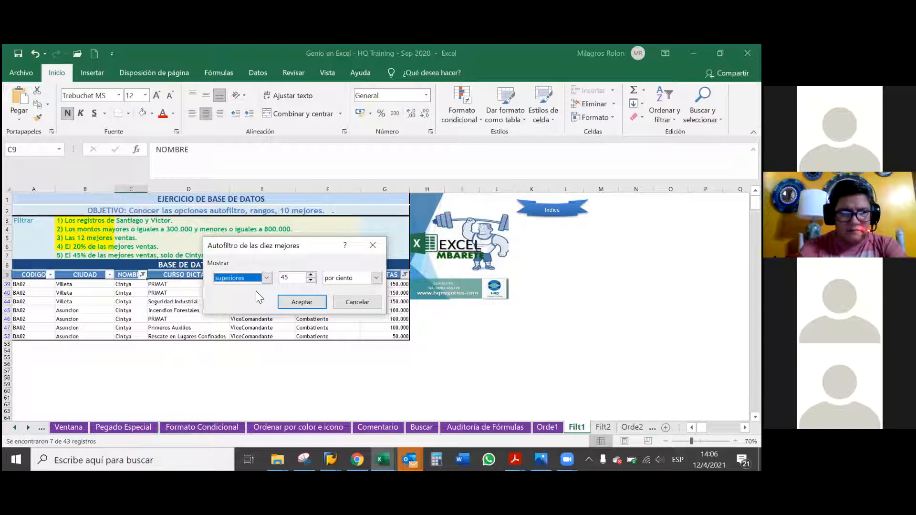
{"action": "left_click", "coordinate": [285, 299]}
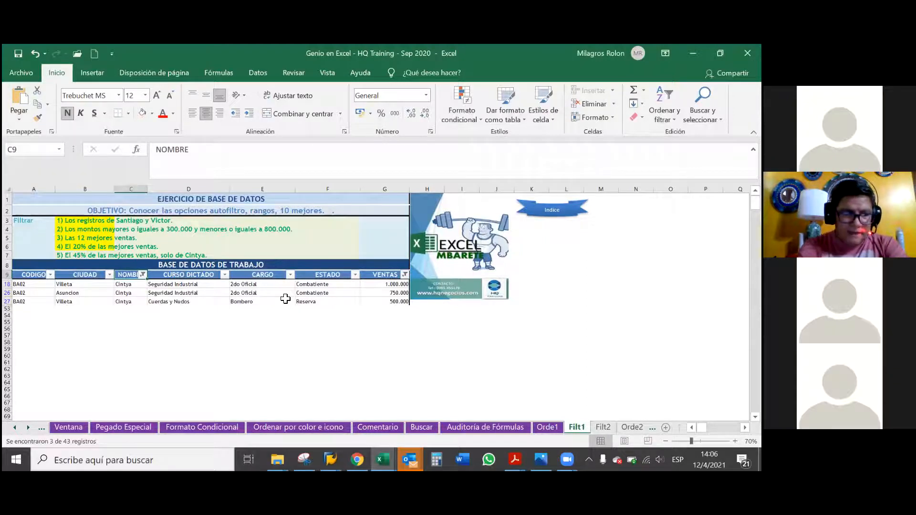
Check the total of the filtered sales, then fill task cell B7 yellow
{"action": "left_click_drag", "start_coordinate": [375, 285], "coordinate": [376, 301]}
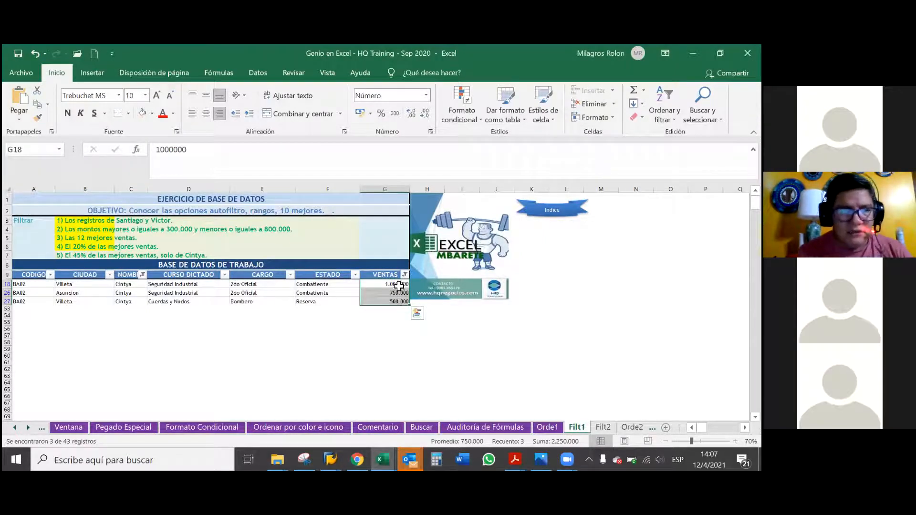
{"action": "left_click", "coordinate": [353, 293]}
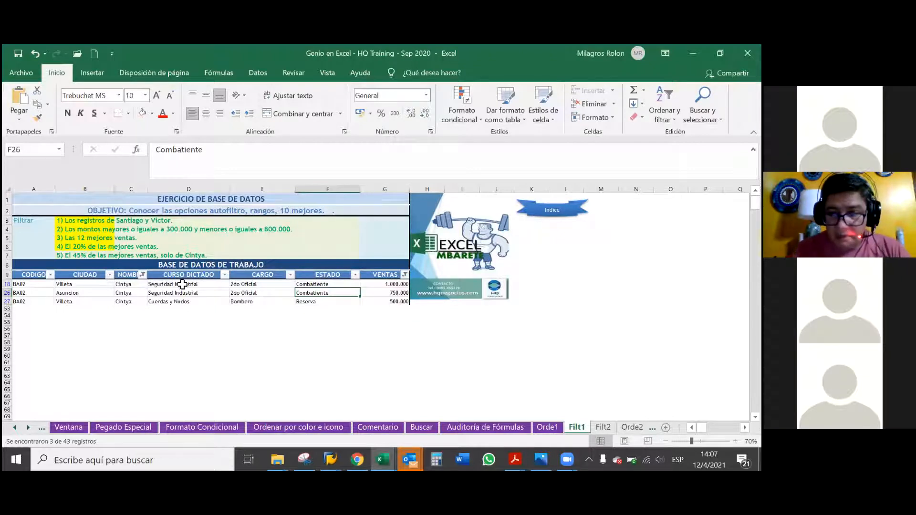
{"action": "left_click", "coordinate": [71, 257]}
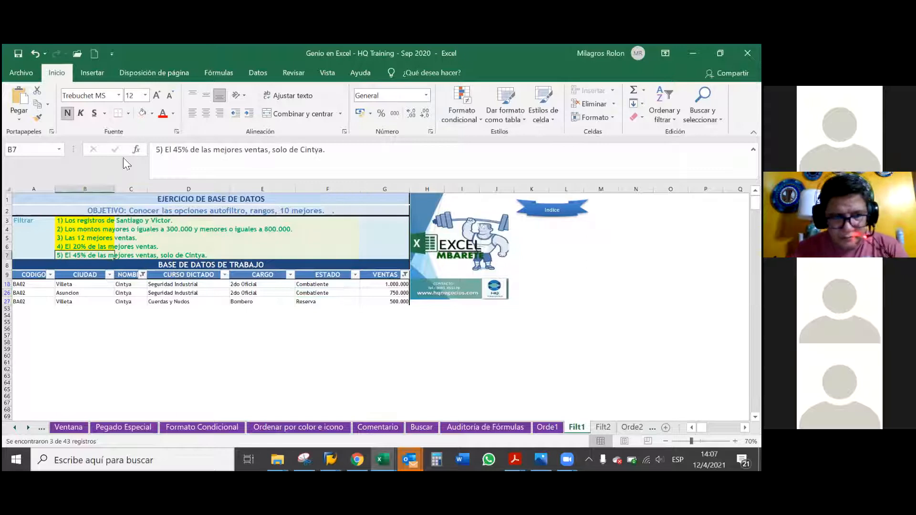
{"action": "left_click", "coordinate": [152, 114]}
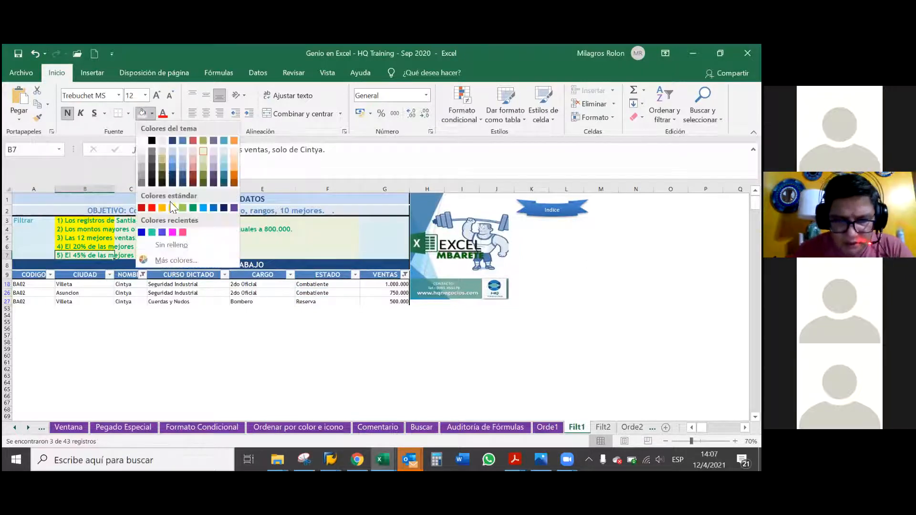
{"action": "left_click", "coordinate": [172, 208]}
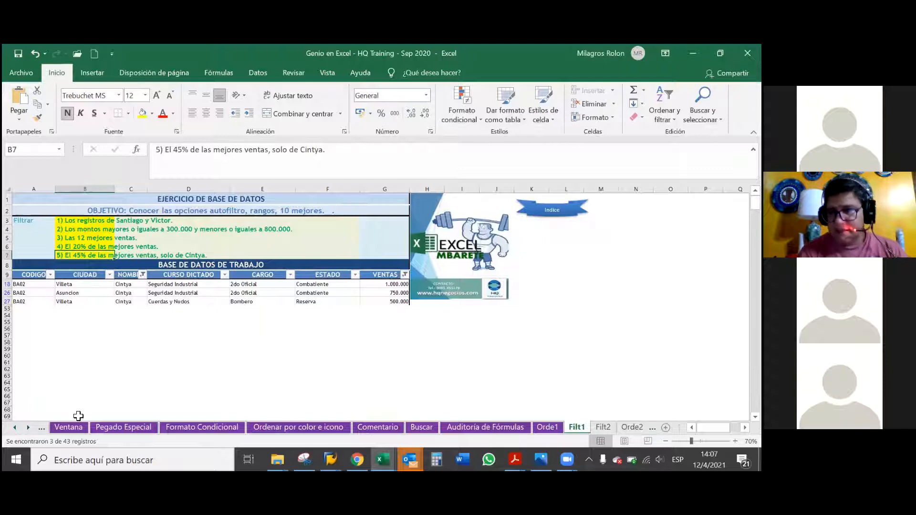
{"action": "left_click", "coordinate": [28, 427]}
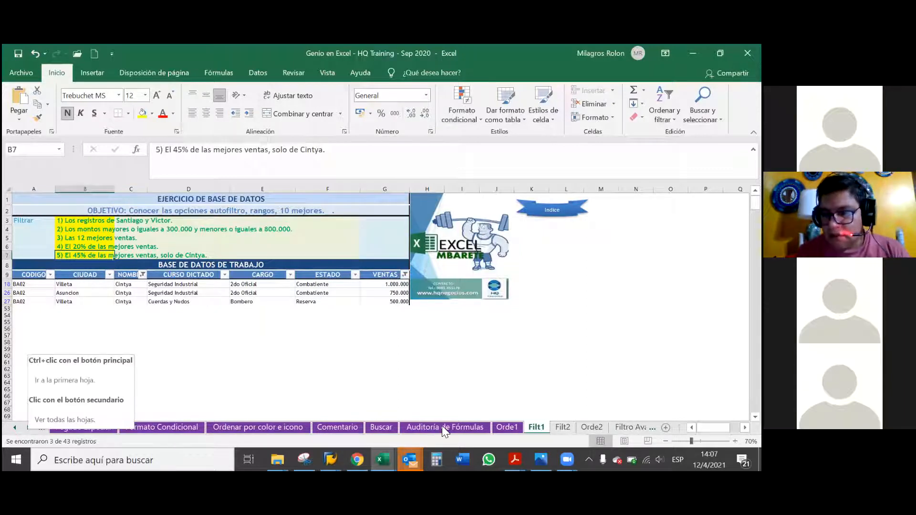
Look through the Orde1 and Auditoría de Fórmulas sheets, then return to Filt1
{"action": "left_click", "coordinate": [503, 426]}
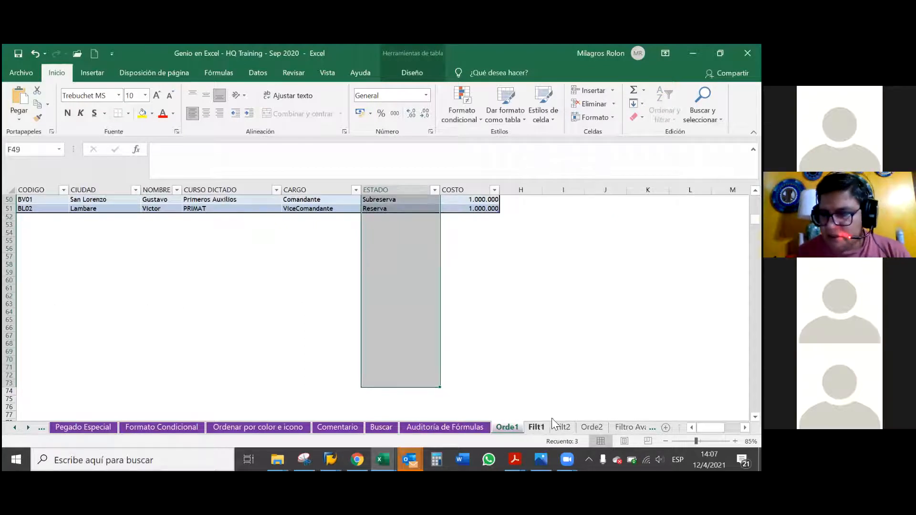
{"action": "left_click_drag", "start_coordinate": [754, 220], "coordinate": [755, 200]}
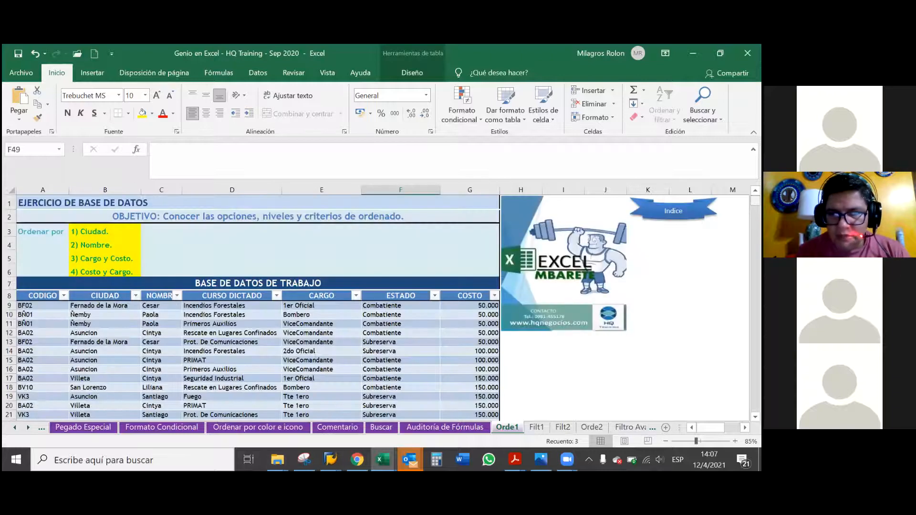
{"action": "left_click", "coordinate": [479, 427]}
{"action": "left_click", "coordinate": [502, 427]}
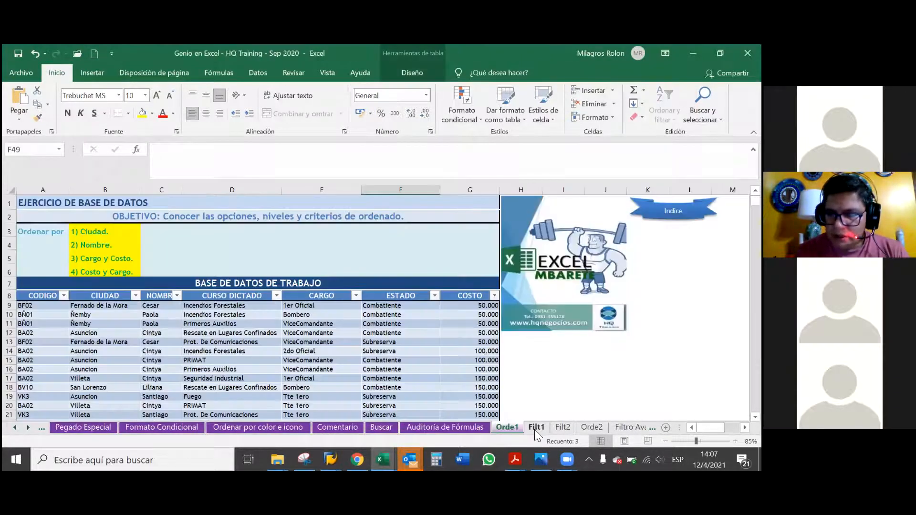
{"action": "left_click", "coordinate": [534, 428]}
Colour the Filt1 sheet tab purple
{"action": "right_click", "coordinate": [535, 429]}
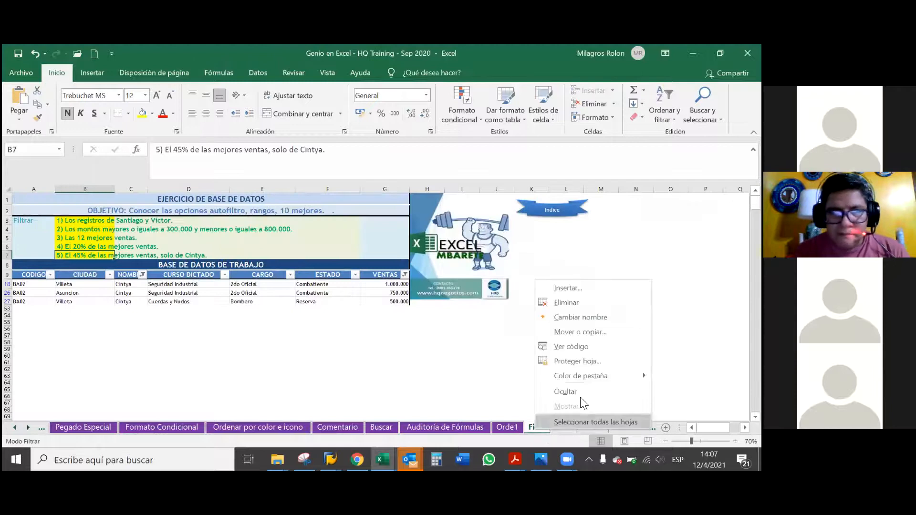
{"action": "mouse_move", "coordinate": [583, 372]}
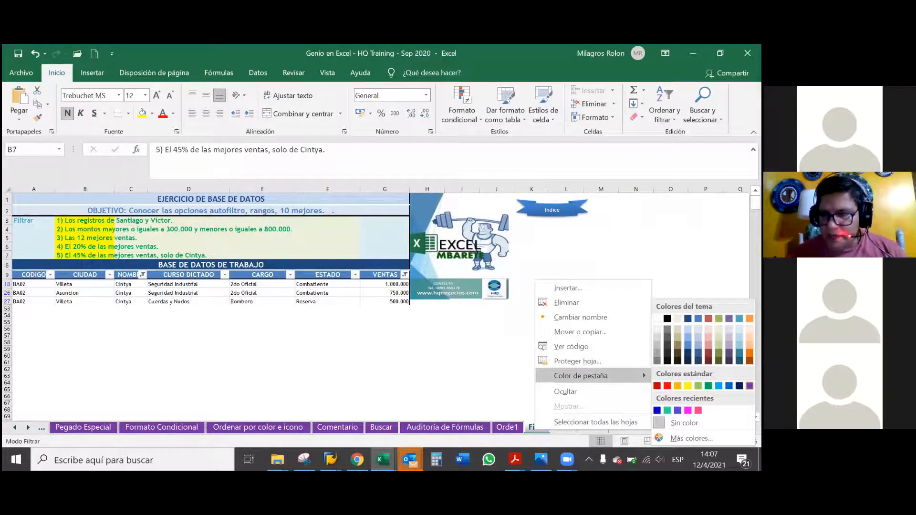
{"action": "left_click", "coordinate": [749, 385]}
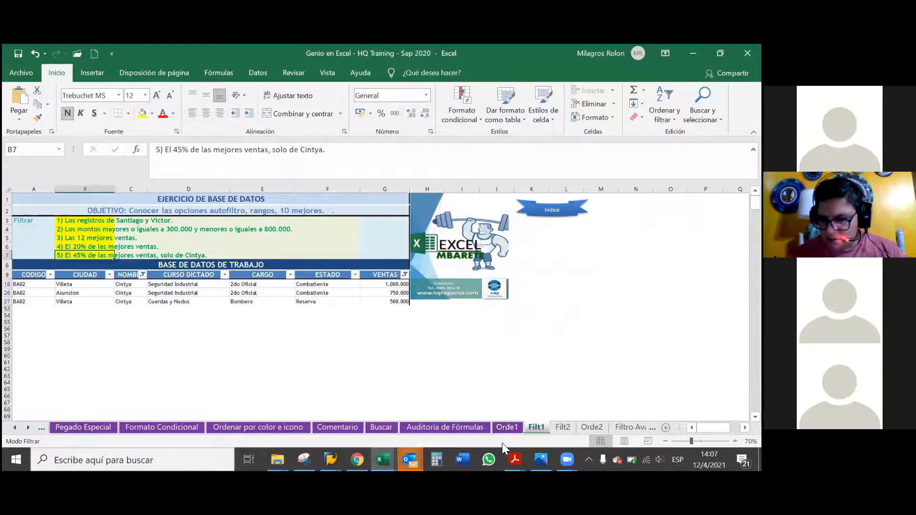
Switch over to the Filt2 exercise sheet
{"action": "left_click", "coordinate": [505, 428]}
{"action": "left_click", "coordinate": [535, 428]}
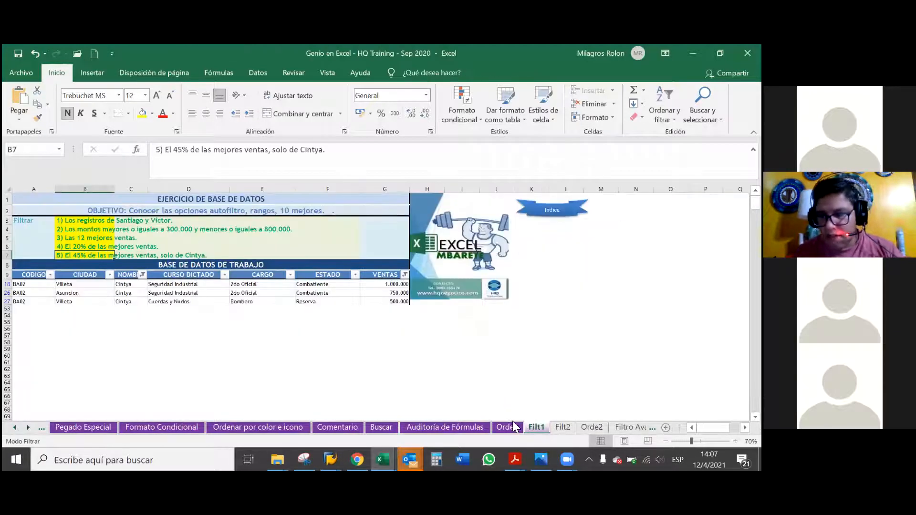
{"action": "left_click", "coordinate": [563, 428]}
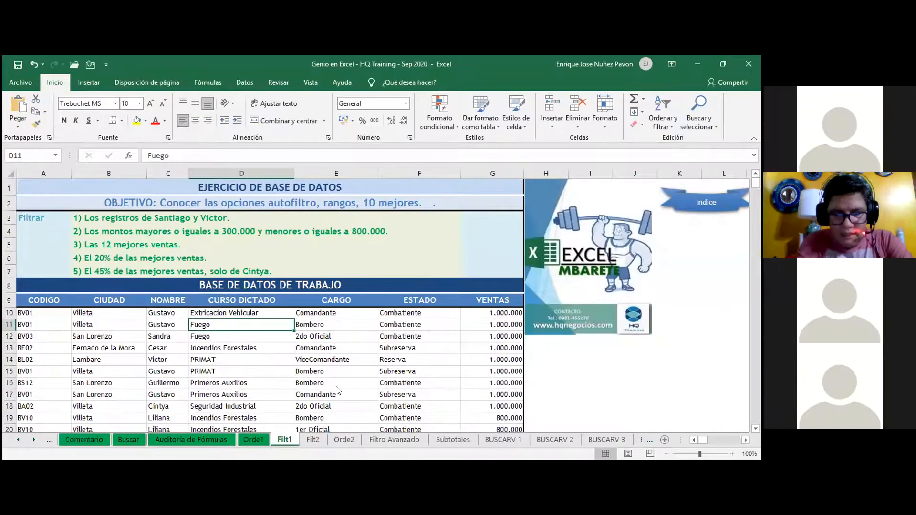
Highlight the first task, B3:E3, in yellow on the Filt2 sheet
{"action": "key", "text": "ctrl+Page_Down"}
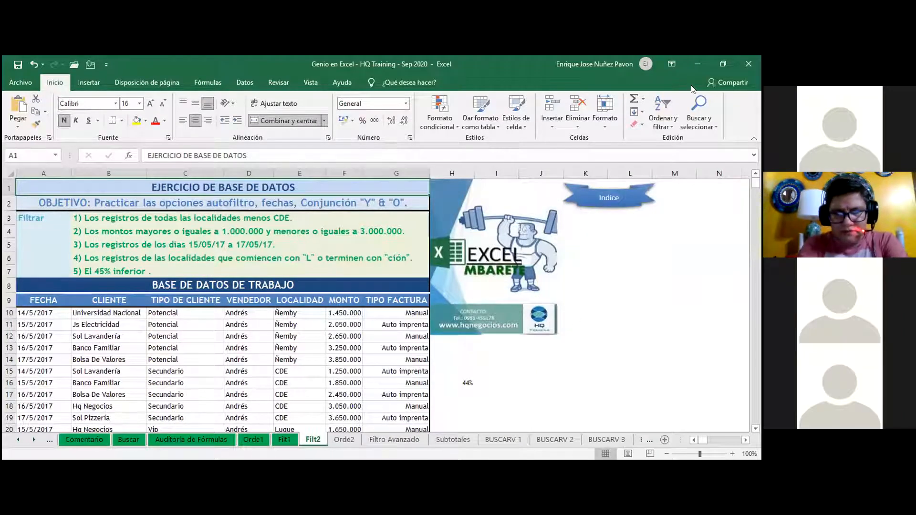
{"action": "left_click", "coordinate": [451, 359]}
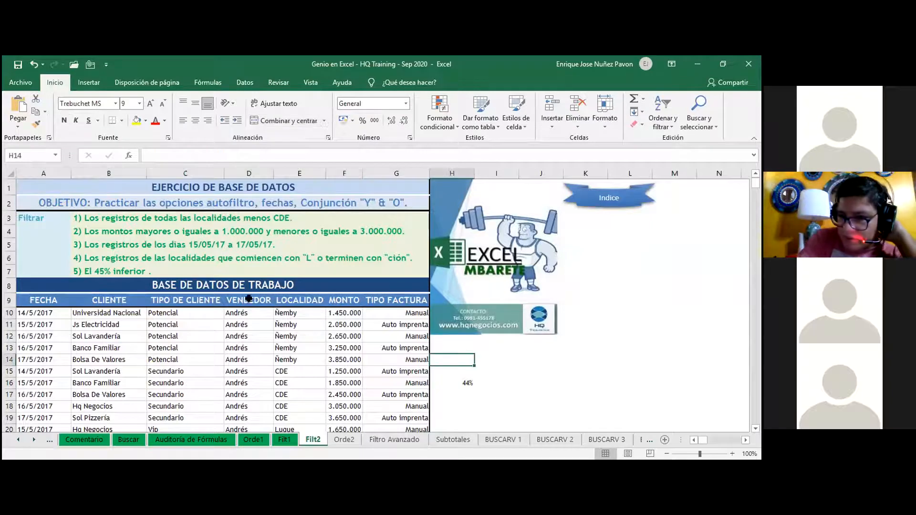
{"action": "left_click", "coordinate": [97, 218]}
{"action": "left_click_drag", "start_coordinate": [300, 218], "coordinate": [79, 218]}
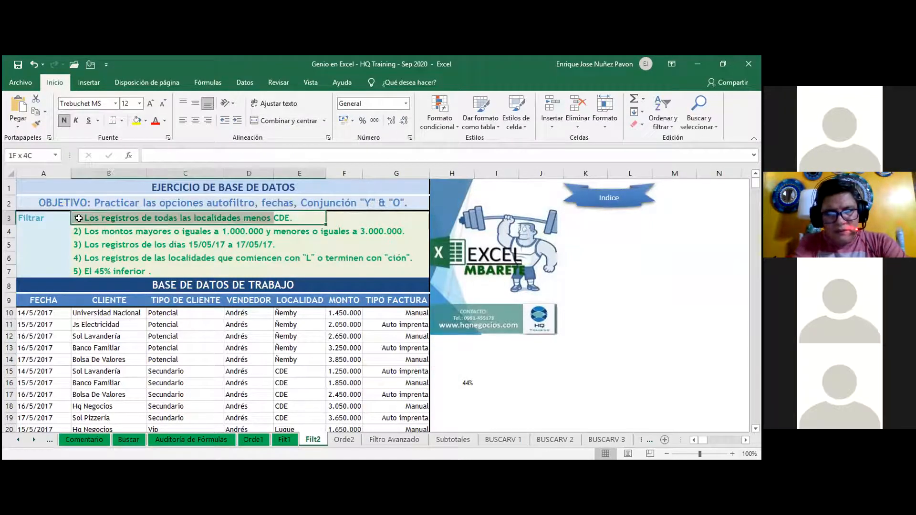
{"action": "left_click", "coordinate": [136, 120]}
Select the database header row A9:G9 with the Datos tools shown
{"action": "left_click", "coordinate": [246, 336]}
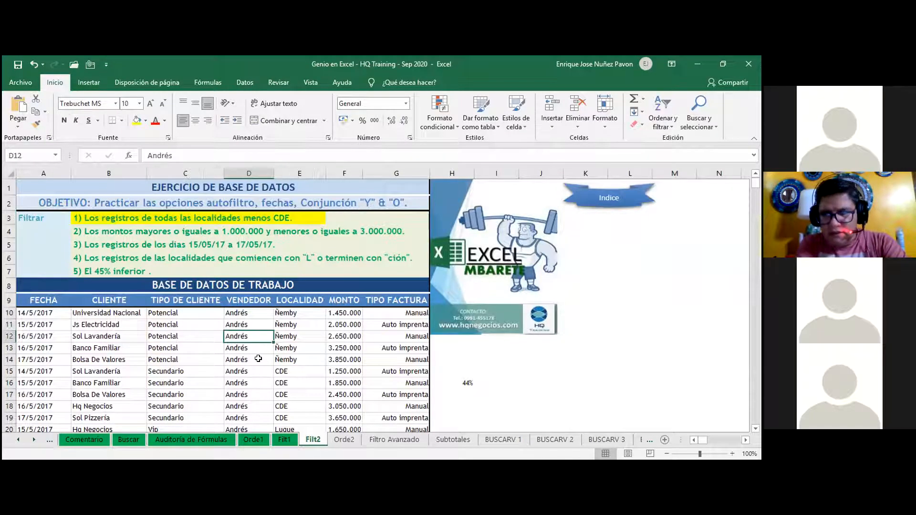
{"action": "left_click_drag", "start_coordinate": [43, 300], "coordinate": [410, 300]}
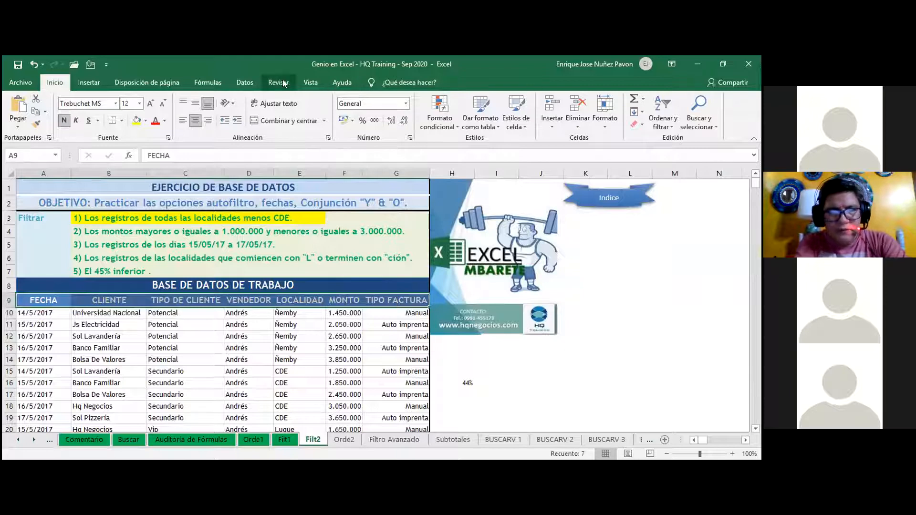
{"action": "left_click", "coordinate": [245, 82]}
Turn on AutoFilter and exclude CDE from LOCALIDAD, leaving 47 of 57 records
{"action": "left_click", "coordinate": [374, 110]}
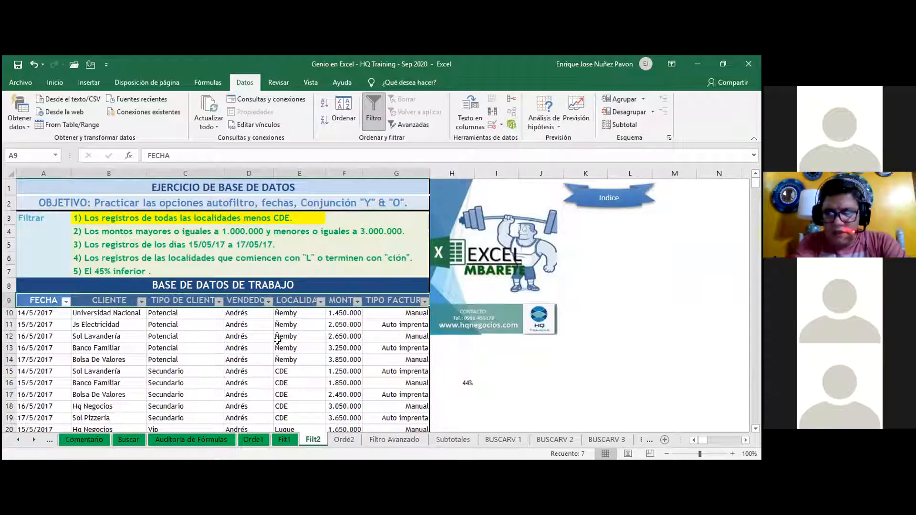
{"action": "left_click", "coordinate": [320, 322]}
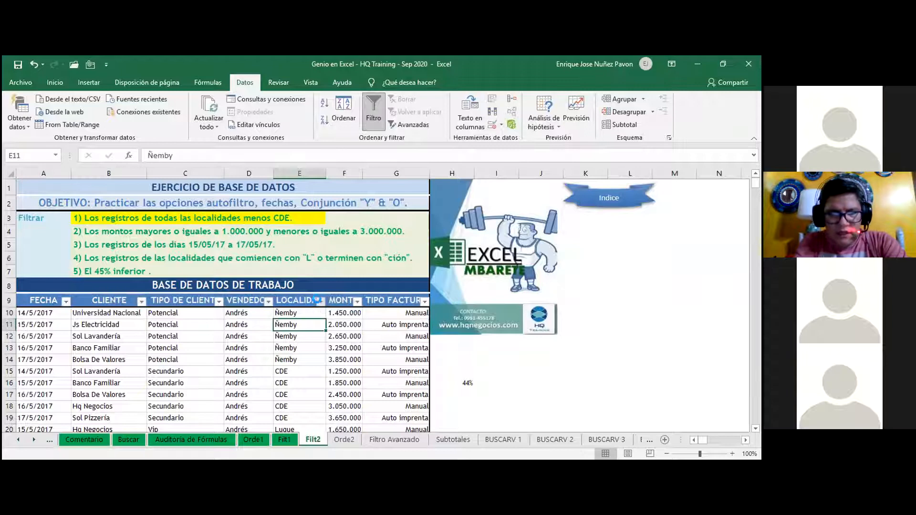
{"action": "left_click", "coordinate": [321, 301]}
{"action": "left_click", "coordinate": [209, 199]}
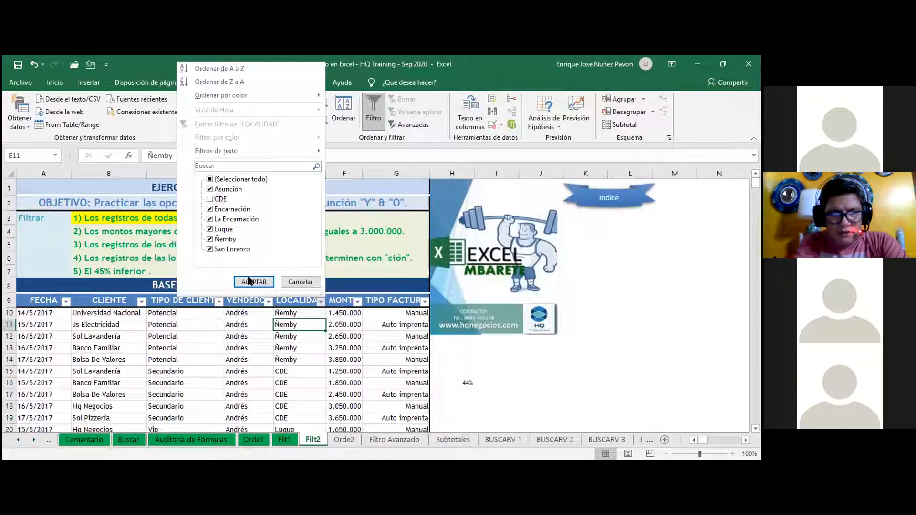
{"action": "left_click", "coordinate": [248, 281]}
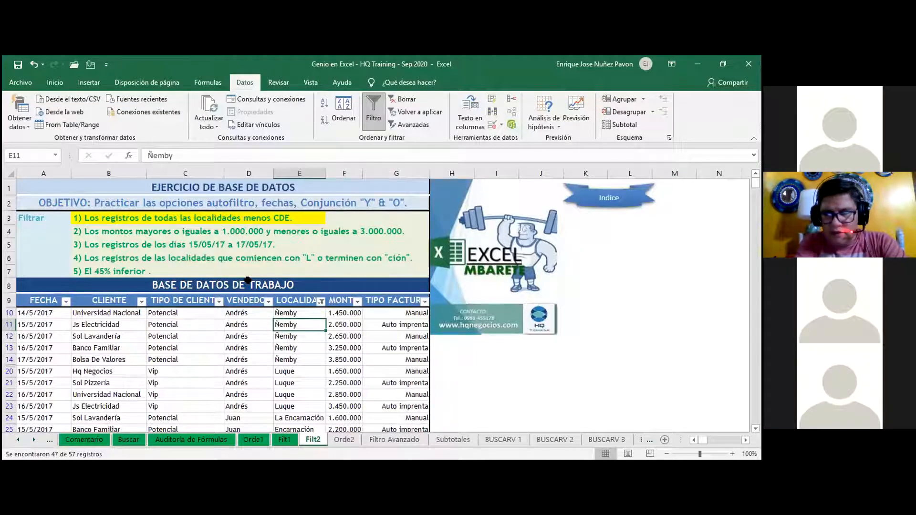
{"action": "scroll", "coordinate": [304, 372], "scroll_direction": "down", "scroll_amount": 12}
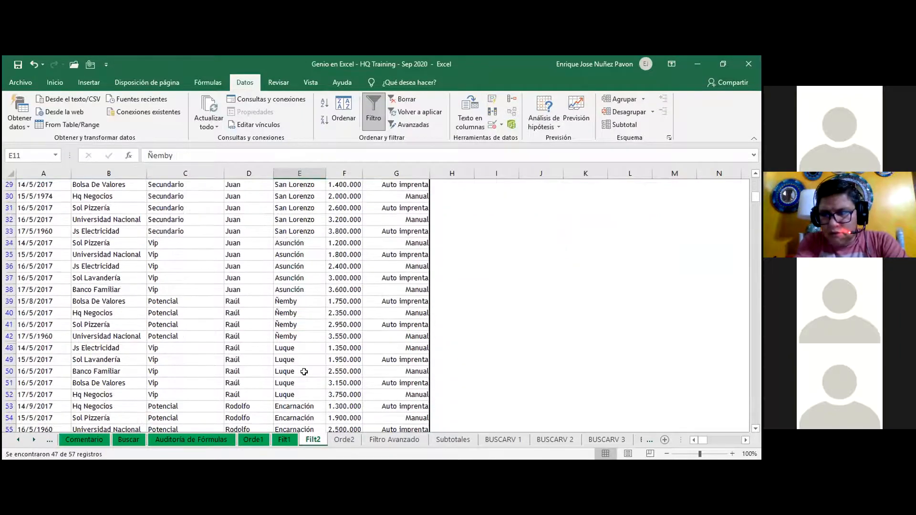
{"action": "scroll", "coordinate": [304, 372], "scroll_direction": "up", "scroll_amount": 15}
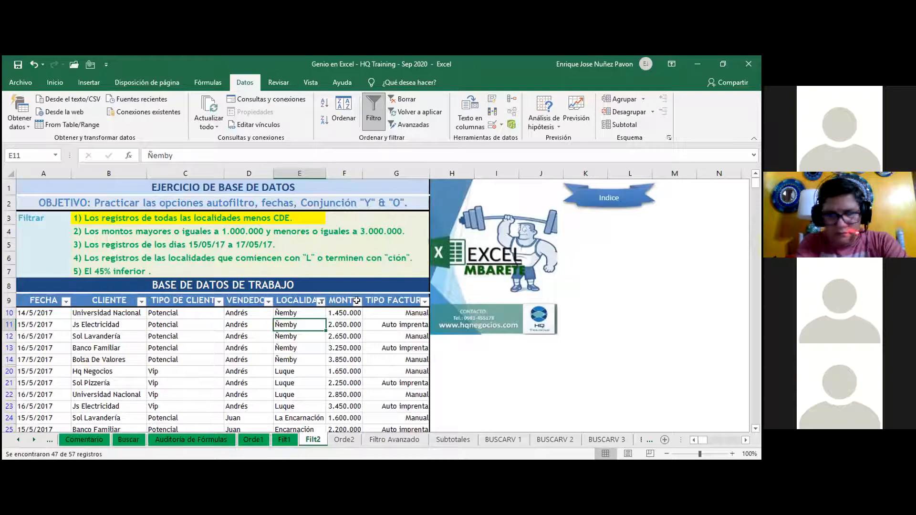
Drag the Excel Mbarete logo far to the right, away from the database table
{"action": "left_click", "coordinate": [474, 75]}
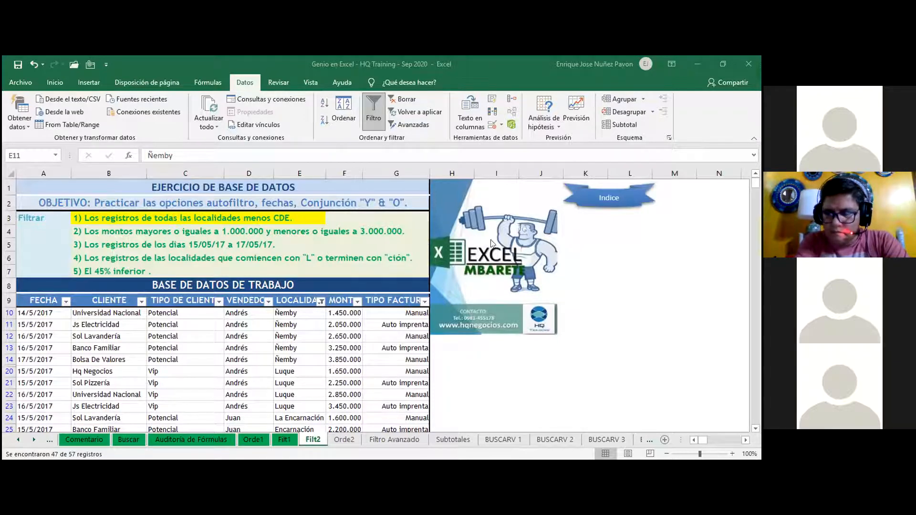
{"action": "left_click", "coordinate": [525, 248]}
{"action": "left_click_drag", "start_coordinate": [525, 248], "coordinate": [231, 250]}
{"action": "left_click_drag", "start_coordinate": [693, 439], "coordinate": [693, 439]}
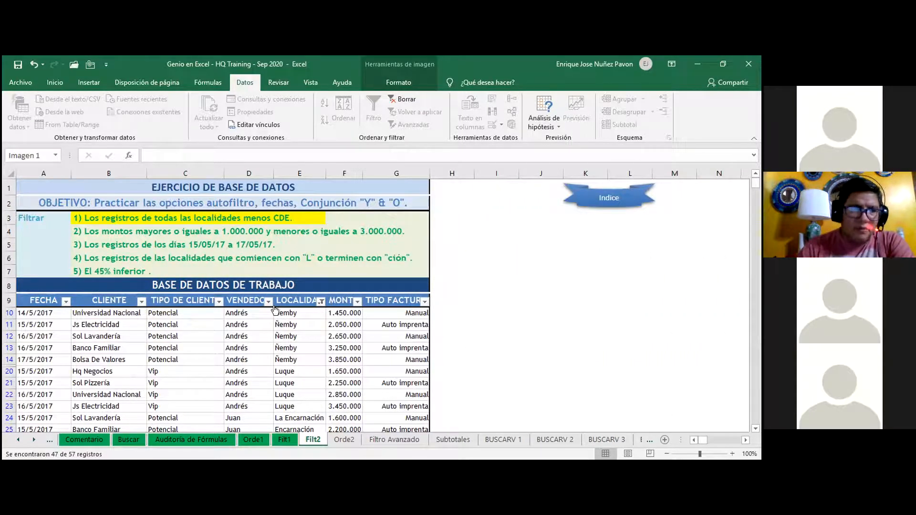
{"action": "left_click", "coordinate": [95, 231]}
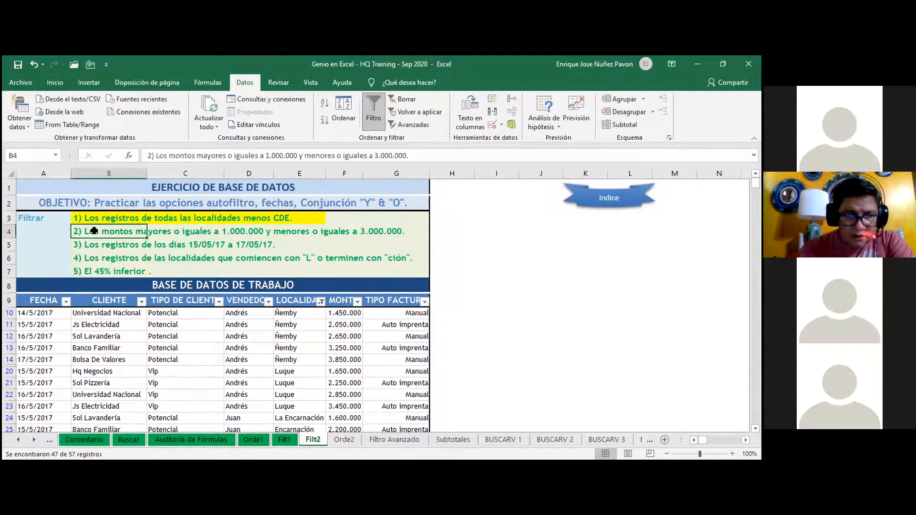
Fill the second task, B4:G4, yellow from the Inicio tab
{"action": "left_click", "coordinate": [55, 82]}
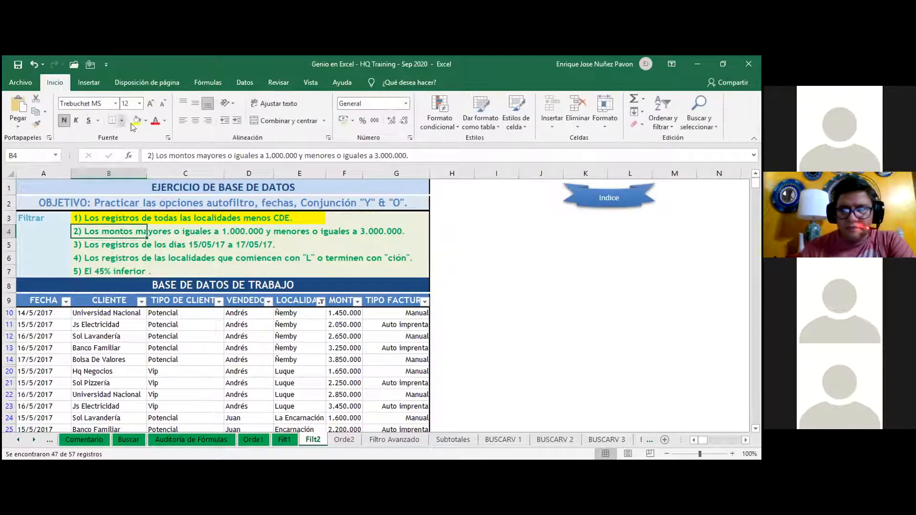
{"action": "left_click", "coordinate": [196, 232]}
{"action": "left_click_drag", "start_coordinate": [91, 231], "coordinate": [416, 230]}
{"action": "left_click", "coordinate": [136, 120]}
{"action": "left_click", "coordinate": [280, 391]}
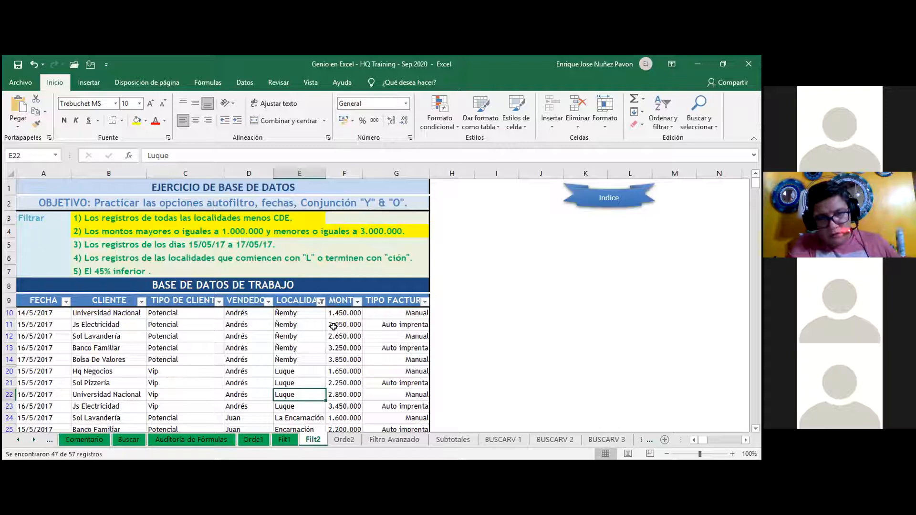
{"action": "left_click", "coordinate": [357, 301]}
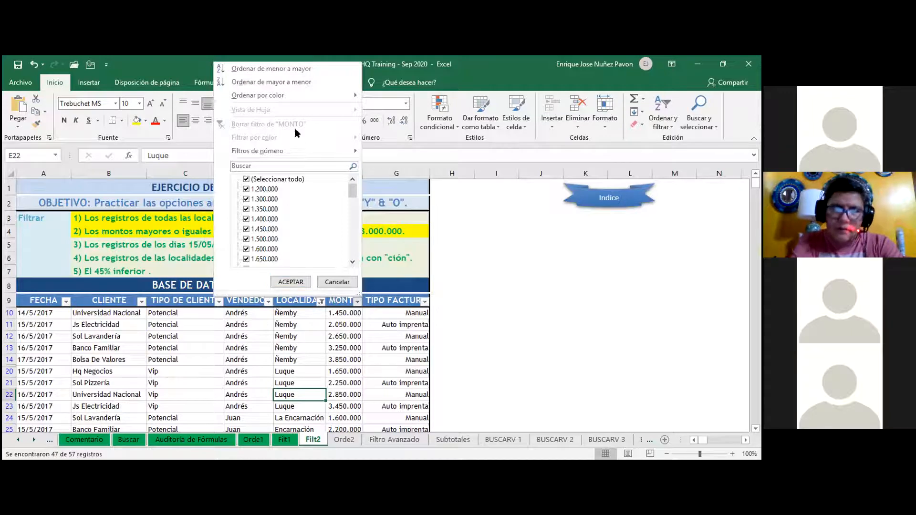
{"action": "mouse_move", "coordinate": [282, 147]}
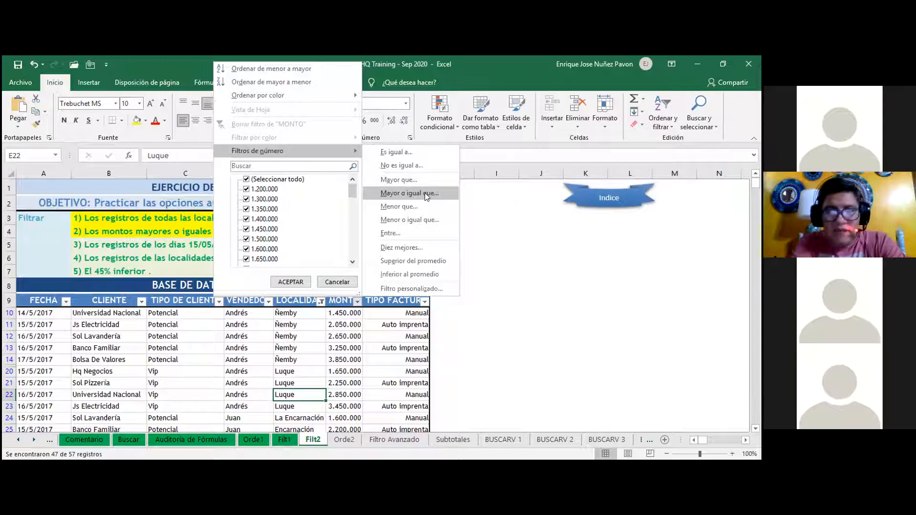
{"action": "scroll", "coordinate": [272, 231], "scroll_direction": "down", "scroll_amount": 1}
{"action": "scroll", "coordinate": [272, 231], "scroll_direction": "down", "scroll_amount": 10}
{"action": "scroll", "coordinate": [272, 231], "scroll_direction": "up", "scroll_amount": 12}
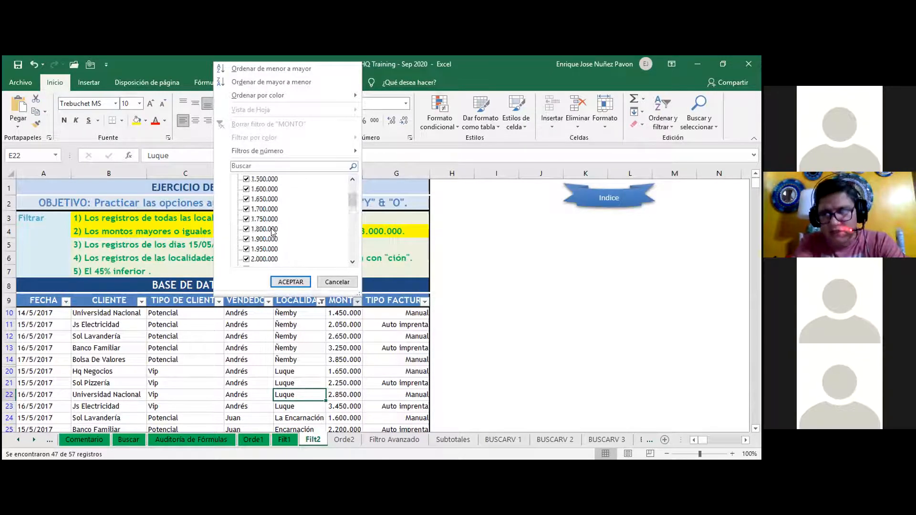
{"action": "left_click", "coordinate": [346, 349]}
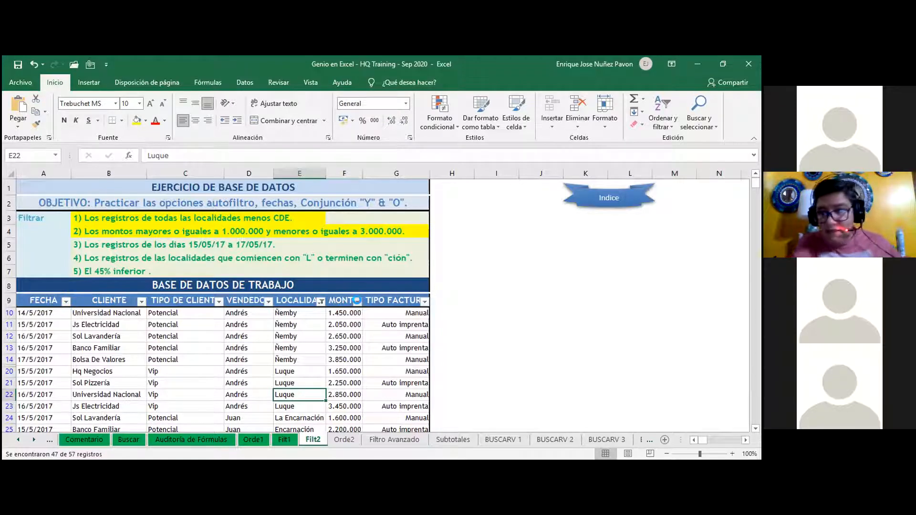
{"action": "left_click", "coordinate": [357, 301]}
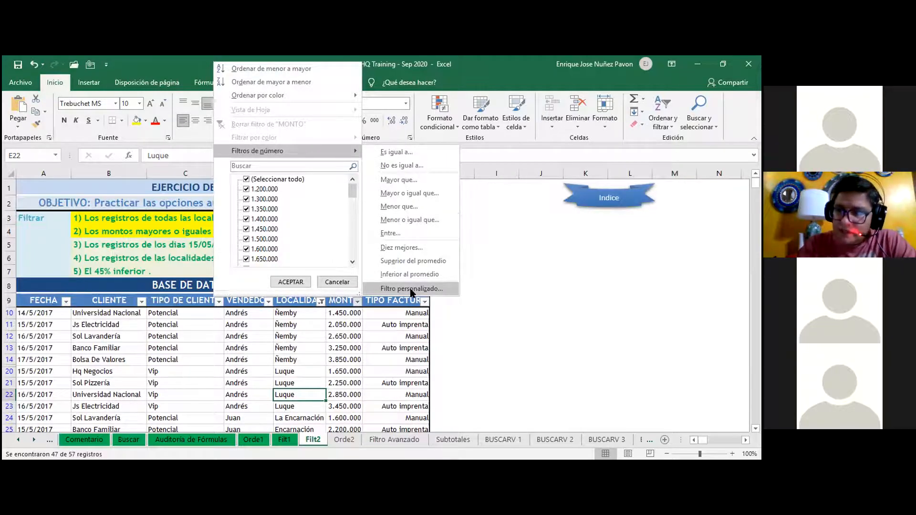
{"action": "left_click", "coordinate": [361, 356]}
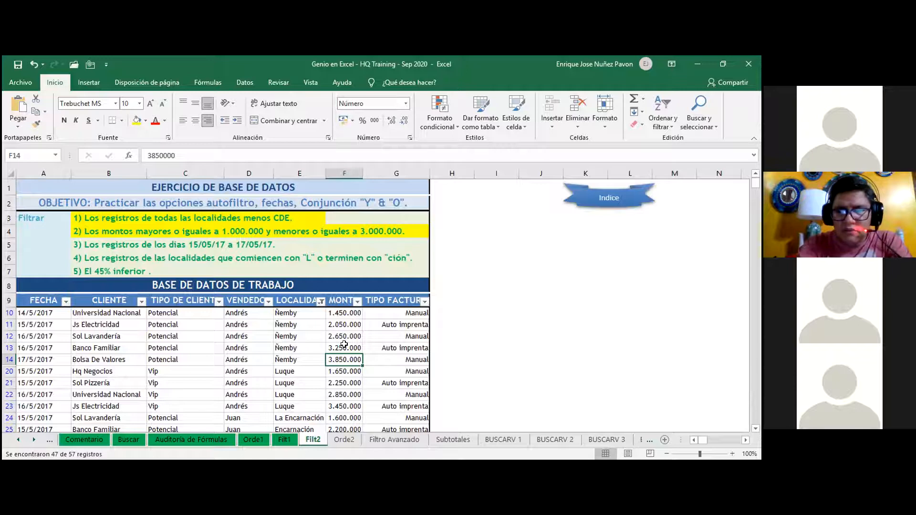
Reselect all localities in the LOCALIDAD filter so CDE records reappear
{"action": "left_click", "coordinate": [323, 302]}
{"action": "left_click", "coordinate": [220, 179]}
{"action": "left_click", "coordinate": [256, 282]}
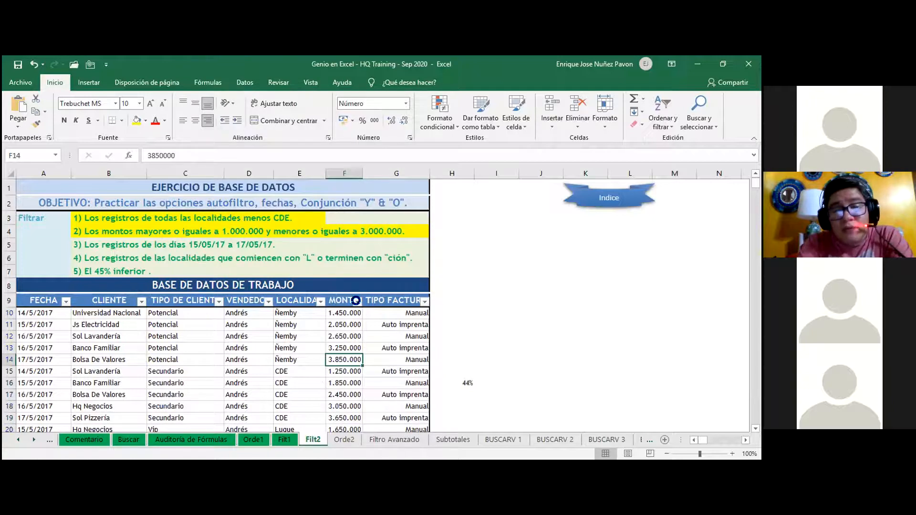
Review the MONTO and FECHA filter lists, closing them unchanged
{"action": "left_click", "coordinate": [358, 302]}
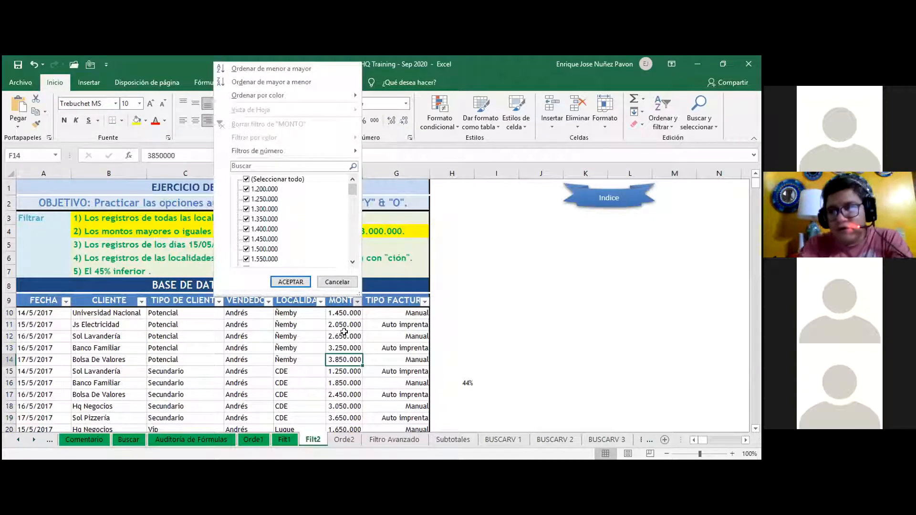
{"action": "key", "text": "Escape"}
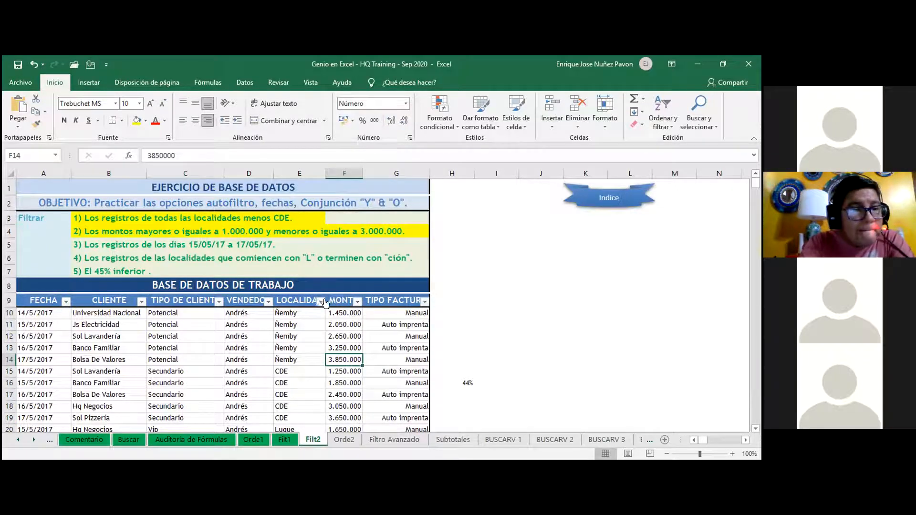
{"action": "left_click", "coordinate": [66, 301]}
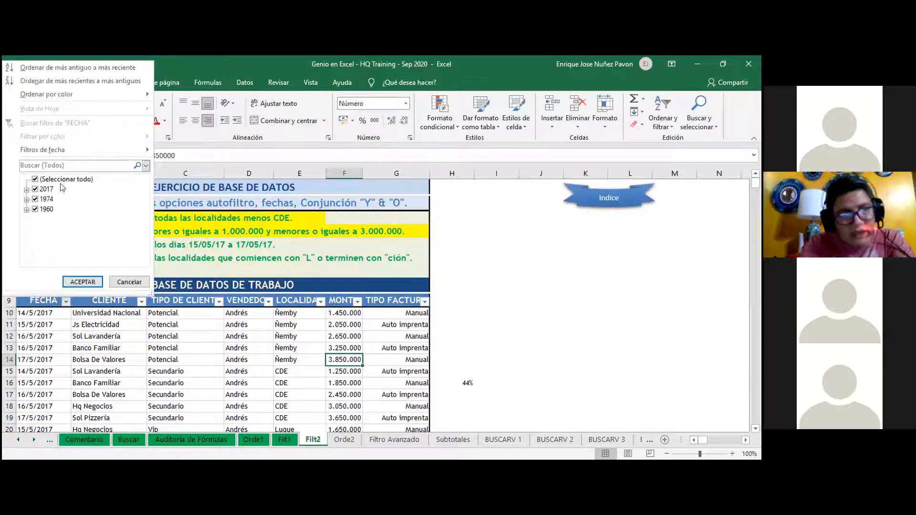
{"action": "mouse_move", "coordinate": [60, 149]}
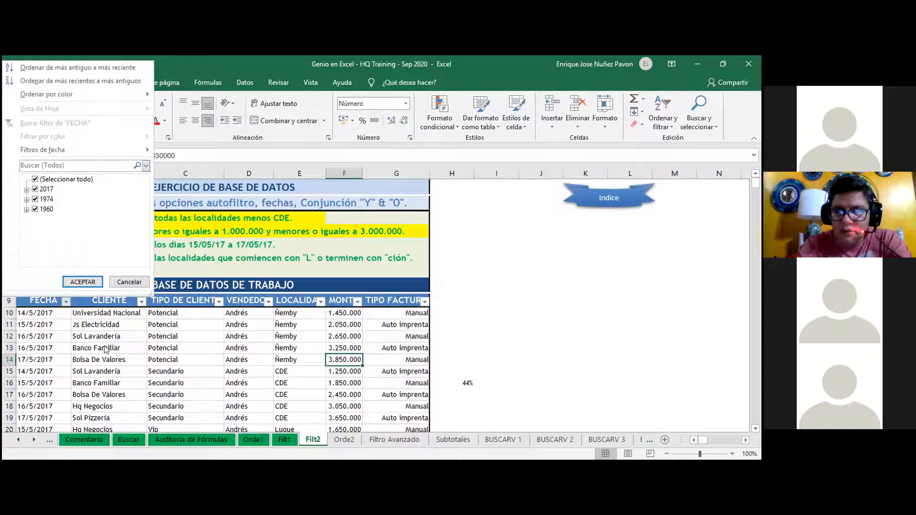
{"action": "left_click", "coordinate": [100, 325]}
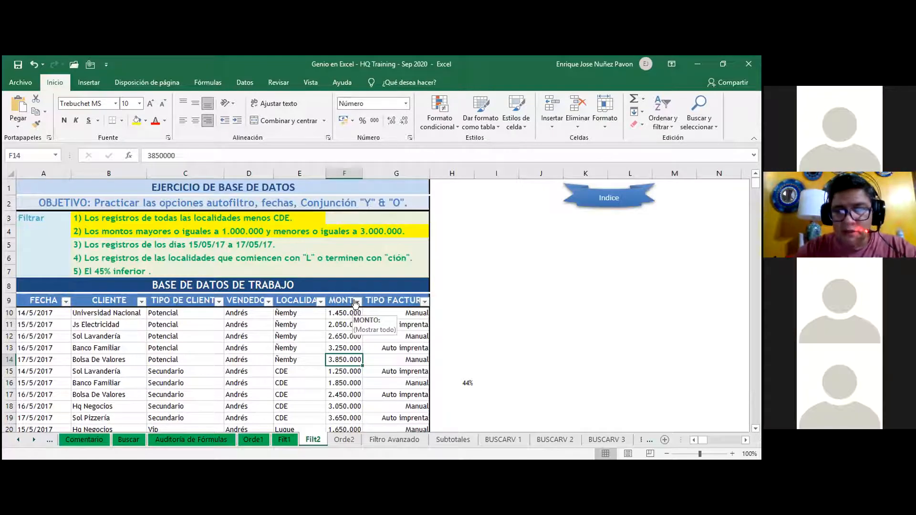
{"action": "left_click", "coordinate": [344, 219]}
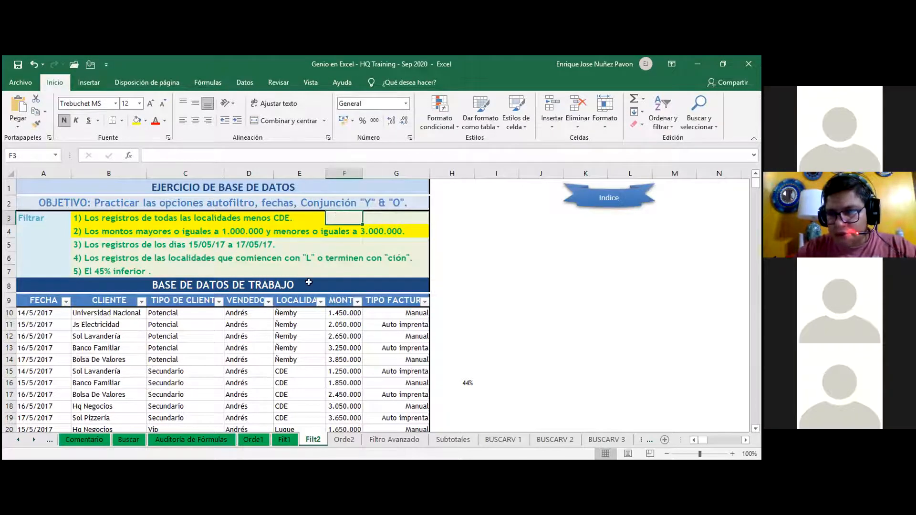
Start a custom MONTO filter with the second condition 'es menor o igual a'
{"action": "left_click_drag", "start_coordinate": [365, 348], "coordinate": [360, 348]}
{"action": "left_click", "coordinate": [340, 311]}
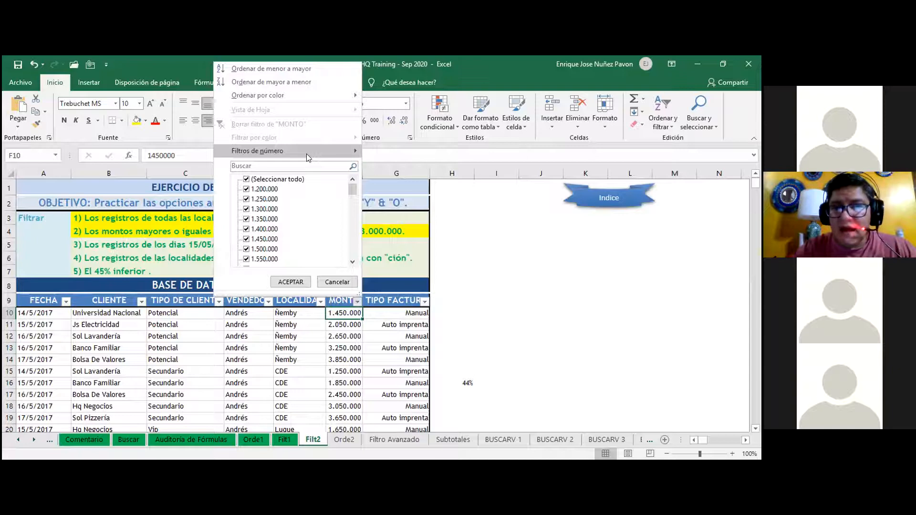
{"action": "mouse_move", "coordinate": [307, 154]}
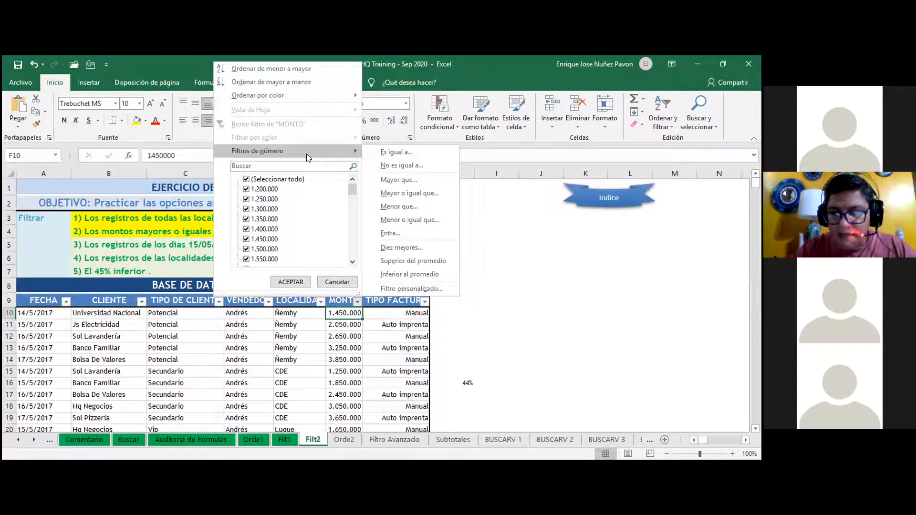
{"action": "left_click", "coordinate": [387, 288]}
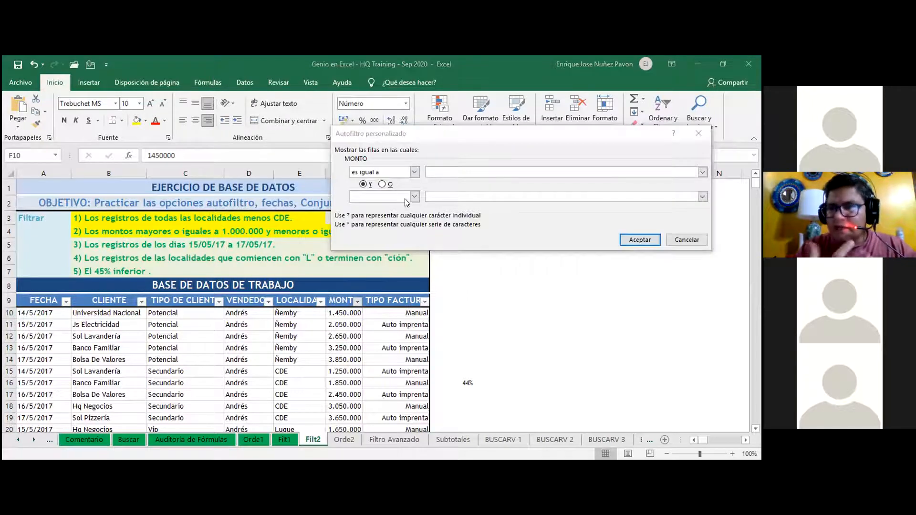
{"action": "left_click", "coordinate": [468, 171]}
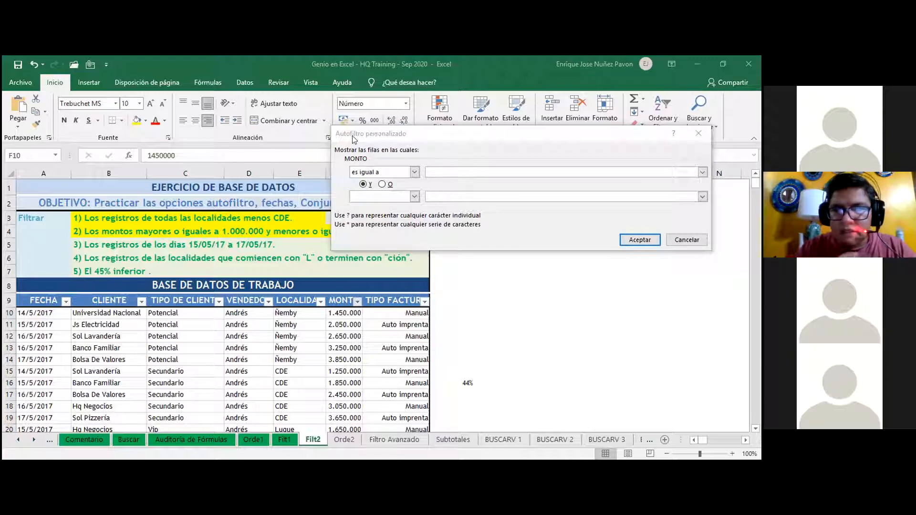
{"action": "left_click", "coordinate": [414, 197]}
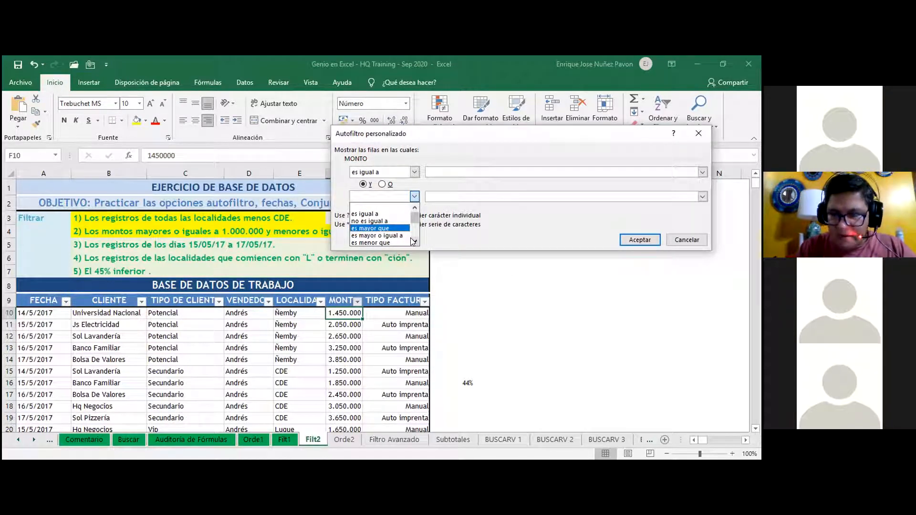
{"action": "left_click", "coordinate": [414, 242]}
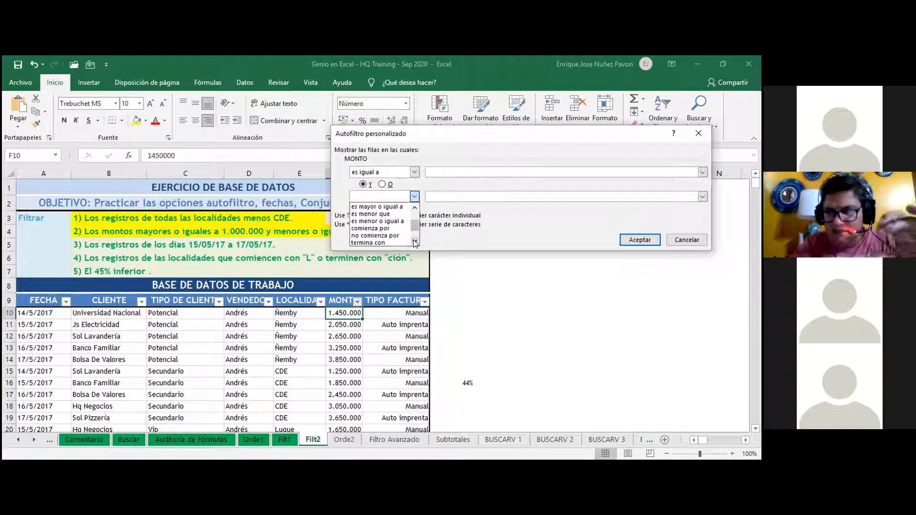
{"action": "left_click", "coordinate": [398, 215]}
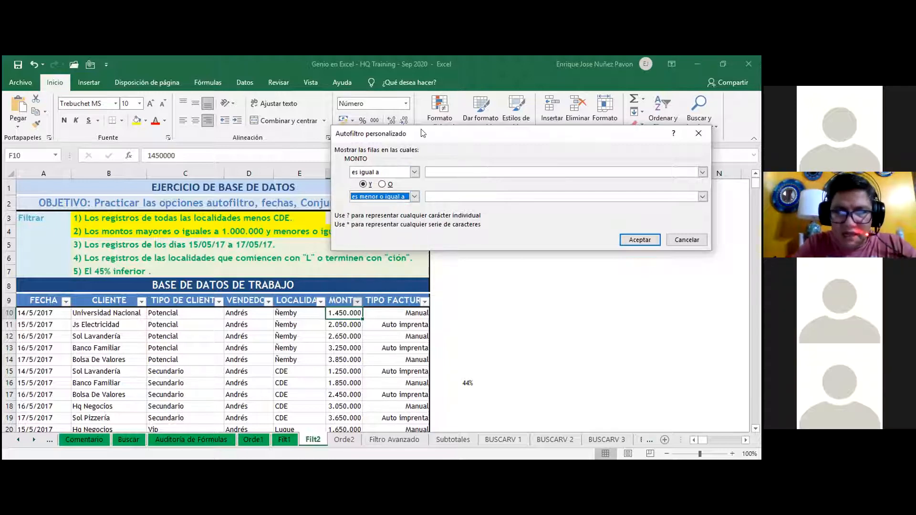
Set the first condition to 'es mayor o igual a', joined with Y
{"action": "left_click_drag", "start_coordinate": [422, 133], "coordinate": [400, 256]}
{"action": "left_click", "coordinate": [454, 293]}
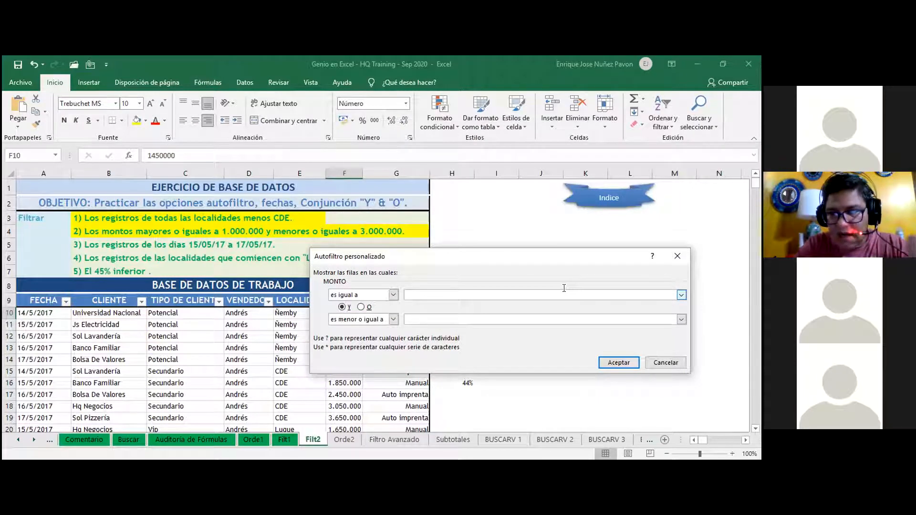
{"action": "left_click", "coordinate": [393, 295]}
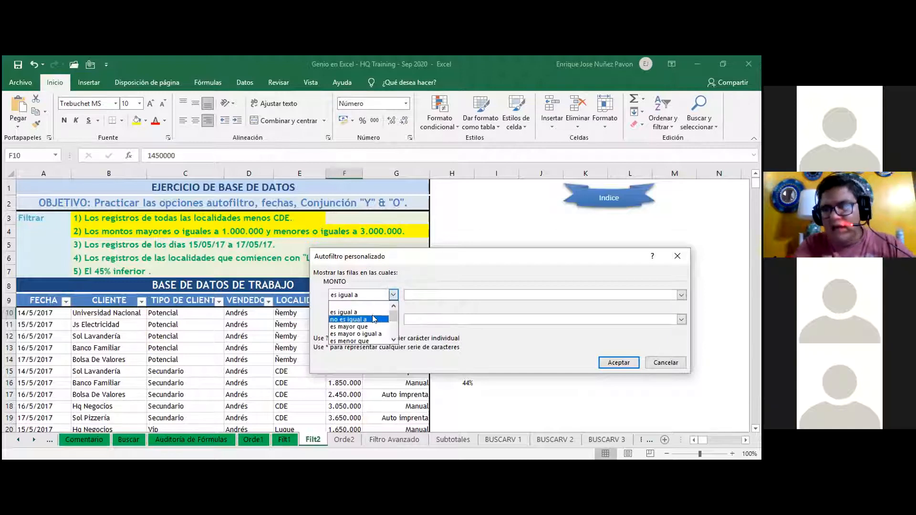
{"action": "left_click", "coordinate": [375, 334]}
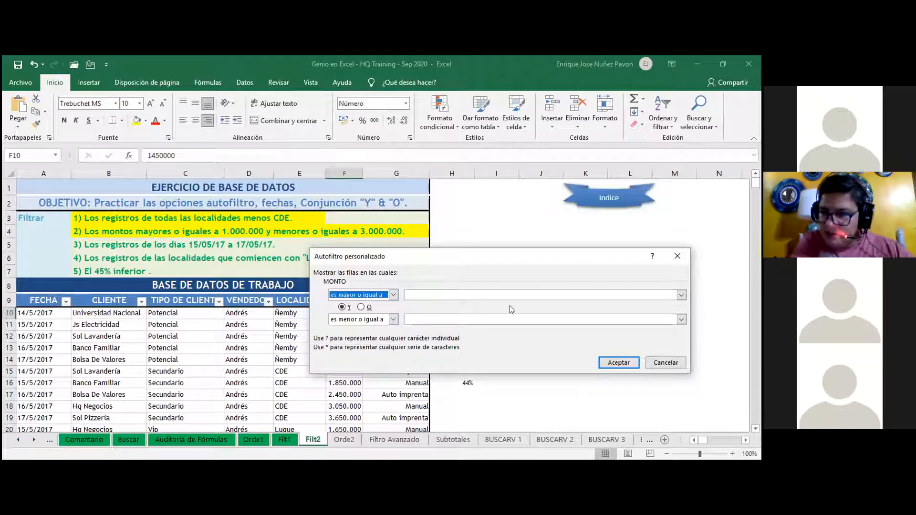
Enter 1000000 as the MONTO filter's lower limit and pick 3.000.000 as the upper limit
{"action": "left_click", "coordinate": [681, 295]}
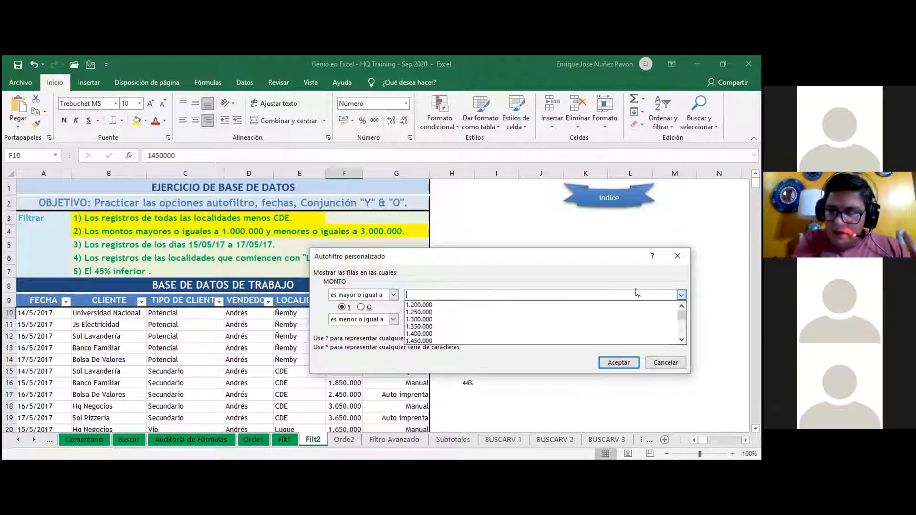
{"action": "left_click", "coordinate": [436, 289]}
{"action": "type", "text": "1000000"}
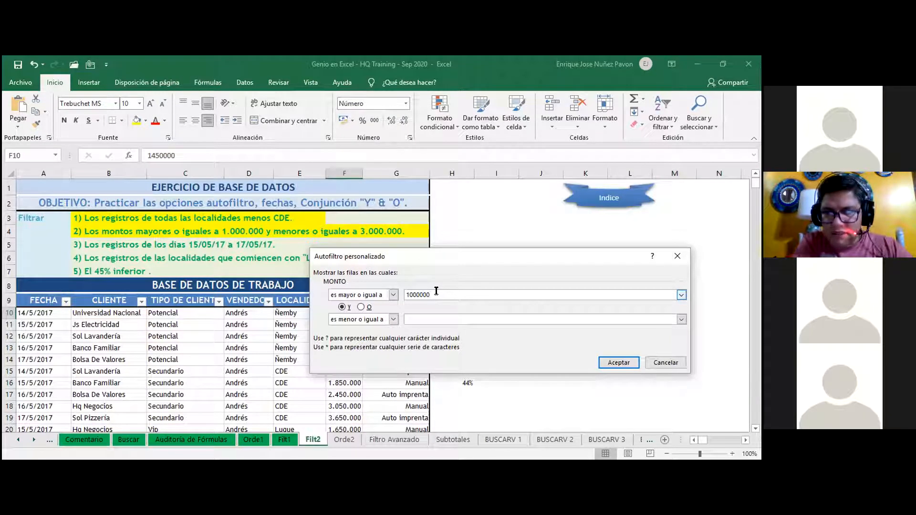
{"action": "key", "text": "Left"}
{"action": "key", "text": "Left"}
{"action": "key", "text": "Left"}
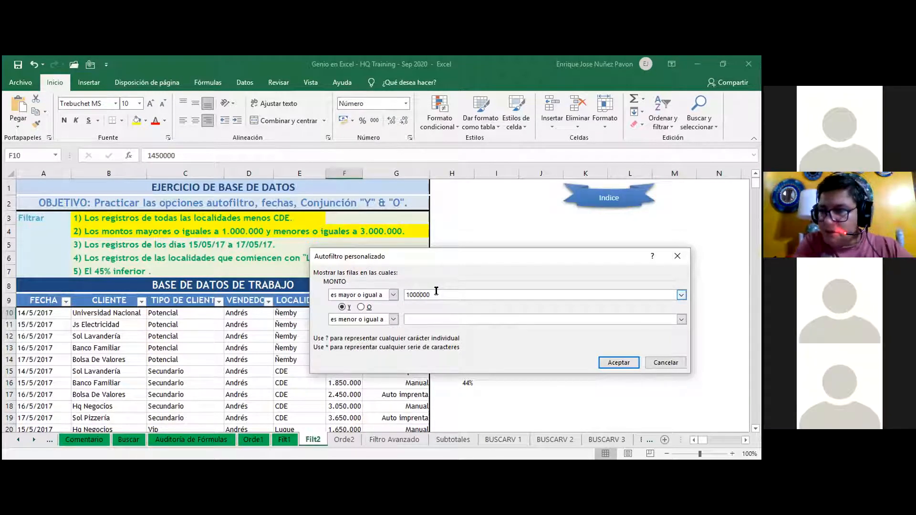
{"action": "left_click", "coordinate": [488, 319]}
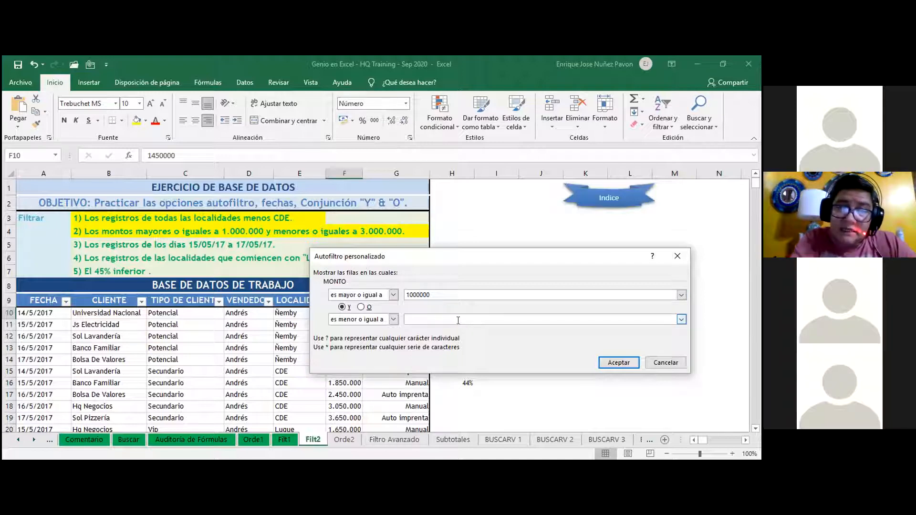
{"action": "left_click", "coordinate": [681, 319]}
{"action": "scroll", "coordinate": [472, 350], "scroll_direction": "down", "scroll_amount": 9}
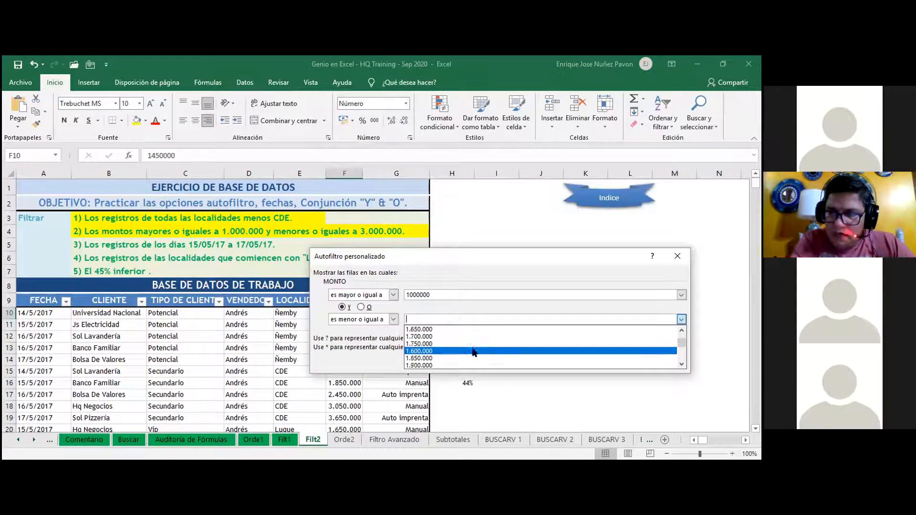
{"action": "scroll", "coordinate": [472, 352], "scroll_direction": "down", "scroll_amount": 3}
{"action": "left_click", "coordinate": [481, 337]}
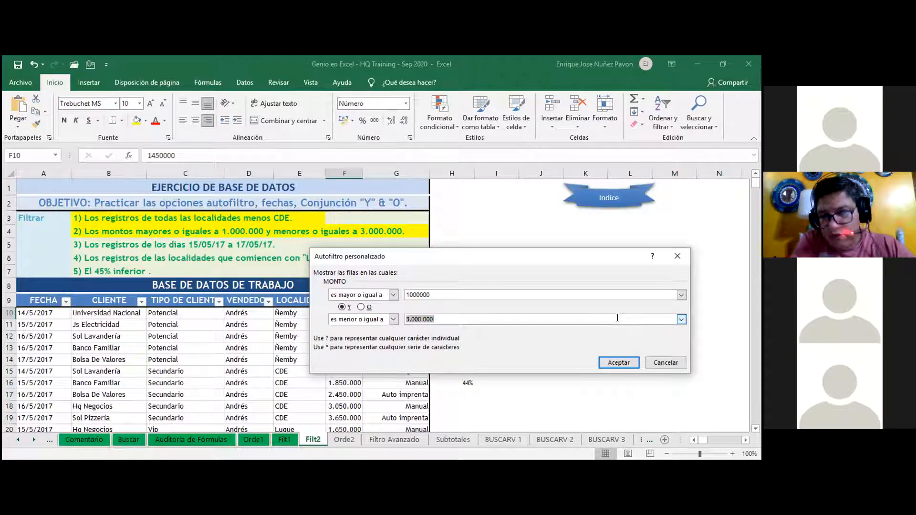
{"action": "left_click", "coordinate": [682, 295]}
{"action": "scroll", "coordinate": [590, 320], "scroll_direction": "down", "scroll_amount": 15}
{"action": "scroll", "coordinate": [580, 323], "scroll_direction": "up", "scroll_amount": 17}
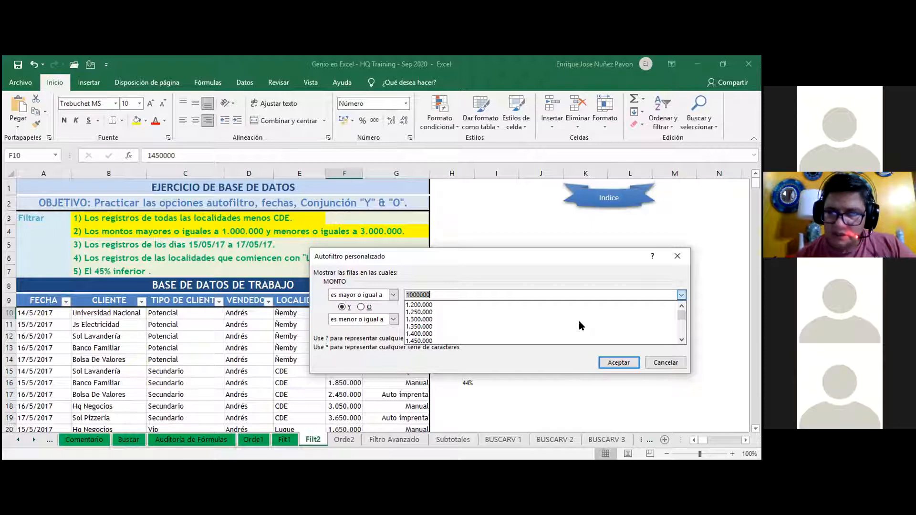
Apply the 1.000.000–3.000.000 MONTO filter and scroll through the 37 of 57 remaining records
{"action": "left_click", "coordinate": [621, 364]}
{"action": "left_click", "coordinate": [621, 364]}
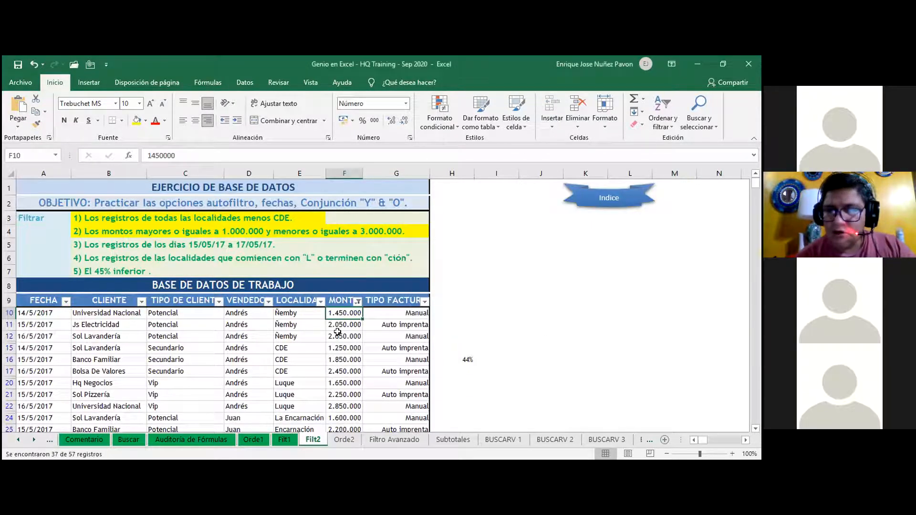
{"action": "scroll", "coordinate": [348, 377], "scroll_direction": "down", "scroll_amount": 2}
{"action": "scroll", "coordinate": [349, 383], "scroll_direction": "down", "scroll_amount": 2}
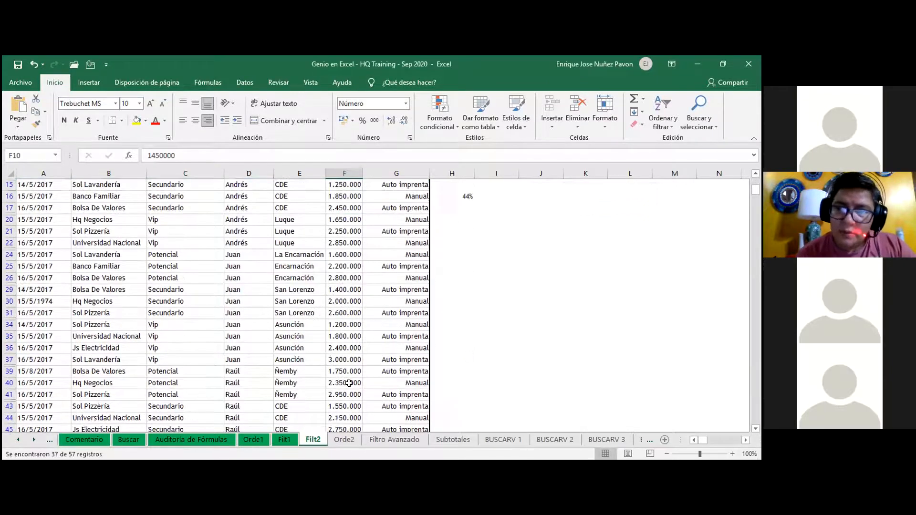
{"action": "scroll", "coordinate": [349, 383], "scroll_direction": "up", "scroll_amount": 5}
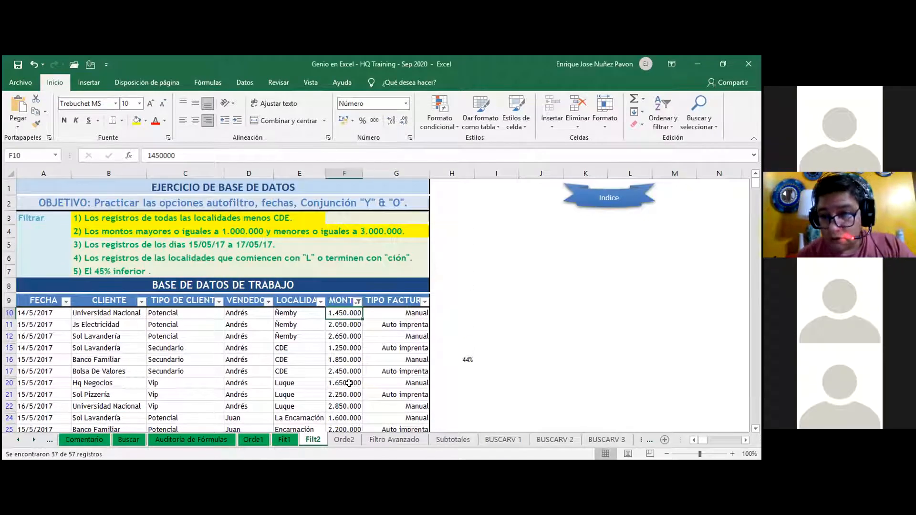
{"action": "scroll", "coordinate": [349, 383], "scroll_direction": "down", "scroll_amount": 4}
{"action": "scroll", "coordinate": [348, 384], "scroll_direction": "down", "scroll_amount": 5}
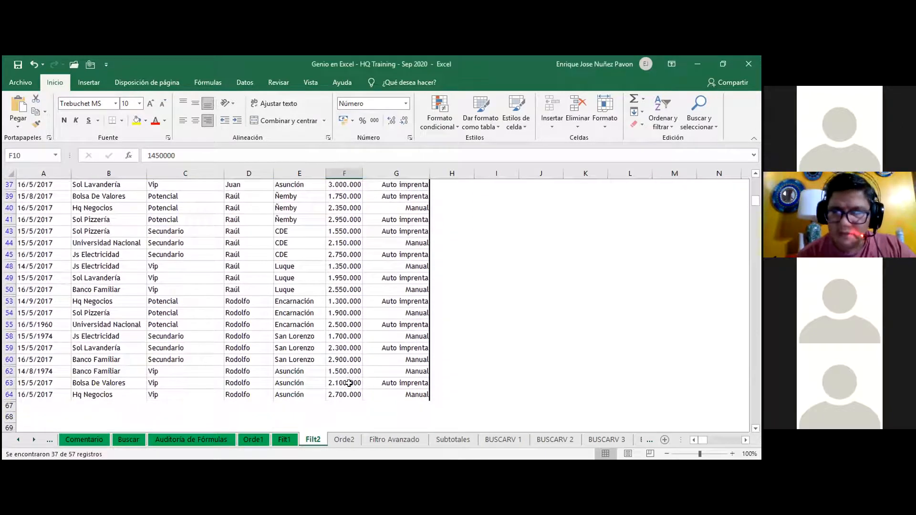
{"action": "scroll", "coordinate": [349, 383], "scroll_direction": "up", "scroll_amount": 3}
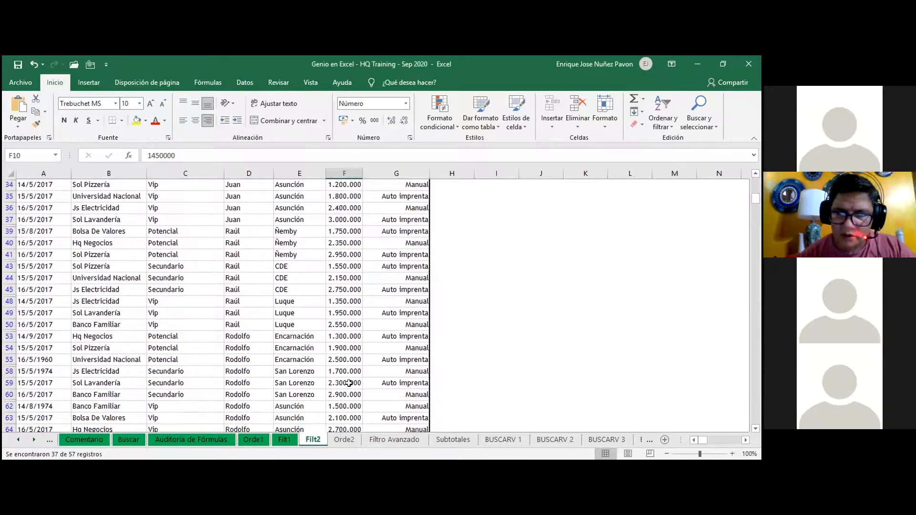
{"action": "scroll", "coordinate": [349, 383], "scroll_direction": "down", "scroll_amount": 5}
{"action": "scroll", "coordinate": [352, 351], "scroll_direction": "up", "scroll_amount": 3}
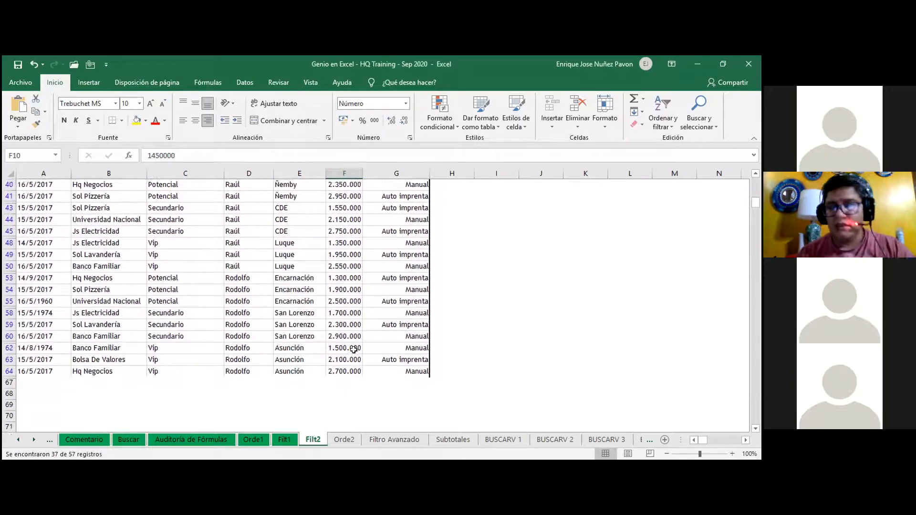
{"action": "scroll", "coordinate": [354, 351], "scroll_direction": "up", "scroll_amount": 8}
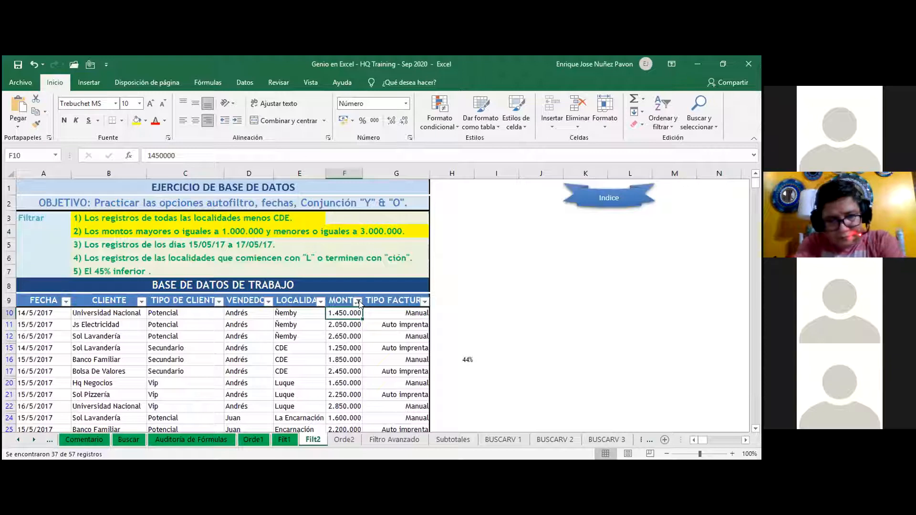
{"action": "left_click", "coordinate": [357, 302]}
{"action": "mouse_move", "coordinate": [334, 151]}
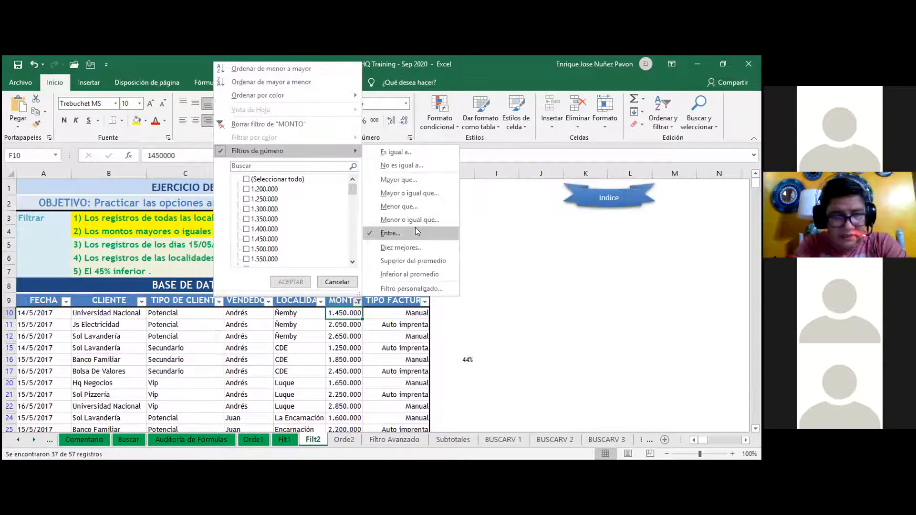
Dismiss the MONTO filter menu without changing the amount filter
{"action": "left_click", "coordinate": [531, 249]}
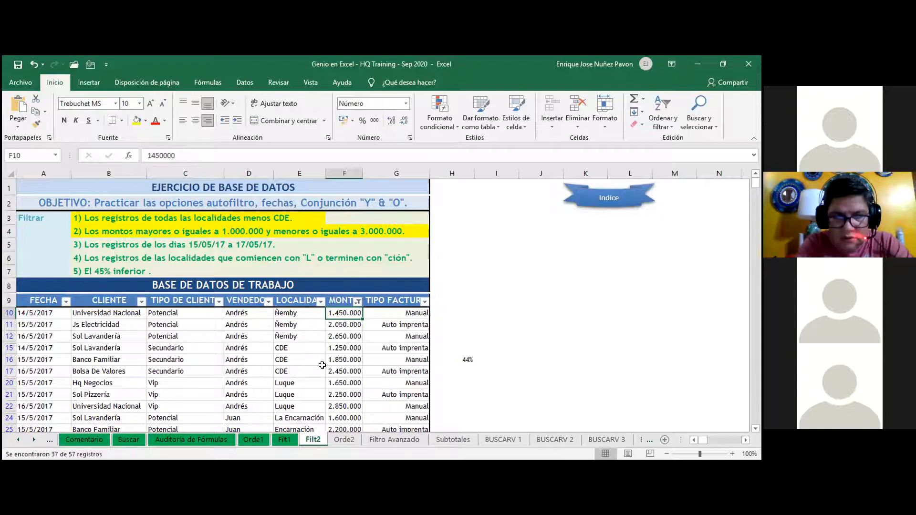
Select the filtered MONTO amounts F10:F64 to see their total
{"action": "left_click_drag", "start_coordinate": [340, 359], "coordinate": [337, 382]}
{"action": "key", "text": "ctrl+Down"}
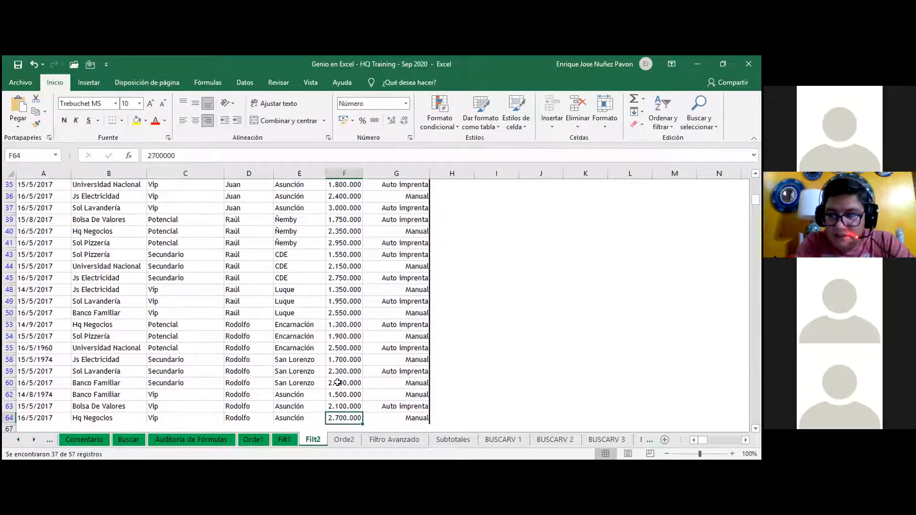
{"action": "key", "text": "ctrl+Up"}
{"action": "key", "text": "ctrl+Down"}
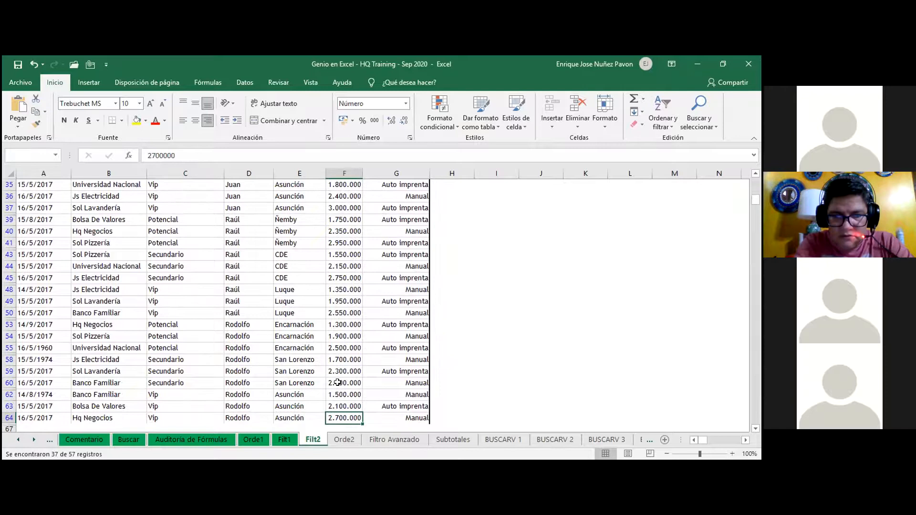
{"action": "key", "text": "ctrl+shift+Up"}
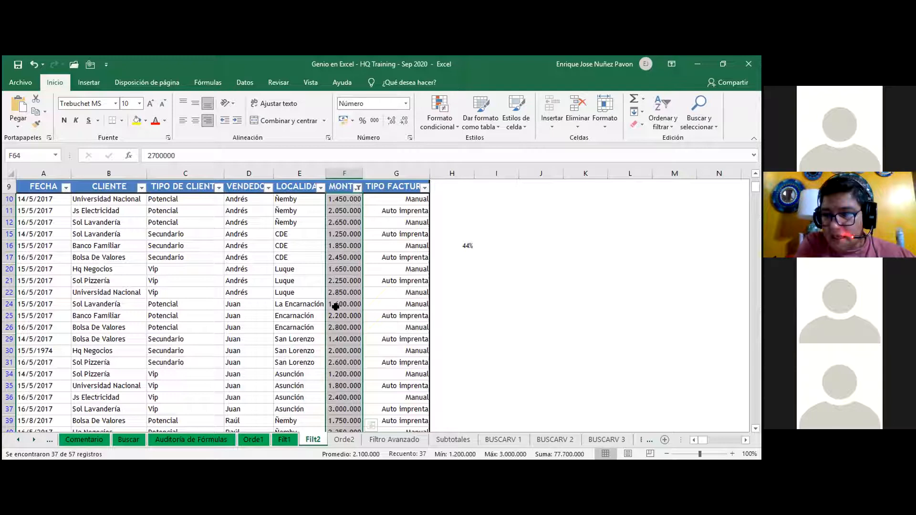
{"action": "scroll", "coordinate": [336, 307], "scroll_direction": "up", "scroll_amount": 1}
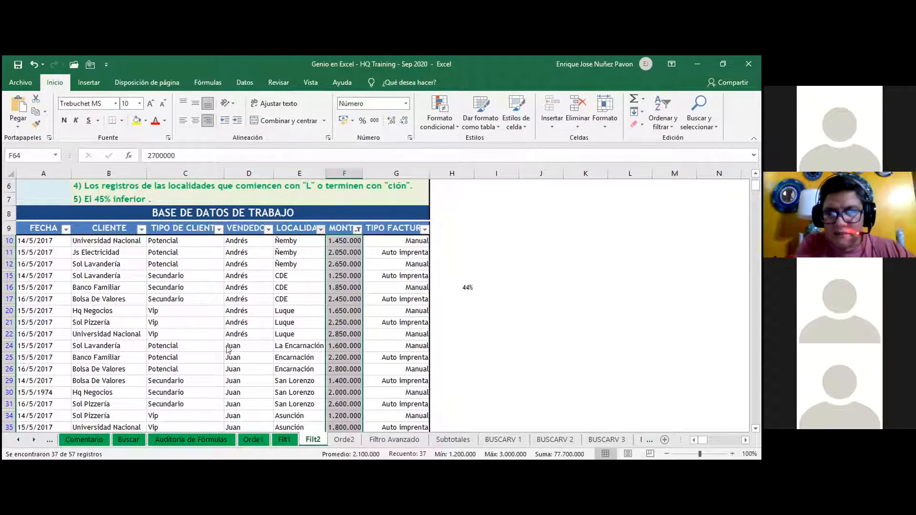
Uncheck CDE in the LOCALIDAD filter, leaving 31 of 57 records
{"action": "left_click", "coordinate": [320, 229]}
{"action": "left_click", "coordinate": [201, 358]}
{"action": "left_click", "coordinate": [243, 443]}
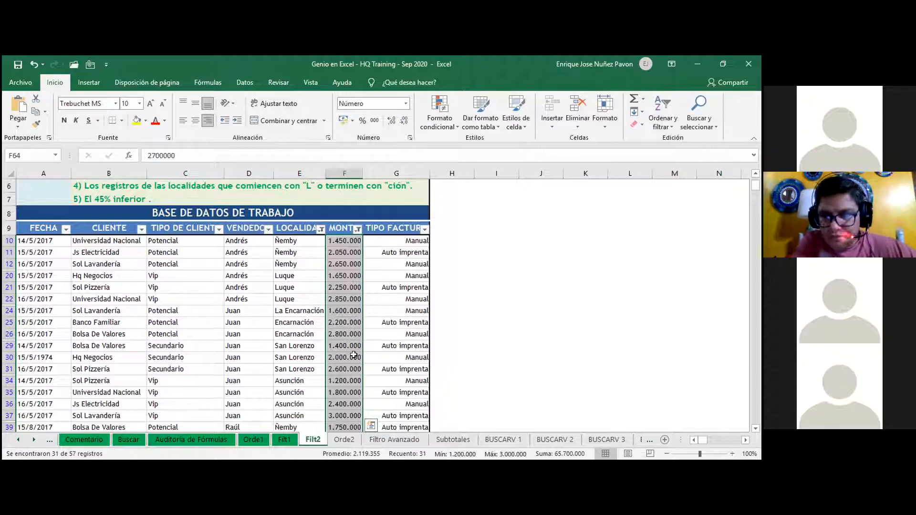
{"action": "scroll", "coordinate": [355, 333], "scroll_direction": "up", "scroll_amount": 2}
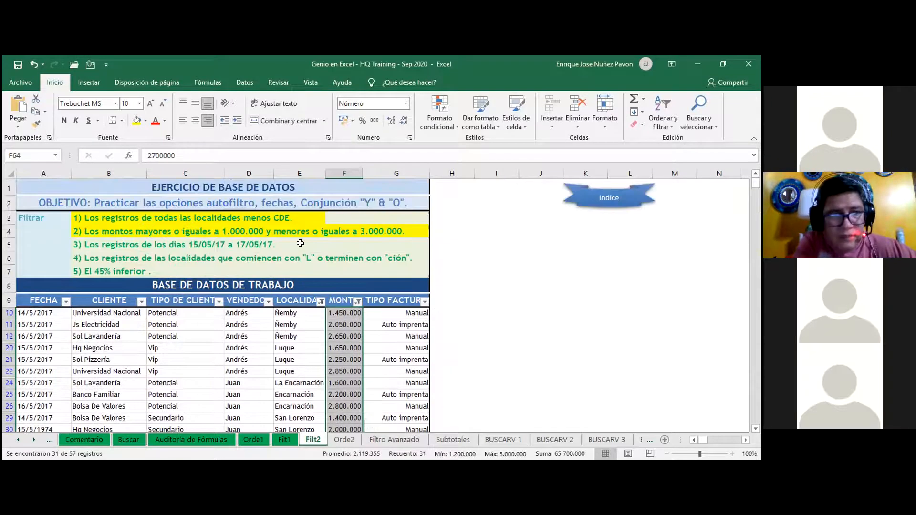
Restore all localities, CDE included, in the LOCALIDAD filter
{"action": "left_click", "coordinate": [241, 244]}
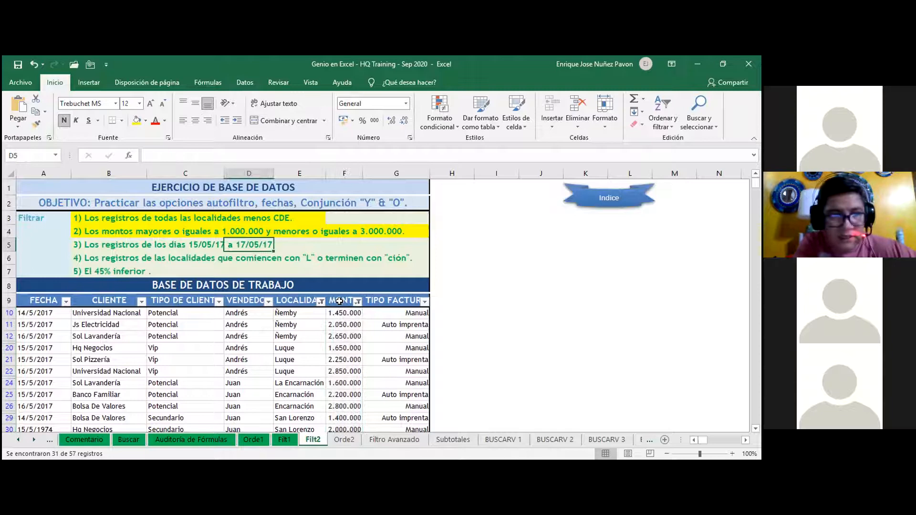
{"action": "left_click", "coordinate": [321, 301]}
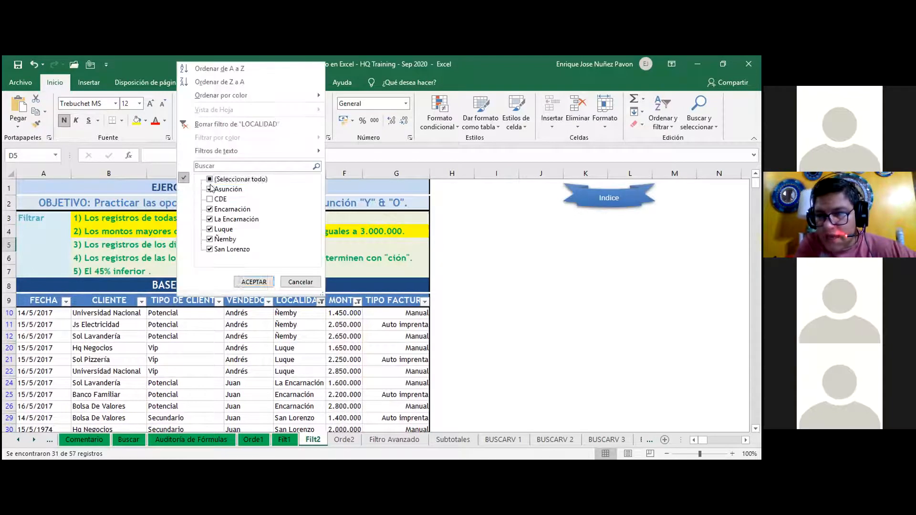
{"action": "left_click", "coordinate": [210, 180]}
{"action": "left_click", "coordinate": [254, 282]}
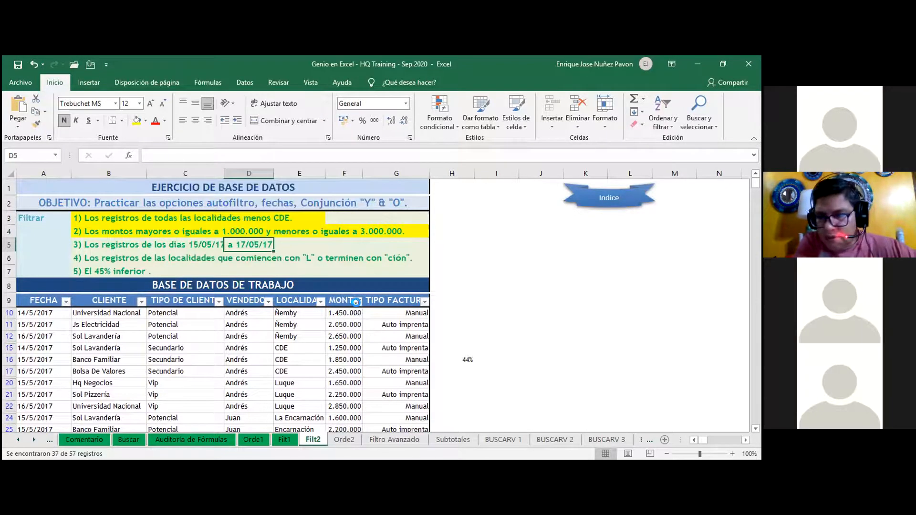
Clear the MONTO filter so amounts above 3.000.000 show again
{"action": "left_click", "coordinate": [356, 301]}
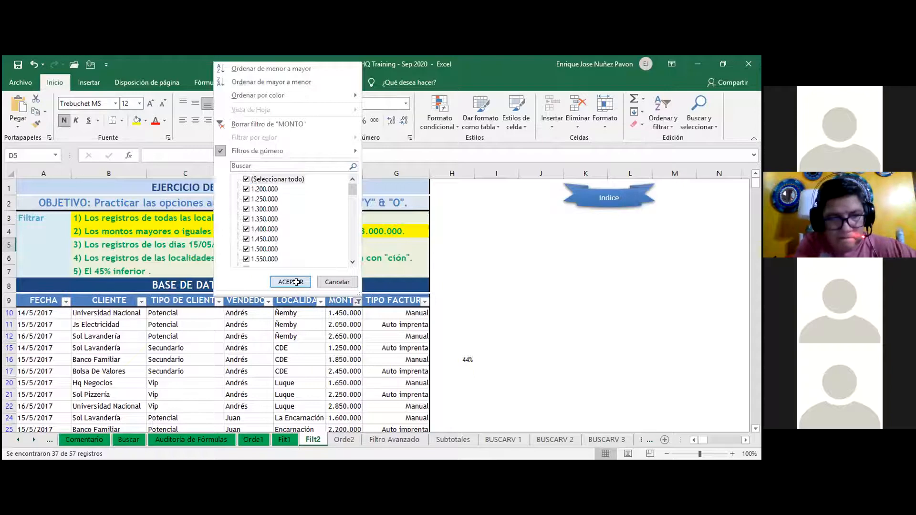
{"action": "left_click", "coordinate": [297, 282]}
{"action": "left_click_drag", "start_coordinate": [401, 218], "coordinate": [291, 218]}
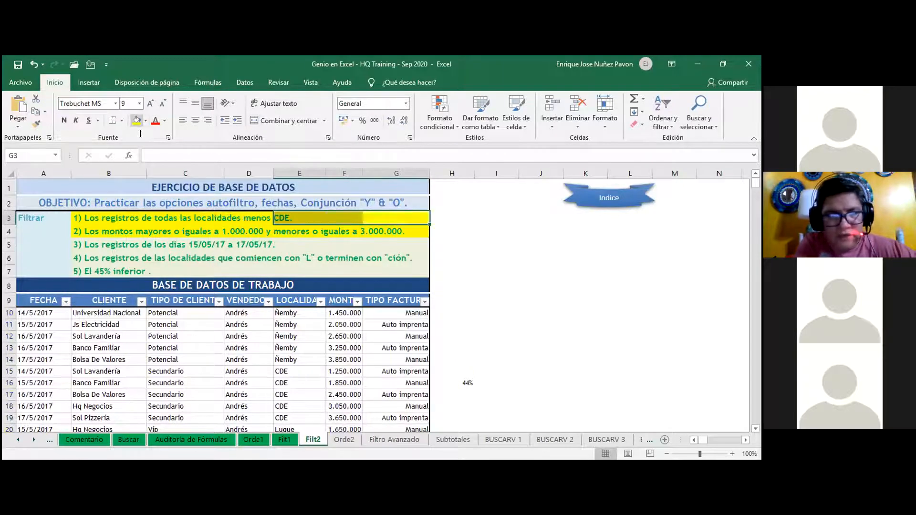
{"action": "left_click", "coordinate": [241, 246]}
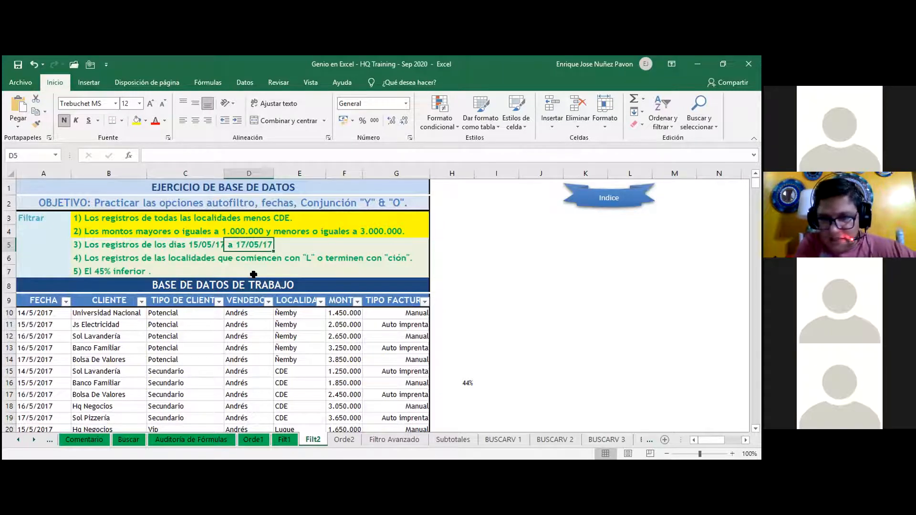
{"action": "left_click", "coordinate": [255, 271]}
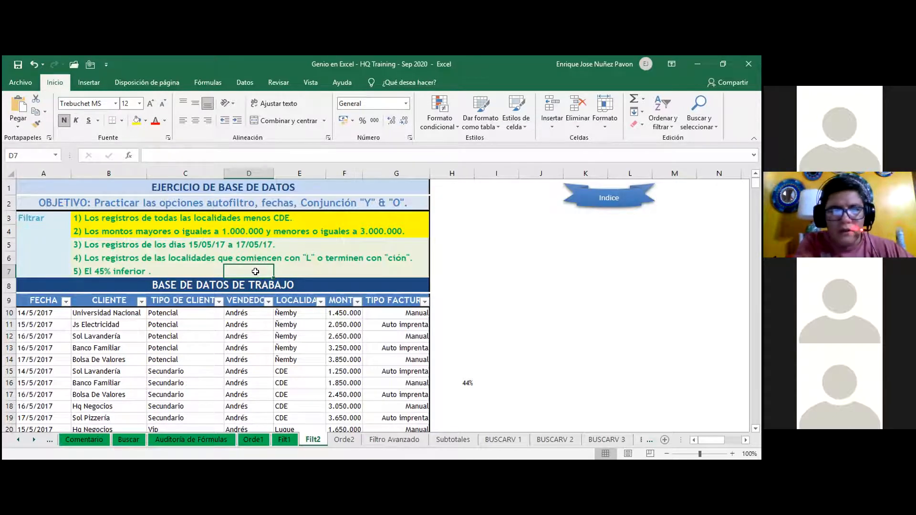
{"action": "key", "text": "ctrl+l"}
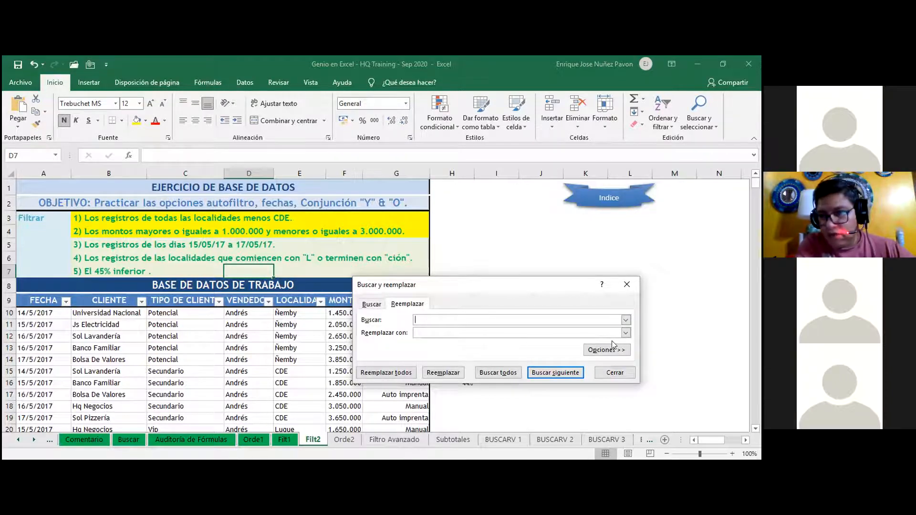
{"action": "type", "text": "17"}
{"action": "key", "text": "BackSpace"}
{"action": "key", "text": "BackSpace"}
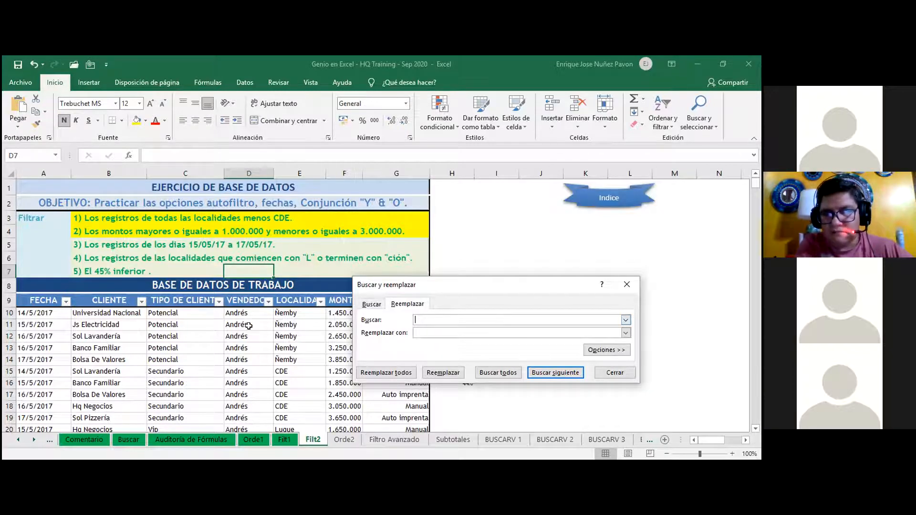
{"action": "left_click", "coordinate": [9, 360]}
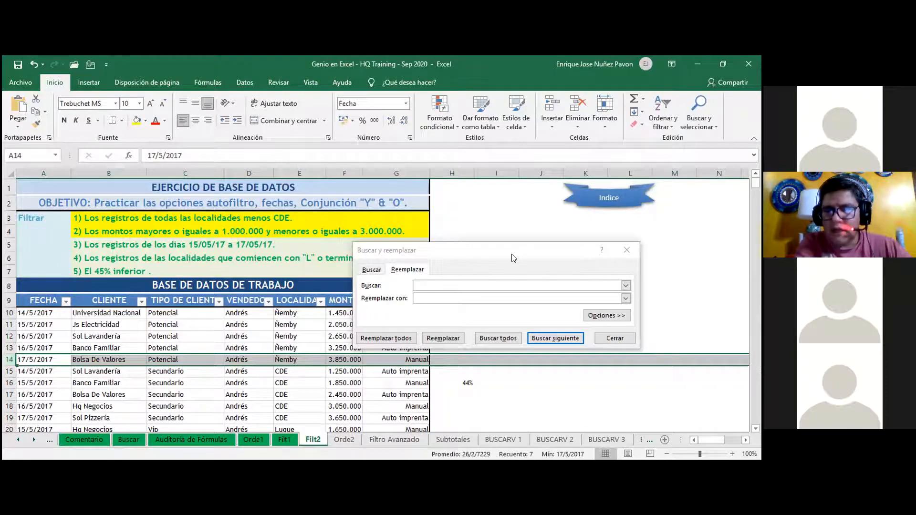
{"action": "left_click", "coordinate": [615, 339]}
{"action": "left_click", "coordinate": [248, 371]}
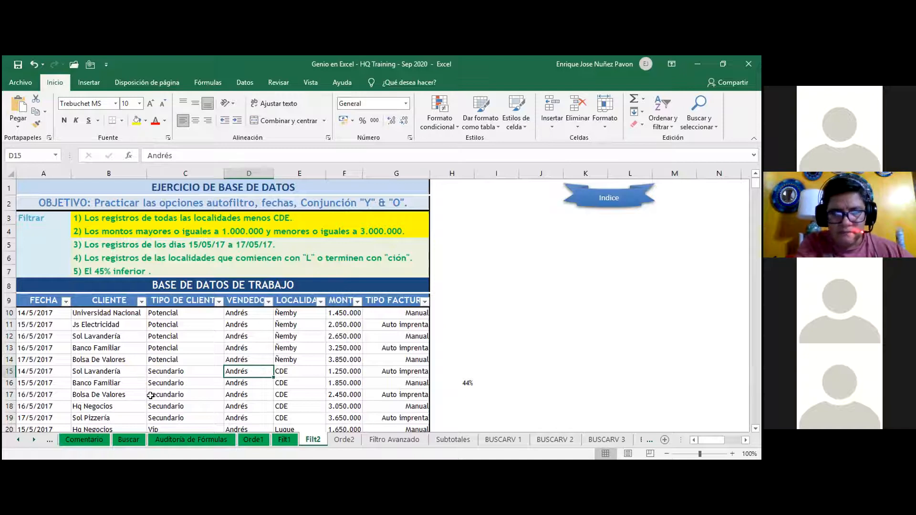
{"action": "left_click", "coordinate": [179, 347]}
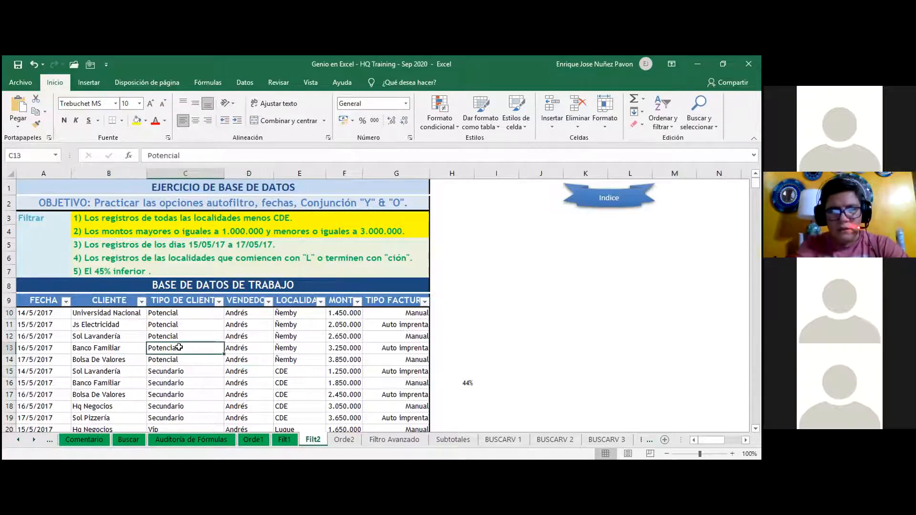
Replace every 2017 with 2020 using Find and Replace (Ctrl+L)
{"action": "key", "text": "ctrl+l"}
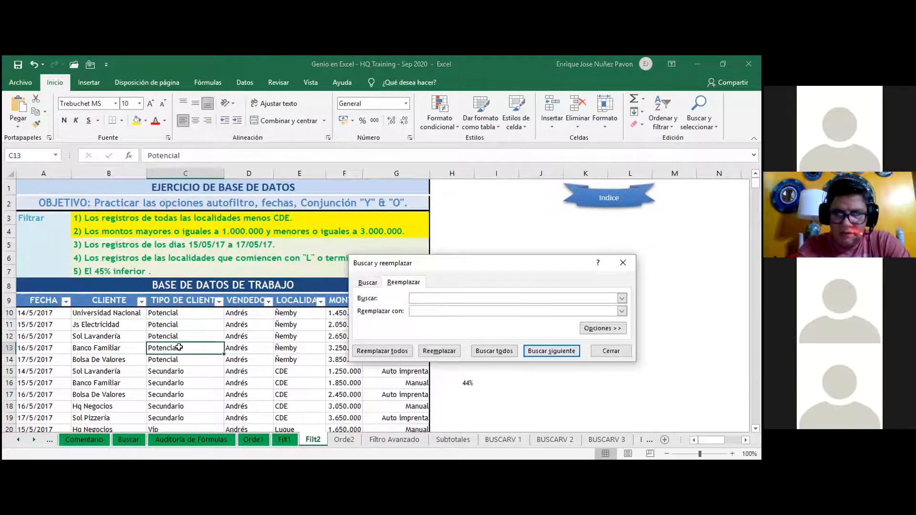
{"action": "type", "text": "200"}
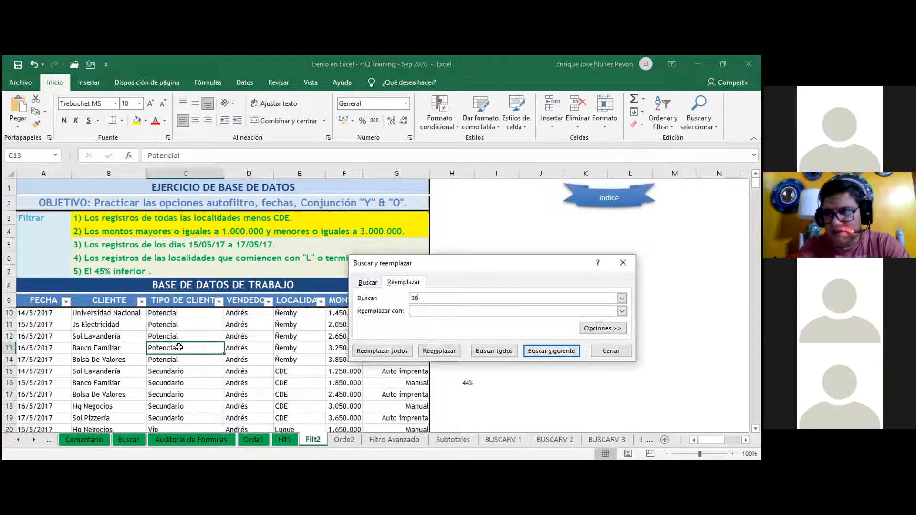
{"action": "key", "text": "BackSpace"}
{"action": "type", "text": "17"}
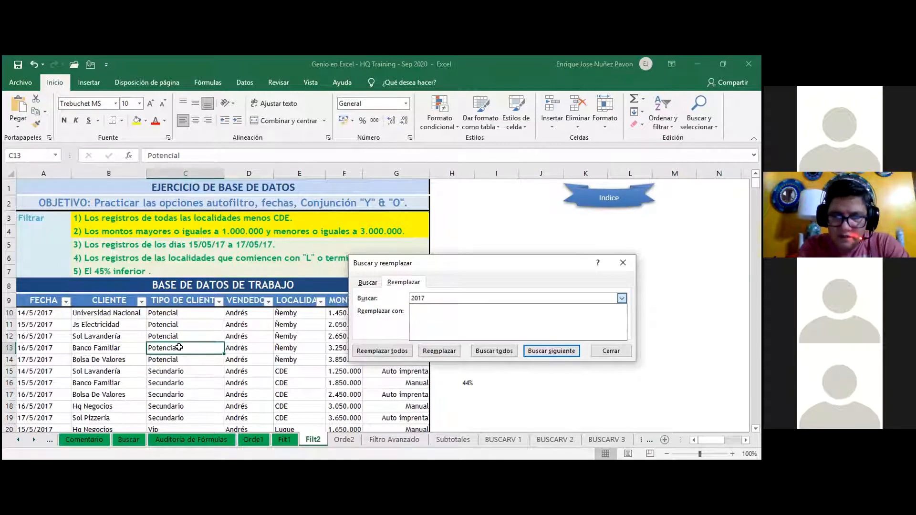
{"action": "left_click", "coordinate": [429, 311]}
{"action": "type", "text": "2020"}
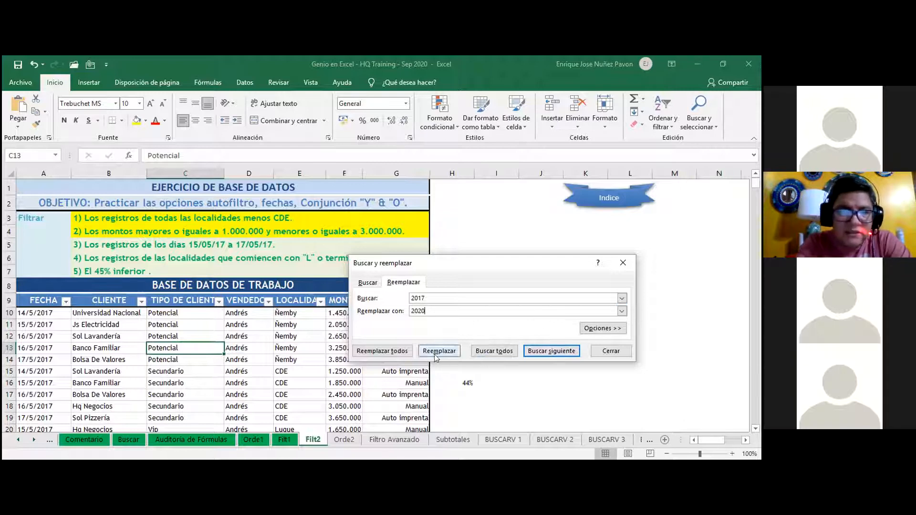
{"action": "left_click", "coordinate": [384, 351]}
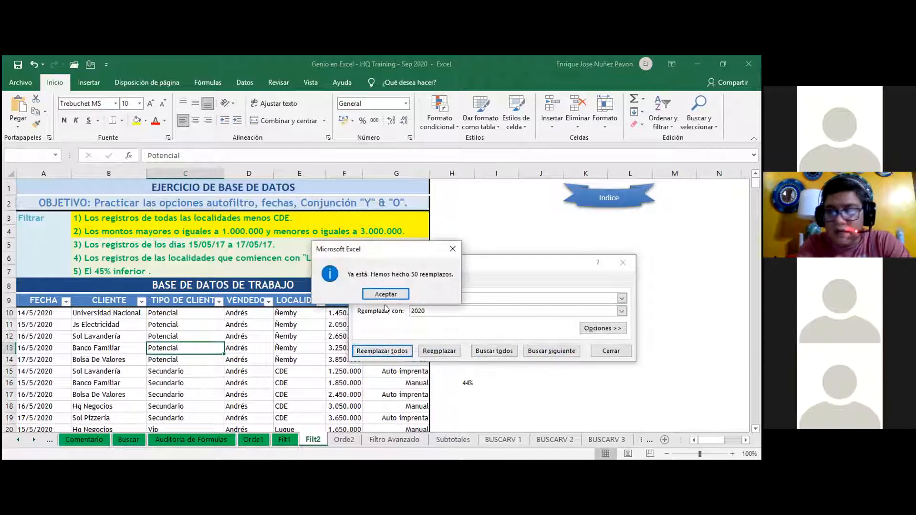
{"action": "key", "text": "Return"}
{"action": "left_click", "coordinate": [43, 317]}
Check the unchanged 1974 and 1960 dates in A30, A33 and A58
{"action": "scroll", "coordinate": [48, 334], "scroll_direction": "down", "scroll_amount": 6}
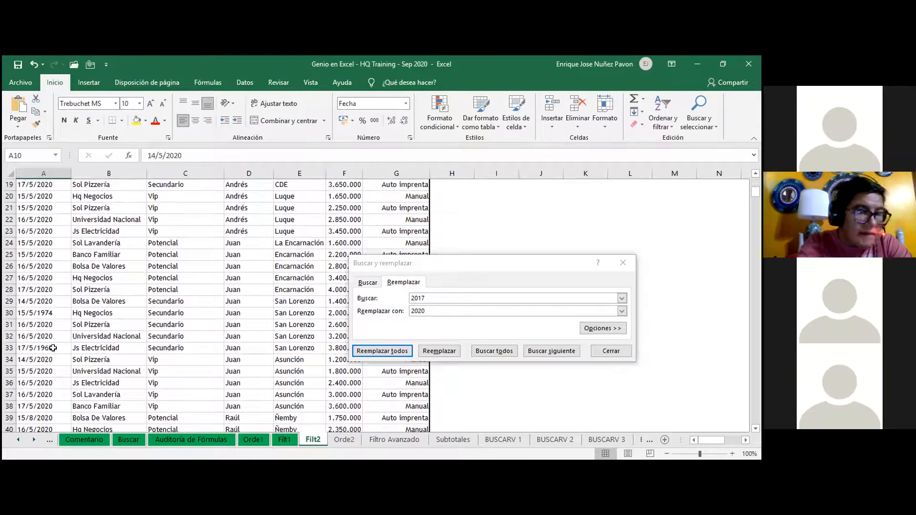
{"action": "left_click", "coordinate": [55, 312]}
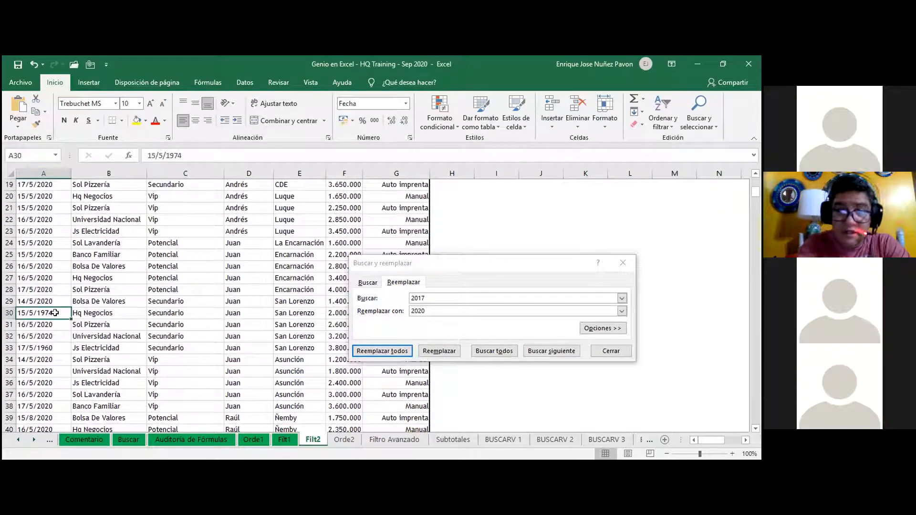
{"action": "scroll", "coordinate": [55, 312], "scroll_direction": "down", "scroll_amount": 3}
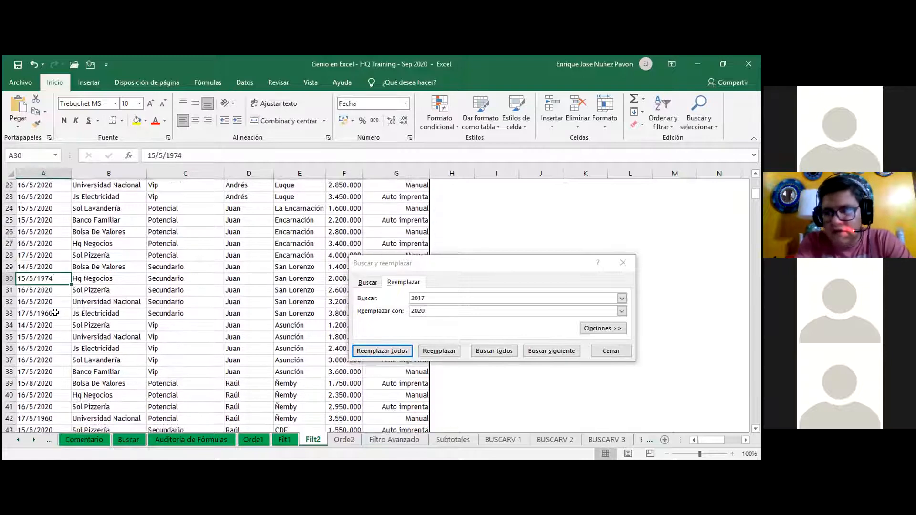
{"action": "left_click", "coordinate": [55, 248]}
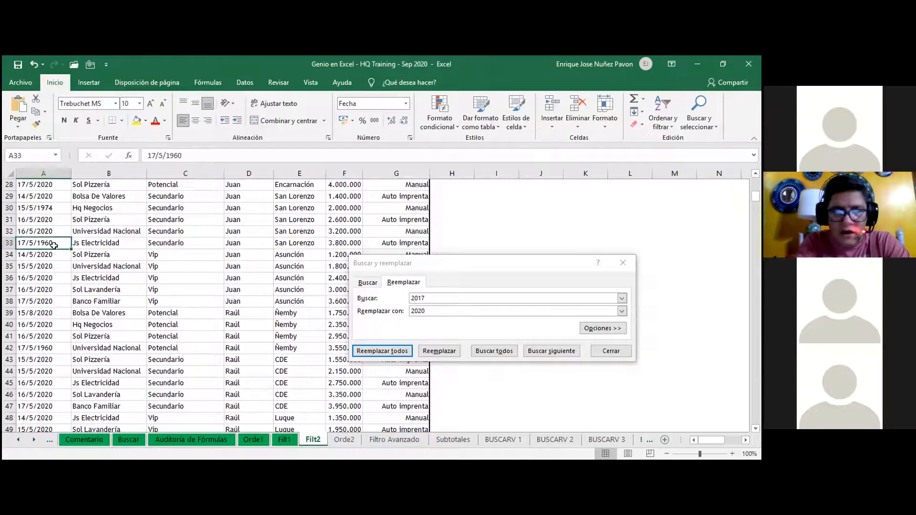
{"action": "scroll", "coordinate": [49, 324], "scroll_direction": "down", "scroll_amount": 4}
{"action": "scroll", "coordinate": [49, 337], "scroll_direction": "down", "scroll_amount": 2}
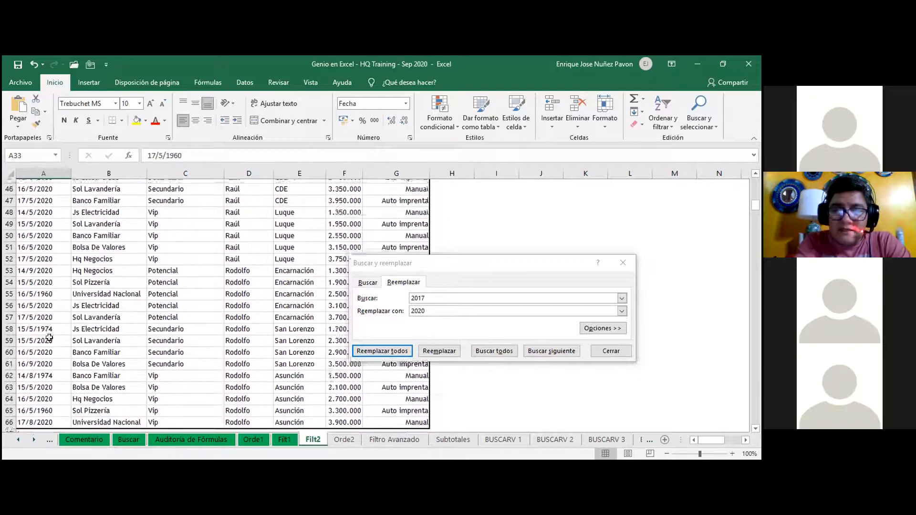
{"action": "left_click", "coordinate": [52, 325]}
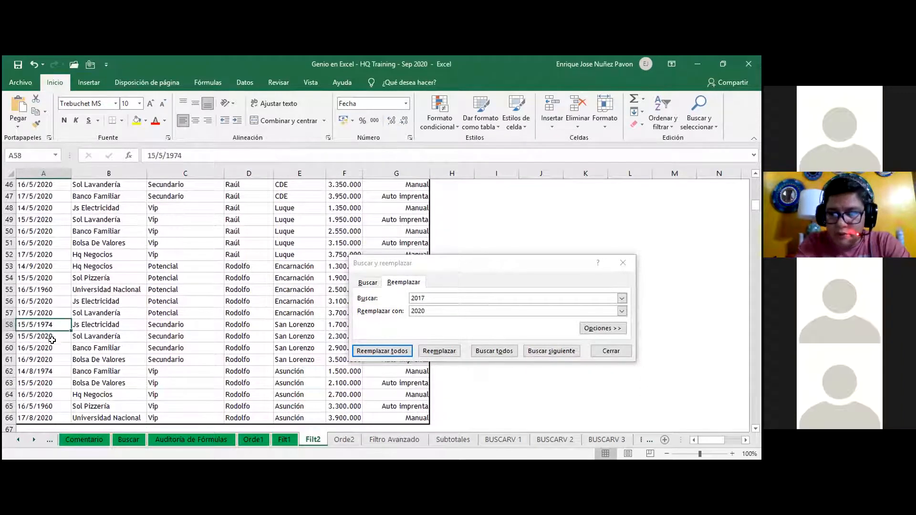
{"action": "scroll", "coordinate": [50, 343], "scroll_direction": "down", "scroll_amount": 2}
{"action": "scroll", "coordinate": [51, 371], "scroll_direction": "up", "scroll_amount": 2}
{"action": "scroll", "coordinate": [51, 372], "scroll_direction": "up", "scroll_amount": 15}
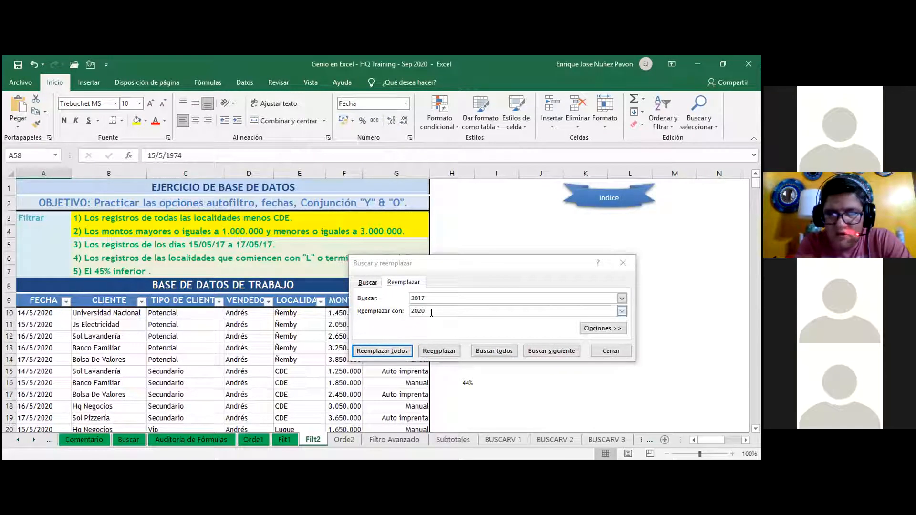
Delete the Buscar and Reemplazar con texts, then close Buscar y reemplazar
{"action": "left_click", "coordinate": [444, 298]}
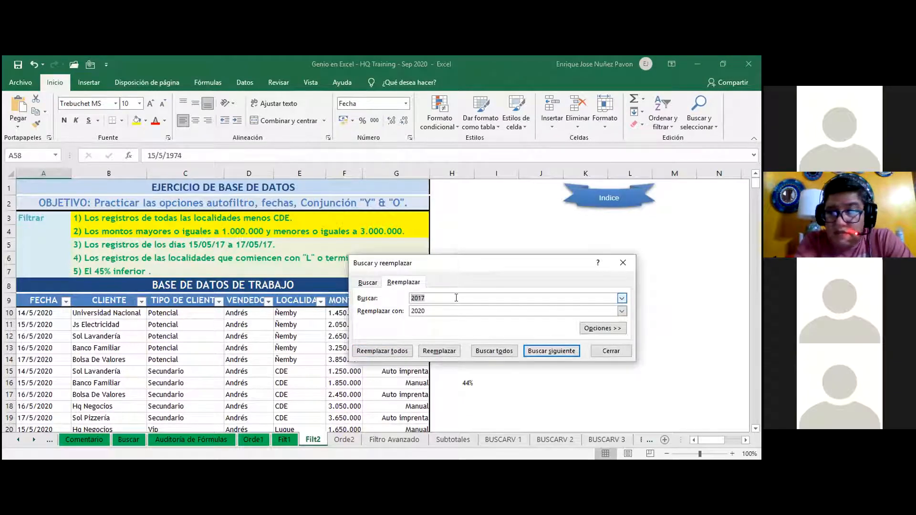
{"action": "type", "text": "/"}
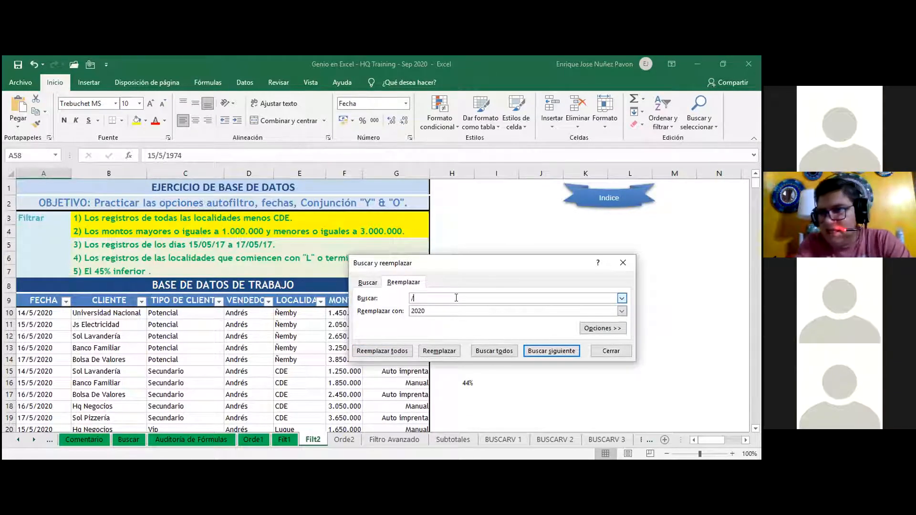
{"action": "type", "text": "147"}
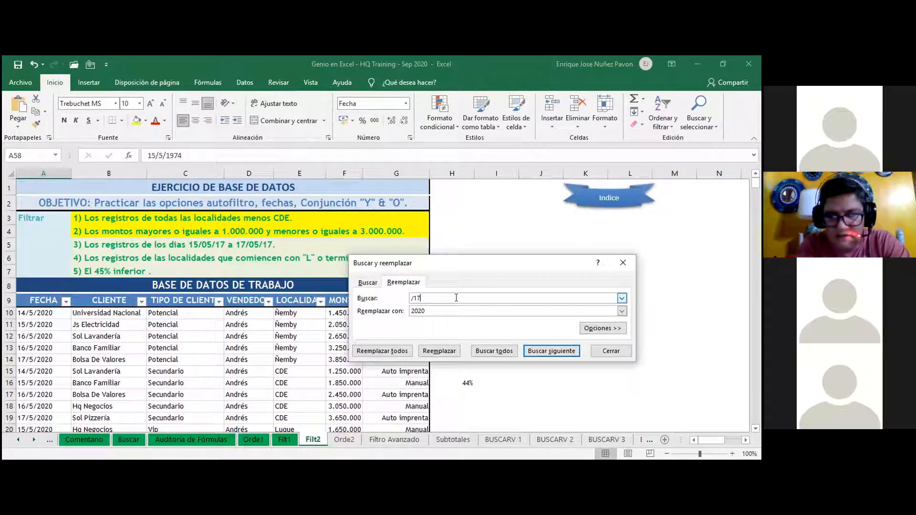
{"action": "key", "text": "BackSpace"}
{"action": "key", "text": "BackSpace"}
{"action": "key", "text": "BackSpace"}
{"action": "key", "text": "BackSpace"}
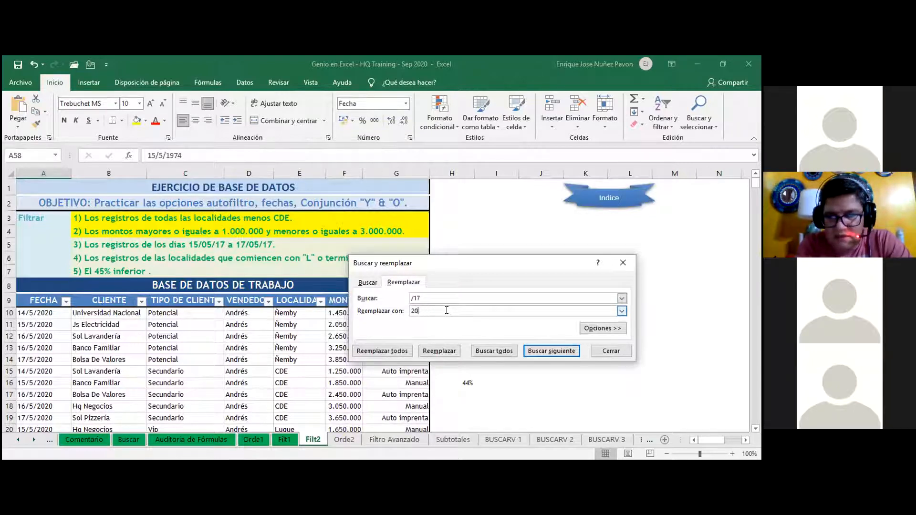
{"action": "type", "text": "/20"}
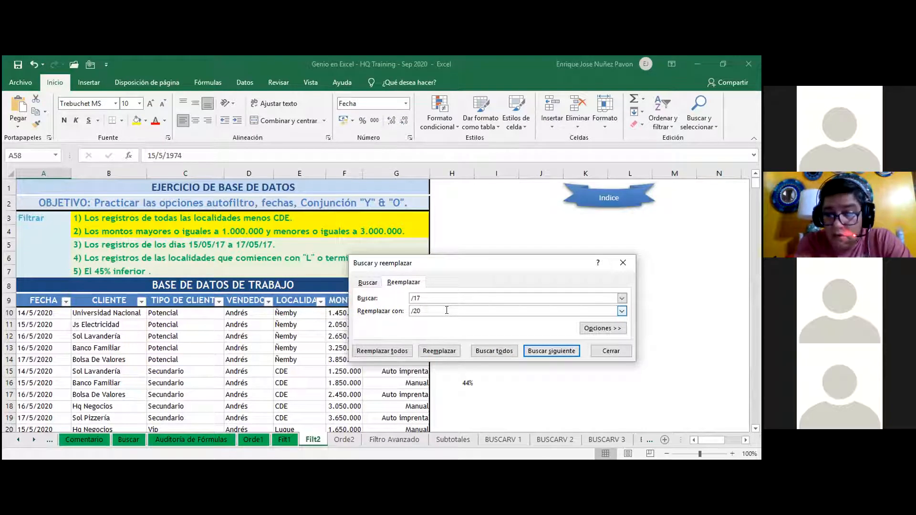
{"action": "left_click_drag", "start_coordinate": [440, 310], "coordinate": [397, 313]}
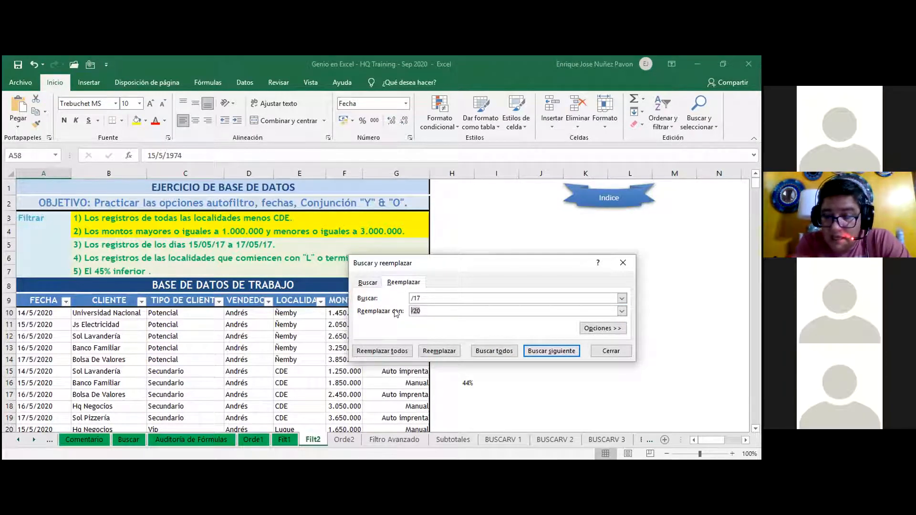
{"action": "left_click", "coordinate": [453, 308]}
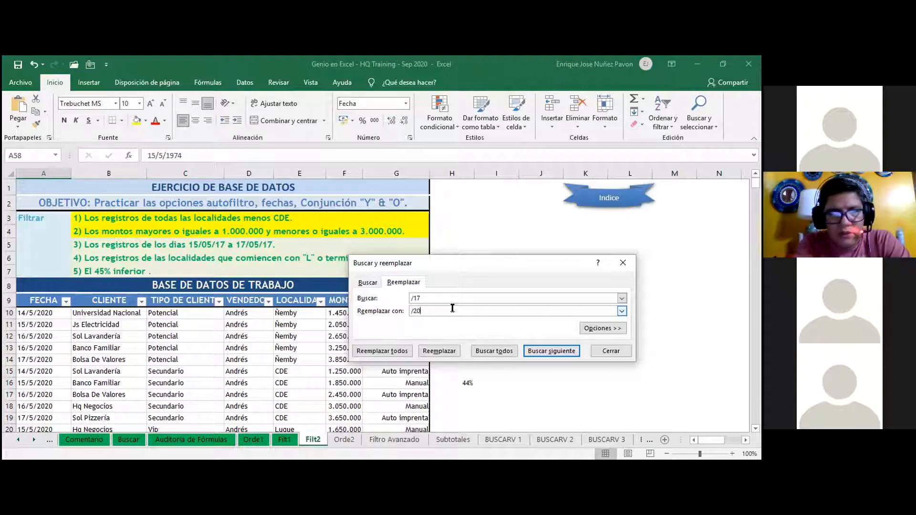
{"action": "left_click_drag", "start_coordinate": [448, 309], "coordinate": [409, 299]}
{"action": "key", "text": "BackSpace"}
{"action": "key", "text": "BackSpace"}
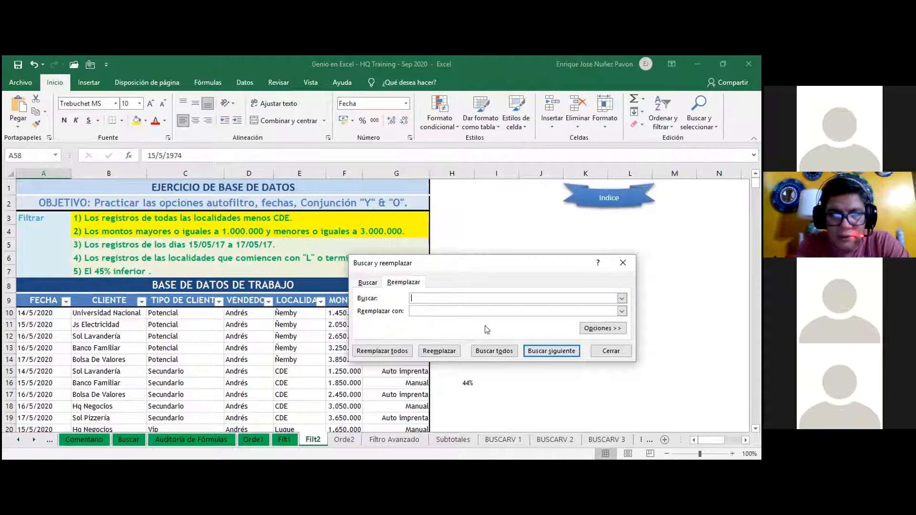
{"action": "left_click", "coordinate": [610, 351]}
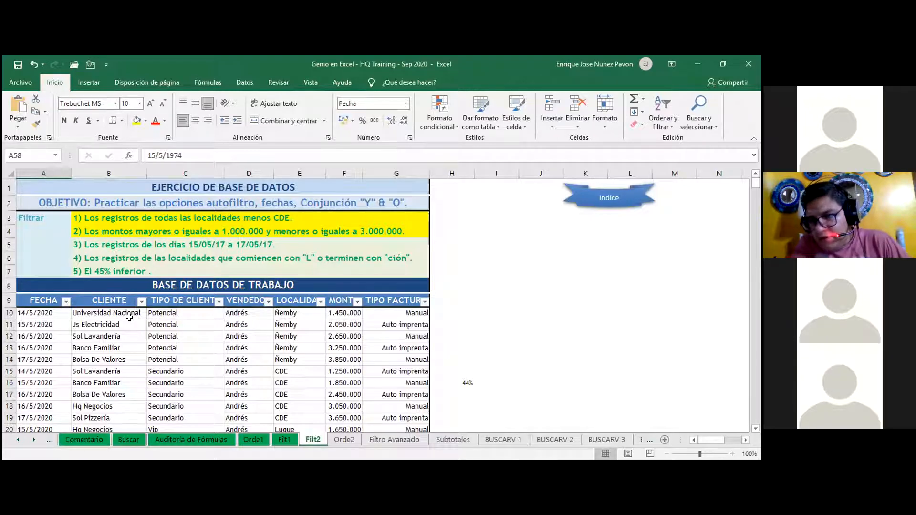
{"action": "left_click", "coordinate": [180, 248]}
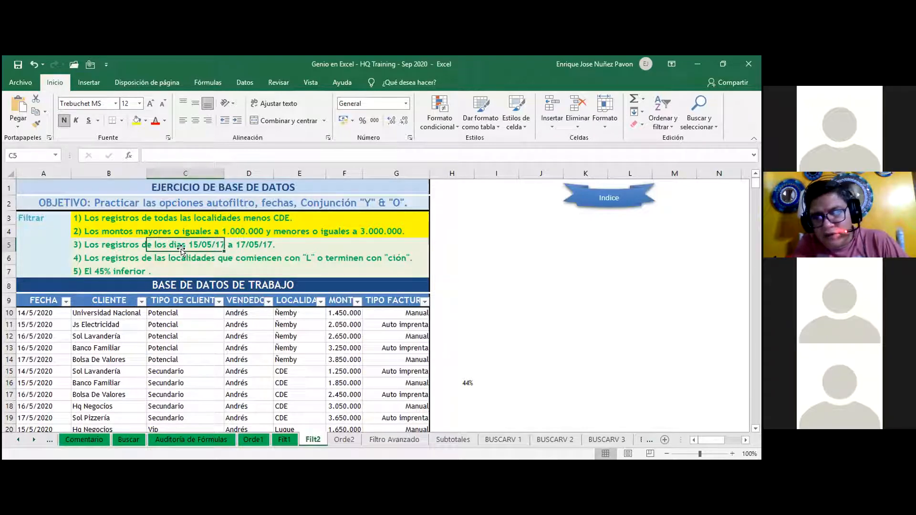
{"action": "left_click", "coordinate": [223, 270]}
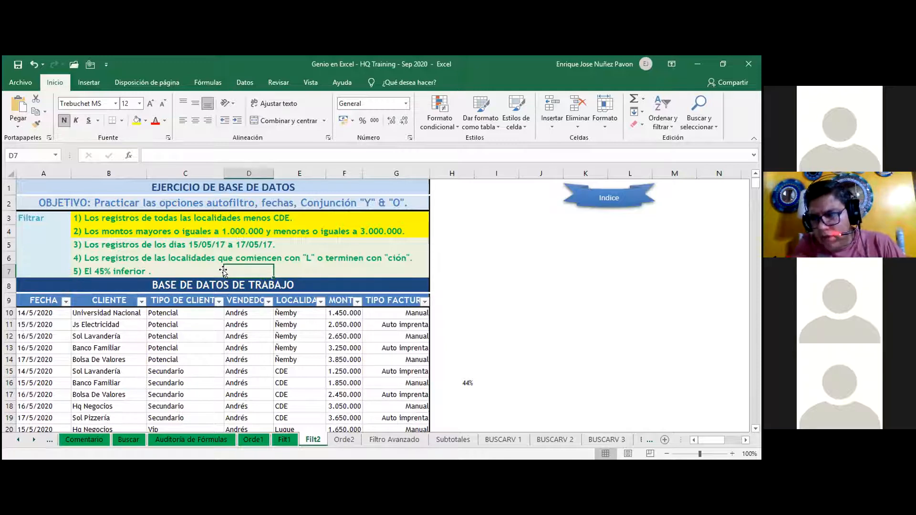
{"action": "left_click", "coordinate": [38, 312]}
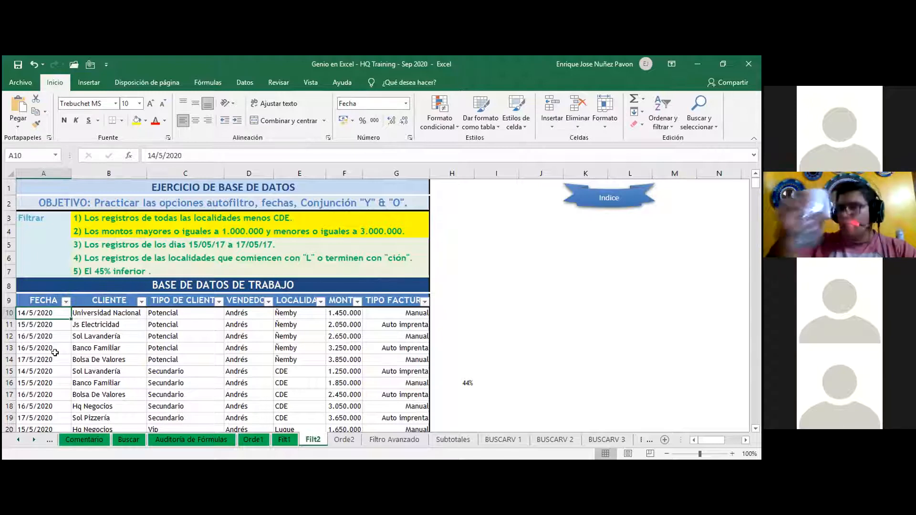
{"action": "left_click", "coordinate": [114, 244]}
Fill exercise 3's row B5:G5 with yellow
{"action": "left_click_drag", "start_coordinate": [425, 246], "coordinate": [81, 244]}
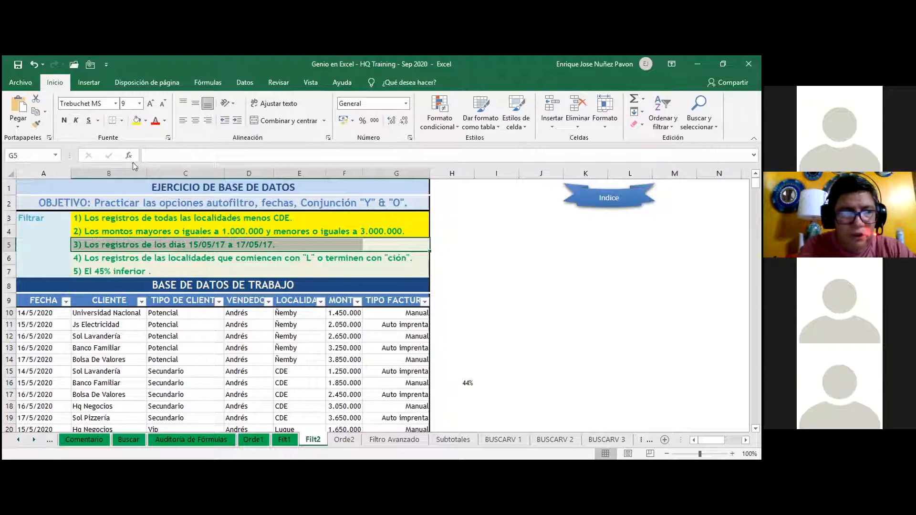
{"action": "left_click", "coordinate": [137, 120]}
{"action": "left_click", "coordinate": [47, 365]}
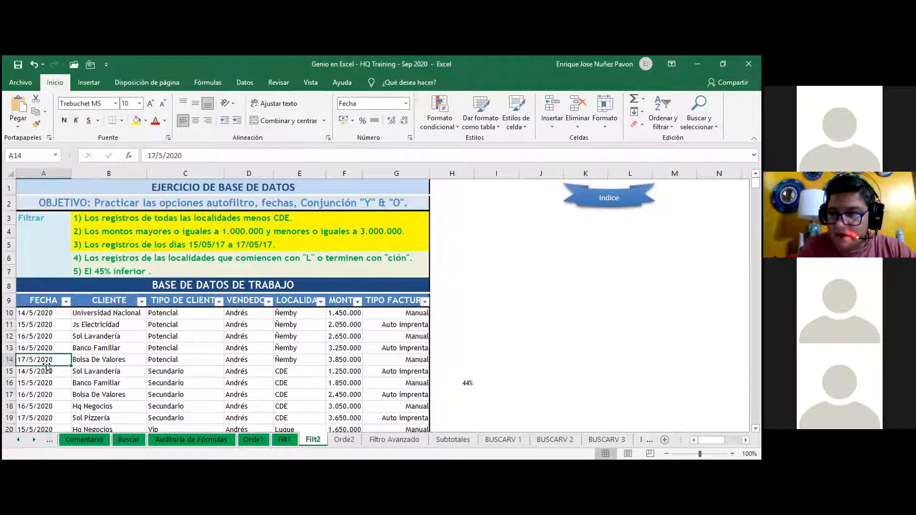
In B5, change the first date's year from 17 to 20
{"action": "left_click", "coordinate": [177, 245]}
{"action": "double_click", "coordinate": [86, 245]}
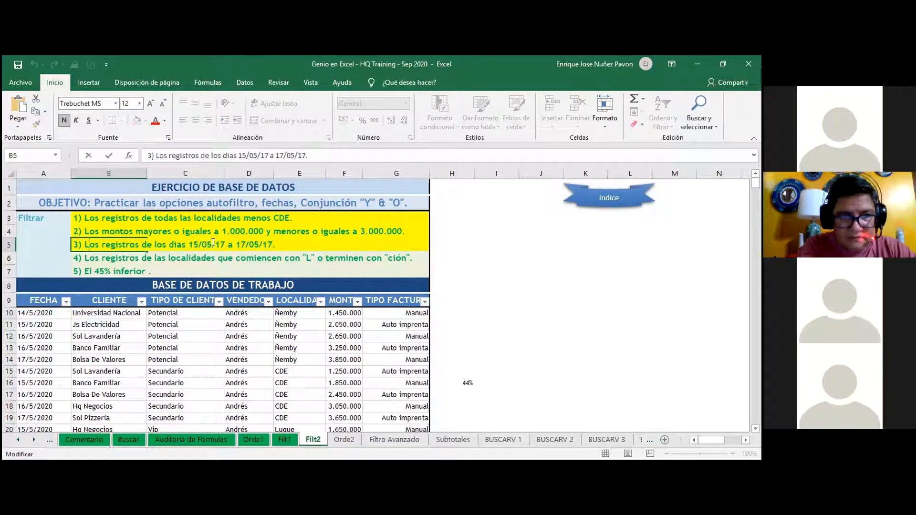
{"action": "key", "text": "shift+Left"}
{"action": "key", "text": "shift+Left"}
{"action": "type", "text": "20"}
{"action": "key", "text": "Right"}
{"action": "key", "text": "Right"}
{"action": "key", "text": "Right"}
{"action": "key", "text": "Right"}
{"action": "key", "text": "Right"}
{"action": "key", "text": "Right"}
{"action": "key", "text": "Right"}
{"action": "key", "text": "Right"}
{"action": "key", "text": "Right"}
{"action": "key", "text": "Right"}
{"action": "key", "text": "Right"}
Change B5's second year to 20 so it reads 15/05/20 a 17/05/20
{"action": "key", "text": "shift+Left"}
{"action": "key", "text": "shift+Left"}
{"action": "type", "text": "20"}
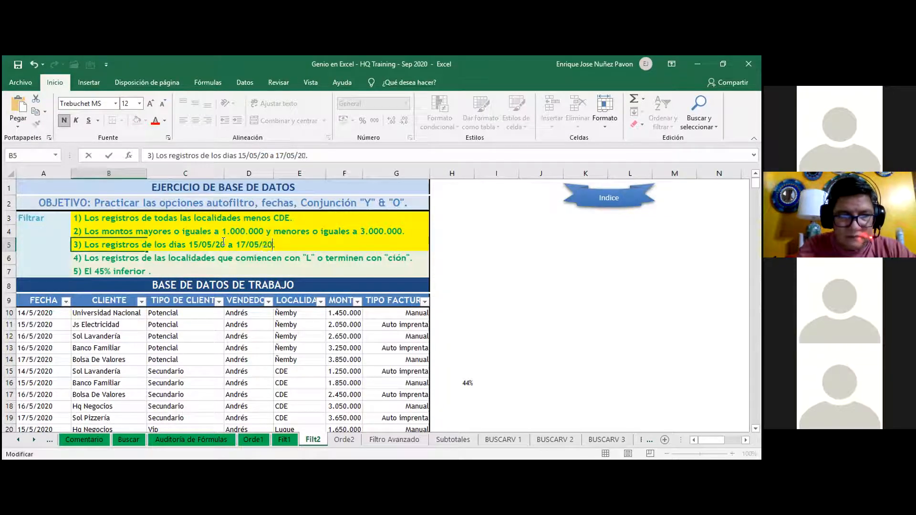
{"action": "left_click", "coordinate": [180, 260]}
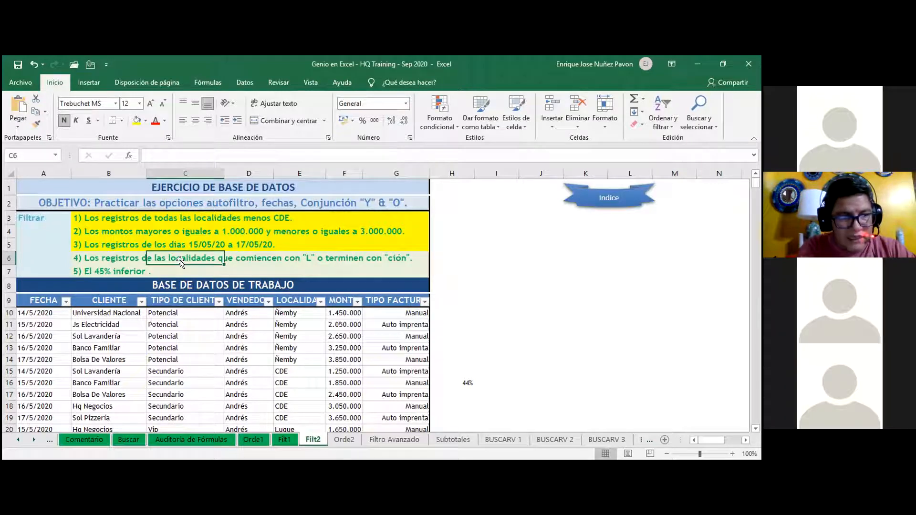
Choose Filtros de fecha > Entre... in the FECHA column filter
{"action": "left_click", "coordinate": [69, 302]}
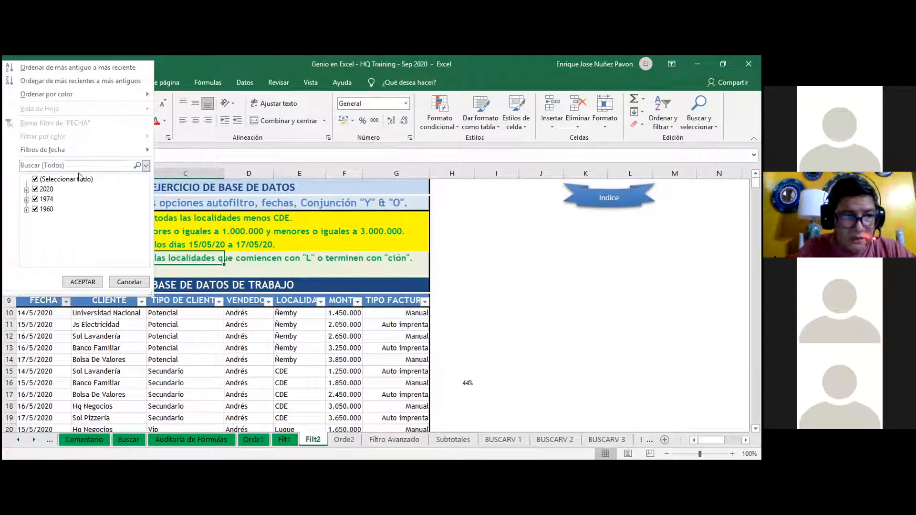
{"action": "left_click", "coordinate": [75, 150]}
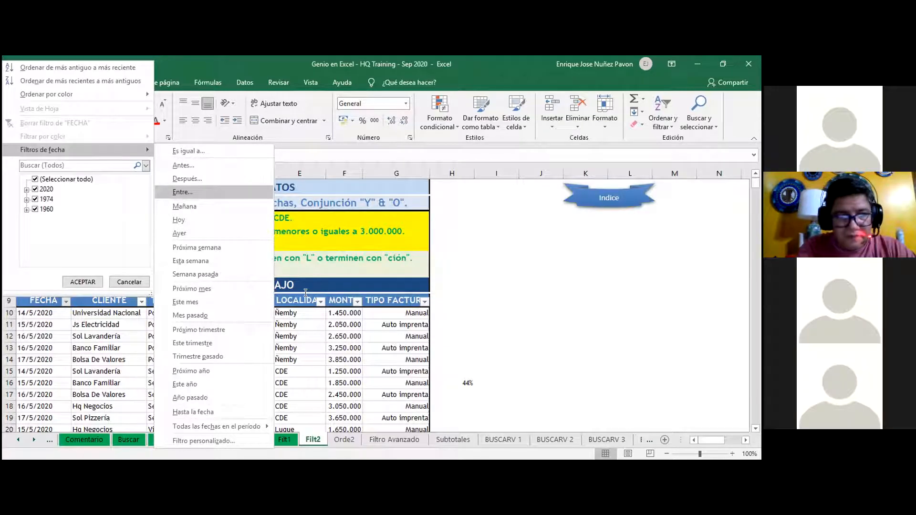
{"action": "left_click", "coordinate": [194, 191]}
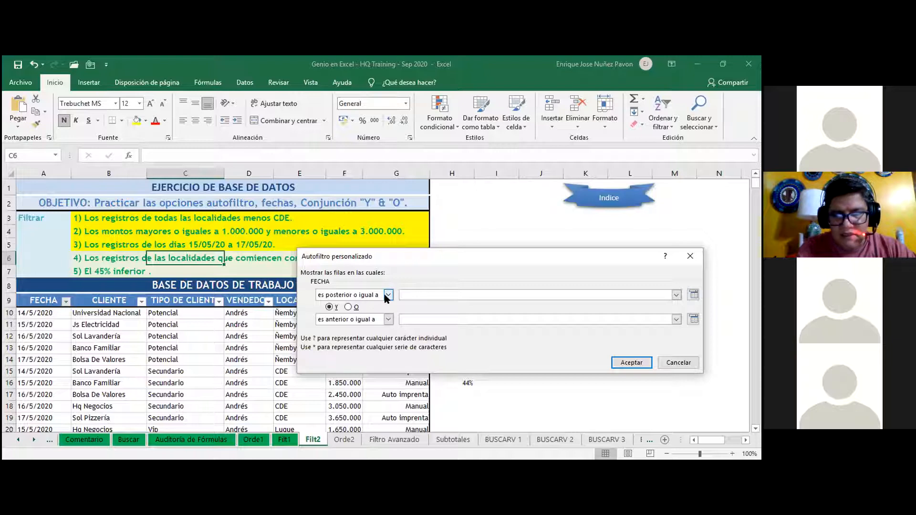
Apply a custom FECHA filter from 15/05/2020 to 17/05/2020, leaving 41 of 57 records
{"action": "left_click", "coordinate": [388, 295]}
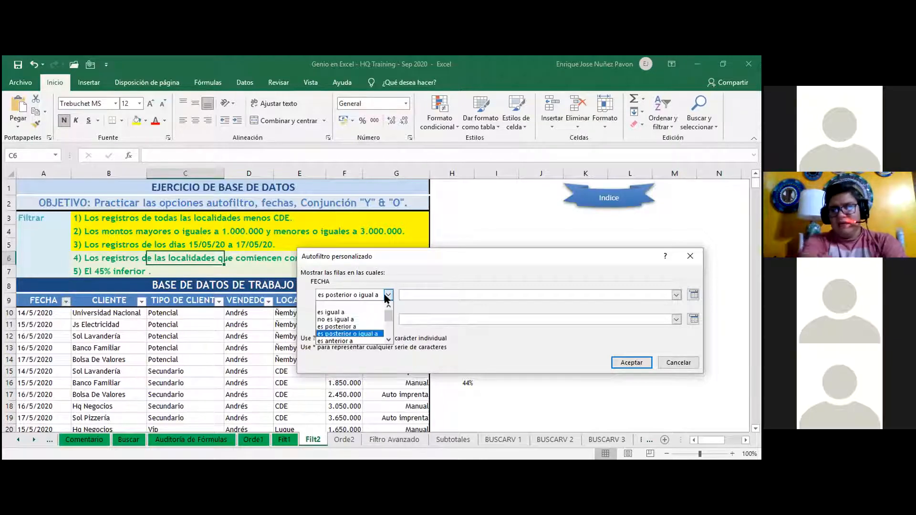
{"action": "scroll", "coordinate": [372, 315], "scroll_direction": "down", "scroll_amount": 2}
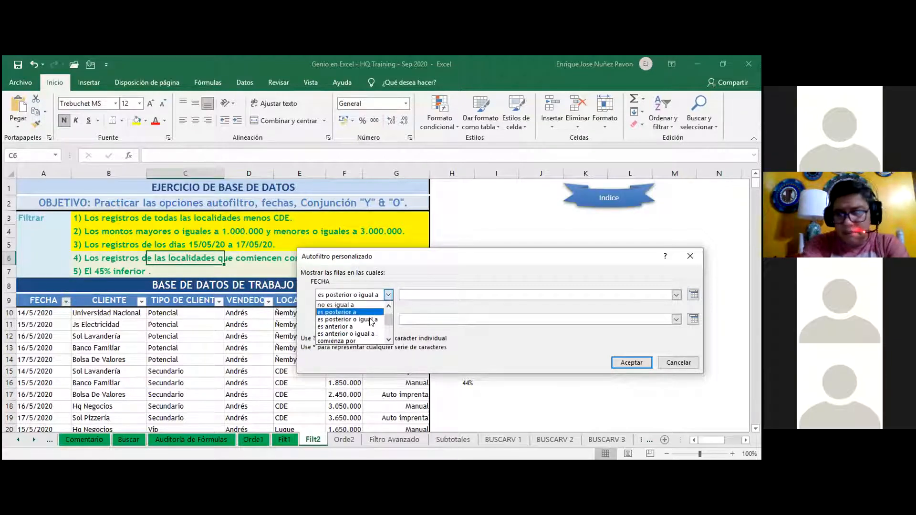
{"action": "left_click", "coordinate": [477, 292]}
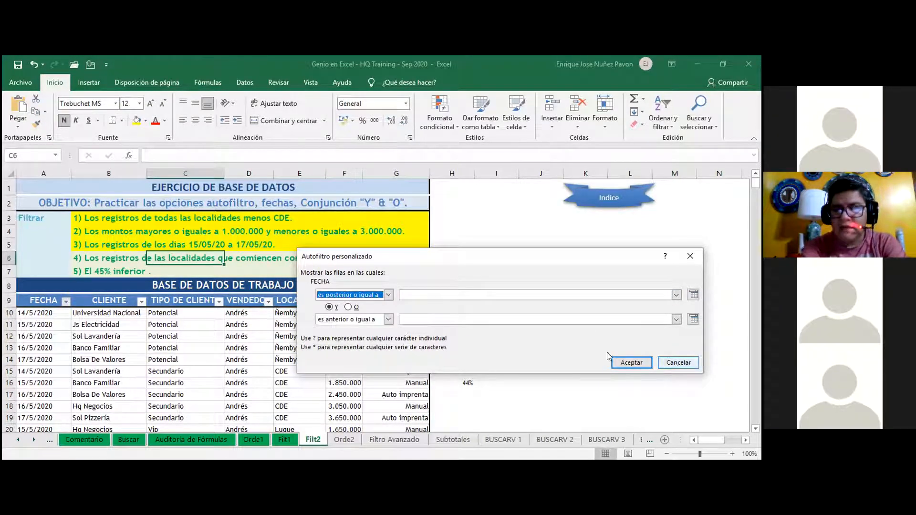
{"action": "left_click", "coordinate": [447, 295]}
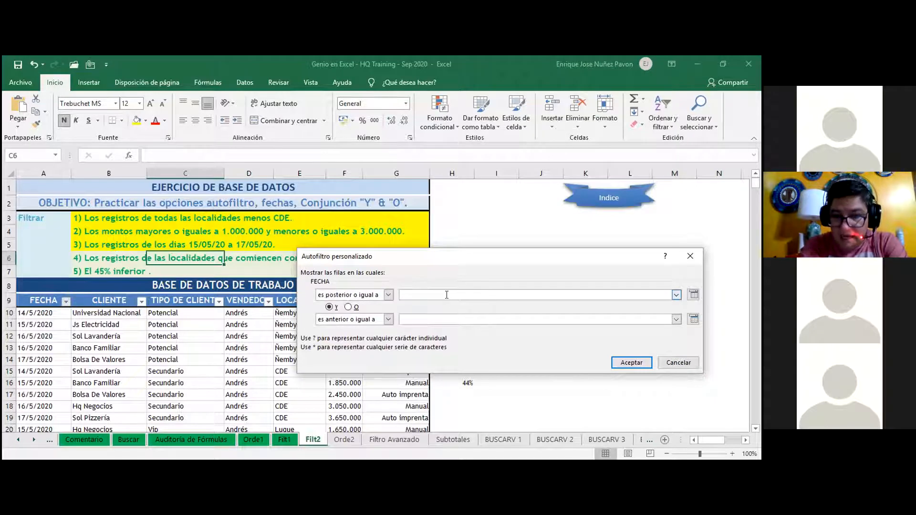
{"action": "type", "text": "1"}
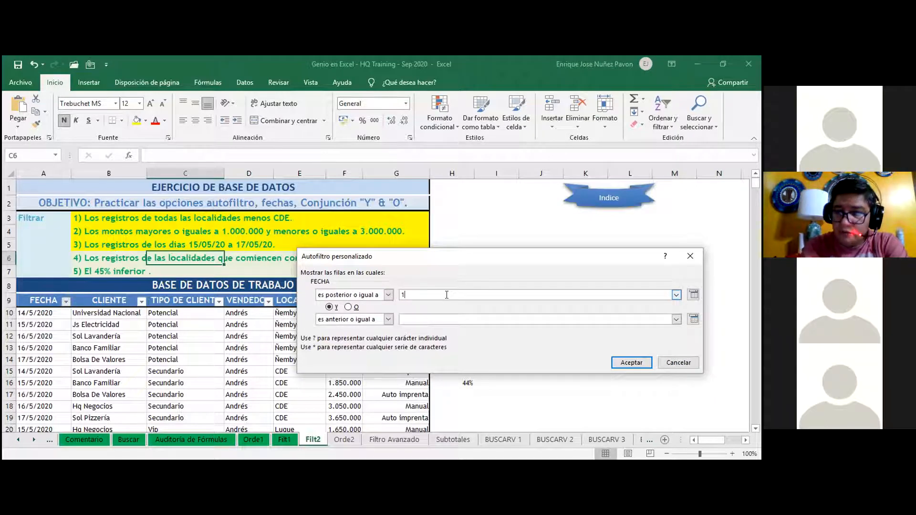
{"action": "type", "text": "5/05/2020"}
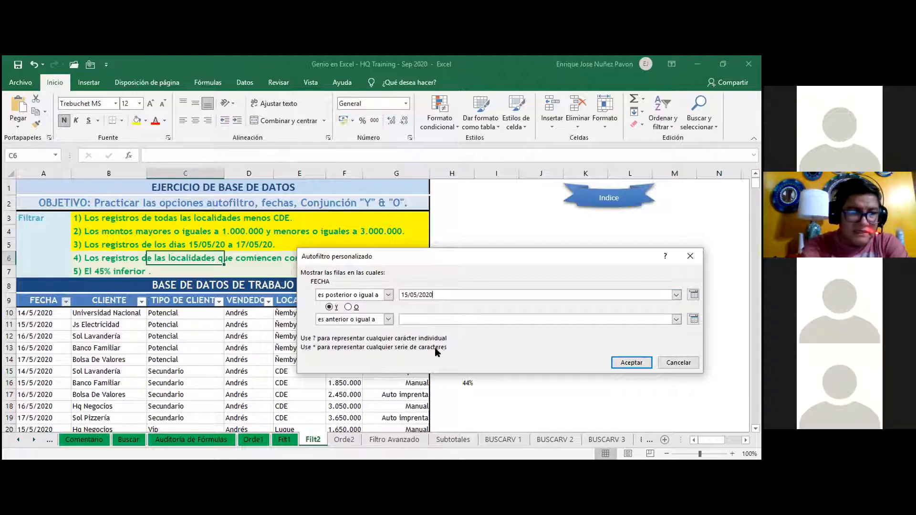
{"action": "left_click", "coordinate": [429, 319]}
{"action": "type", "text": "17/"}
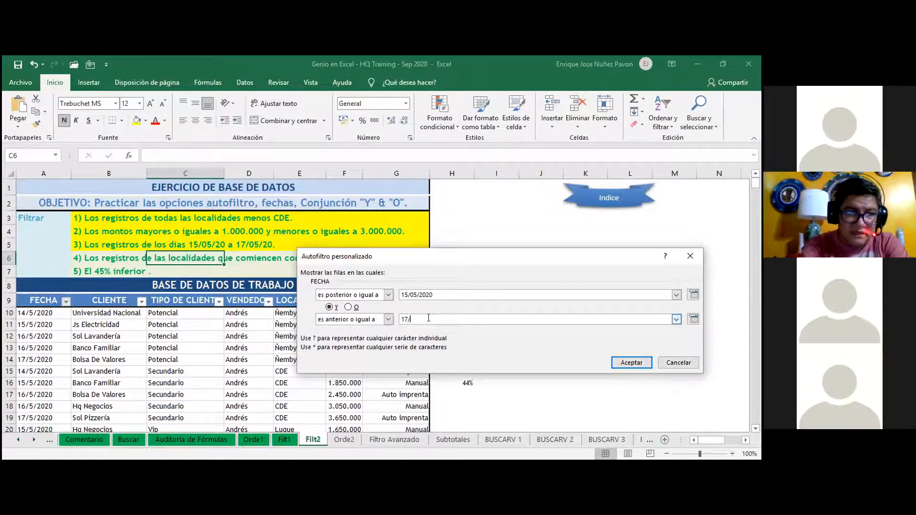
{"action": "type", "text": "05/2020"}
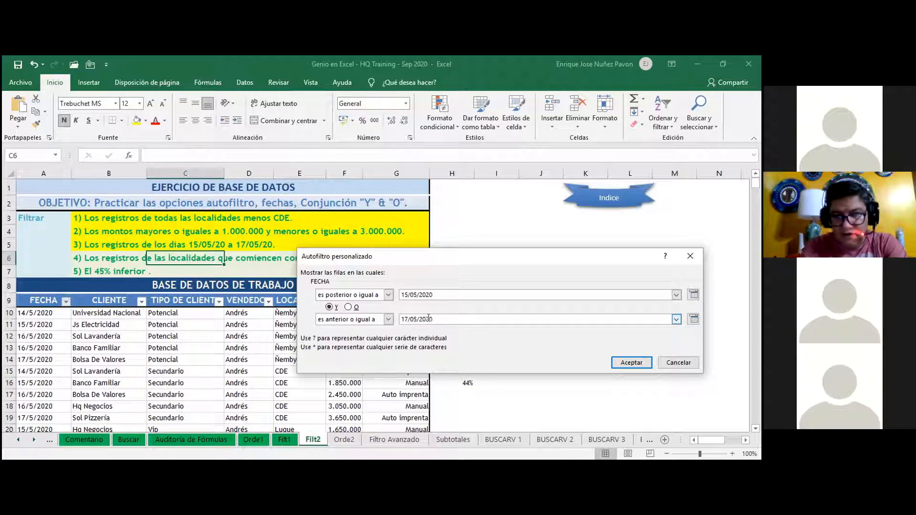
{"action": "left_click", "coordinate": [632, 363]}
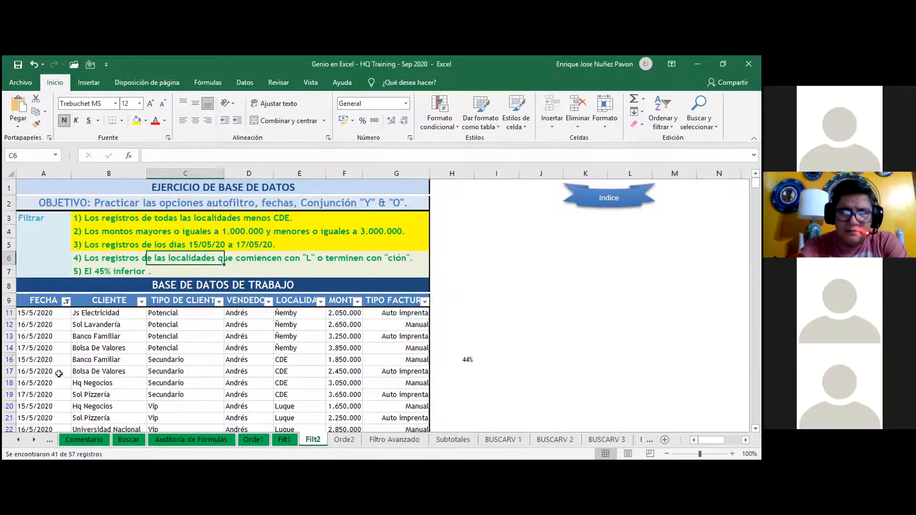
{"action": "scroll", "coordinate": [59, 374], "scroll_direction": "down", "scroll_amount": 11}
{"action": "scroll", "coordinate": [58, 374], "scroll_direction": "down", "scroll_amount": 4}
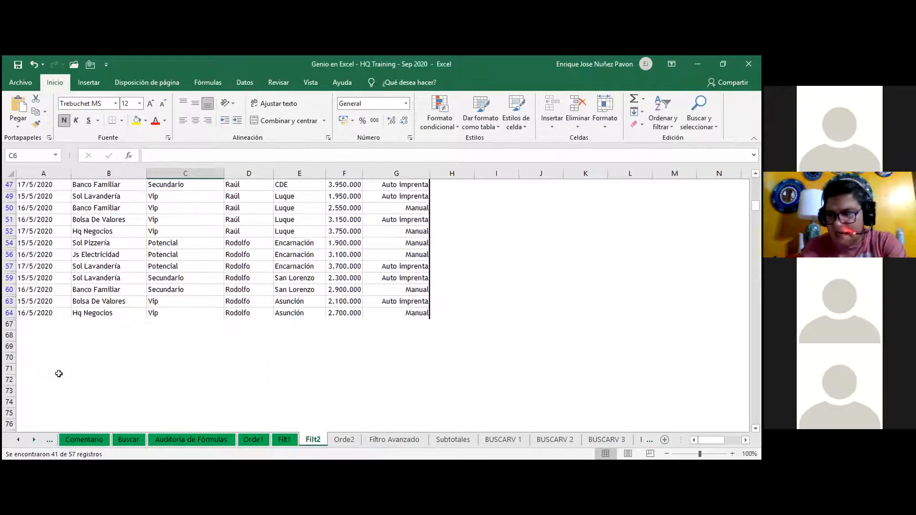
{"action": "scroll", "coordinate": [59, 374], "scroll_direction": "up", "scroll_amount": 8}
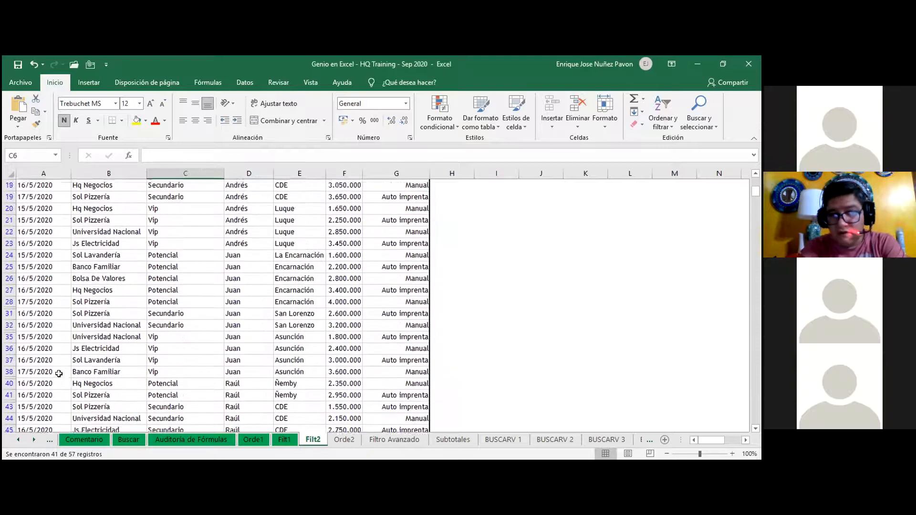
{"action": "scroll", "coordinate": [59, 373], "scroll_direction": "up", "scroll_amount": 5}
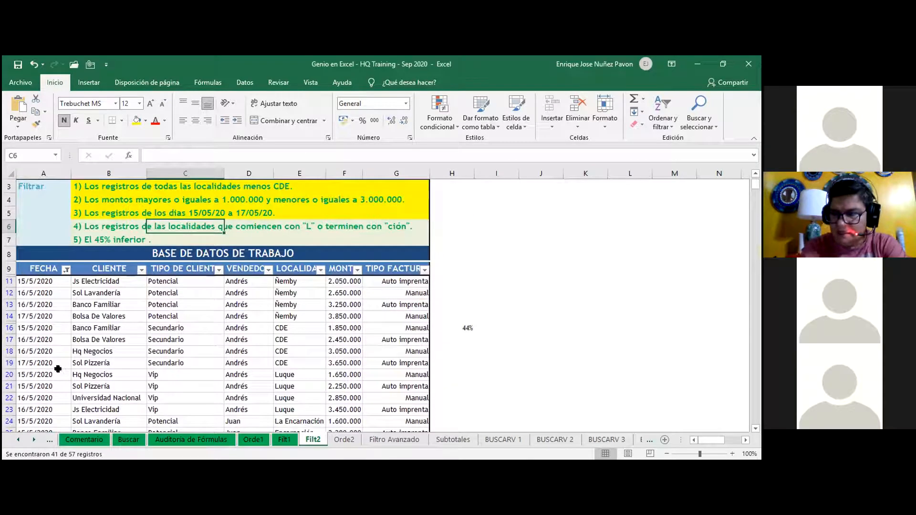
{"action": "scroll", "coordinate": [58, 366], "scroll_direction": "up", "scroll_amount": 1}
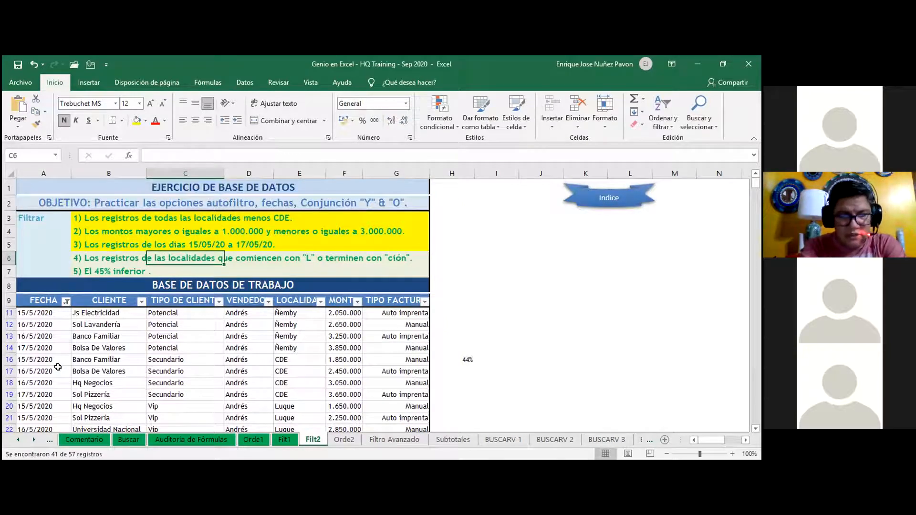
{"action": "scroll", "coordinate": [58, 367], "scroll_direction": "down", "scroll_amount": 2}
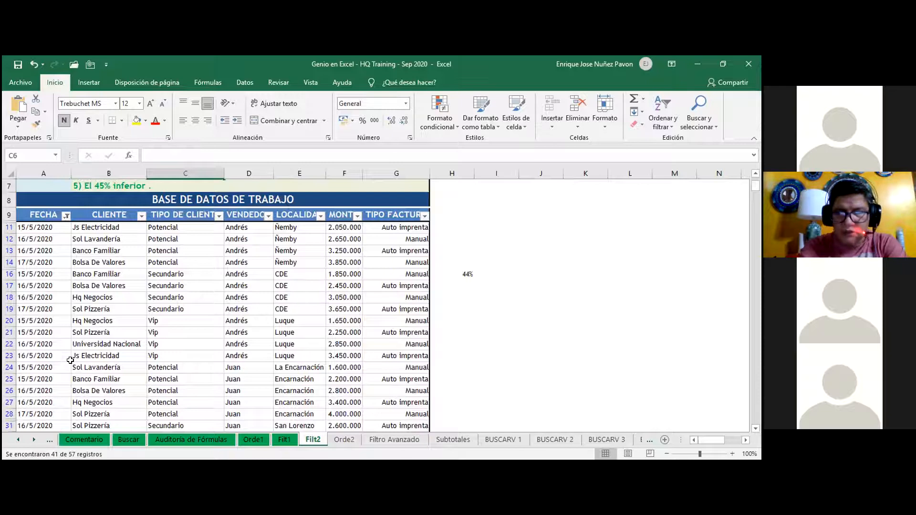
{"action": "scroll", "coordinate": [70, 361], "scroll_direction": "up", "scroll_amount": 2}
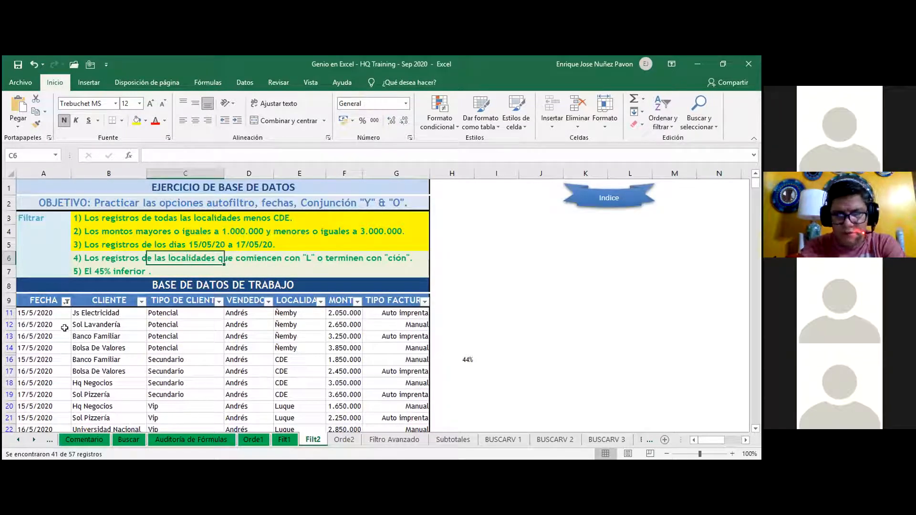
{"action": "left_click", "coordinate": [47, 311]}
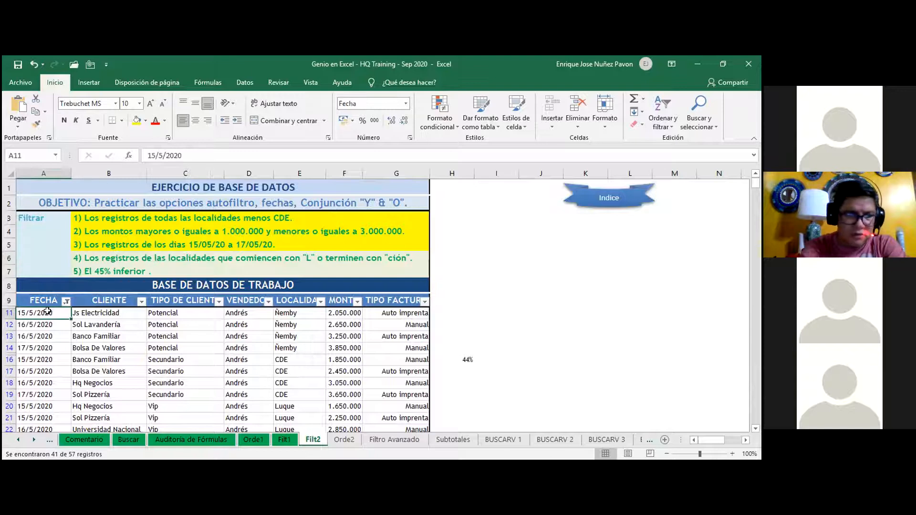
{"action": "key", "text": "Right"}
{"action": "key", "text": "Right"}
{"action": "key", "text": "Right"}
{"action": "key", "text": "Right"}
{"action": "key", "text": "Right"}
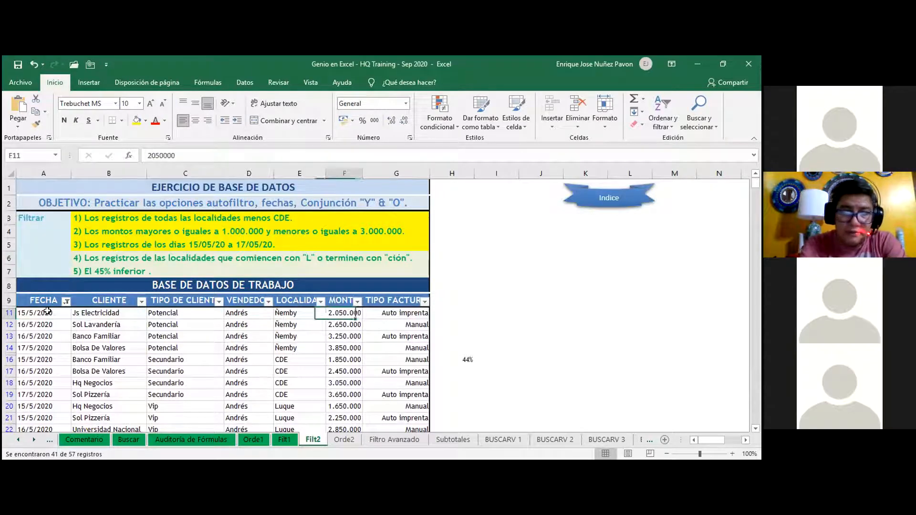
{"action": "key", "text": "ctrl+shift+Down"}
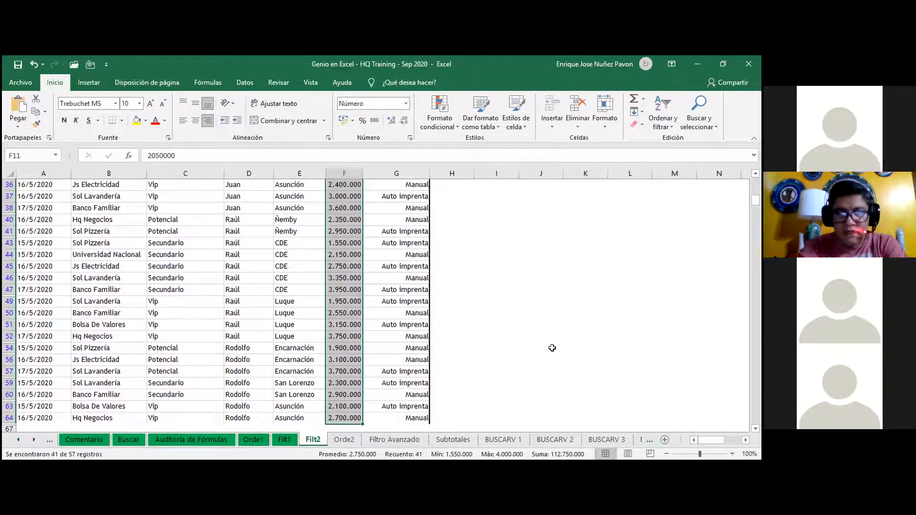
{"action": "scroll", "coordinate": [266, 351], "scroll_direction": "up", "scroll_amount": 10}
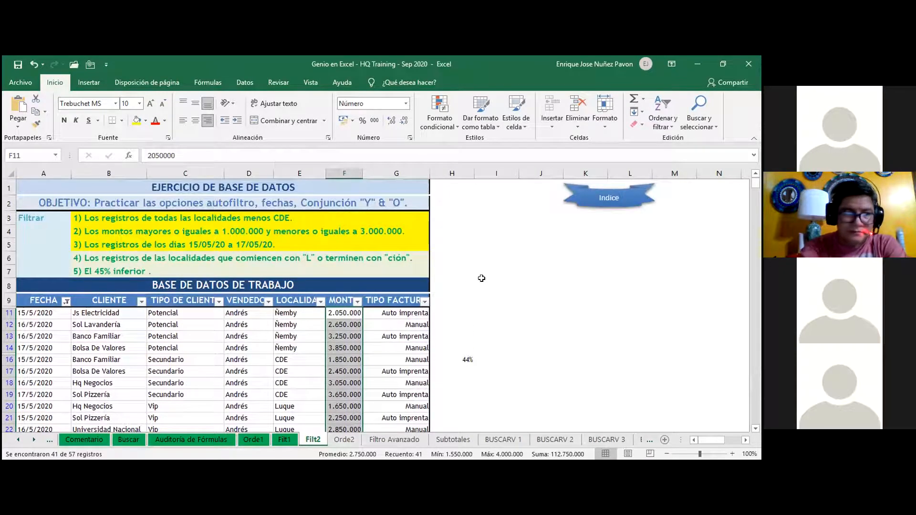
{"action": "left_click", "coordinate": [493, 244]}
Enter the test dates 12/04/21 in I3 and 12/12/2021 in I4
{"action": "left_click", "coordinate": [507, 219]}
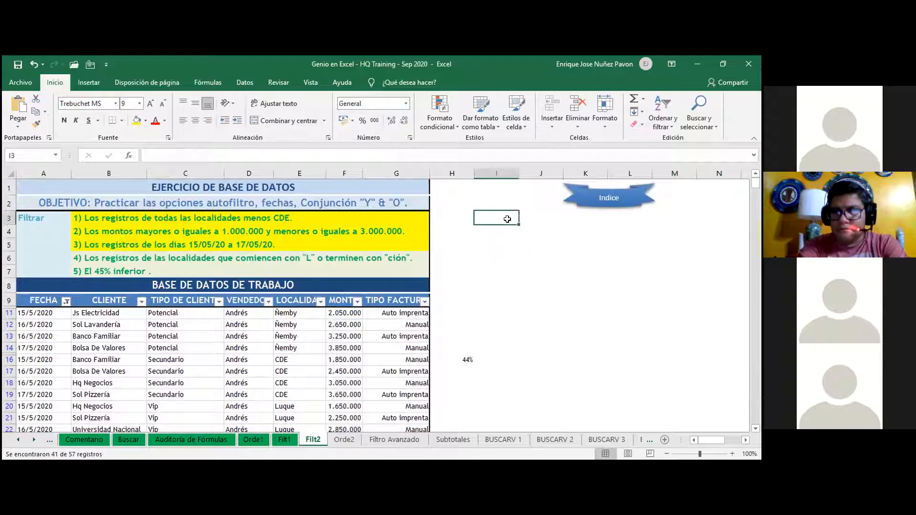
{"action": "type", "text": "12/04/21"}
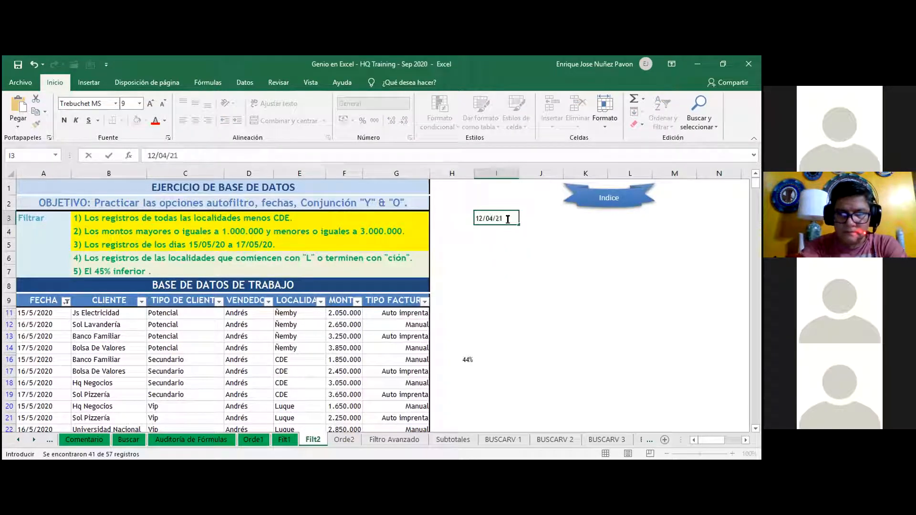
{"action": "key", "text": "Return"}
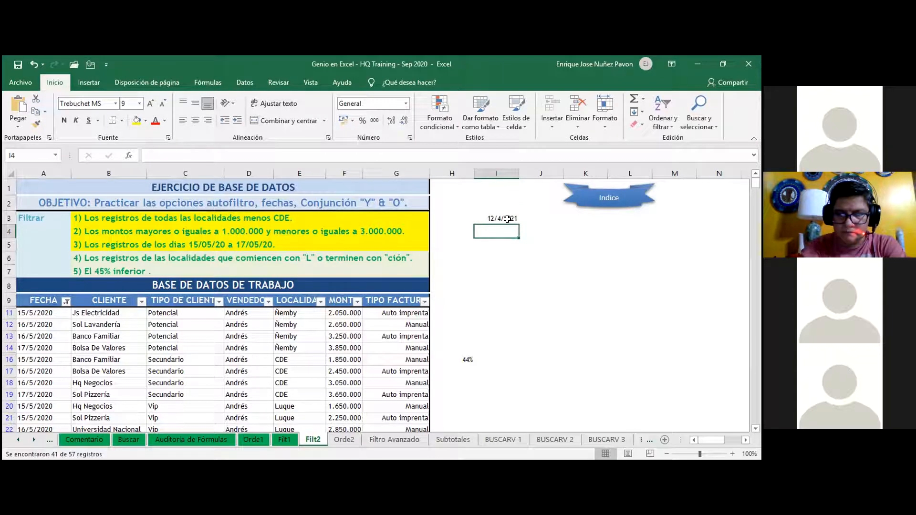
{"action": "type", "text": "12/0"}
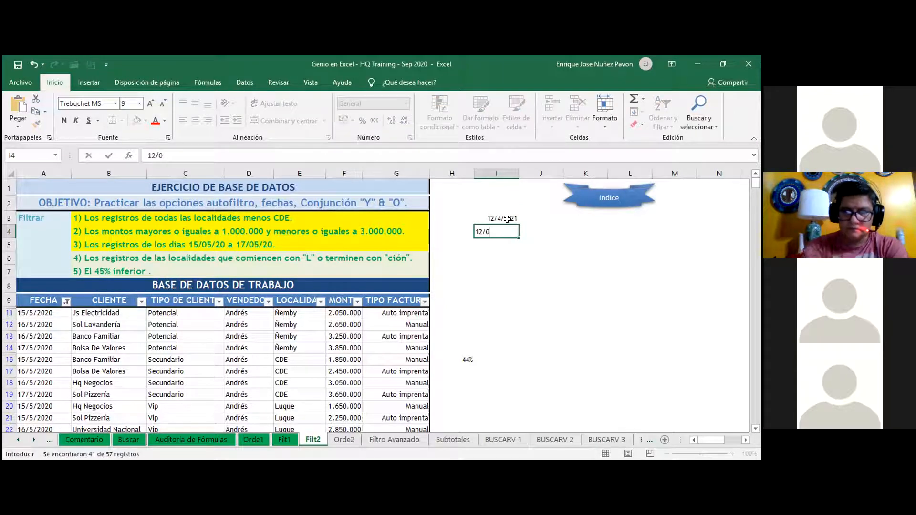
{"action": "key", "text": "BackSpace"}
{"action": "type", "text": "12/2021"}
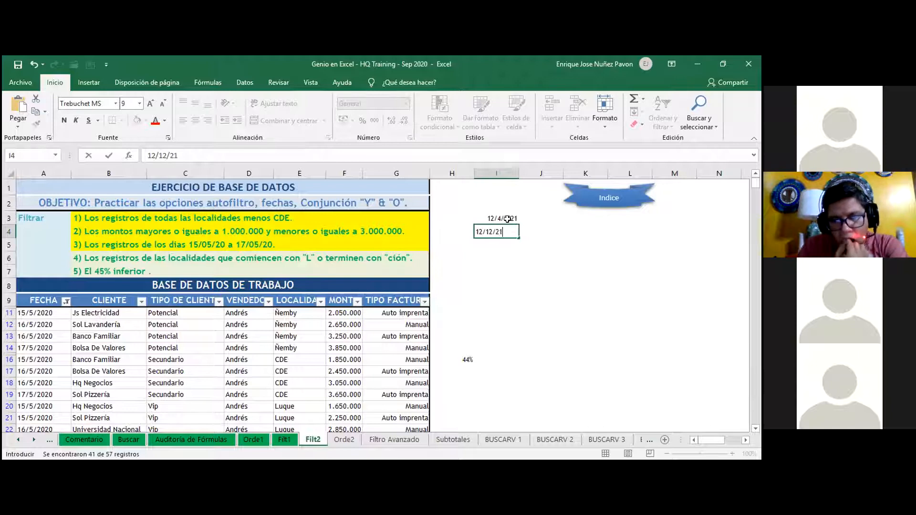
{"action": "key", "text": "Left"}
{"action": "key", "text": "Right"}
Enter =I4-I3 in I5, giving 244 days, and reopen it for editing
{"action": "key", "text": "Down"}
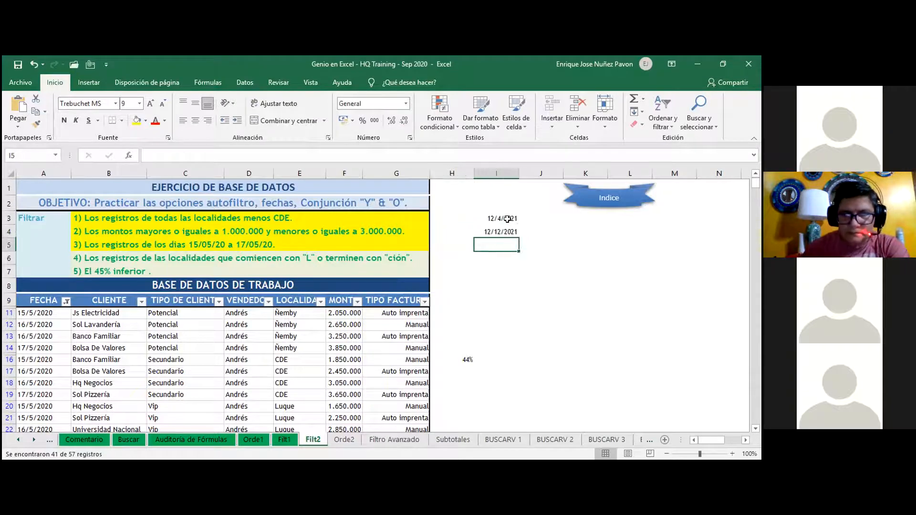
{"action": "type", "text": "="}
{"action": "key", "text": "Up"}
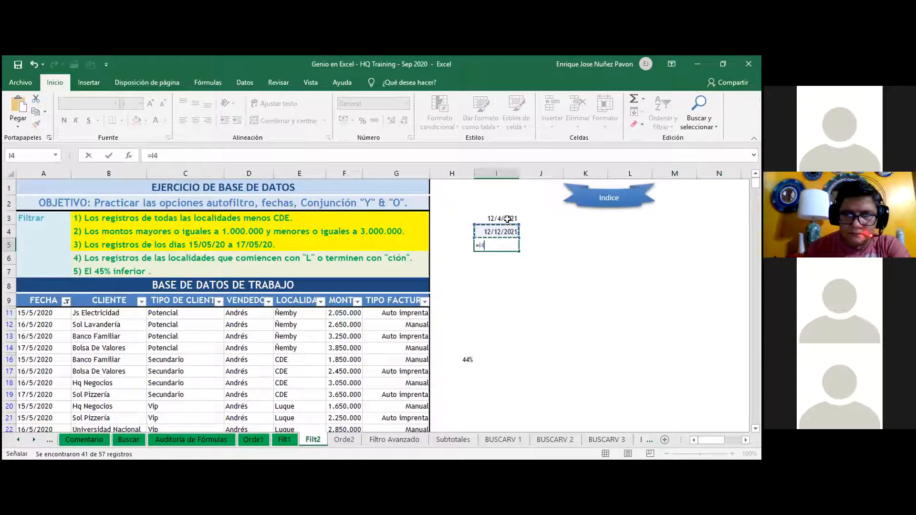
{"action": "type", "text": "-"}
{"action": "key", "text": "Up"}
{"action": "key", "text": "Up"}
{"action": "key", "text": "Return"}
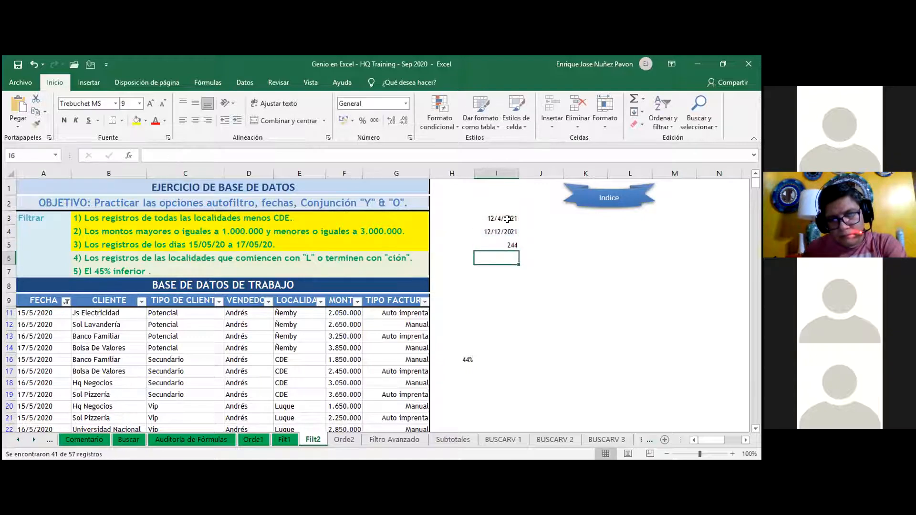
{"action": "left_click", "coordinate": [509, 242]}
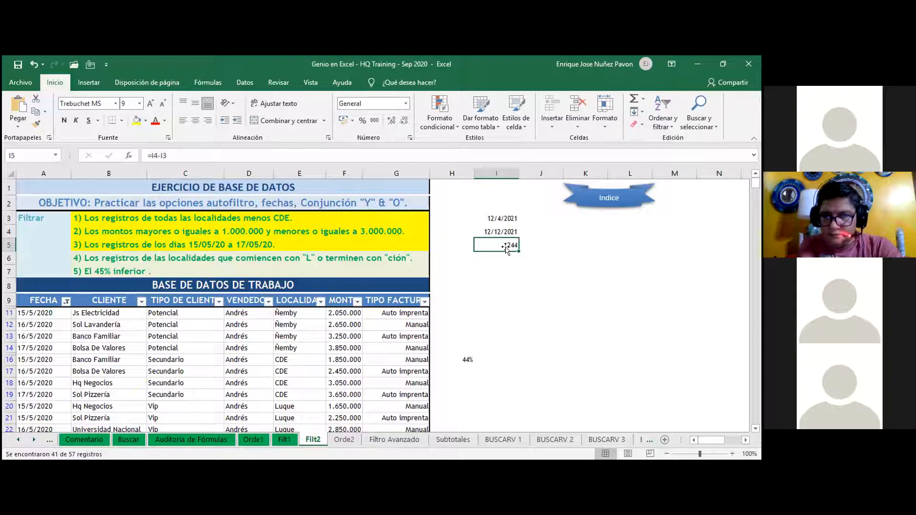
{"action": "left_click", "coordinate": [506, 271]}
{"action": "left_click", "coordinate": [498, 241]}
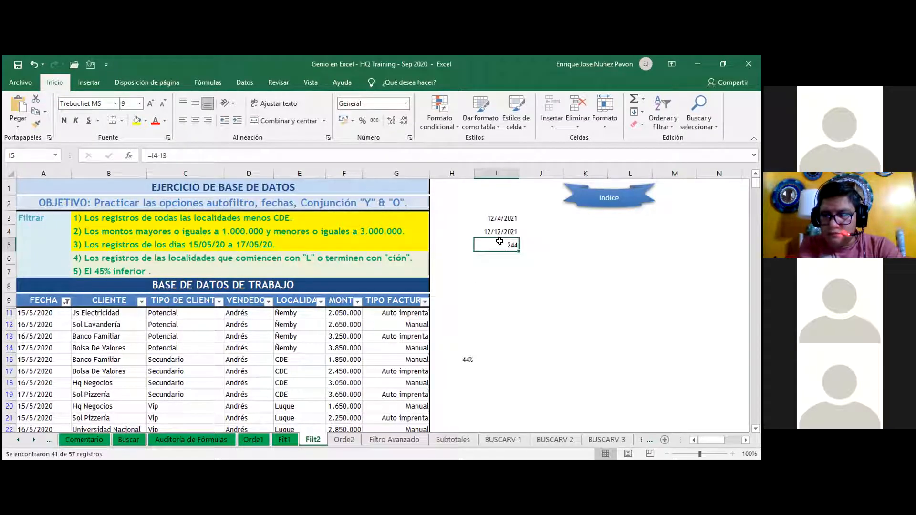
{"action": "double_click", "coordinate": [499, 241]}
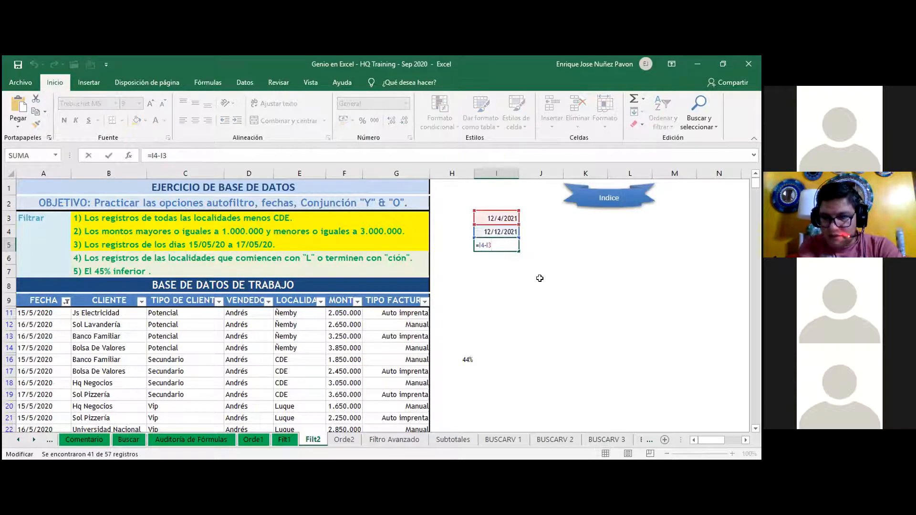
Abandon a botched edit of I5, keeping the formula =I4-I3
{"action": "type", "text": "="}
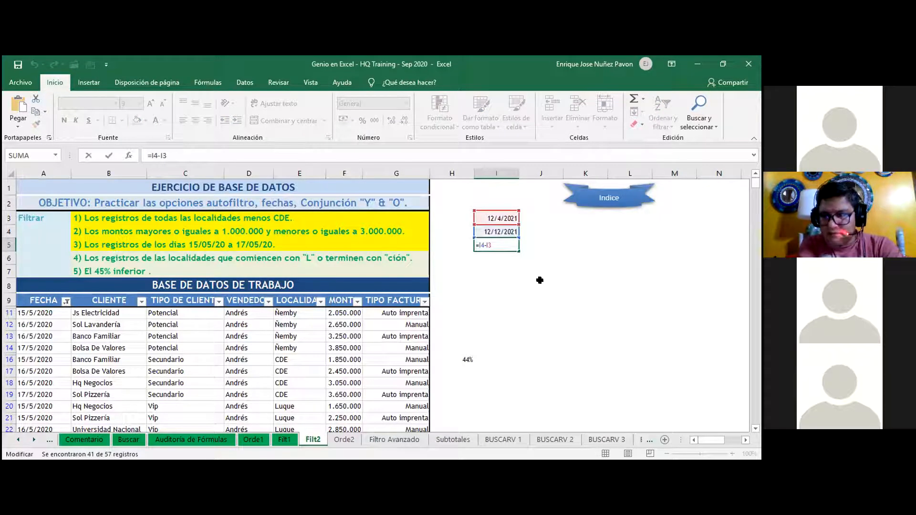
{"action": "left_click", "coordinate": [497, 271]}
{"action": "key", "text": "BackSpace"}
{"action": "key", "text": "BackSpace"}
{"action": "key", "text": "Delete"}
{"action": "key", "text": "Delete"}
{"action": "key", "text": "End"}
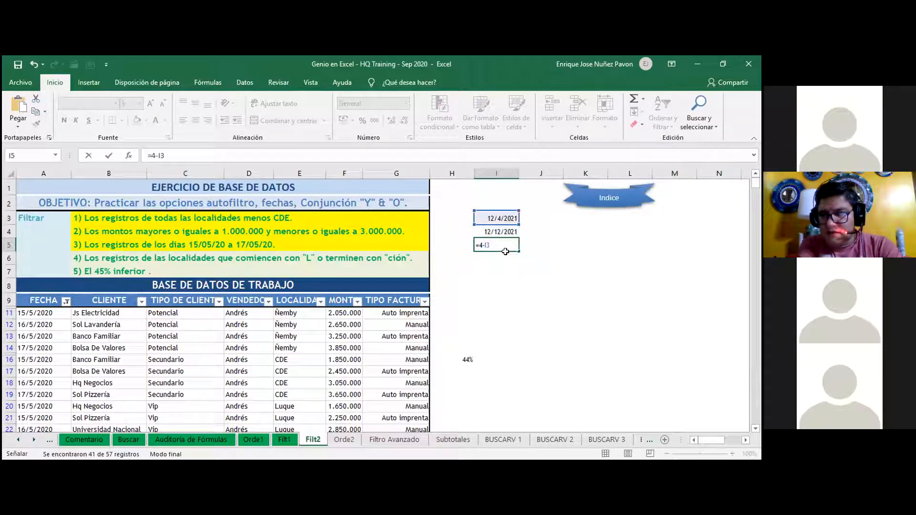
{"action": "key", "text": "Left"}
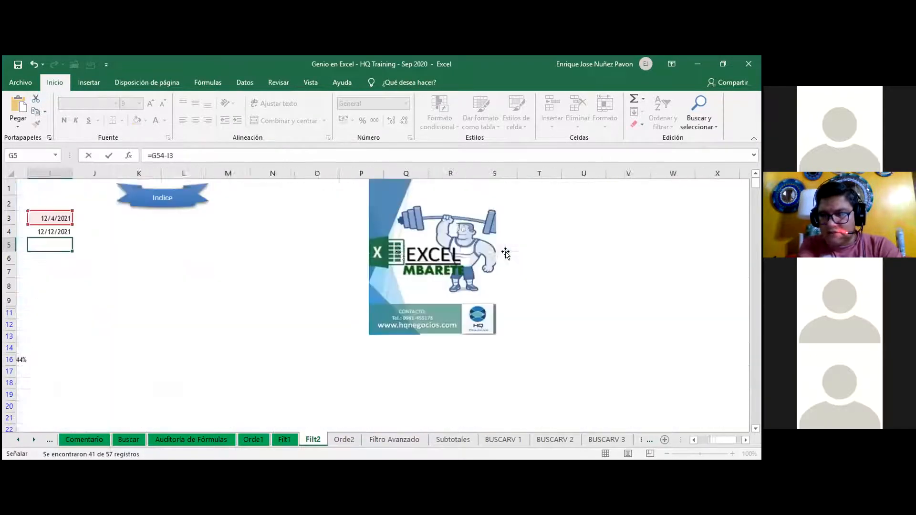
{"action": "key", "text": "Right"}
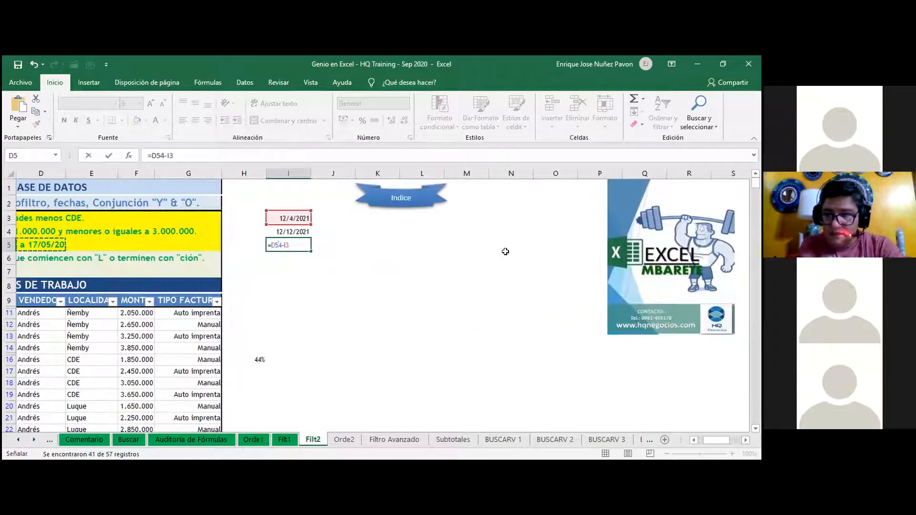
{"action": "key", "text": "Right"}
{"action": "key", "text": "Right"}
{"action": "key", "text": "Right"}
{"action": "key", "text": "Right"}
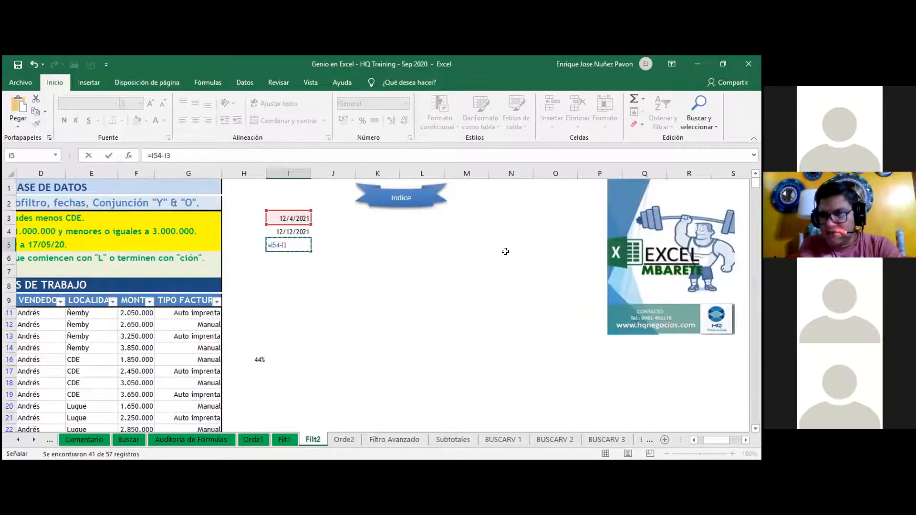
{"action": "key", "text": "Escape"}
Replace I5 with =MES(I4-I3), which returns 8
{"action": "type", "text": "="}
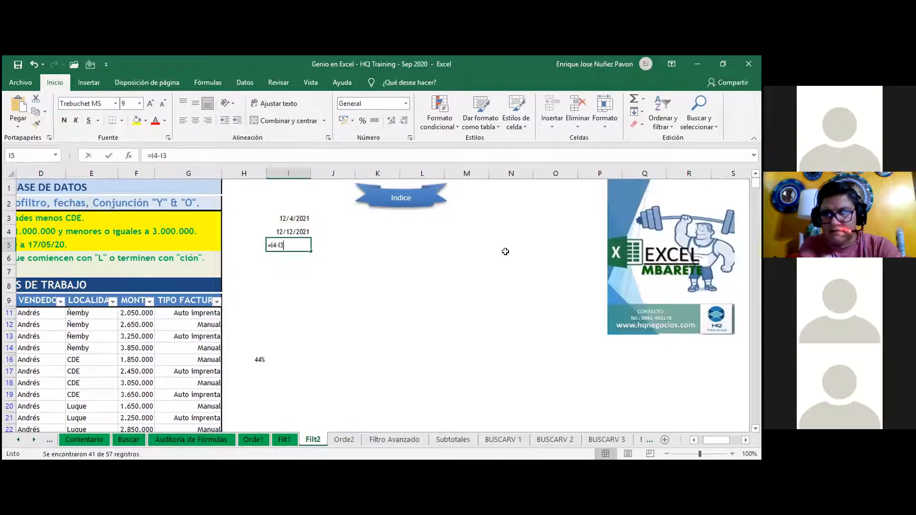
{"action": "type", "text": "mes"}
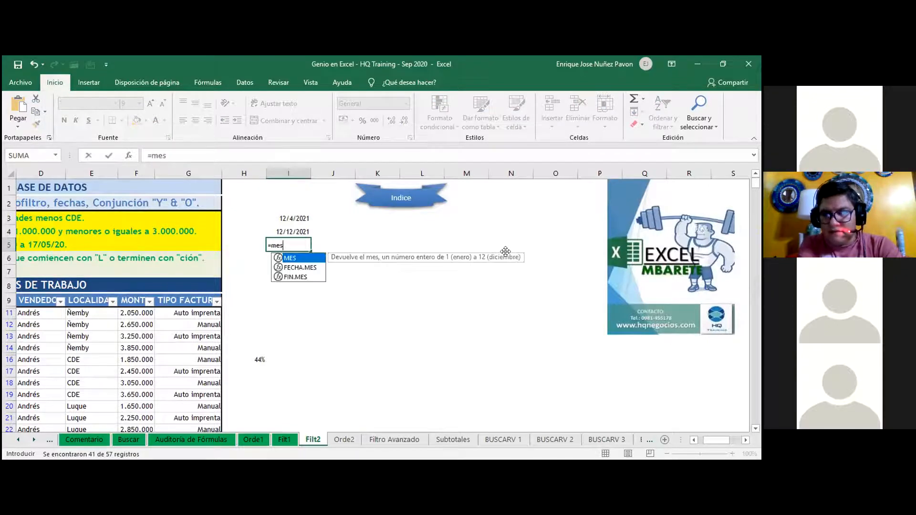
{"action": "type", "text": "("}
{"action": "key", "text": "Up"}
{"action": "type", "text": "-"}
{"action": "key", "text": "Up"}
{"action": "key", "text": "Up"}
{"action": "key", "text": "Down"}
{"action": "key", "text": "Return"}
{"action": "key", "text": "Up"}
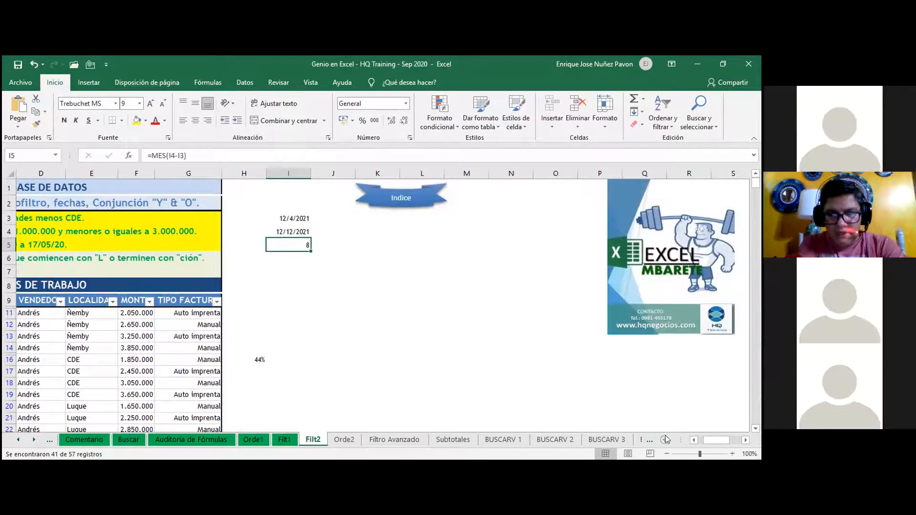
Change the first date in I3 to 12/4/2020 and recheck the month formula in I5
{"action": "left_click", "coordinate": [695, 439]}
{"action": "left_click", "coordinate": [694, 439]}
{"action": "left_click", "coordinate": [453, 268]}
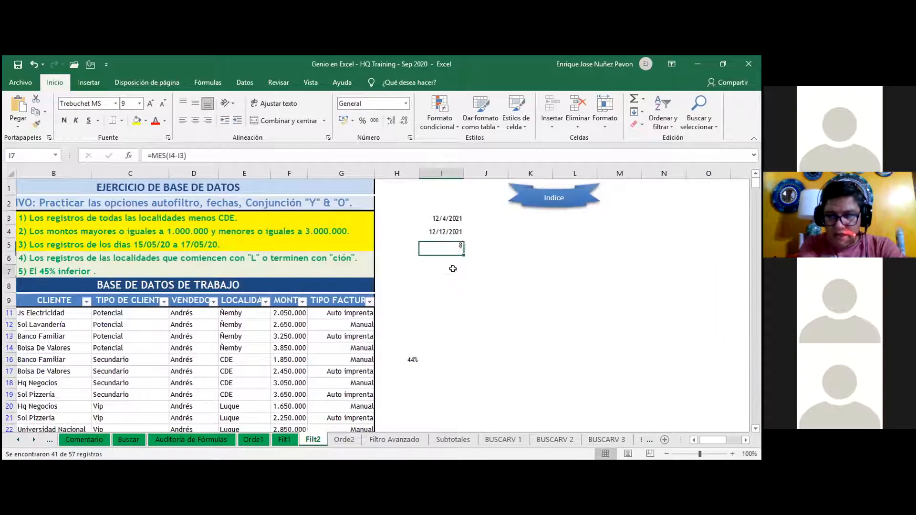
{"action": "left_click", "coordinate": [439, 246]}
{"action": "key", "text": "Up"}
{"action": "key", "text": "Up"}
{"action": "key", "text": "F2"}
{"action": "key", "text": "BackSpace"}
{"action": "type", "text": "0"}
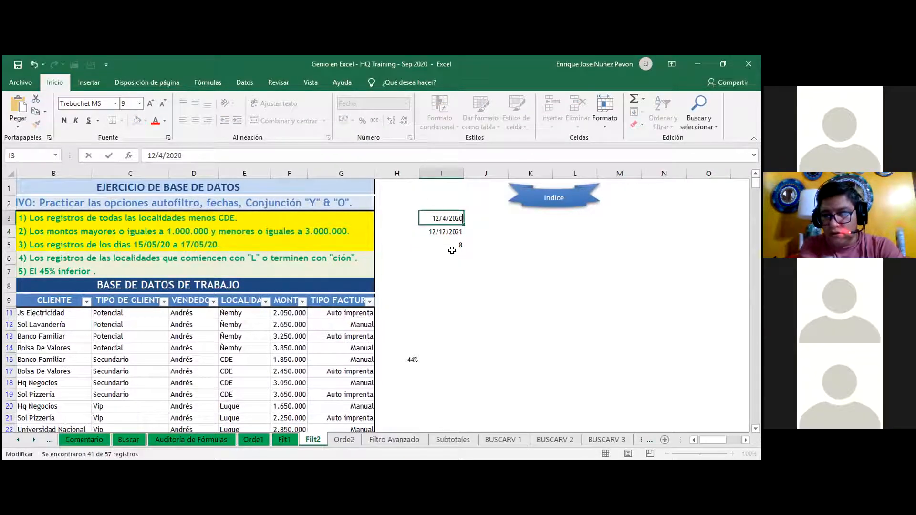
{"action": "key", "text": "ctrl+Return"}
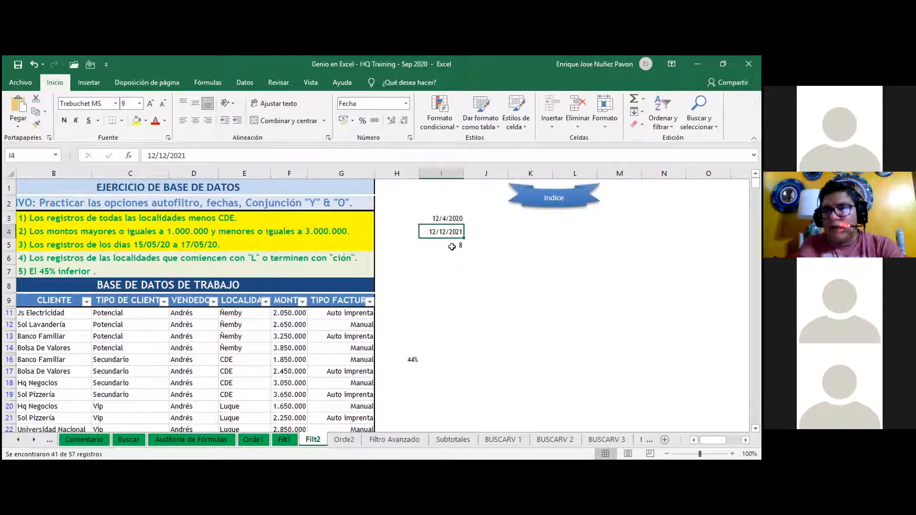
{"action": "left_click", "coordinate": [445, 245]}
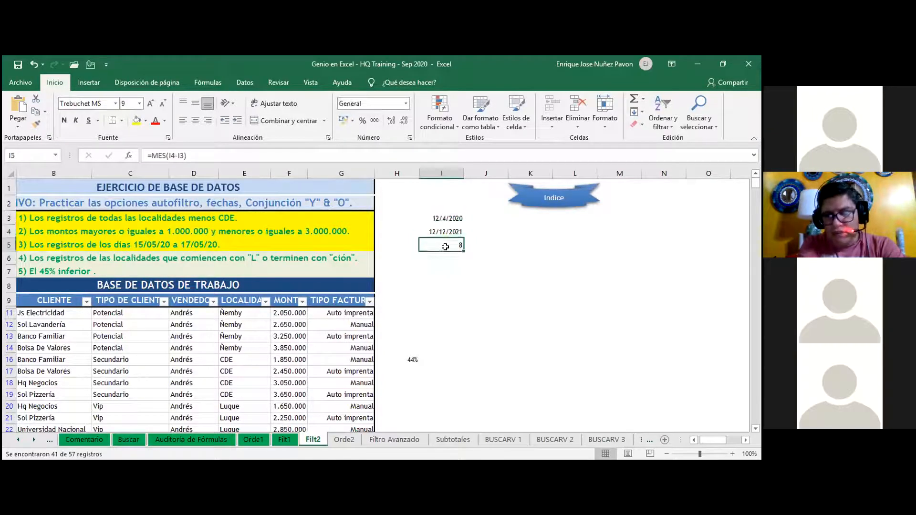
{"action": "double_click", "coordinate": [445, 246]}
{"action": "key", "text": "ctrl+Return"}
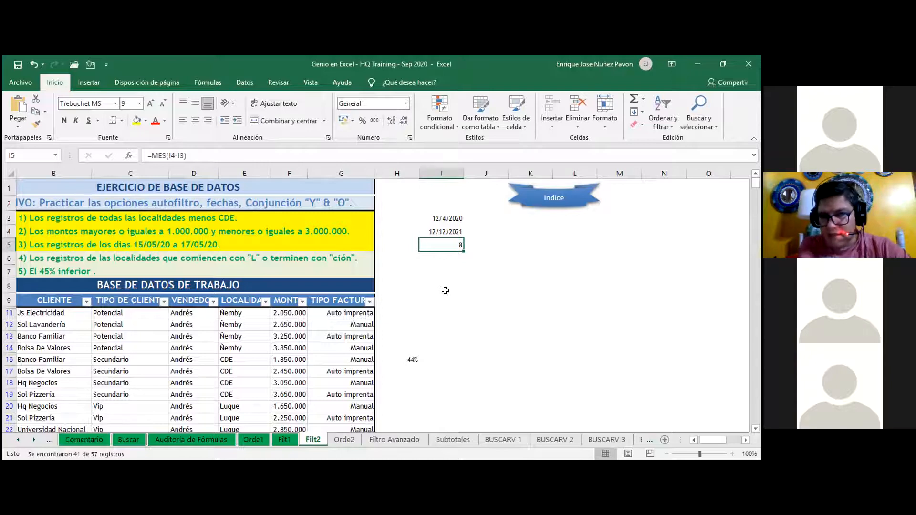
Try swapping MES for SIFECHA in I5; the change is rejected, leaving =MES(I4-I3)
{"action": "key", "text": "F2"}
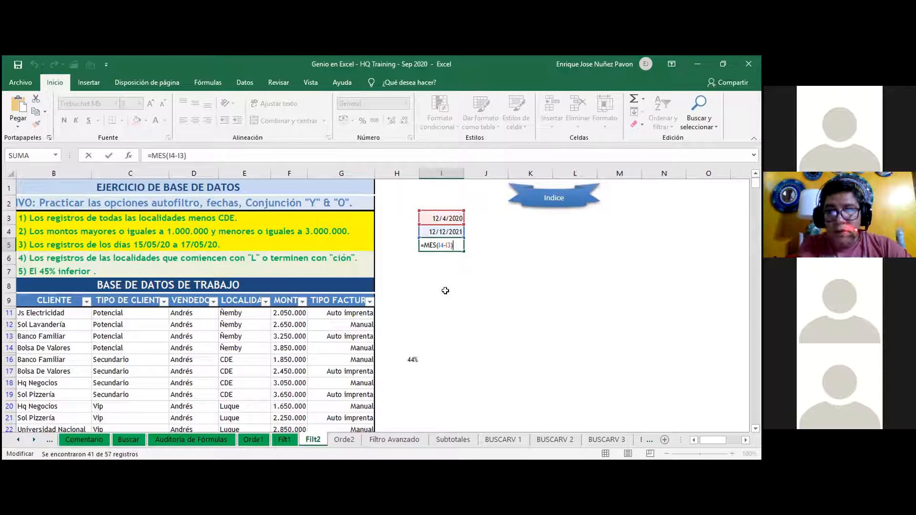
{"action": "key", "text": "Left"}
{"action": "key", "text": "Left"}
{"action": "key", "text": "Left"}
{"action": "key", "text": "Left"}
{"action": "key", "text": "Left"}
{"action": "key", "text": "Left"}
{"action": "key", "text": "Left"}
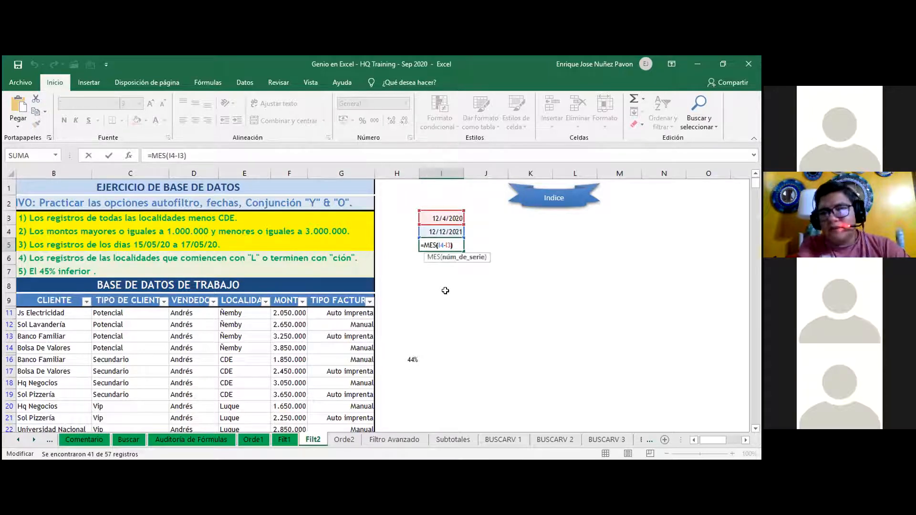
{"action": "key", "text": "shift+Left"}
{"action": "key", "text": "shift+Left"}
{"action": "key", "text": "shift+Left"}
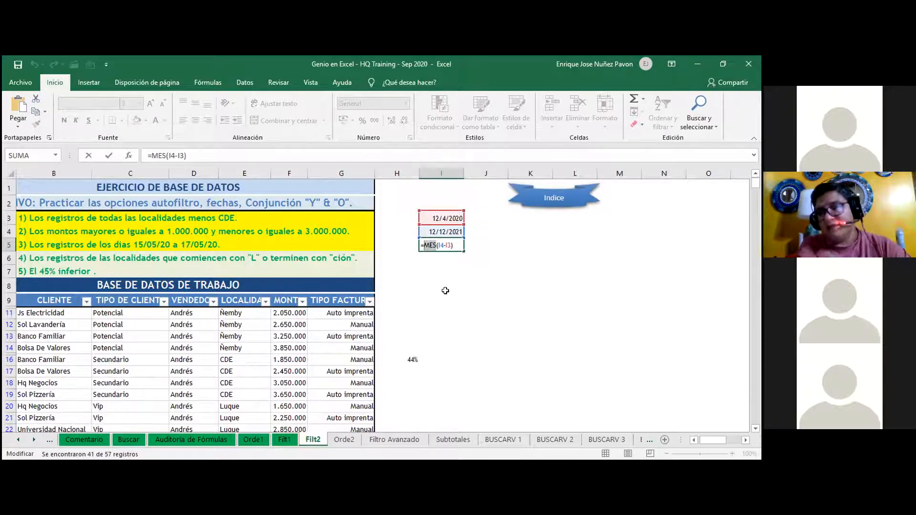
{"action": "type", "text": "sifecha"}
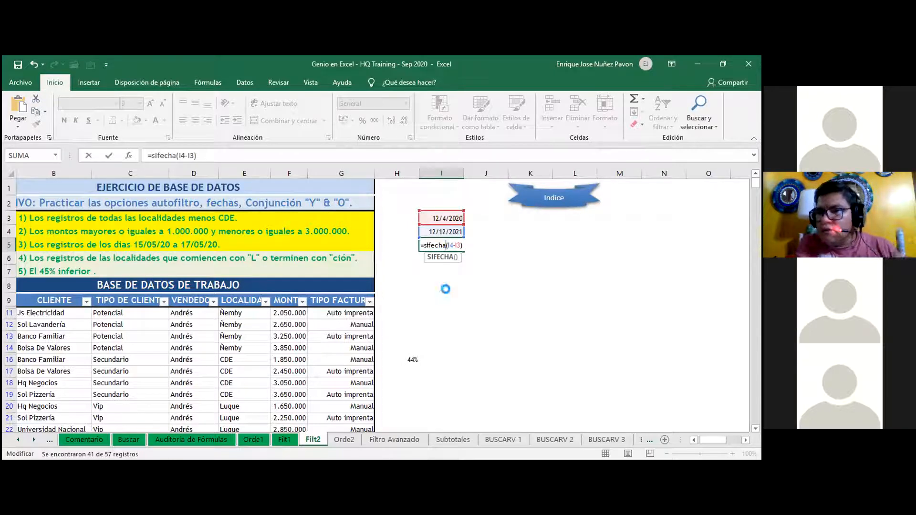
{"action": "key", "text": "Return"}
{"action": "key", "text": "Return"}
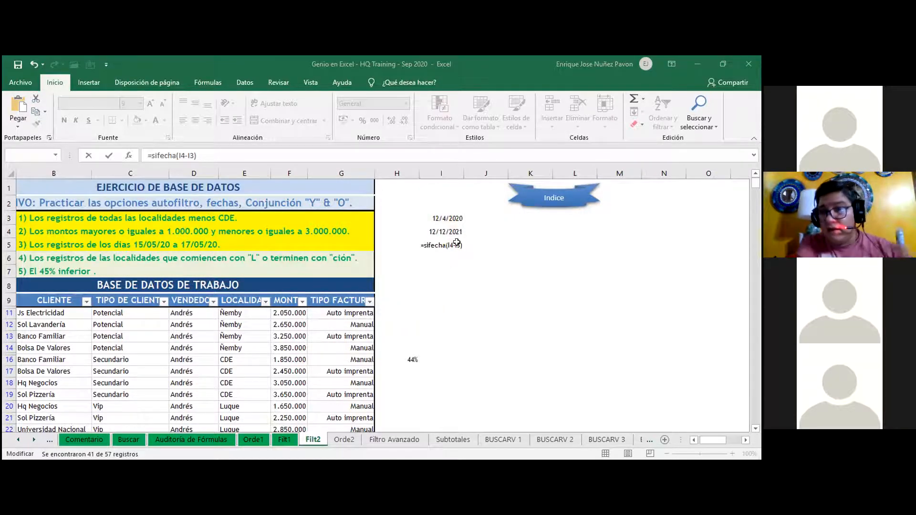
{"action": "left_click", "coordinate": [438, 281]}
{"action": "left_click", "coordinate": [446, 243]}
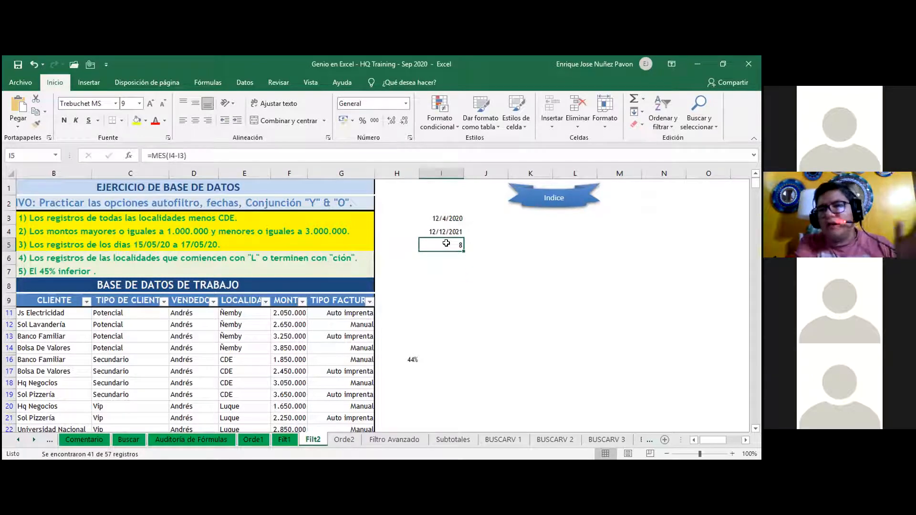
Clear I5 and enter =sifecha(I4), triggering a too-few-arguments warning
{"action": "key", "text": "Delete"}
{"action": "type", "text": "="}
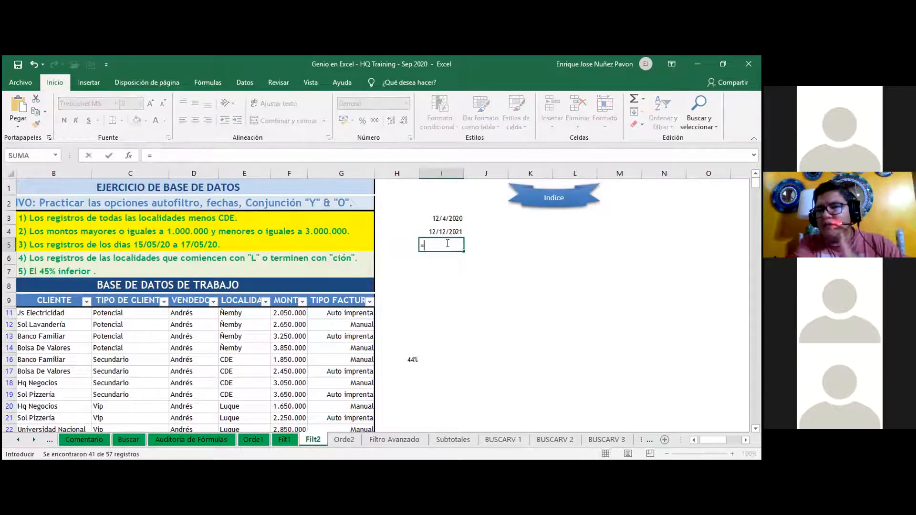
{"action": "type", "text": "sifecha"}
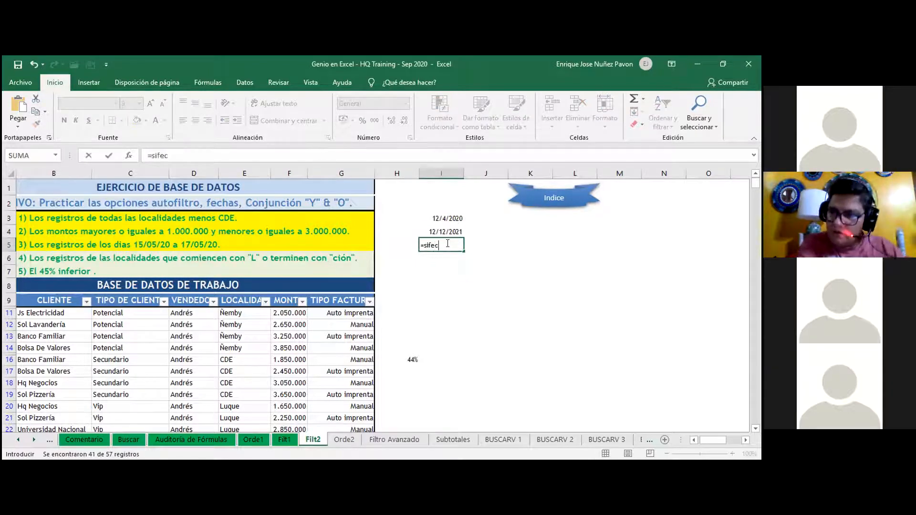
{"action": "key", "text": "BackSpace"}
{"action": "key", "text": "BackSpace"}
{"action": "key", "text": "BackSpace"}
{"action": "key", "text": "BackSpace"}
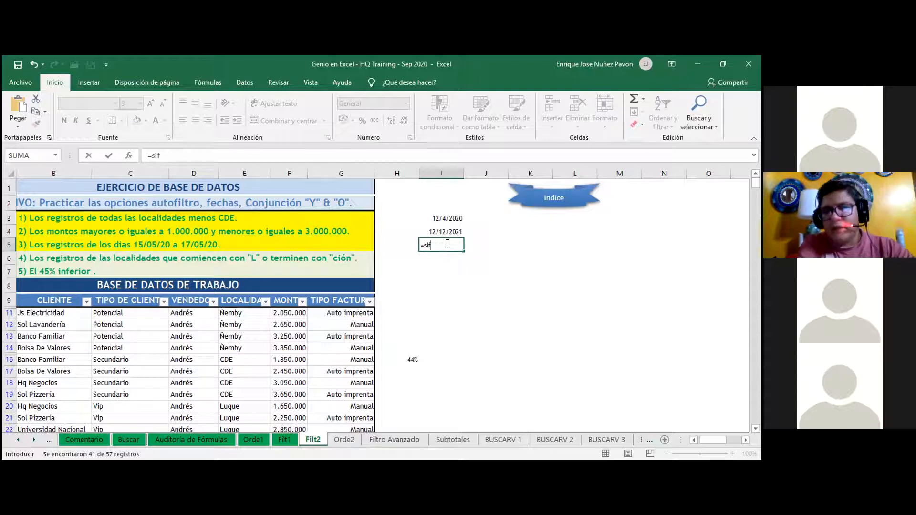
{"action": "key", "text": "BackSpace"}
{"action": "type", "text": ".f"}
{"action": "key", "text": "BackSpace"}
{"action": "key", "text": "BackSpace"}
{"action": "type", "text": "fecha"}
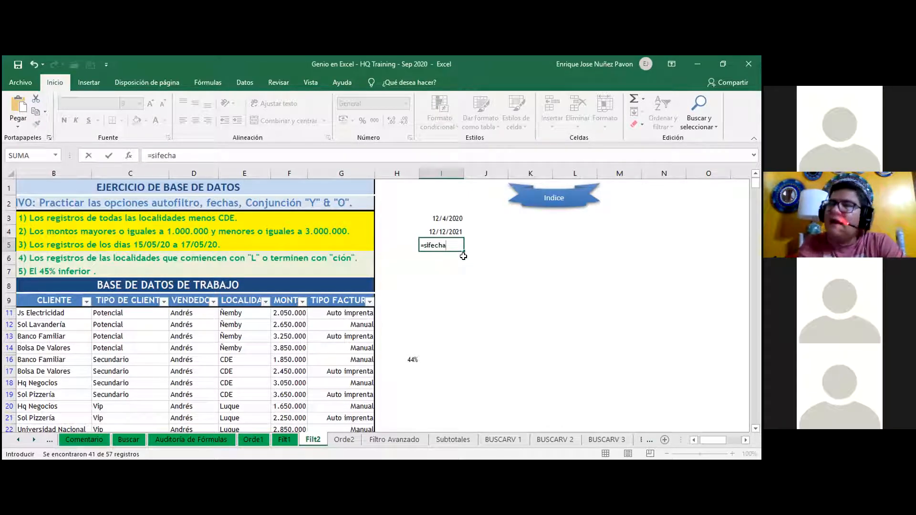
{"action": "type", "text": "("}
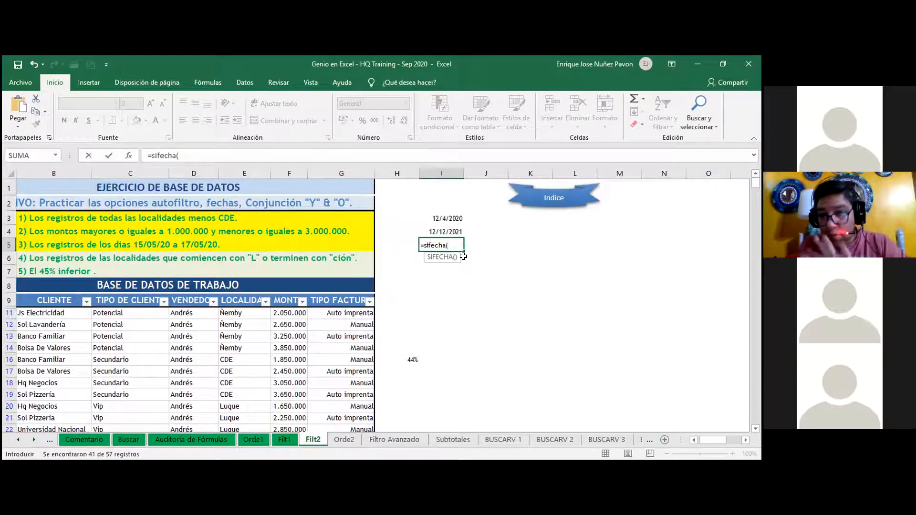
{"action": "key", "text": "Up"}
{"action": "key", "text": "Down"}
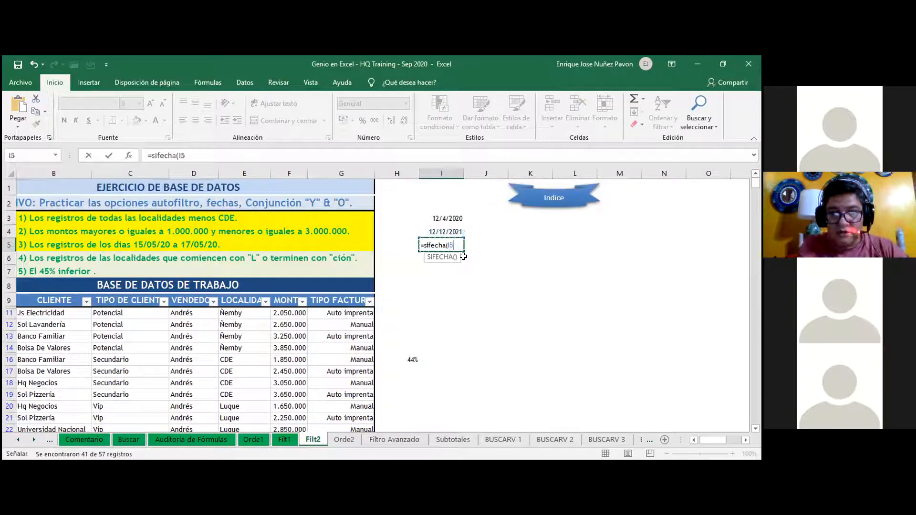
{"action": "key", "text": "Up"}
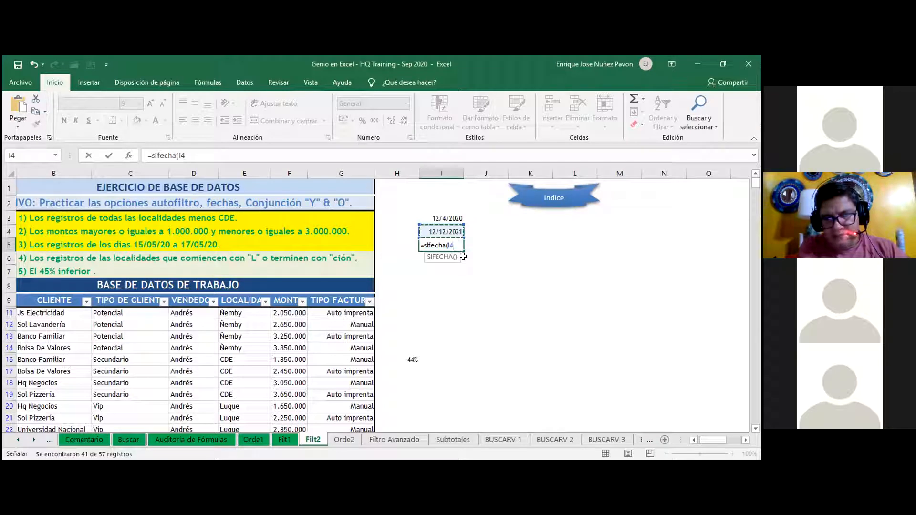
{"action": "type", "text": ")"}
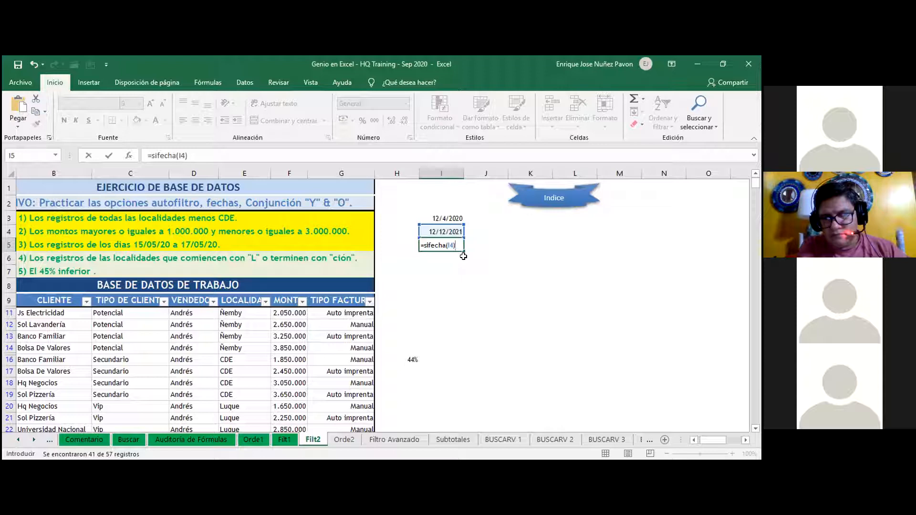
{"action": "key", "text": "Return"}
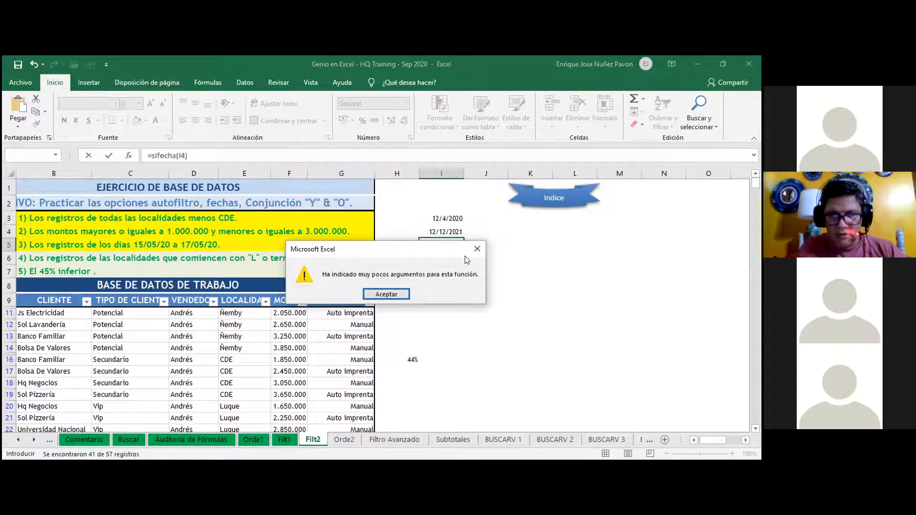
Dismiss the error and retry SIFECHA with no arguments, closing the second warning
{"action": "key", "text": "Return"}
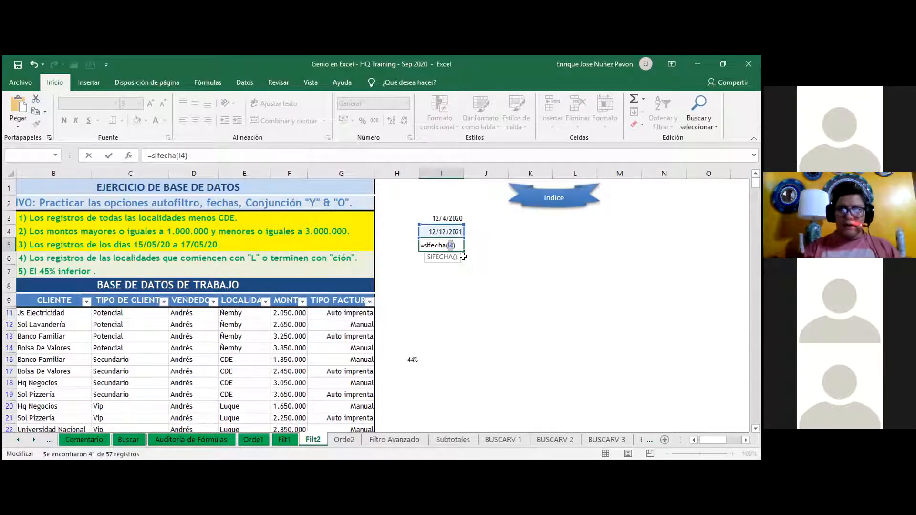
{"action": "key", "text": "BackSpace"}
{"action": "key", "text": "Return"}
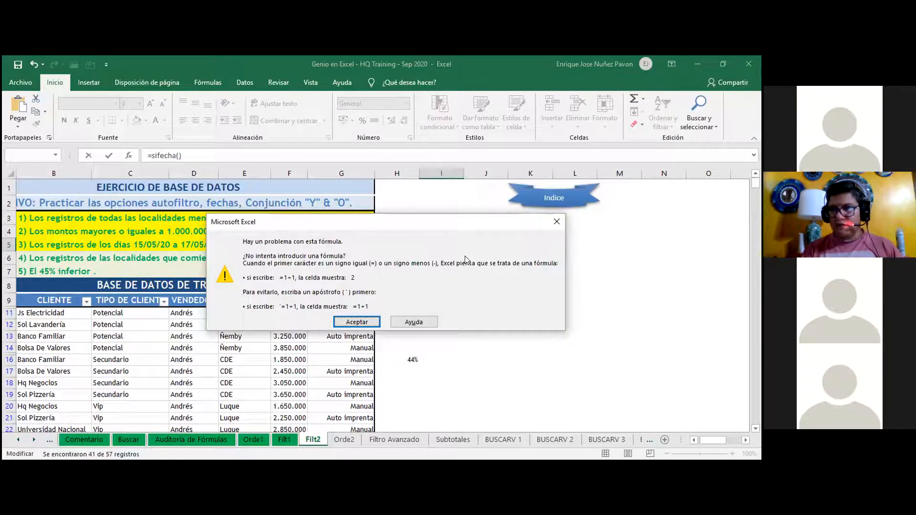
{"action": "key", "text": "Return"}
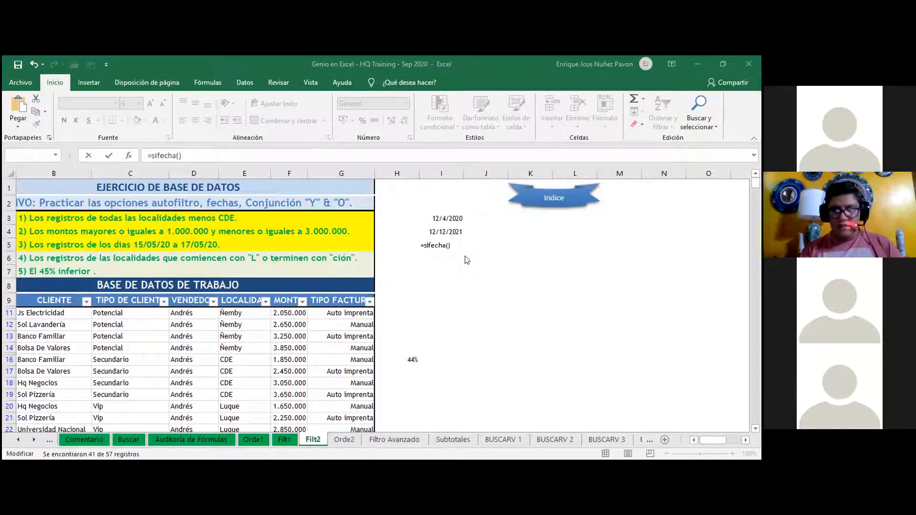
Try =sifecha(I4-I3) in I5, dismiss its error and cancel, leaving I5 empty
{"action": "double_click", "coordinate": [445, 244]}
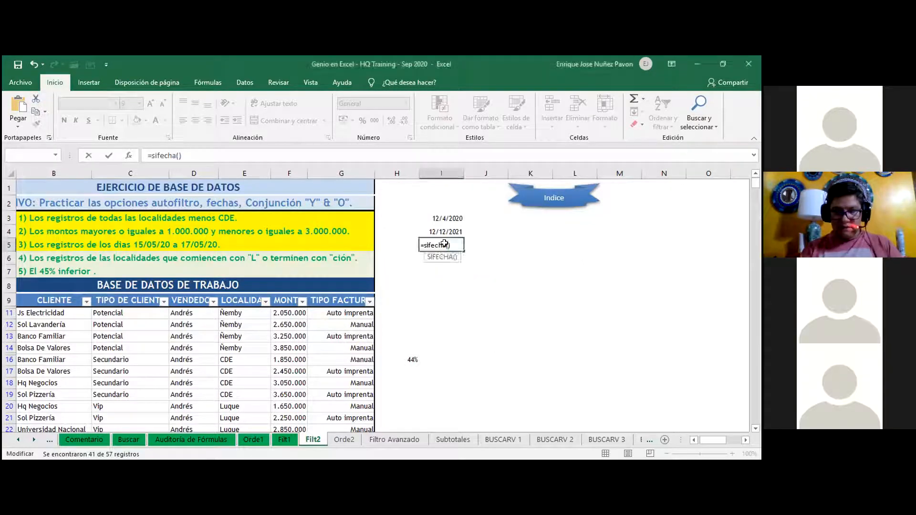
{"action": "key", "text": "Right"}
{"action": "key", "text": "Left"}
{"action": "left_click", "coordinate": [455, 232]}
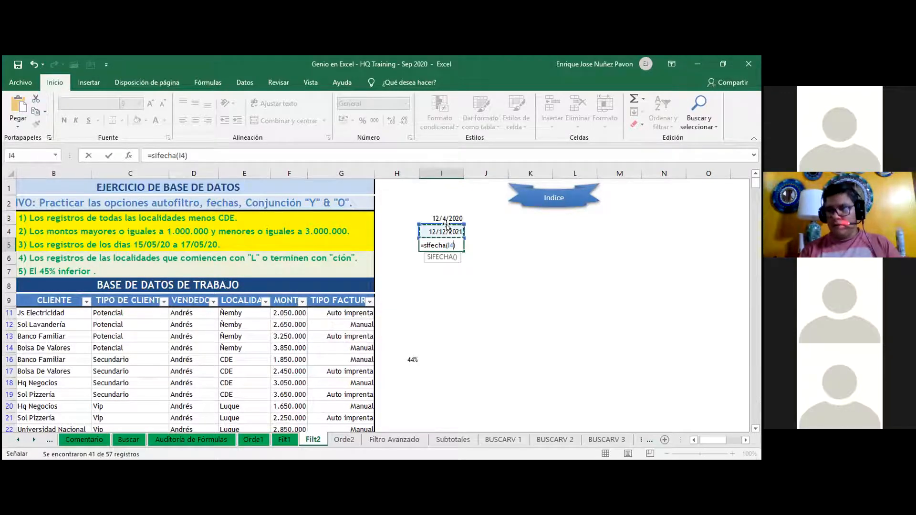
{"action": "type", "text": "-"}
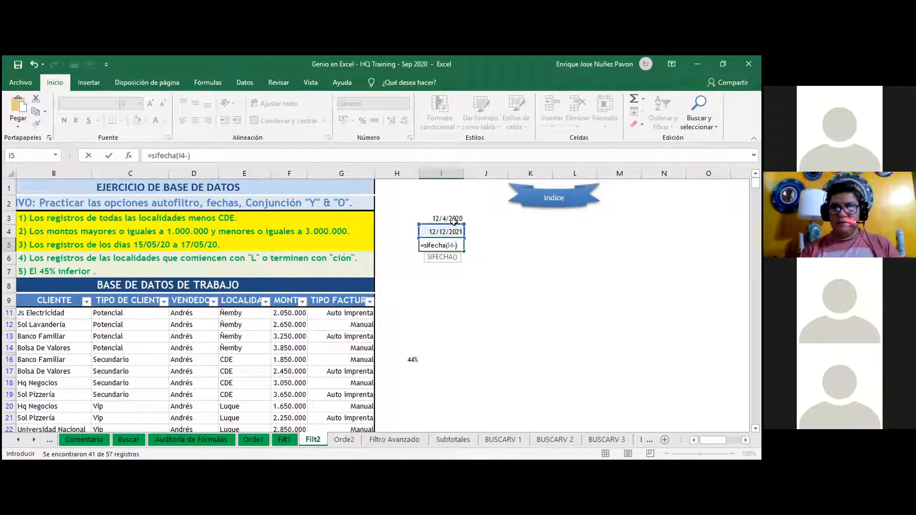
{"action": "left_click", "coordinate": [454, 218]}
{"action": "key", "text": "Return"}
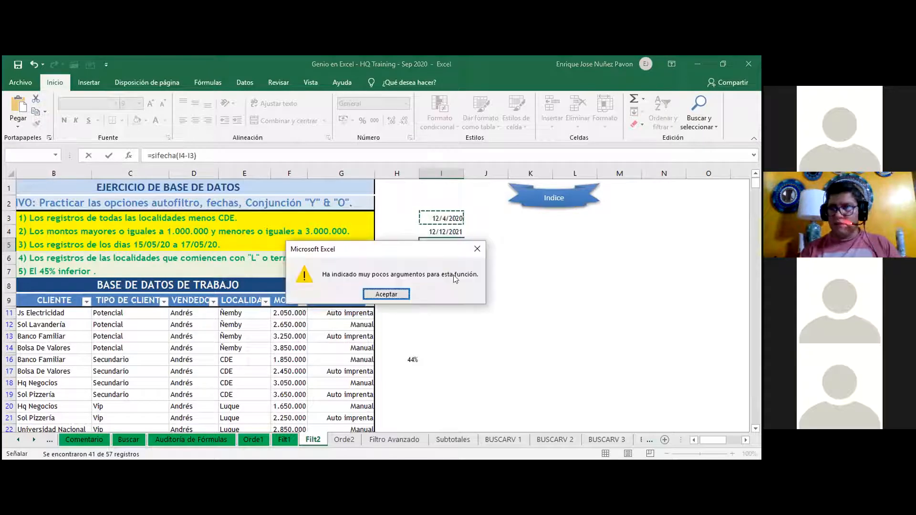
{"action": "left_click", "coordinate": [386, 294]}
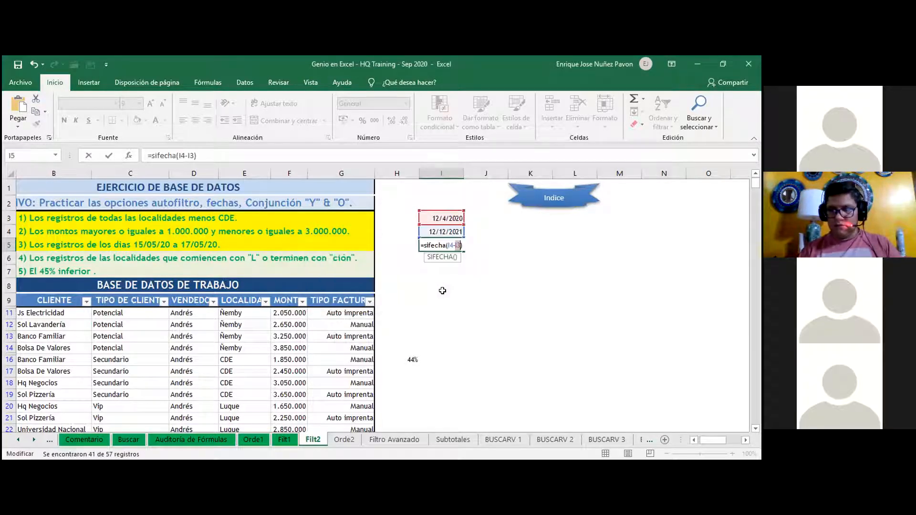
{"action": "key", "text": "Escape"}
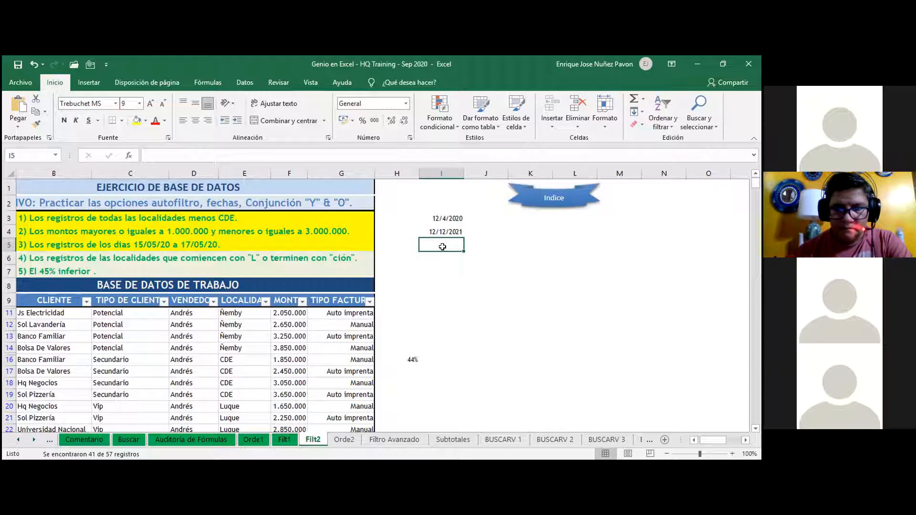
{"action": "left_click", "coordinate": [264, 74]}
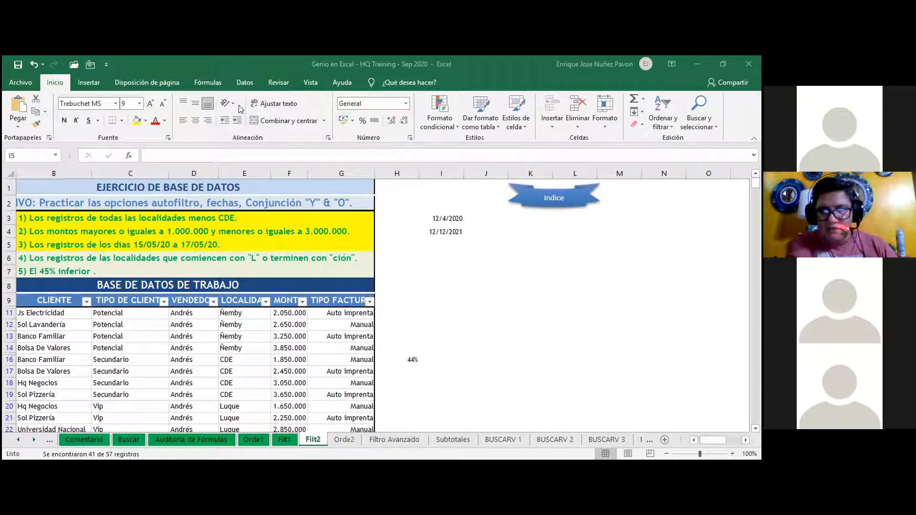
Enter the new start date 29/04/1987 in I3
{"action": "left_click", "coordinate": [460, 244]}
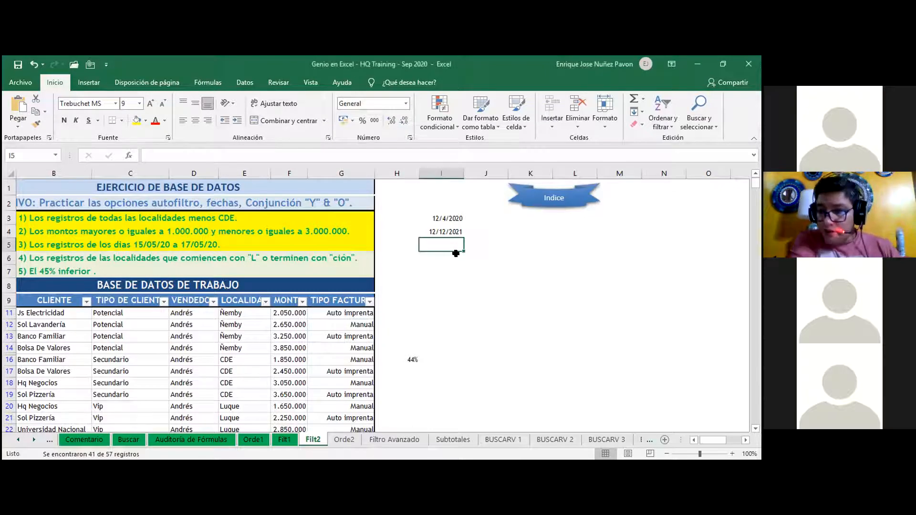
{"action": "left_click", "coordinate": [436, 222]}
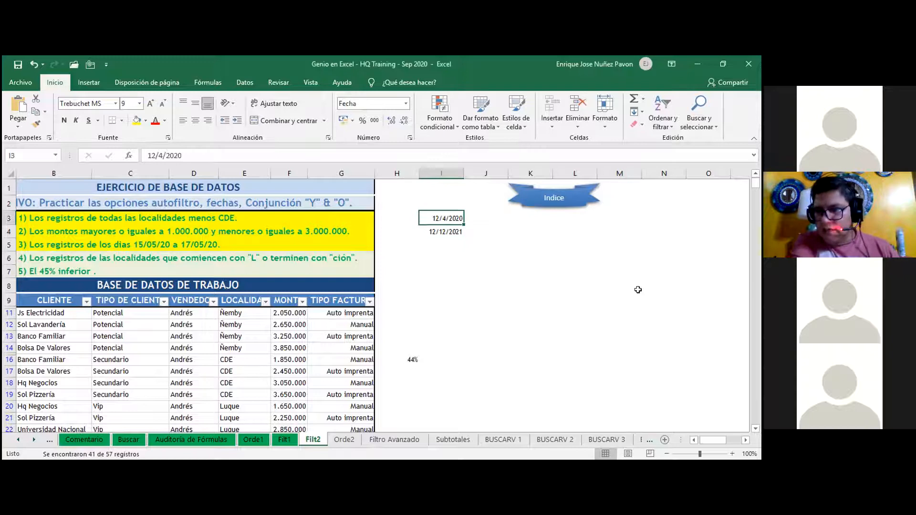
{"action": "type", "text": "29/04/1987"}
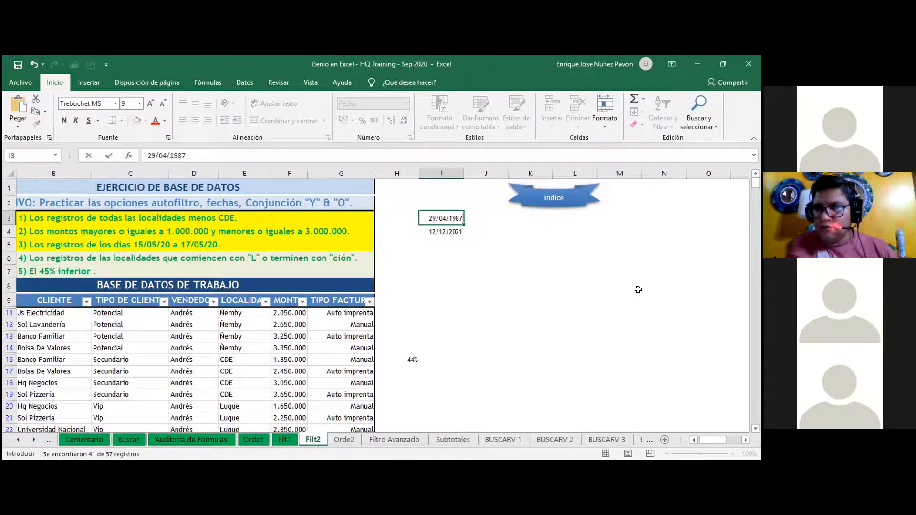
{"action": "key", "text": "Return"}
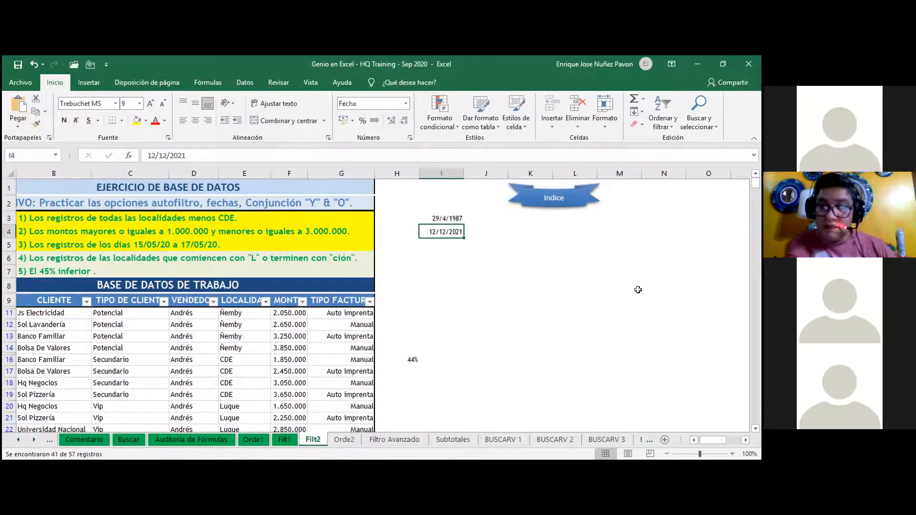
Correct I4's =hoy to =HOY() so it shows today's date, 12/4/2021
{"action": "type", "text": "=hoy"}
{"action": "key", "text": "Return"}
{"action": "left_click", "coordinate": [454, 231]}
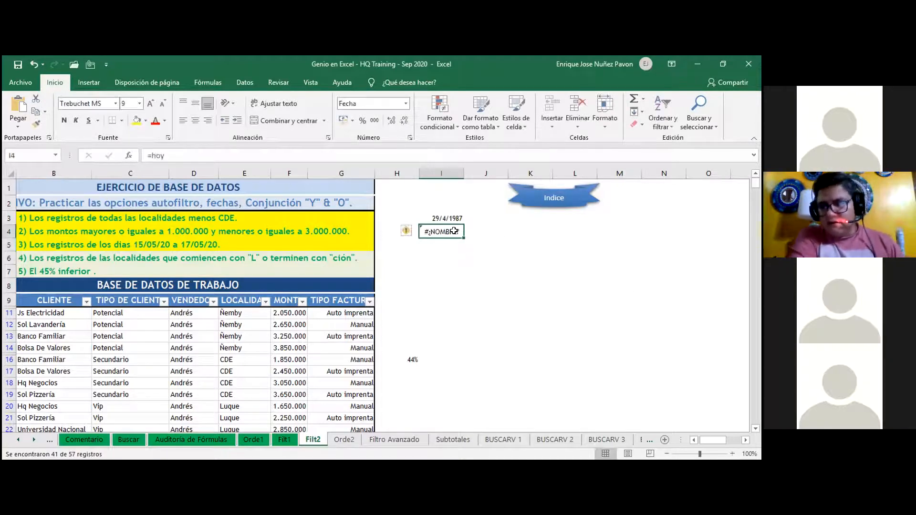
{"action": "double_click", "coordinate": [453, 231]}
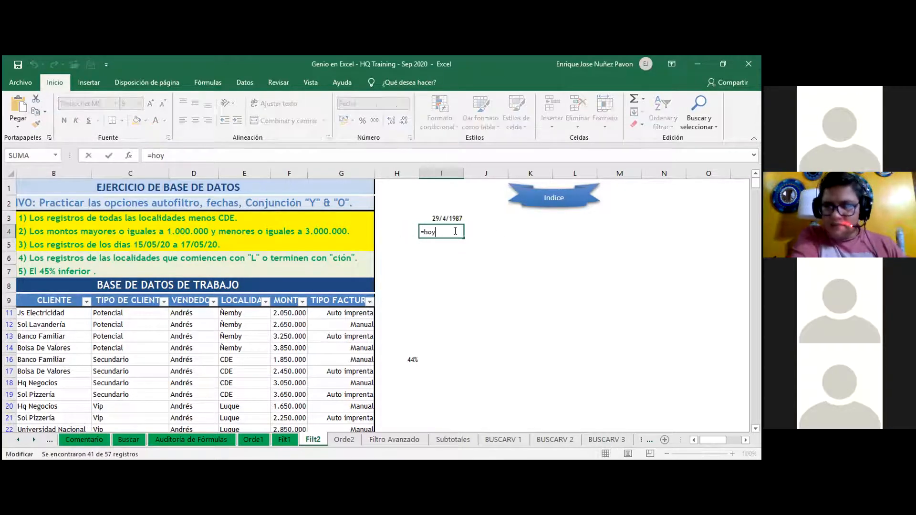
{"action": "type", "text": "()"}
{"action": "key", "text": "Return"}
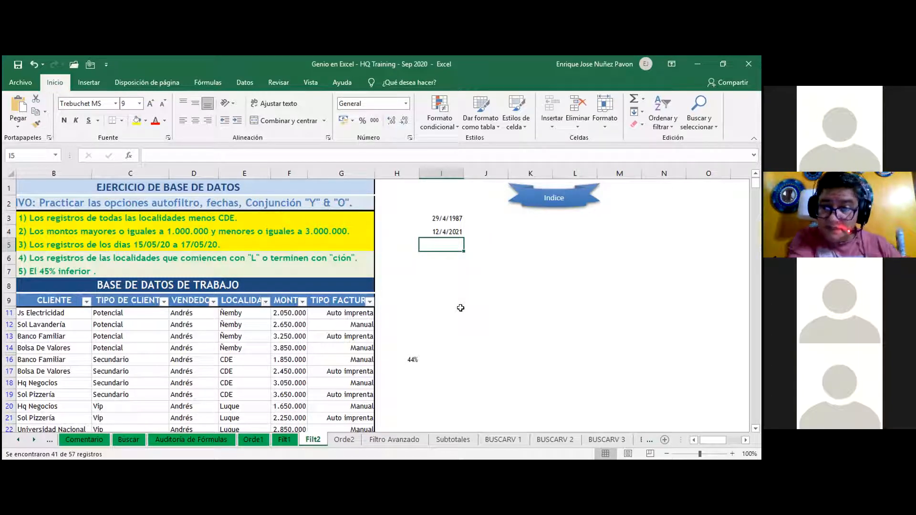
Type =SIFECHA(I3;I4;"Y") in I5 using the birth date and today's date
{"action": "type", "text": "=sifecha"}
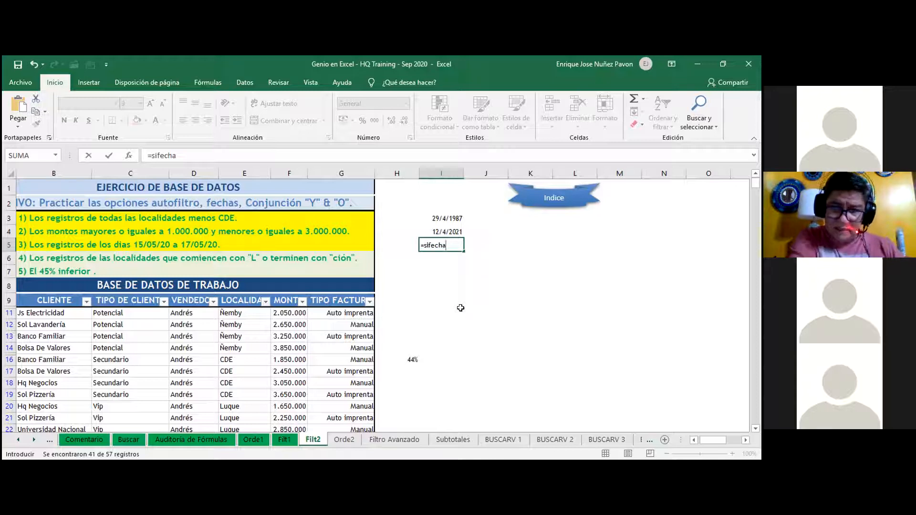
{"action": "type", "text": "("}
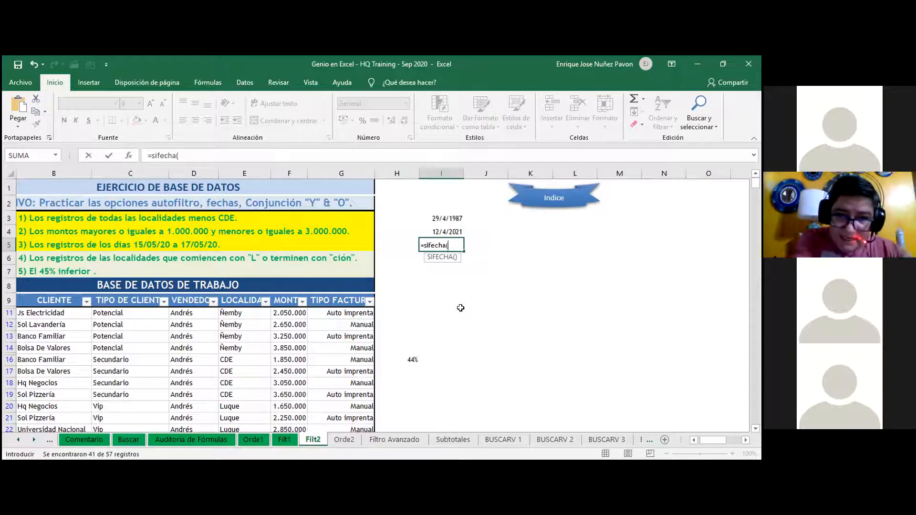
{"action": "key", "text": "Up"}
{"action": "key", "text": "Up"}
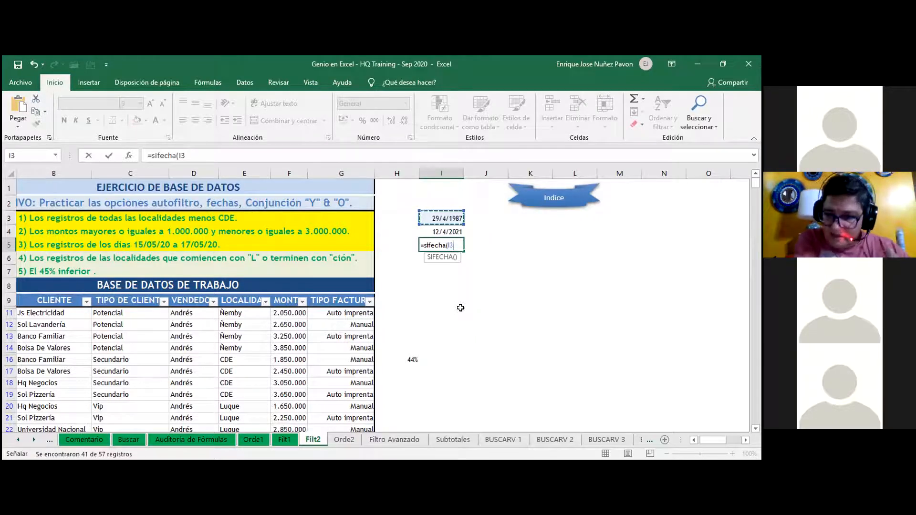
{"action": "type", "text": ";"}
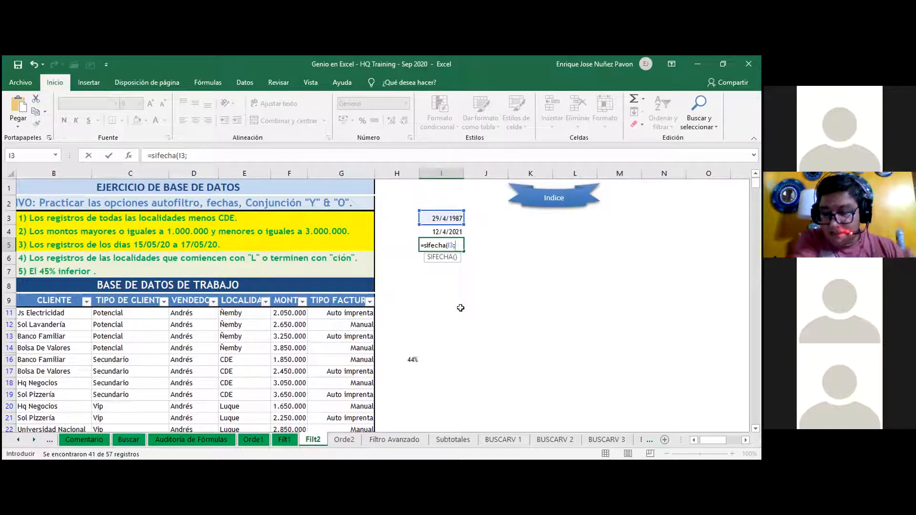
{"action": "key", "text": "Down"}
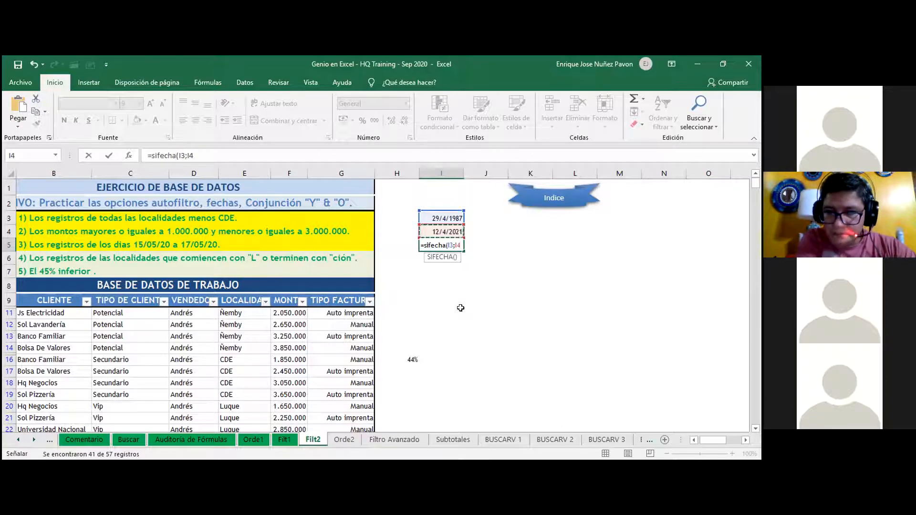
{"action": "type", "text": ";"}
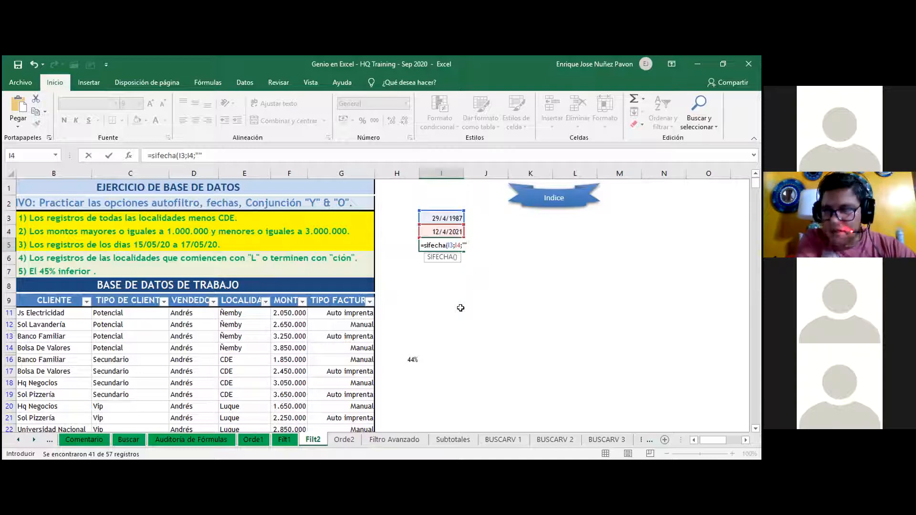
{"action": "type", "text": "Y\"\""}
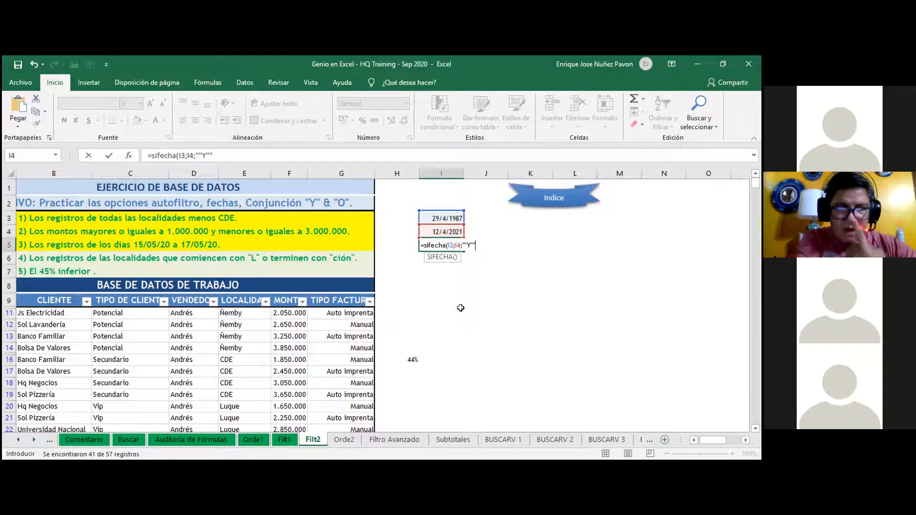
Remove the extra quote after the error and commit the formula, giving 33 years
{"action": "key", "text": "Return"}
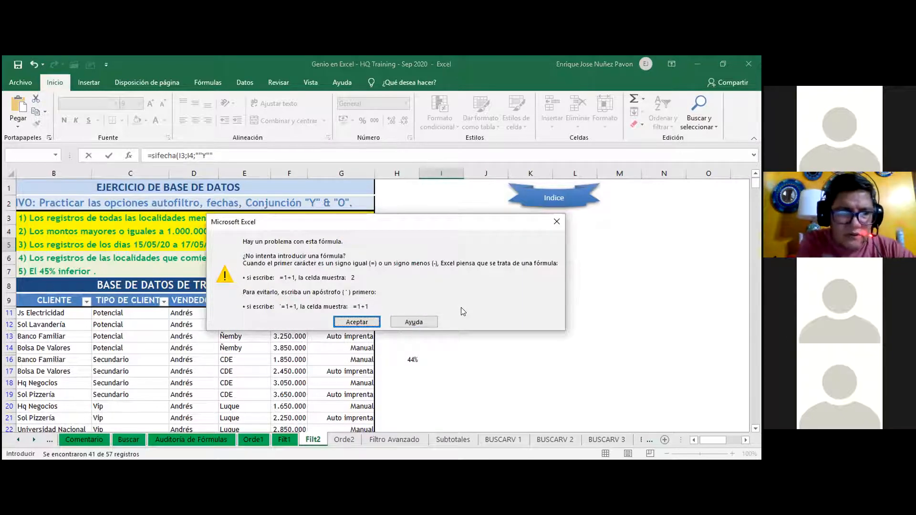
{"action": "key", "text": "Return"}
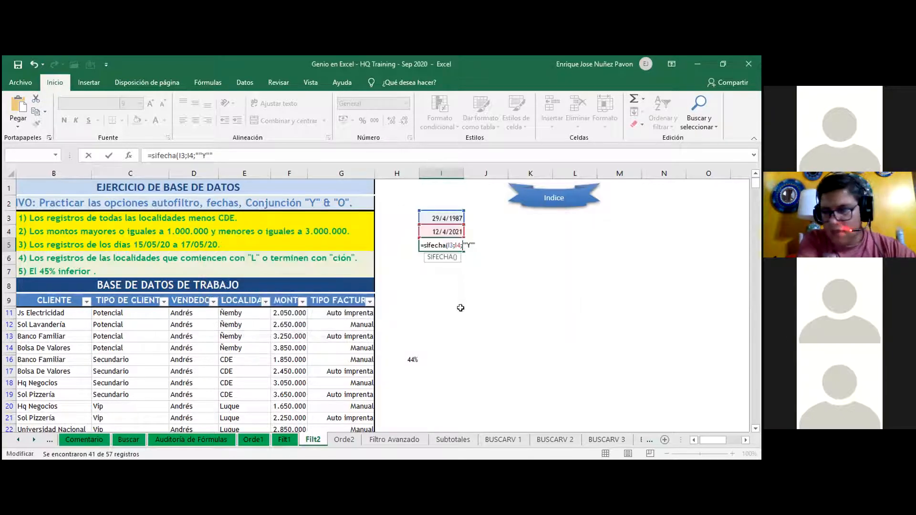
{"action": "key", "text": "BackSpace"}
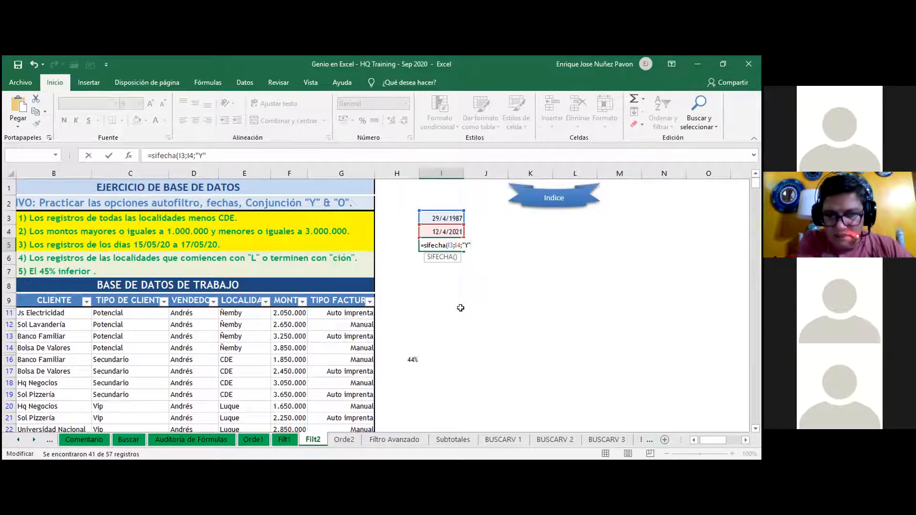
{"action": "type", "text": ")"}
{"action": "key", "text": "Return"}
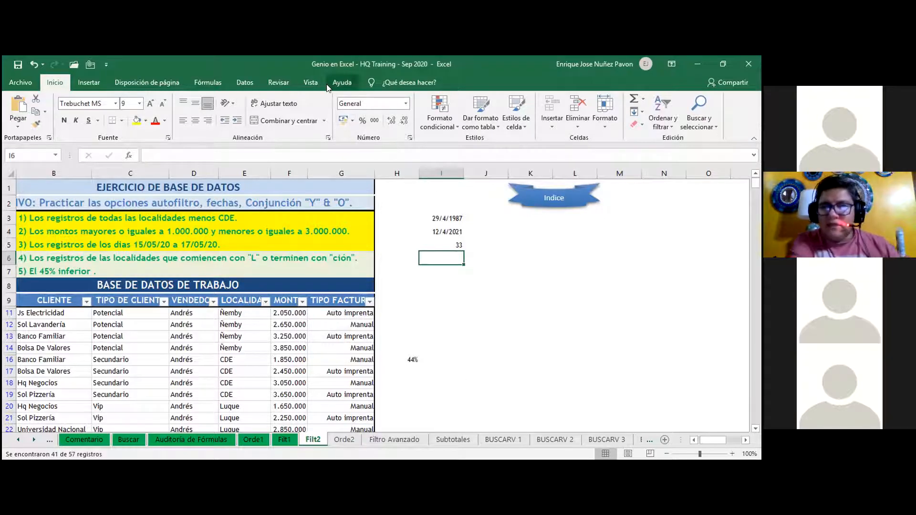
{"action": "key", "text": "alt+Tab"}
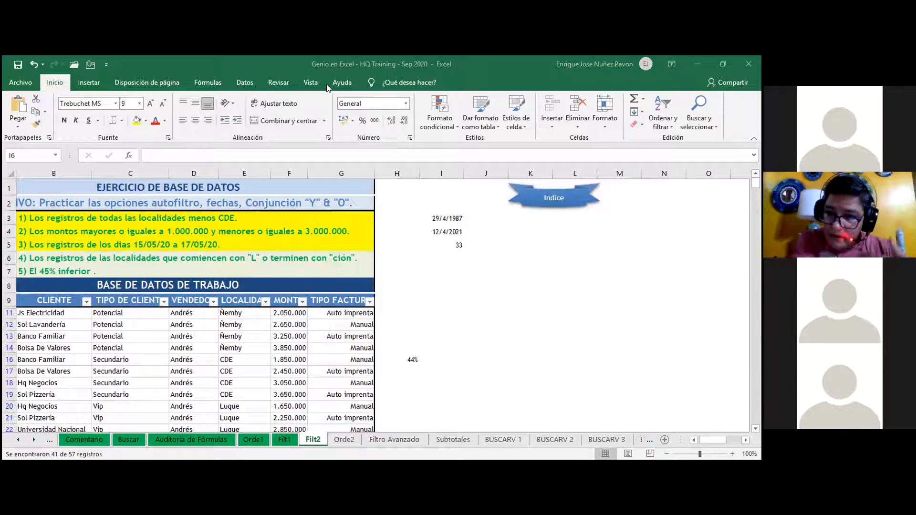
Review the =sifecha(I3;I4;"Y") formula in I5 without changing it
{"action": "left_click", "coordinate": [457, 247]}
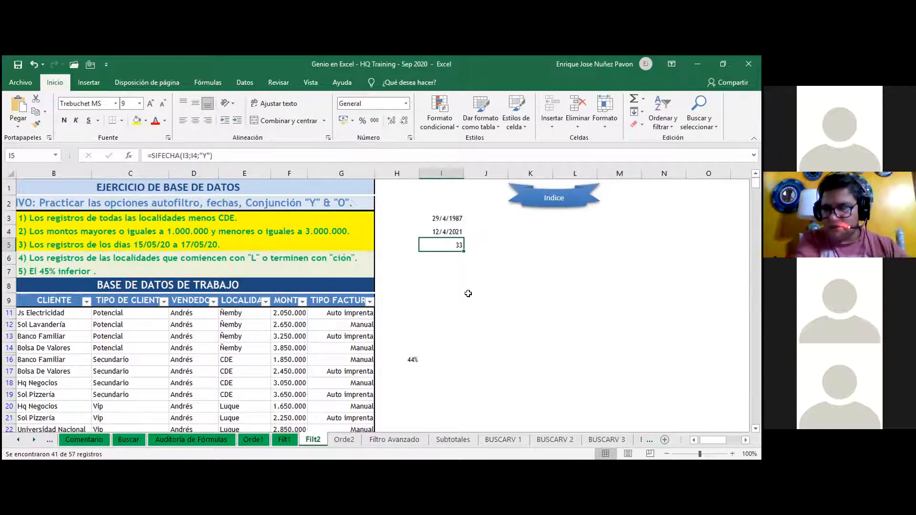
{"action": "key", "text": "F2"}
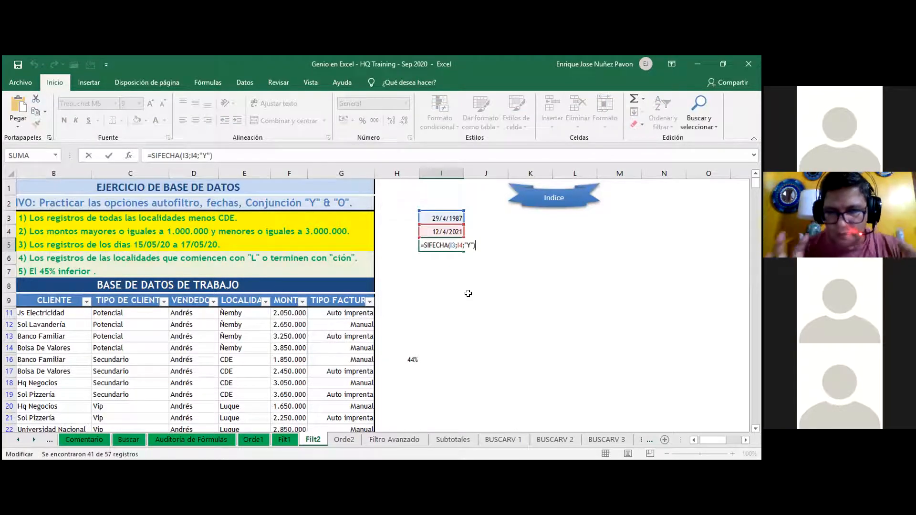
{"action": "key", "text": "Left"}
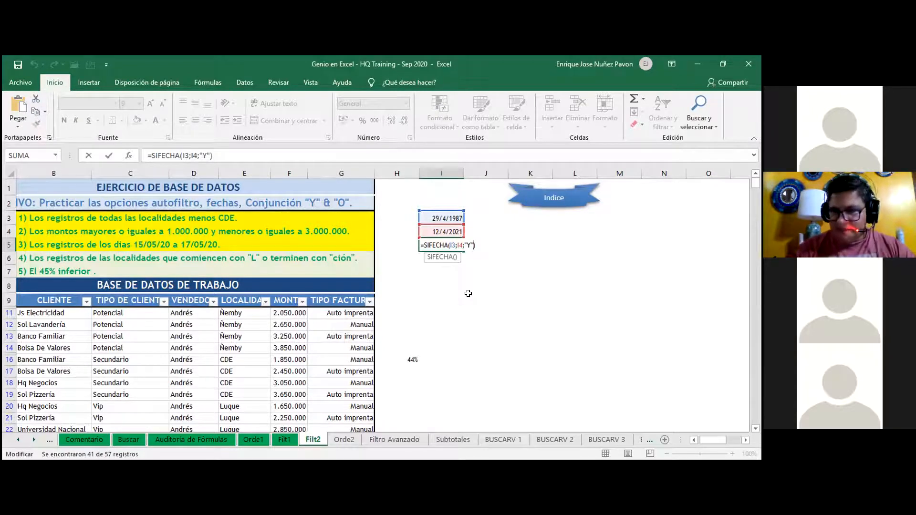
{"action": "key", "text": "Tab"}
{"action": "key", "text": "Left"}
{"action": "key", "text": "Right"}
{"action": "key", "text": "Left"}
Label J5 with AÑOS and begin a =SIFECHA( formula in I6
{"action": "key", "text": "Right"}
{"action": "type", "text": "AÑOS"}
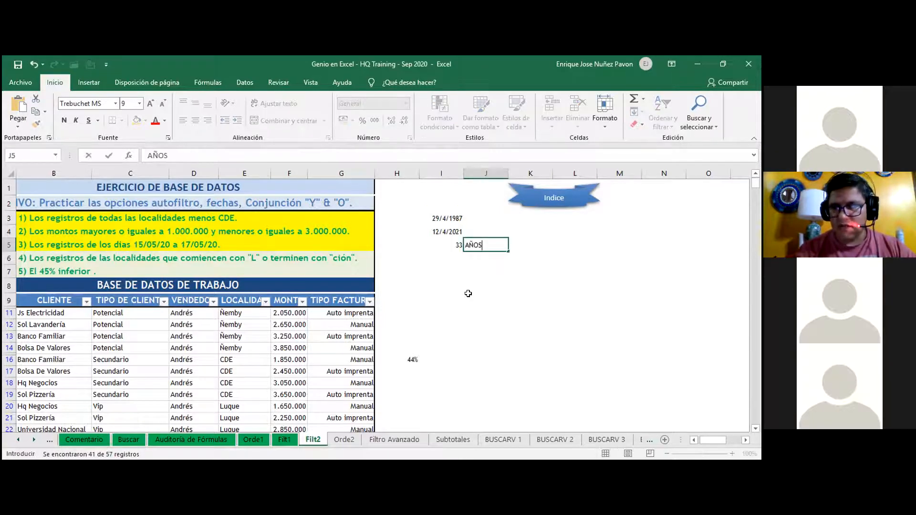
{"action": "key", "text": "Left"}
{"action": "key", "text": "Down"}
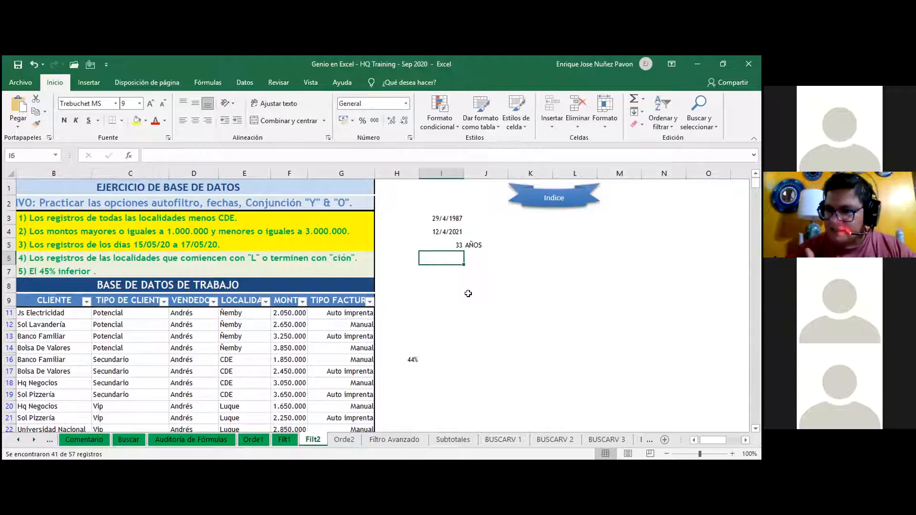
{"action": "type", "text": "="}
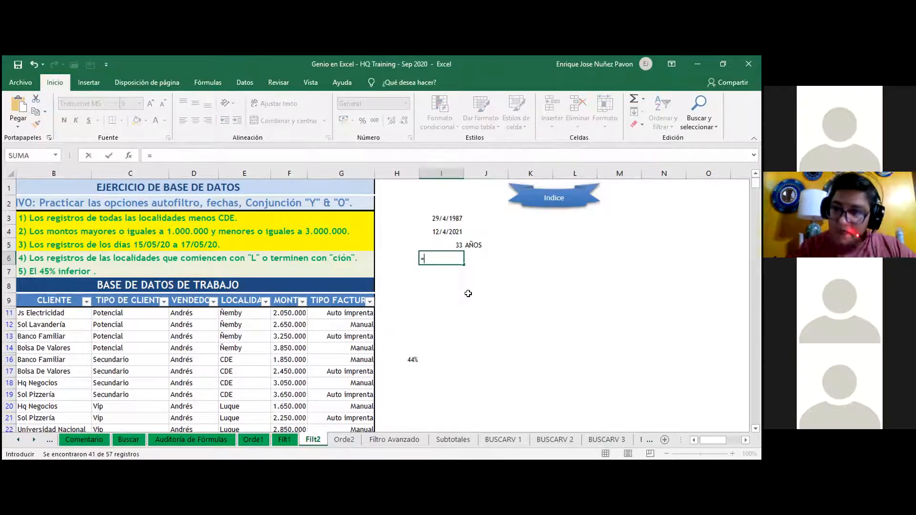
{"action": "type", "text": "SIFECHA("}
Complete =SIFECHA(I3;I4;"YM") in I6, returning 11 months
{"action": "key", "text": "Up"}
{"action": "key", "text": "Up"}
{"action": "key", "text": "Up"}
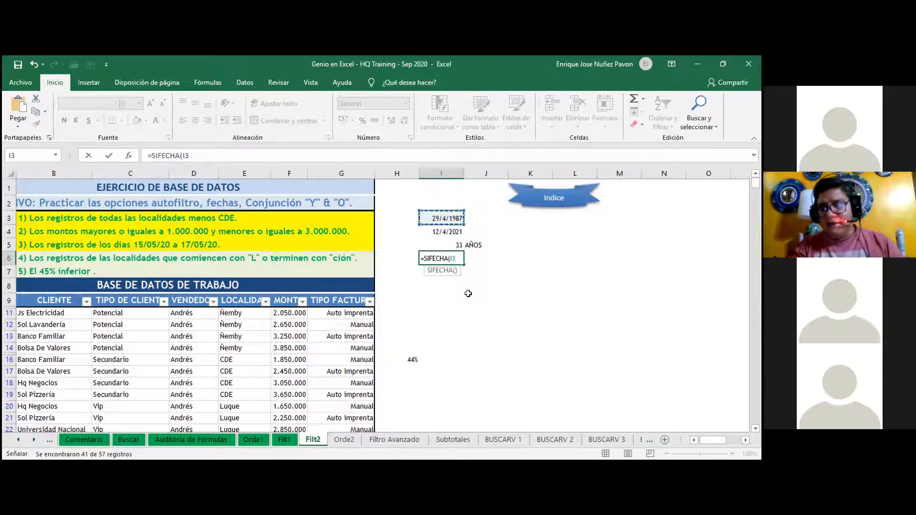
{"action": "type", "text": ";"}
{"action": "key", "text": "Up"}
{"action": "key", "text": "Up"}
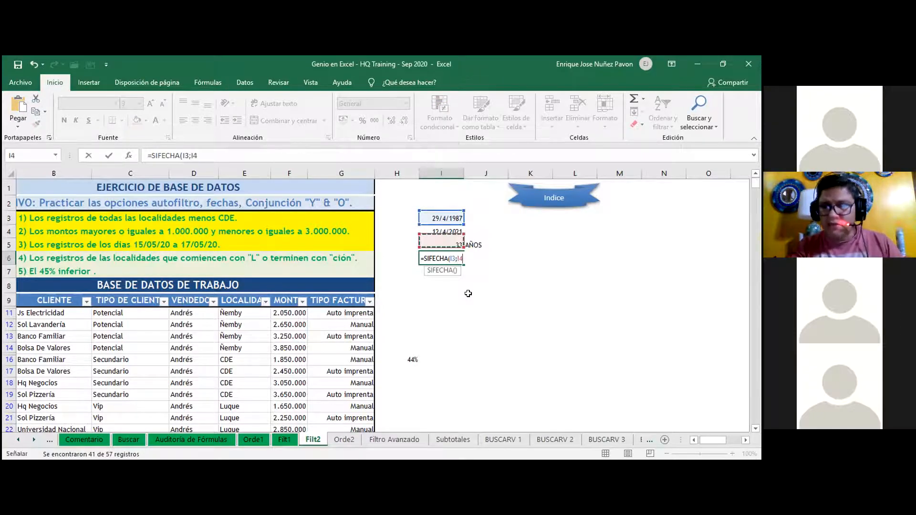
{"action": "type", "text": ";\"y"}
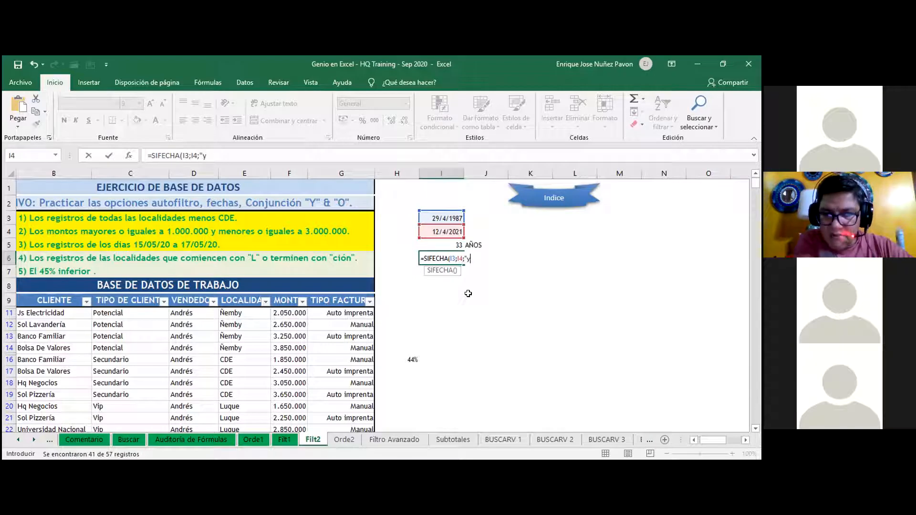
{"action": "key", "text": "BackSpace"}
{"action": "type", "text": "YM"}
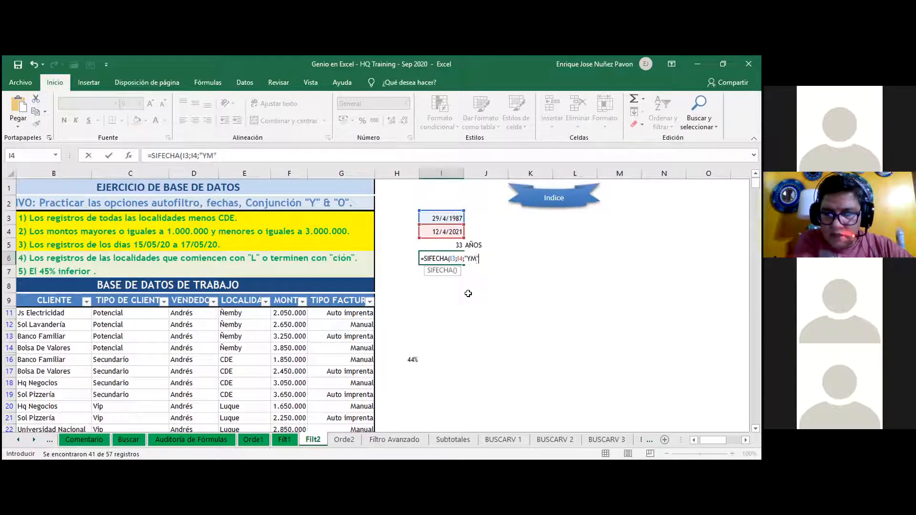
{"action": "type", "text": ")"}
{"action": "key", "text": "Tab"}
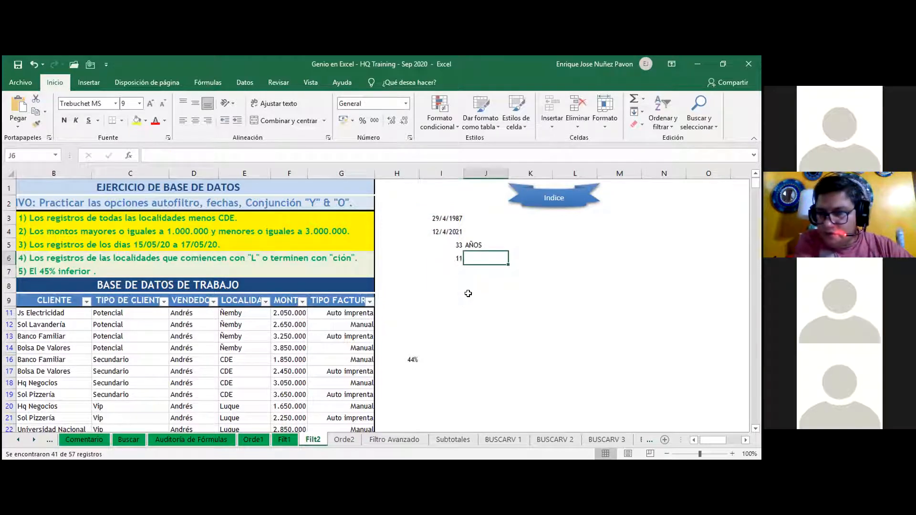
Label J6 with MESES and review the months formula before moving to I7
{"action": "type", "text": "MESES"}
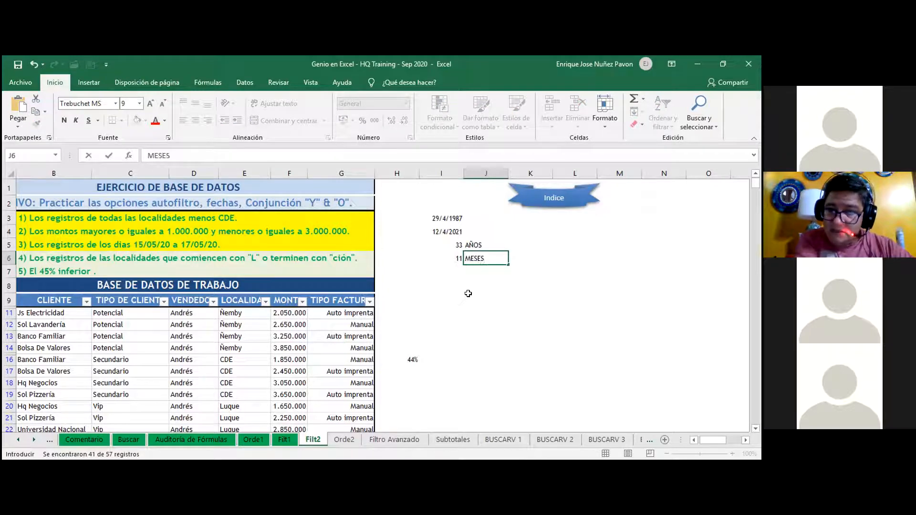
{"action": "key", "text": "ctrl+Return"}
{"action": "key", "text": "Left"}
{"action": "key", "text": "Right"}
{"action": "key", "text": "Down"}
{"action": "key", "text": "Up"}
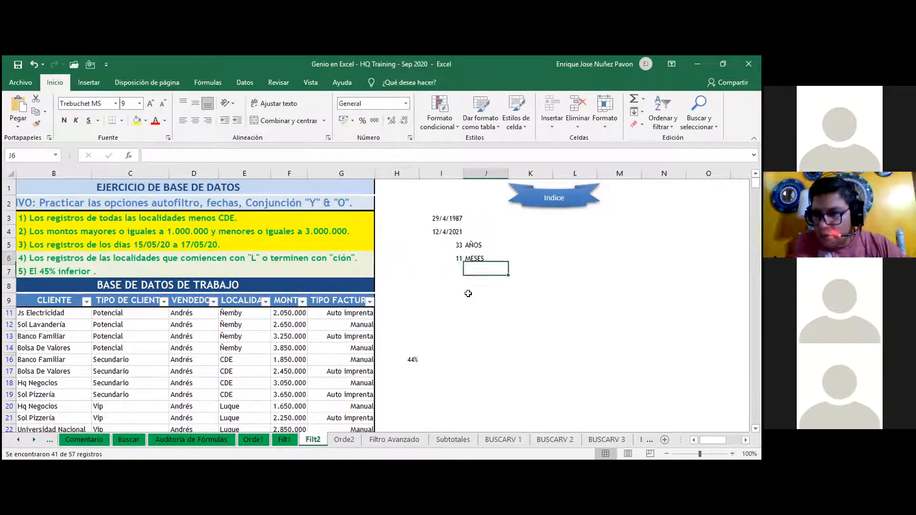
{"action": "key", "text": "Left"}
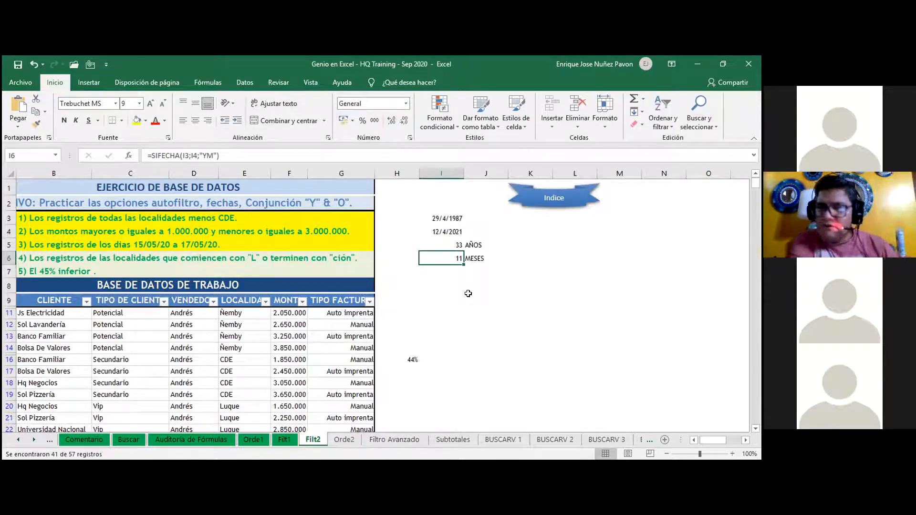
{"action": "key", "text": "Down"}
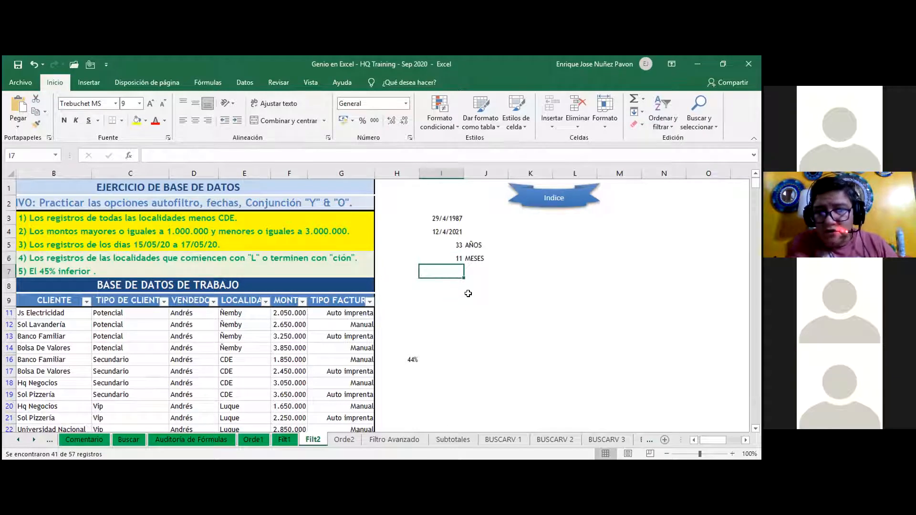
Enter =SIFECHA(I3;I4;"MD") in I7 to get the leftover 14 days
{"action": "type", "text": "="}
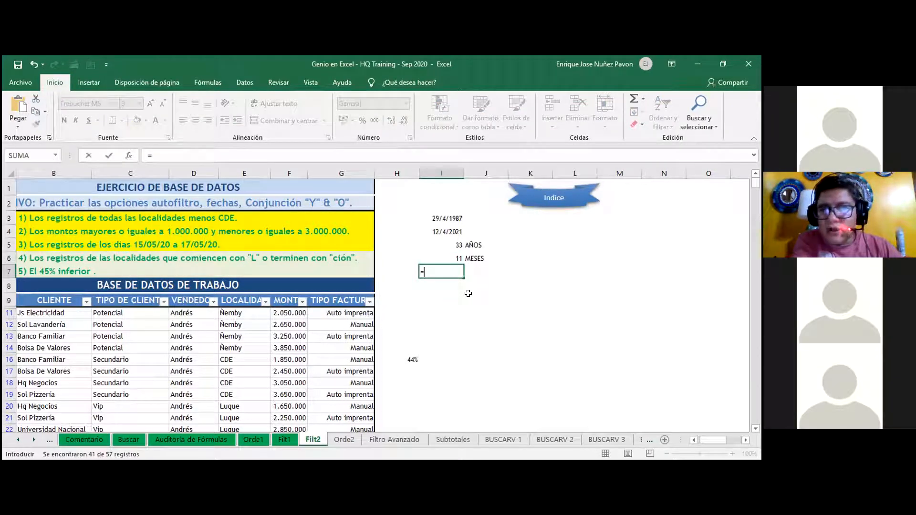
{"action": "type", "text": "sifecha"}
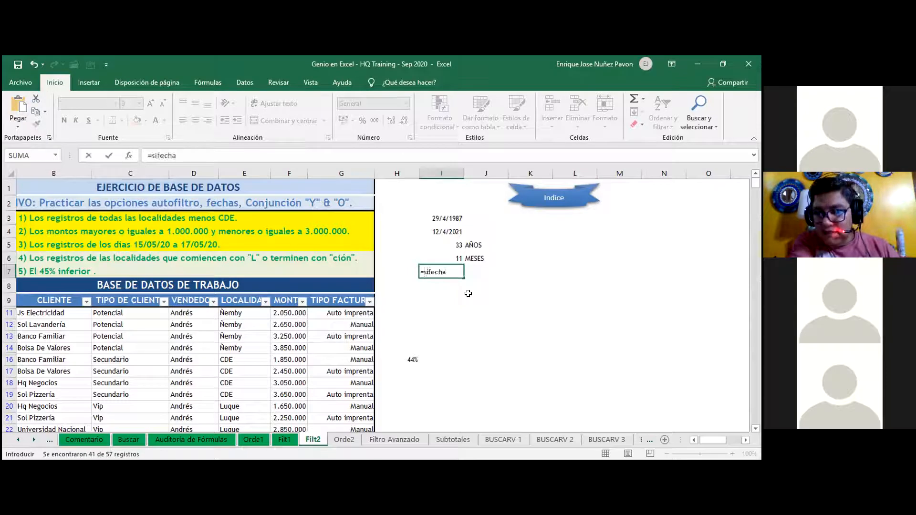
{"action": "type", "text": "("}
{"action": "key", "text": "Up"}
{"action": "key", "text": "Up"}
{"action": "key", "text": "Up"}
{"action": "key", "text": "Up"}
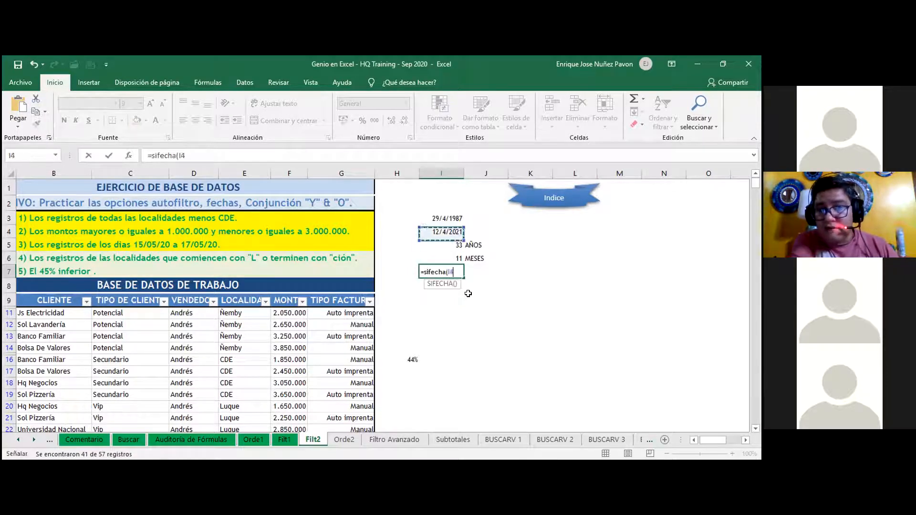
{"action": "type", "text": ";"}
{"action": "key", "text": "Up"}
{"action": "key", "text": "Up"}
{"action": "key", "text": "Up"}
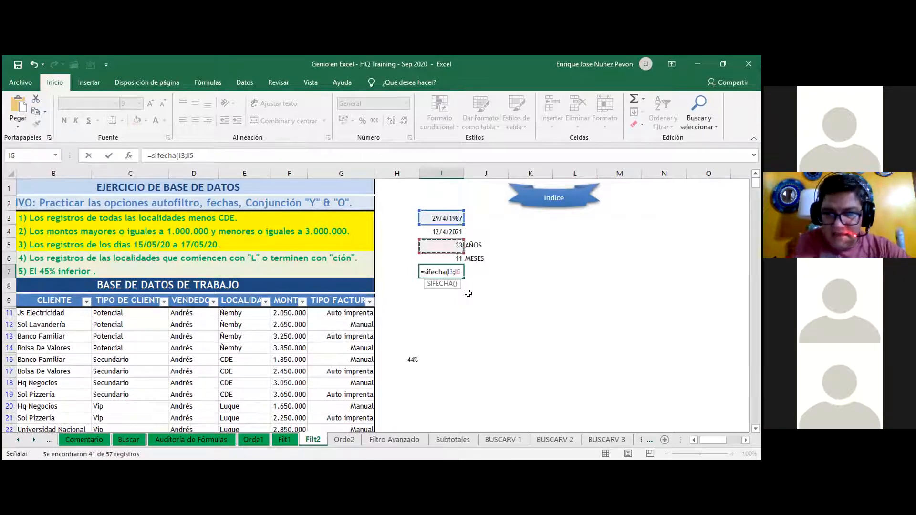
{"action": "type", "text": ";"}
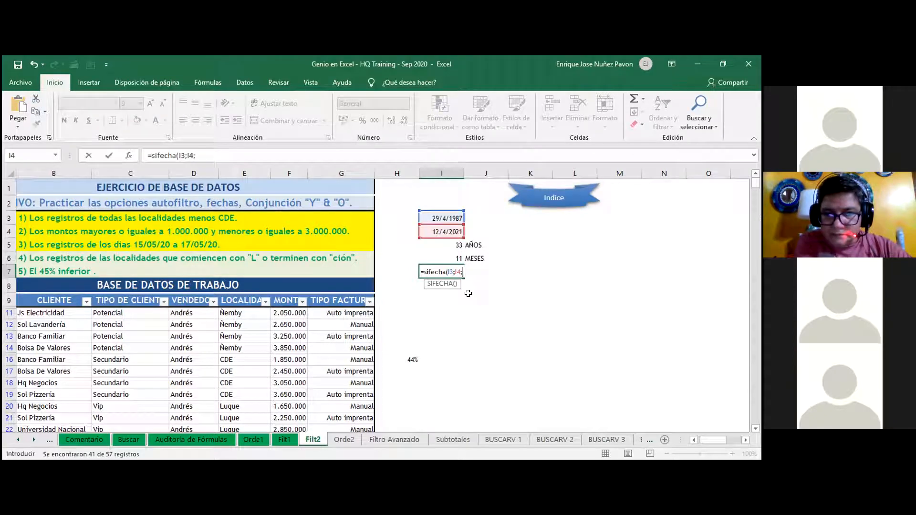
{"action": "type", "text": "\""}
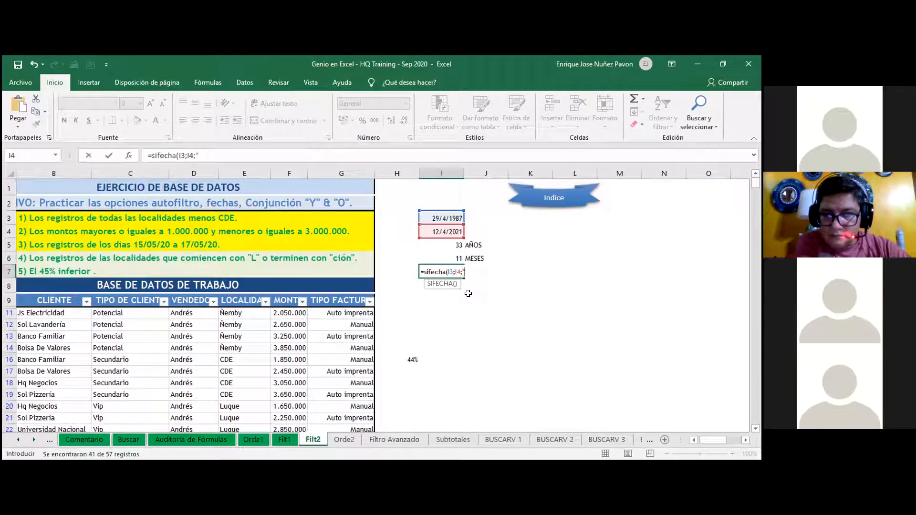
{"action": "type", "text": "MD\")"}
{"action": "key", "text": "Return"}
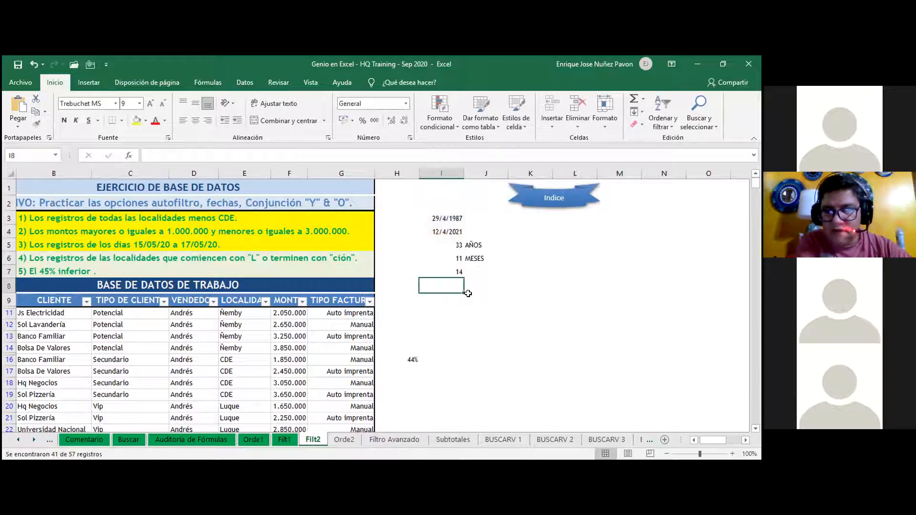
Label the days result with DIAS in J7
{"action": "key", "text": "Right"}
{"action": "key", "text": "Up"}
{"action": "key", "text": "Up"}
{"action": "key", "text": "Down"}
{"action": "type", "text": "DIAS"}
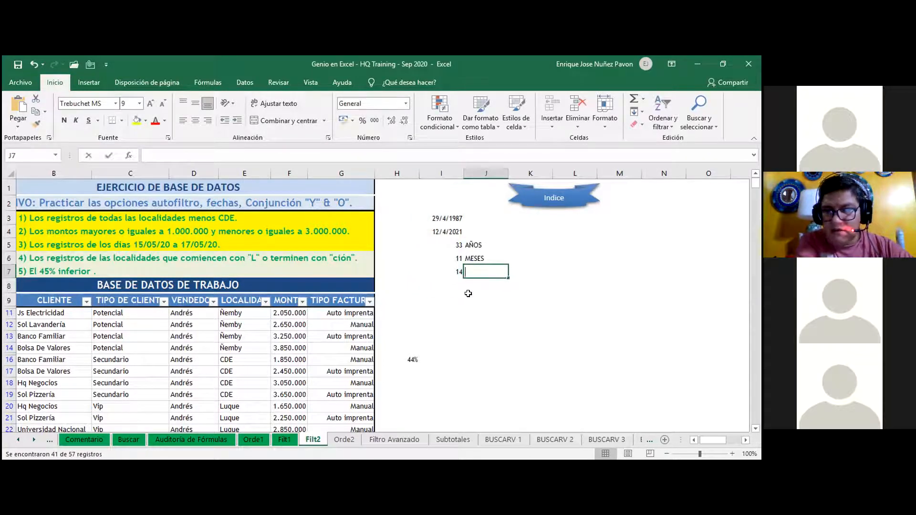
{"action": "key", "text": "Left"}
{"action": "key", "text": "Left"}
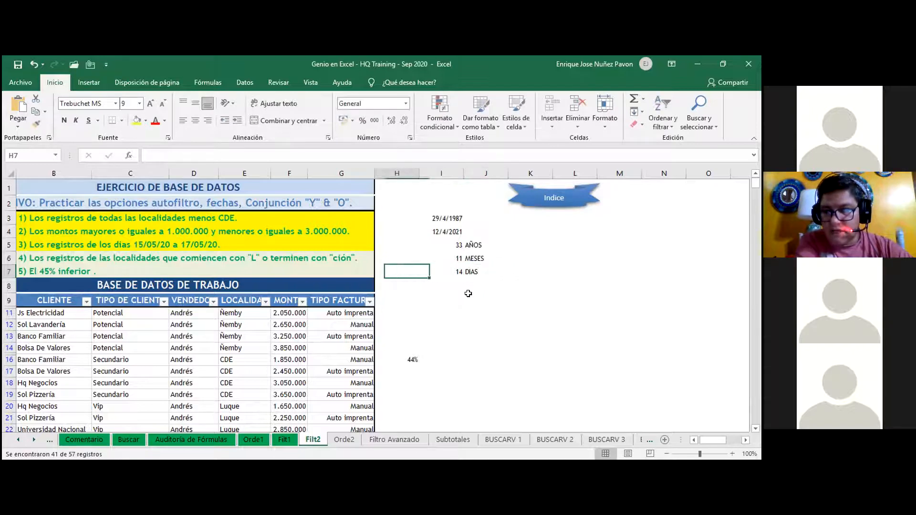
{"action": "key", "text": "Right"}
{"action": "key", "text": "Up"}
{"action": "key", "text": "Down"}
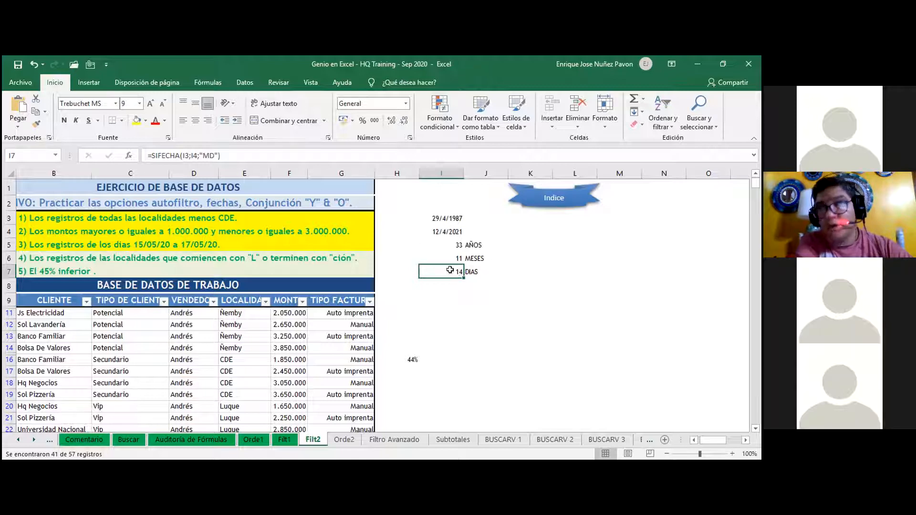
{"action": "left_click", "coordinate": [478, 291]}
{"action": "left_click", "coordinate": [452, 270]}
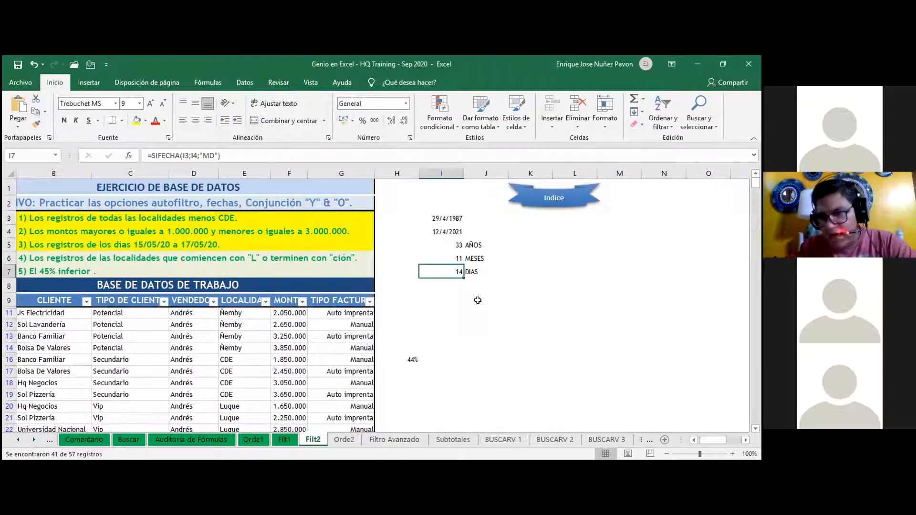
{"action": "left_click", "coordinate": [471, 248]}
{"action": "key", "text": "Left"}
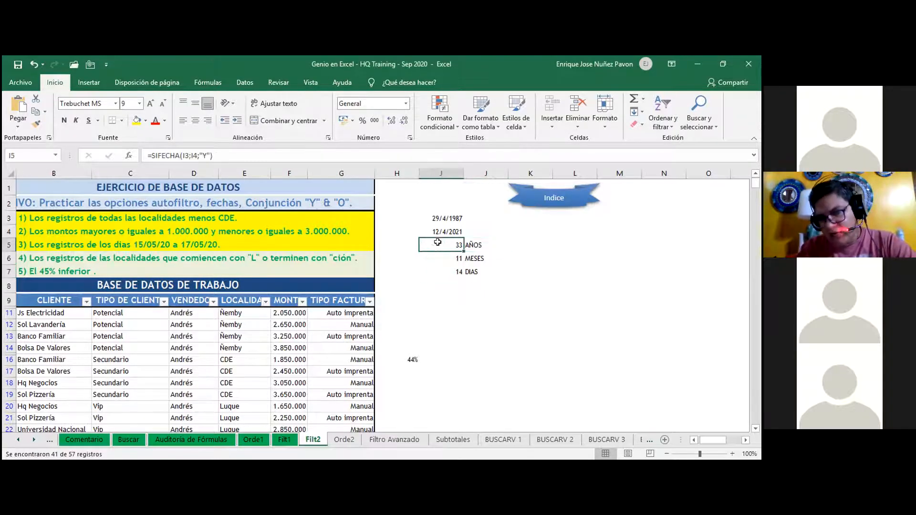
{"action": "left_click", "coordinate": [485, 246]}
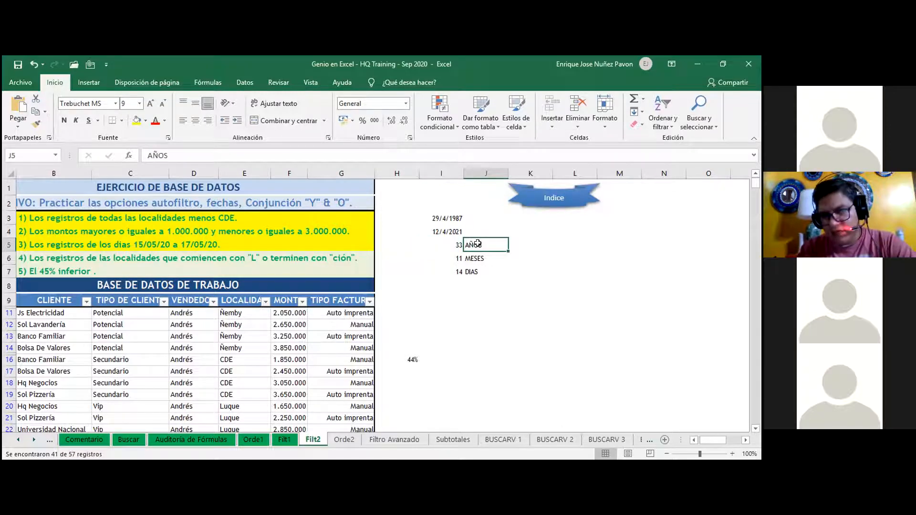
{"action": "key", "text": "Right"}
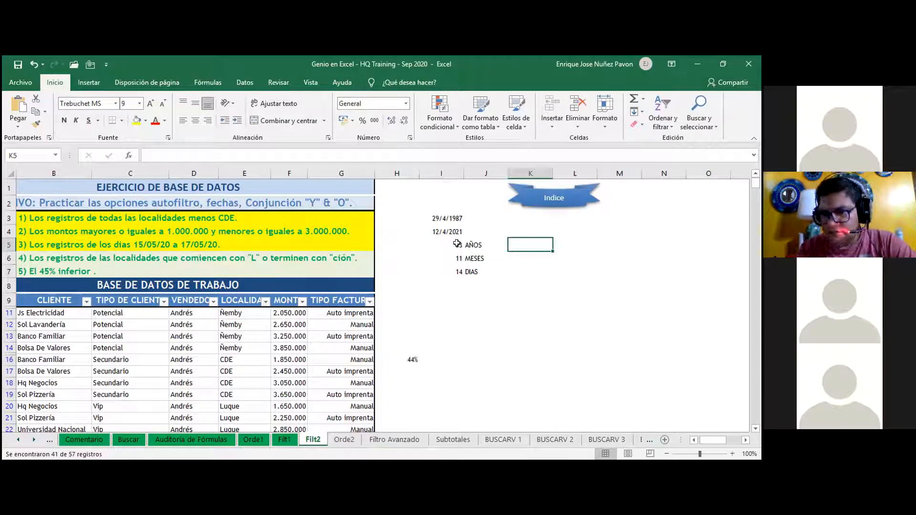
Enter =I5*365, =I6*30 and =I7 in K5:K7, then select K5:K8
{"action": "type", "text": "="}
{"action": "left_click", "coordinate": [457, 244]}
{"action": "type", "text": "*"}
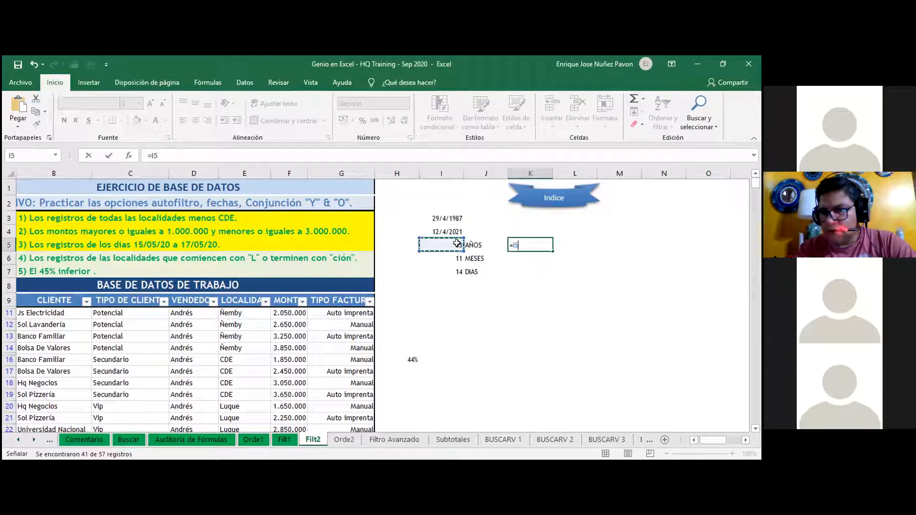
{"action": "type", "text": "365"}
{"action": "key", "text": "Return"}
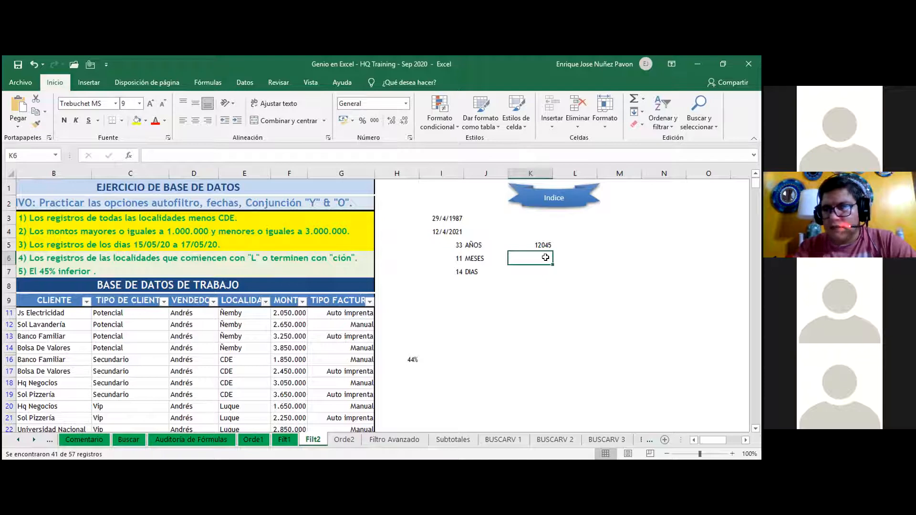
{"action": "type", "text": "="}
{"action": "key", "text": "Left"}
{"action": "key", "text": "Left"}
{"action": "type", "text": "*"}
{"action": "type", "text": "30"}
{"action": "key", "text": "Return"}
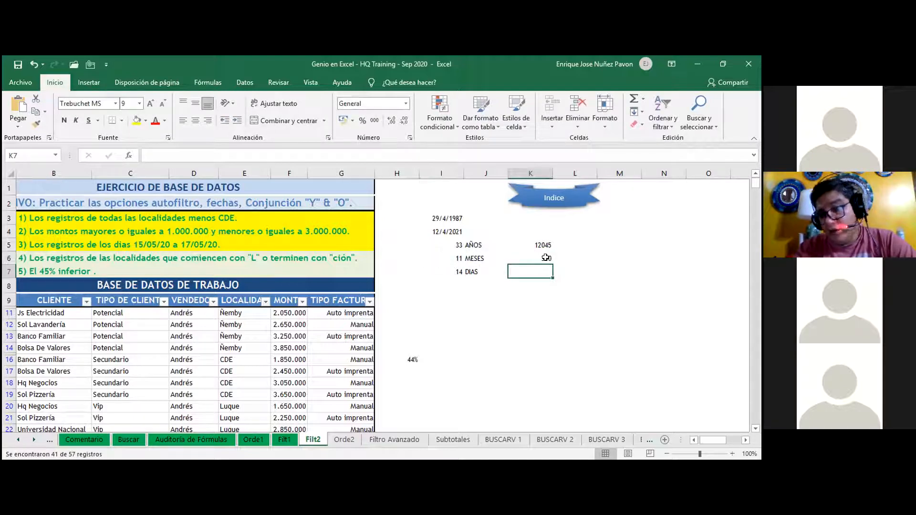
{"action": "type", "text": "="}
{"action": "key", "text": "Left"}
{"action": "key", "text": "Left"}
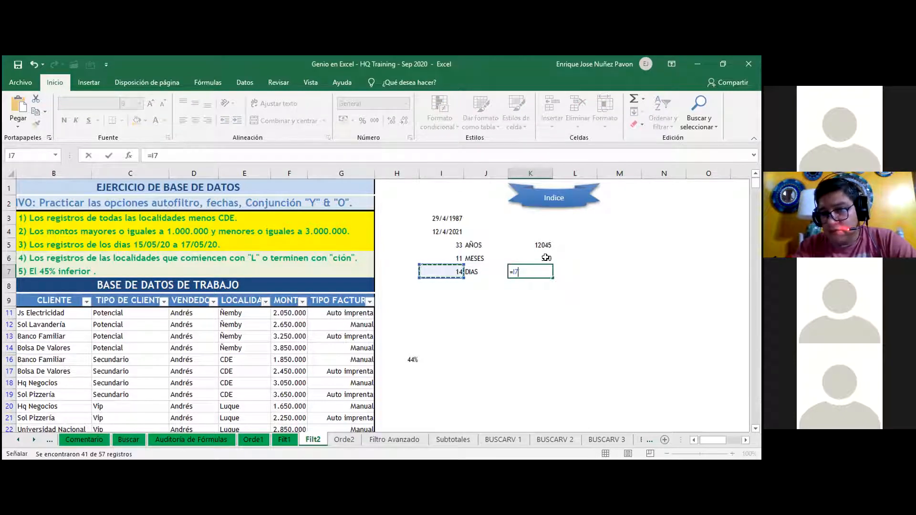
{"action": "key", "text": "Return"}
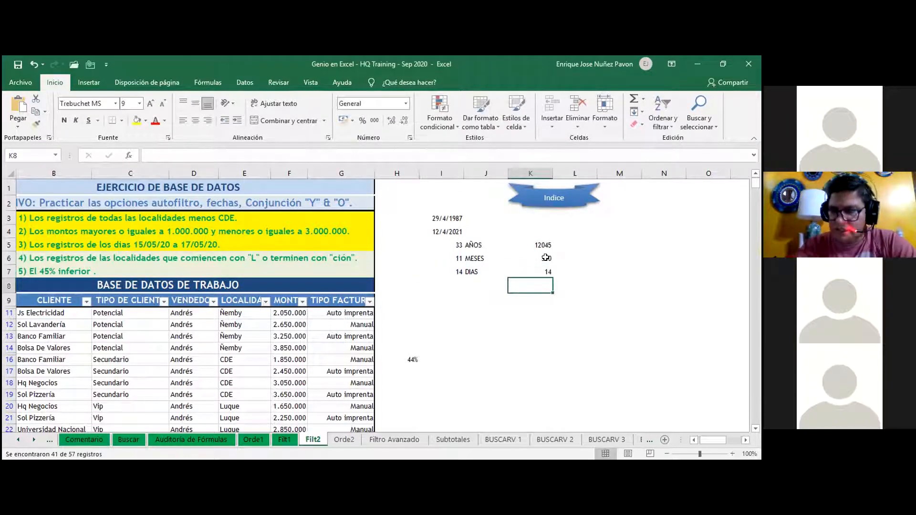
{"action": "left_click_drag", "start_coordinate": [543, 244], "coordinate": [544, 287]}
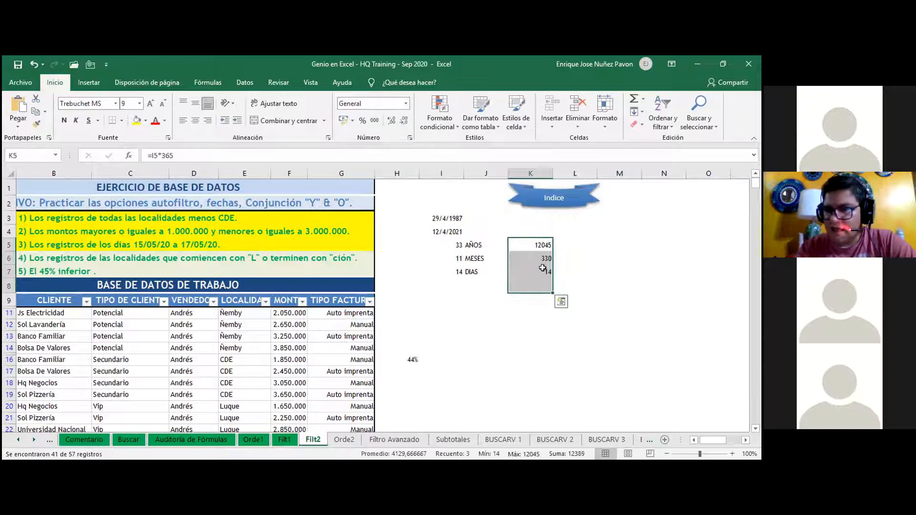
AutoSum the day counts into K8 with =SUBTOTALES(9;K5:K7), giving 12389
{"action": "left_click", "coordinate": [634, 98]}
{"action": "left_click", "coordinate": [529, 325]}
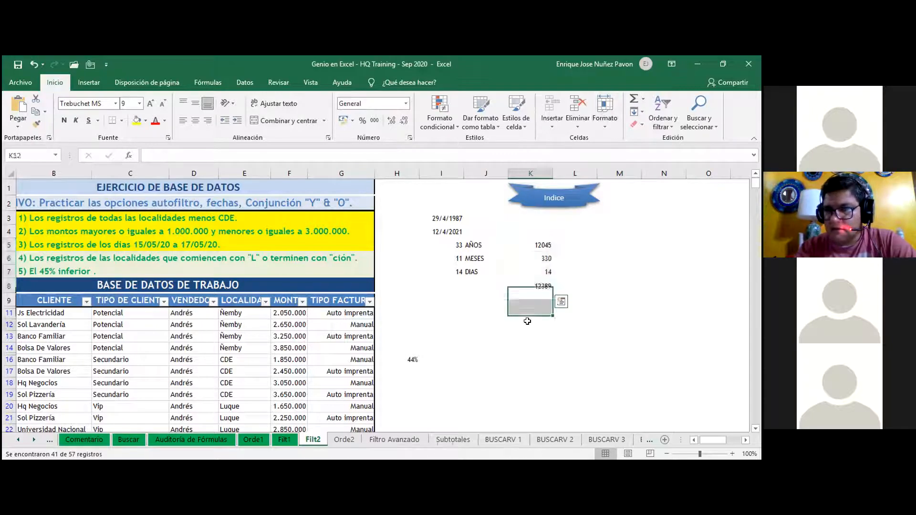
{"action": "left_click", "coordinate": [527, 290]}
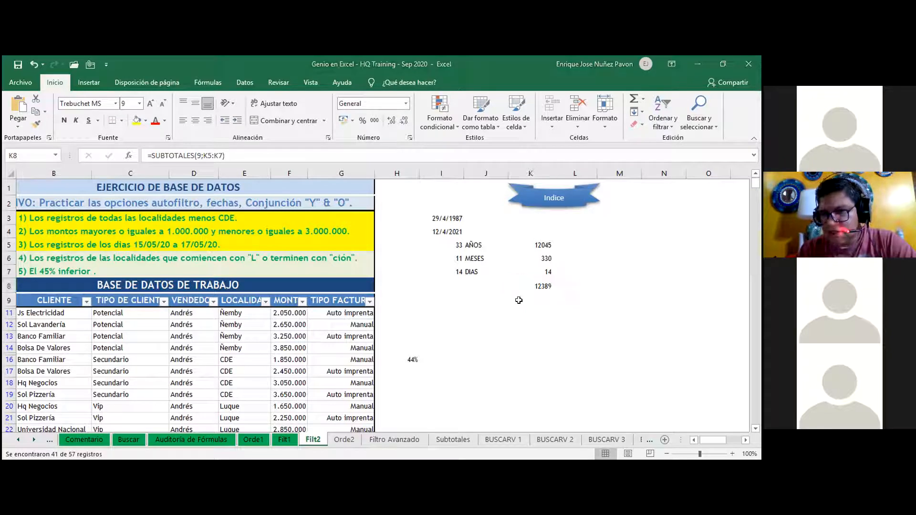
{"action": "key", "text": "Return"}
Enter the date difference formula in I8, returning -12402
{"action": "left_click", "coordinate": [457, 285]}
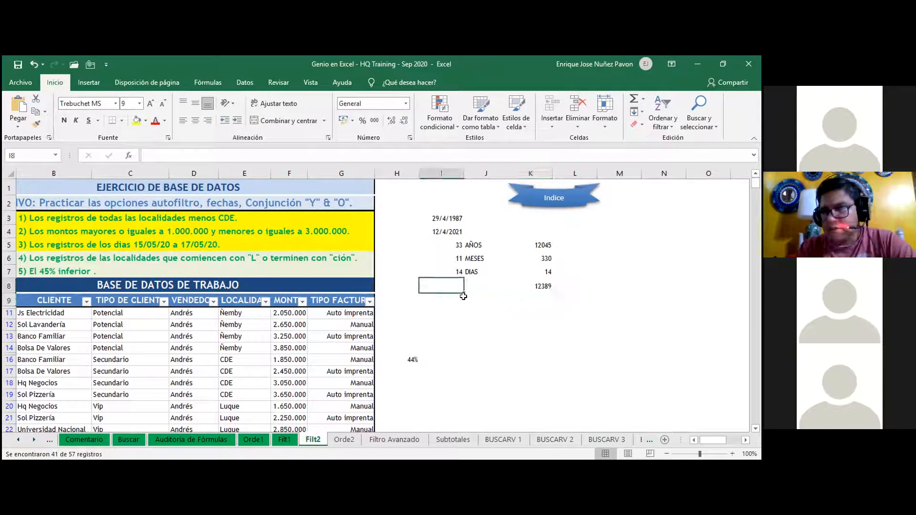
{"action": "type", "text": "="}
{"action": "key", "text": "Up"}
{"action": "key", "text": "Up"}
{"action": "key", "text": "Up"}
{"action": "key", "text": "Up"}
{"action": "key", "text": "Up"}
{"action": "type", "text": "-"}
{"action": "key", "text": "Up"}
{"action": "key", "text": "Up"}
{"action": "key", "text": "Up"}
{"action": "key", "text": "Up"}
{"action": "key", "text": "Return"}
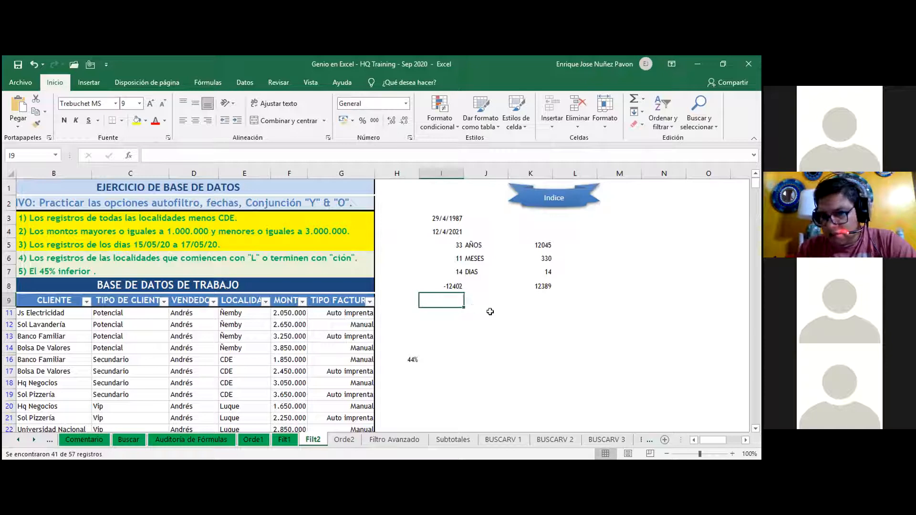
Build =I8+K8 in I9, adding the date difference to the day total
{"action": "left_click", "coordinate": [500, 299]}
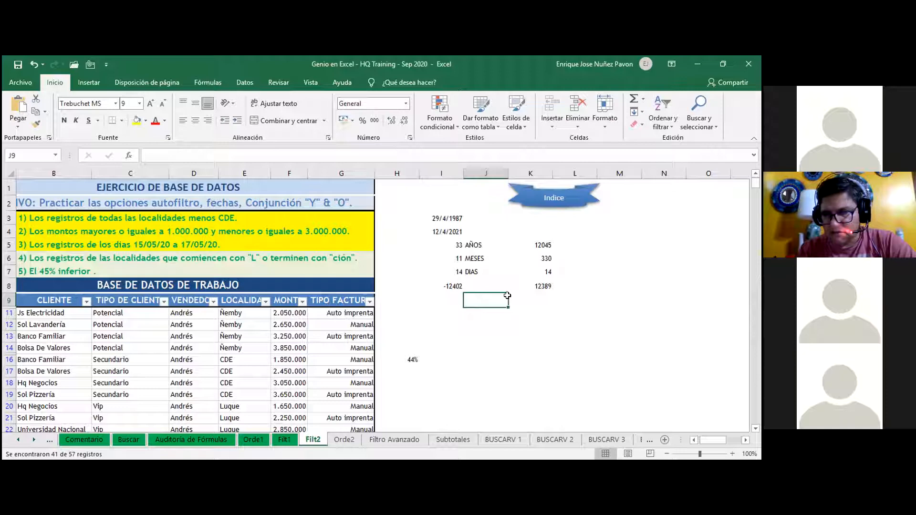
{"action": "key", "text": "Right"}
{"action": "left_click", "coordinate": [464, 296]}
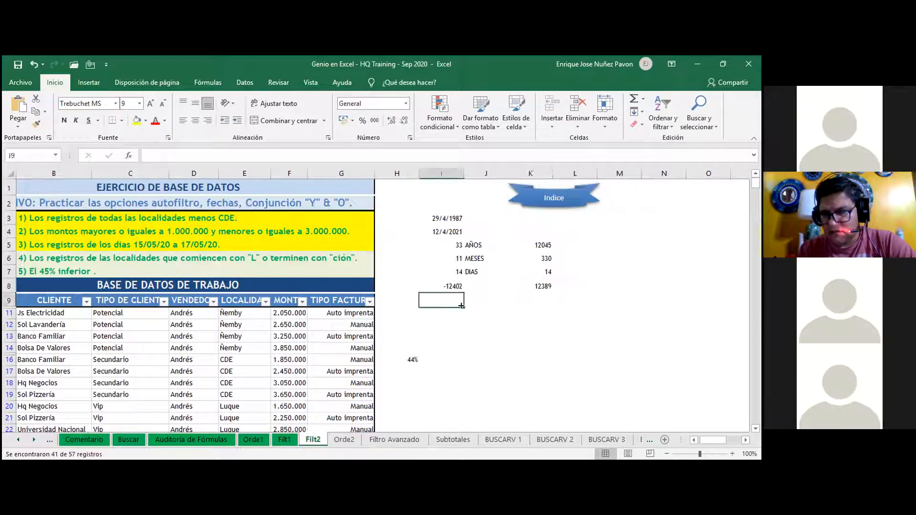
{"action": "type", "text": "="}
{"action": "key", "text": "Up"}
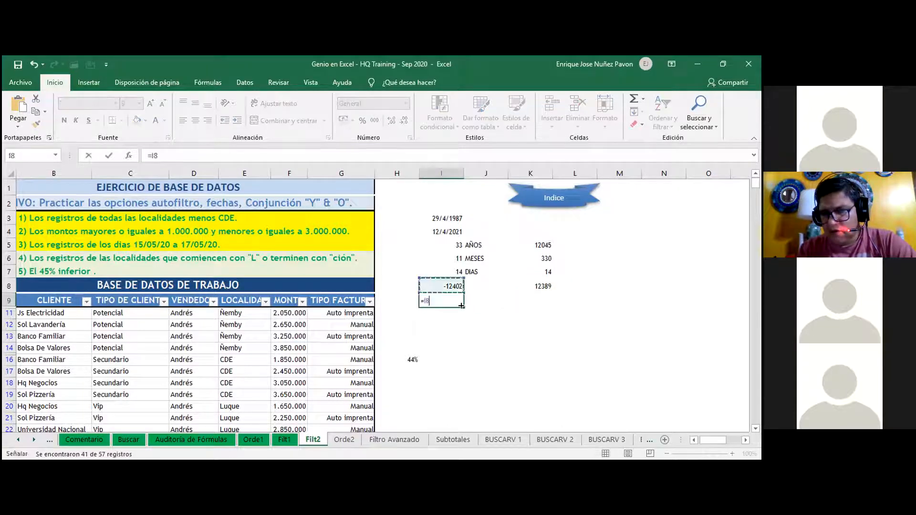
{"action": "type", "text": "+"}
{"action": "key", "text": "Right"}
{"action": "key", "text": "Right"}
{"action": "key", "text": "Up"}
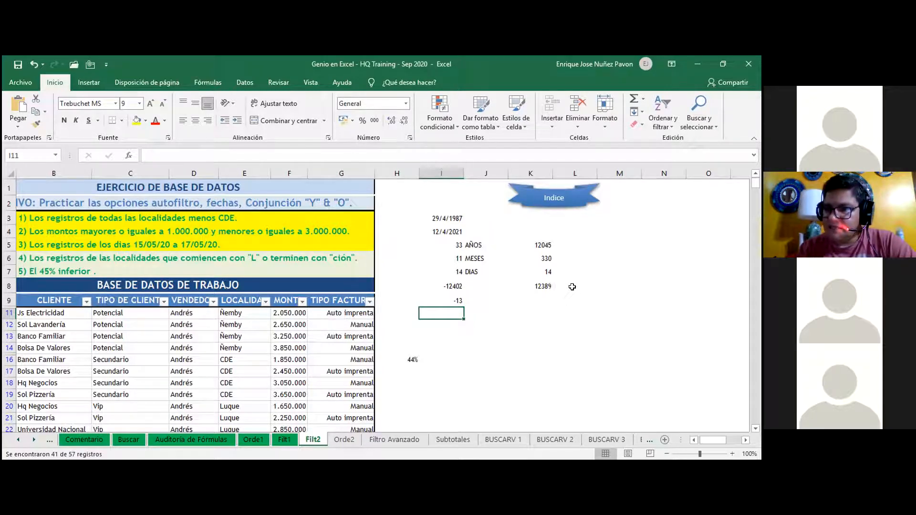
{"action": "left_click", "coordinate": [545, 257]}
{"action": "left_click", "coordinate": [478, 257]}
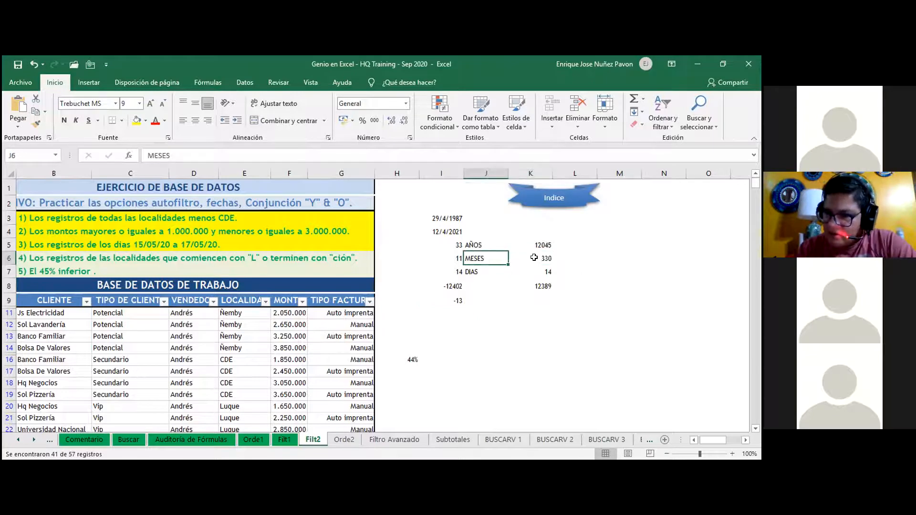
{"action": "left_click", "coordinate": [567, 258]}
{"action": "left_click", "coordinate": [530, 248]}
{"action": "left_click", "coordinate": [531, 256]}
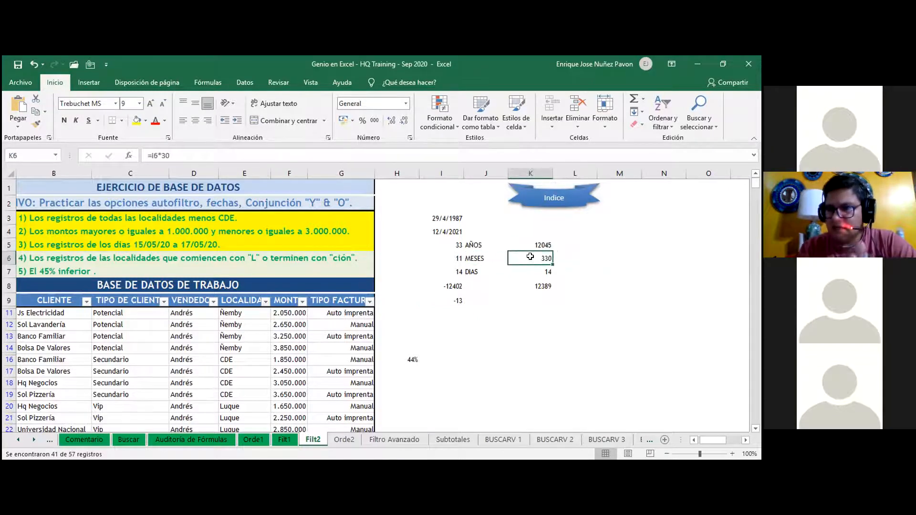
{"action": "left_click", "coordinate": [192, 155]}
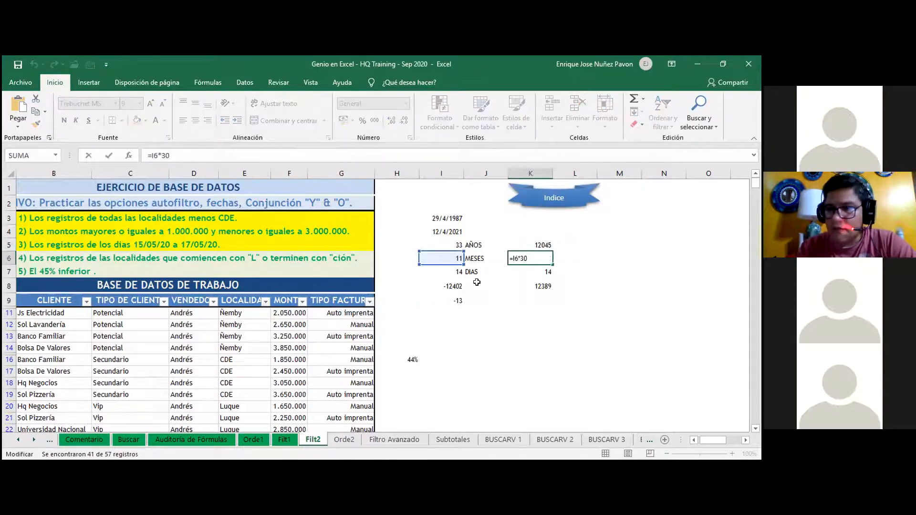
{"action": "left_click", "coordinate": [517, 325]}
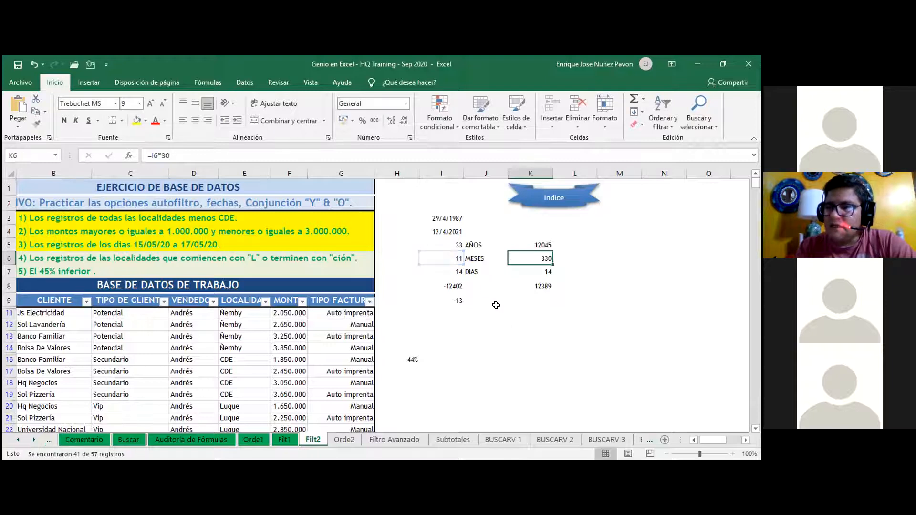
{"action": "left_click", "coordinate": [469, 303]}
{"action": "left_click", "coordinate": [546, 257]}
{"action": "left_click", "coordinate": [535, 245]}
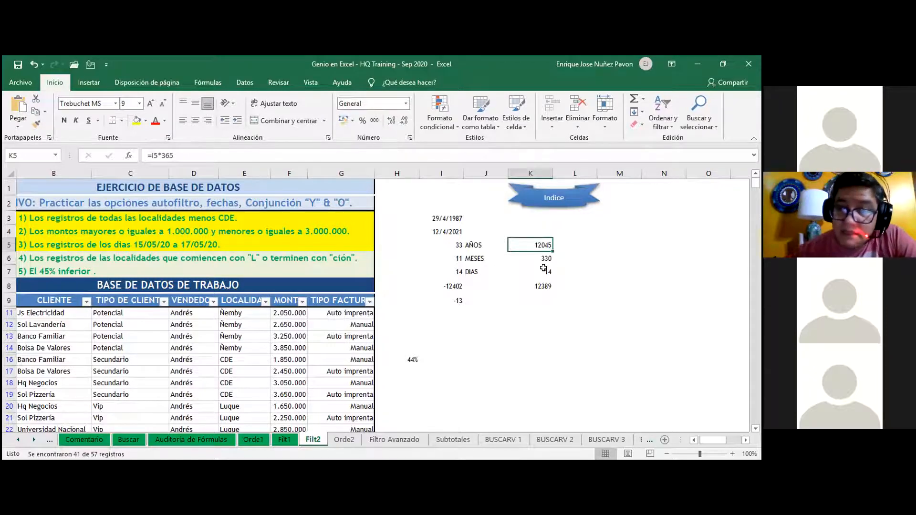
{"action": "left_click", "coordinate": [461, 323]}
{"action": "left_click", "coordinate": [456, 301]}
{"action": "left_click", "coordinate": [454, 287]}
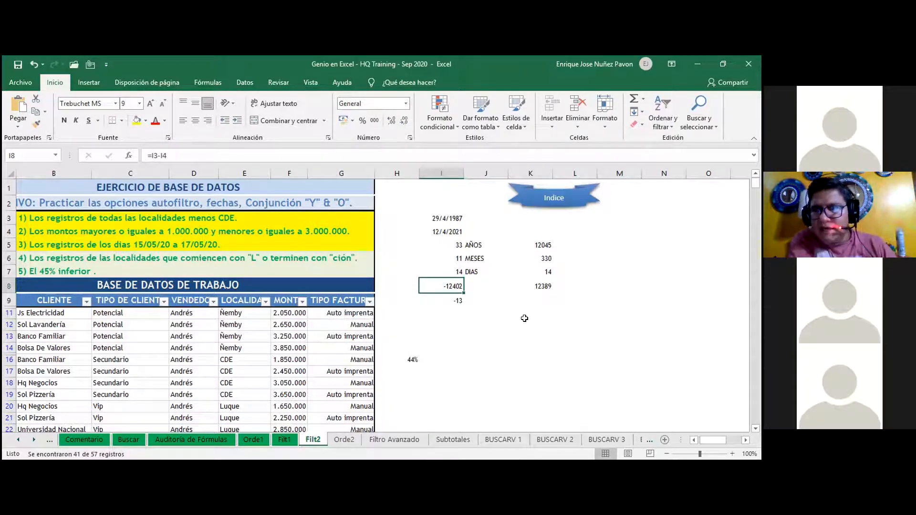
{"action": "key", "text": "Up"}
{"action": "key", "text": "Up"}
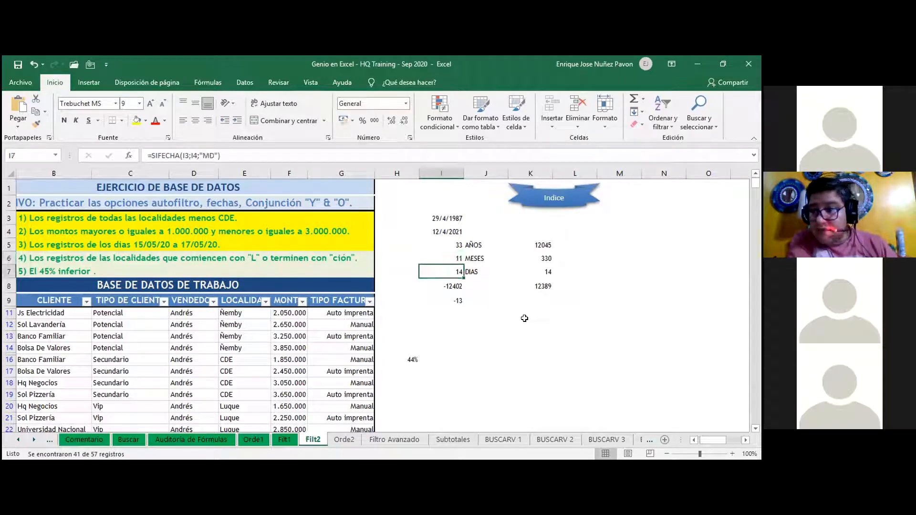
{"action": "key", "text": "Down"}
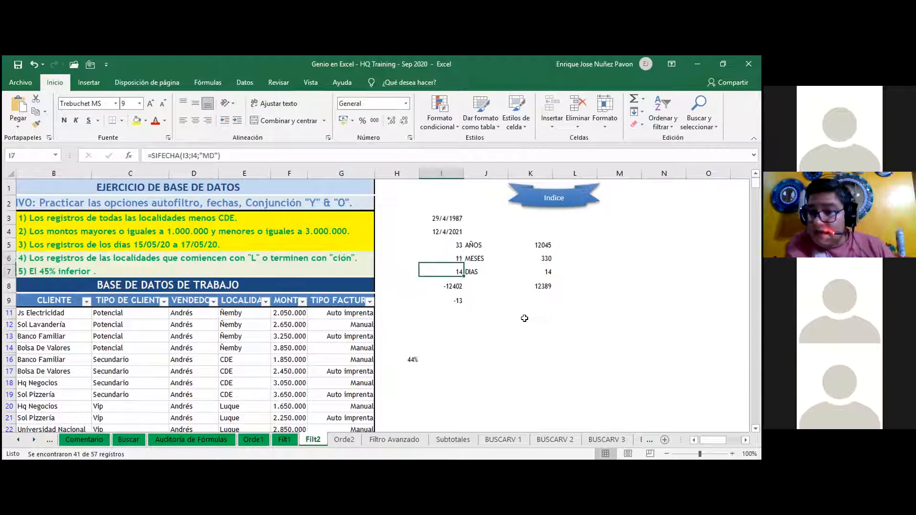
{"action": "key", "text": "Up"}
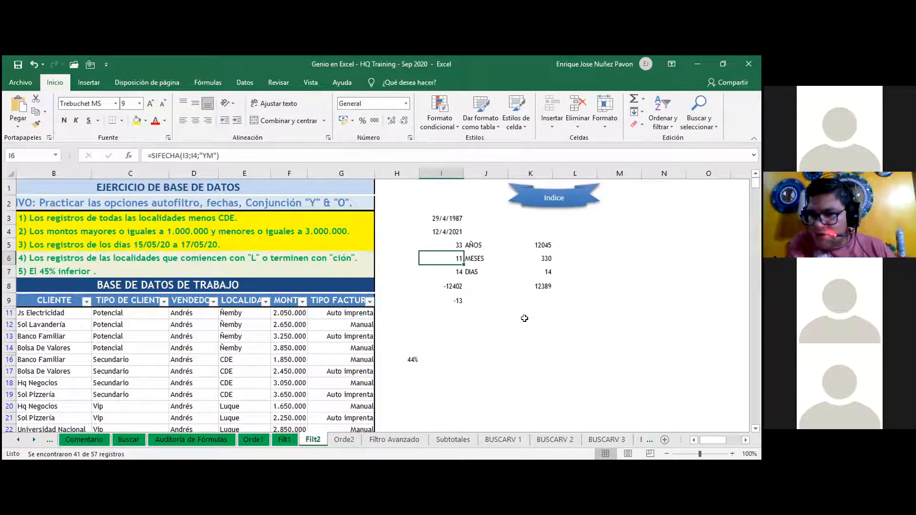
{"action": "key", "text": "Up"}
{"action": "key", "text": "Down"}
{"action": "key", "text": "Down"}
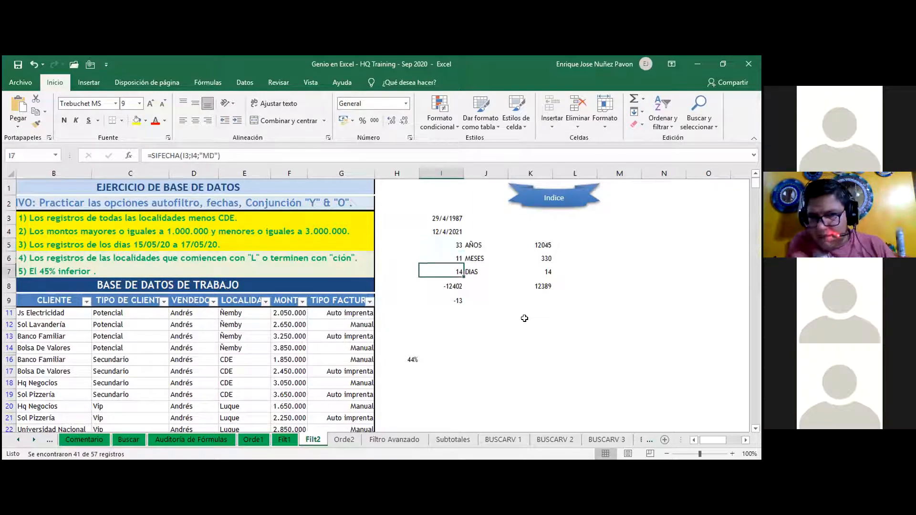
{"action": "key", "text": "Up"}
{"action": "key", "text": "Down"}
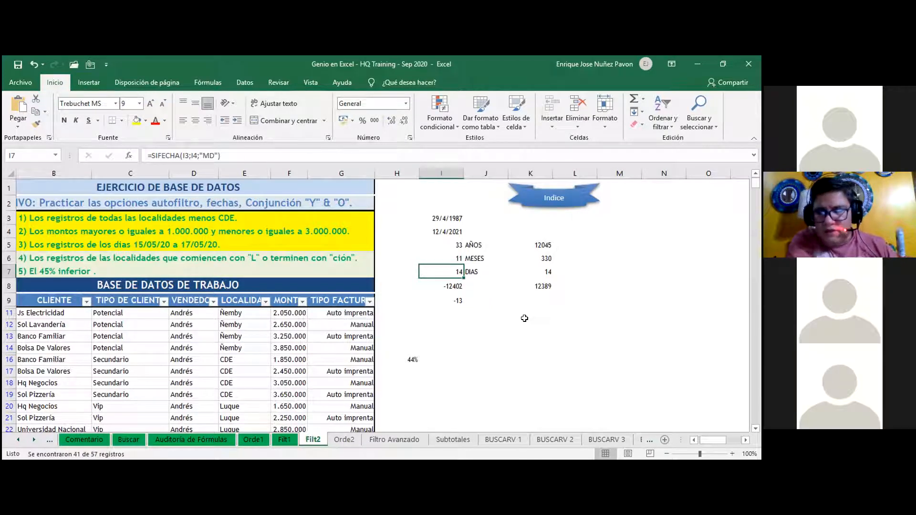
{"action": "key", "text": "Down"}
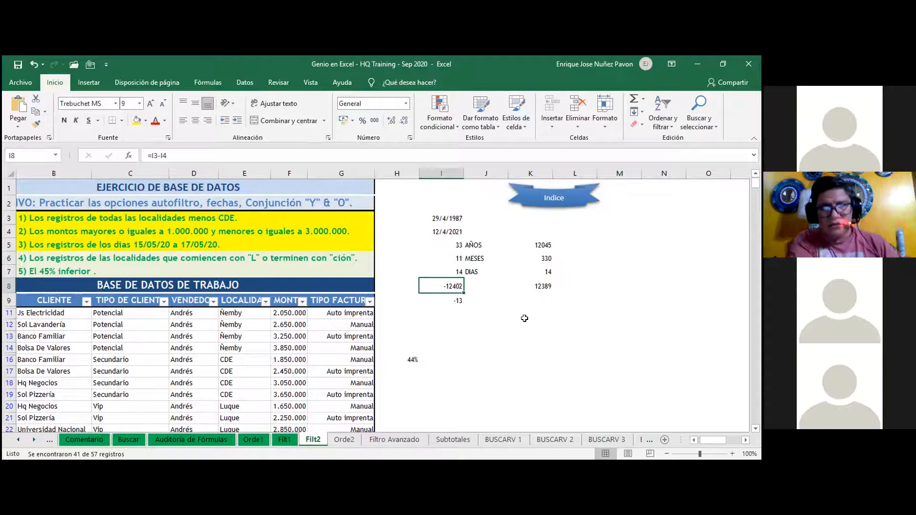
{"action": "key", "text": "Up"}
{"action": "key", "text": "Up"}
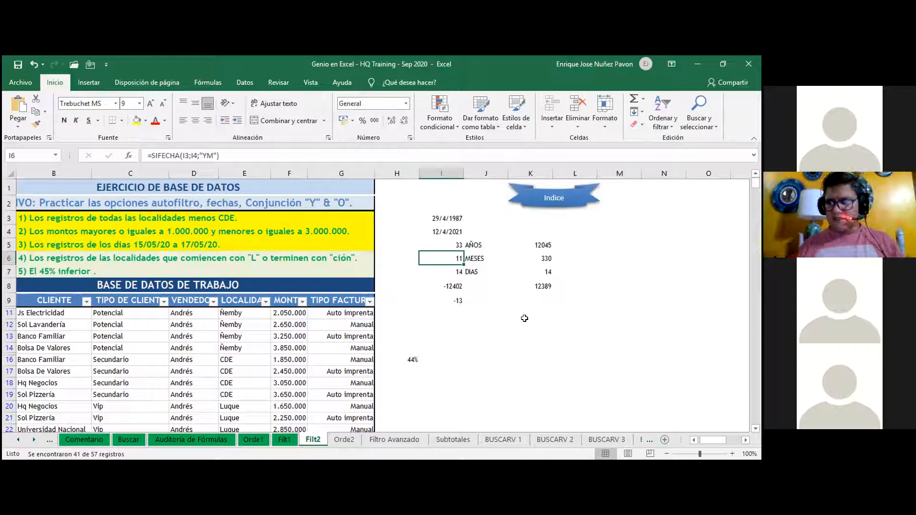
{"action": "key", "text": "Down"}
{"action": "key", "text": "Down"}
{"action": "key", "text": "Down"}
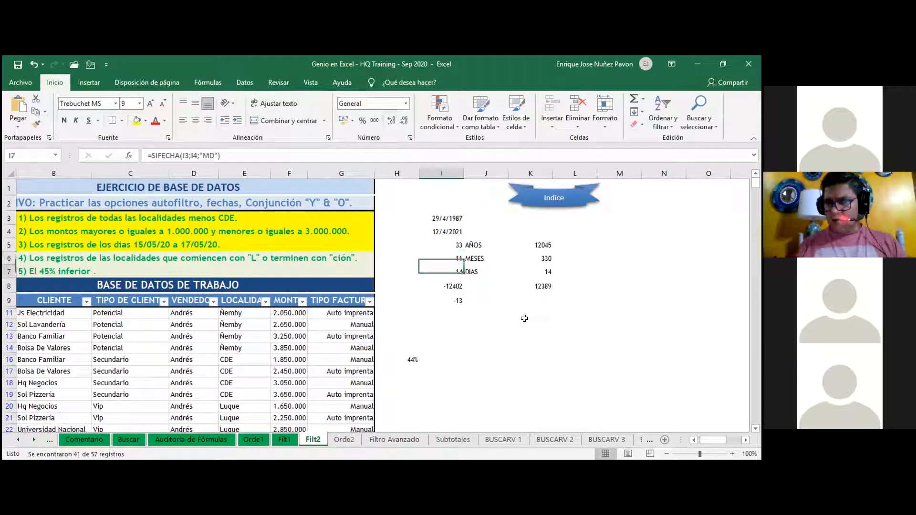
{"action": "key", "text": "Up"}
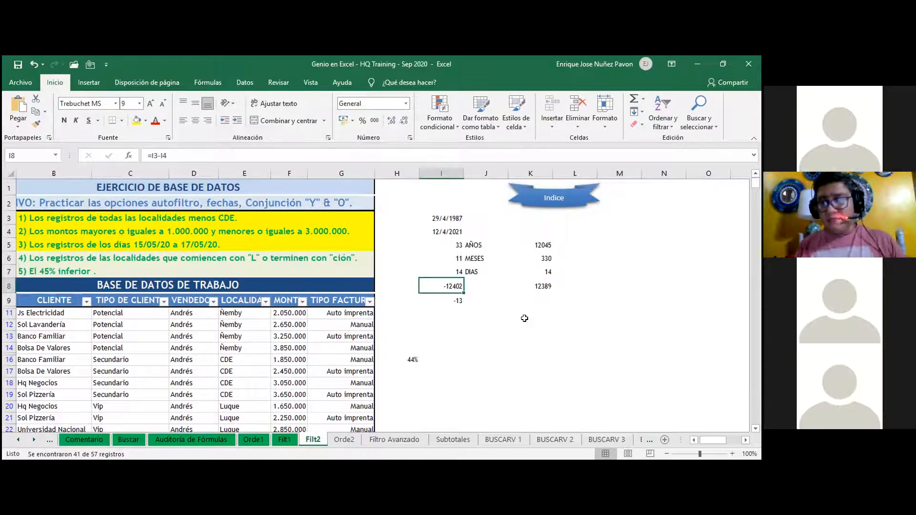
{"action": "key", "text": "Down"}
{"action": "key", "text": "Up"}
{"action": "key", "text": "Up"}
{"action": "key", "text": "Up"}
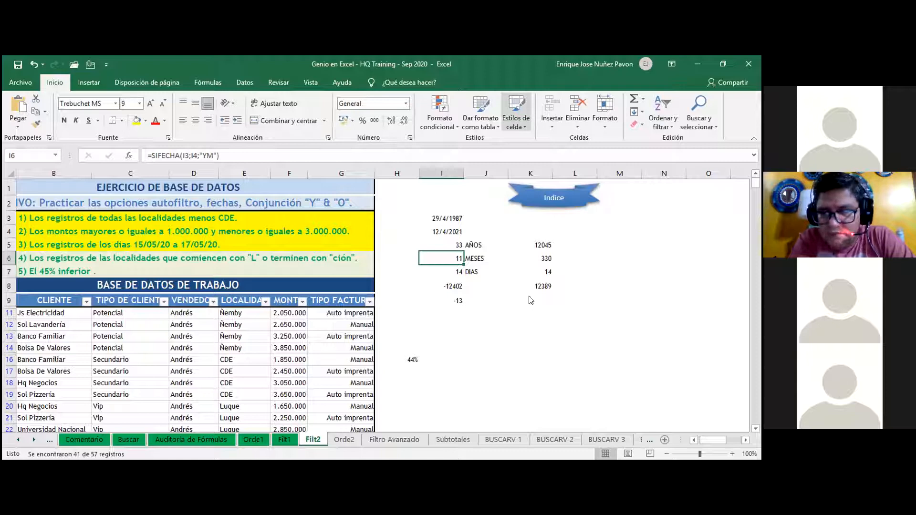
Fill B6:G6, the 'L' or 'ción' localities task line, yellow
{"action": "left_click", "coordinate": [453, 336]}
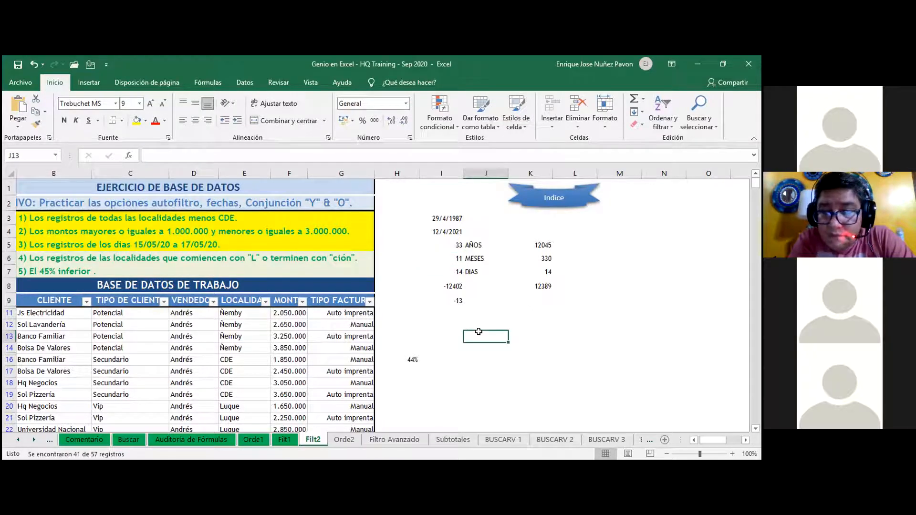
{"action": "key", "text": "Left"}
{"action": "key", "text": "Left"}
{"action": "key", "text": "Left"}
{"action": "key", "text": "Left"}
{"action": "key", "text": "Left"}
{"action": "key", "text": "Left"}
{"action": "key", "text": "Left"}
{"action": "key", "text": "Left"}
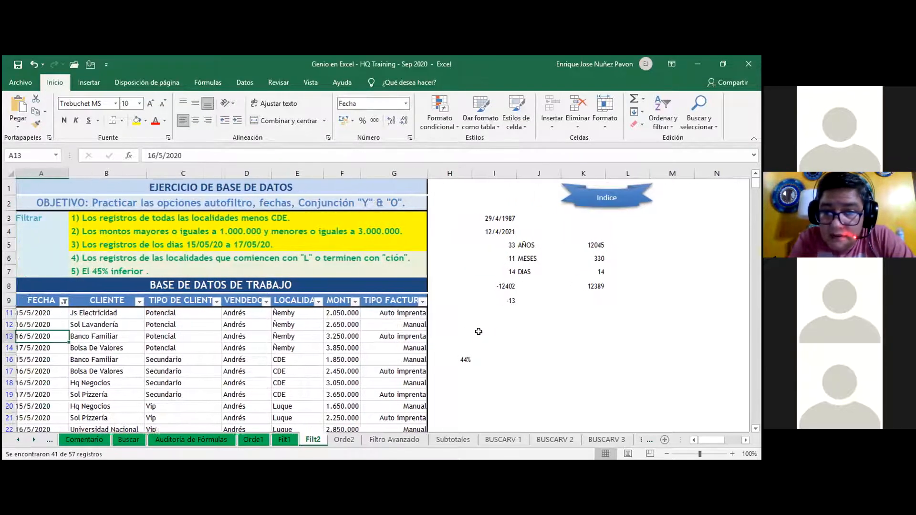
{"action": "key", "text": "Right"}
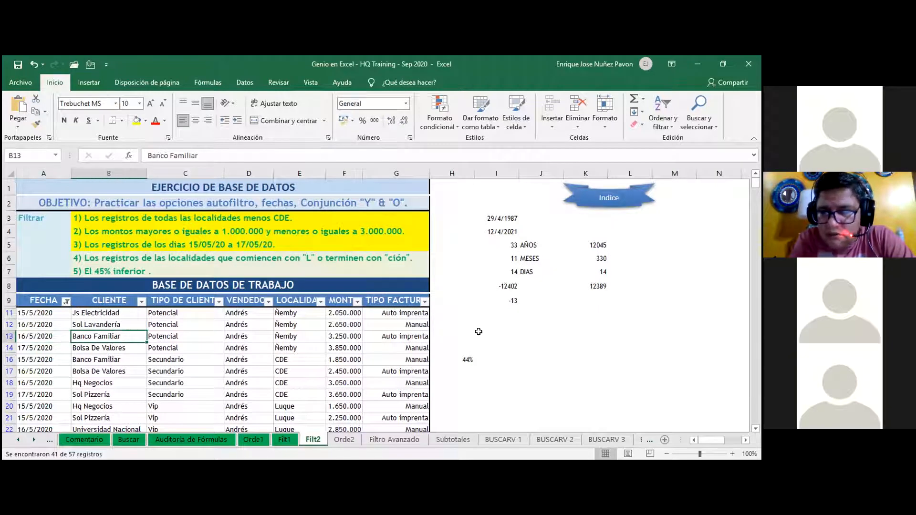
{"action": "key", "text": "Up"}
{"action": "key", "text": "Up"}
{"action": "key", "text": "Up"}
{"action": "key", "text": "Up"}
{"action": "key", "text": "Up"}
{"action": "key", "text": "Up"}
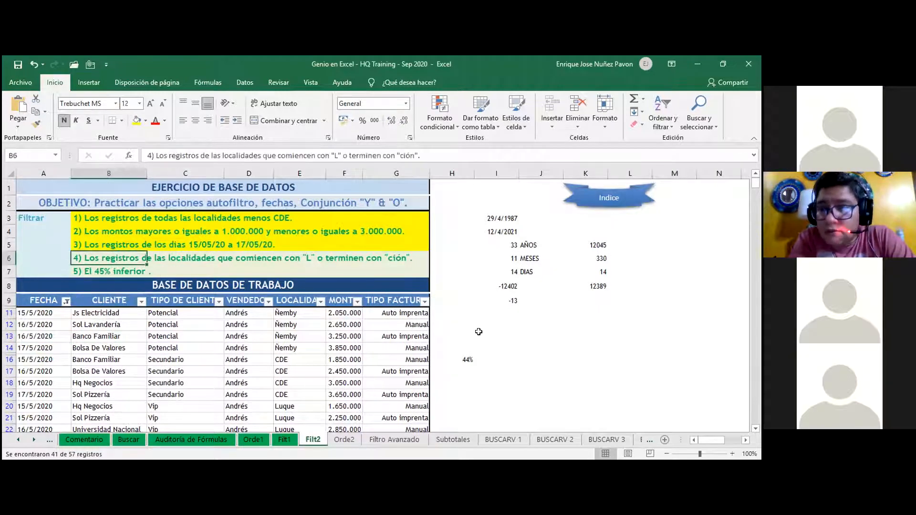
{"action": "key", "text": "shift+Right"}
{"action": "key", "text": "shift+Right"}
{"action": "key", "text": "shift+Right"}
{"action": "key", "text": "shift+Right"}
{"action": "key", "text": "shift+Right"}
{"action": "key", "text": "shift+Right"}
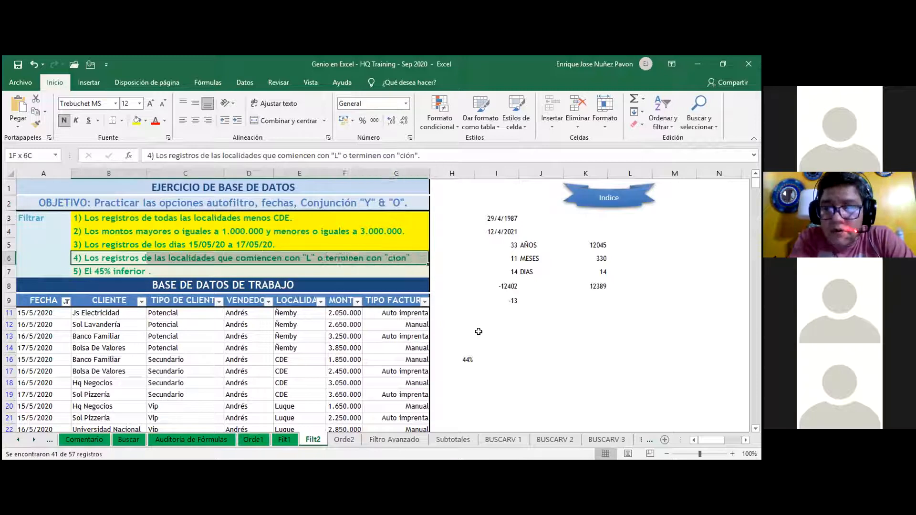
{"action": "key", "text": "shift+Left"}
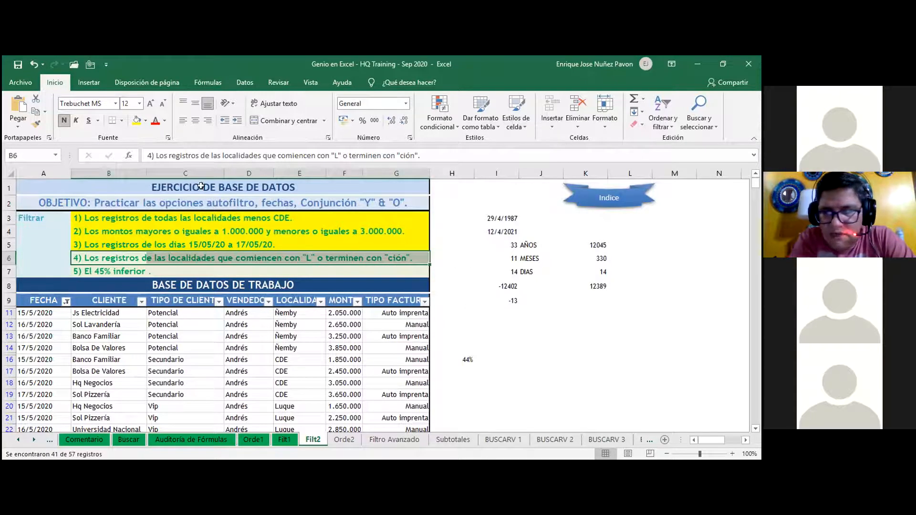
{"action": "left_click", "coordinate": [467, 309]}
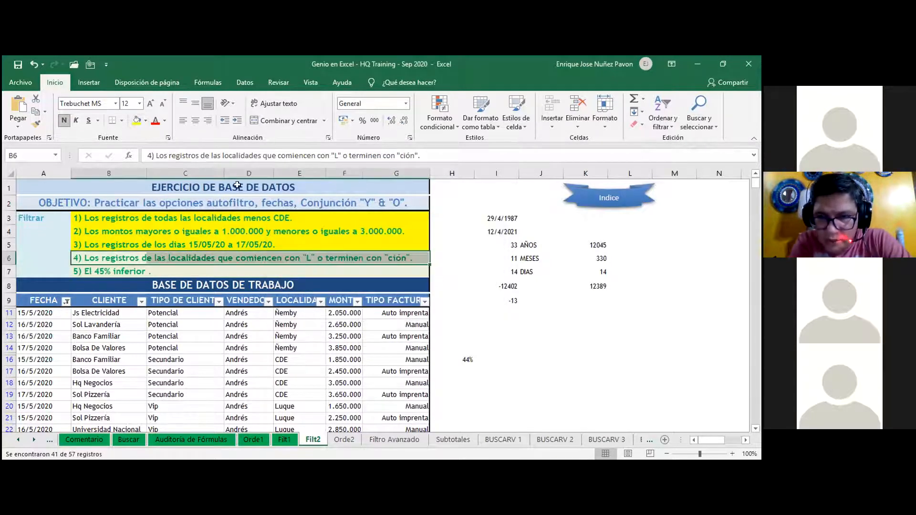
{"action": "left_click", "coordinate": [137, 124]}
{"action": "left_click", "coordinate": [193, 305]}
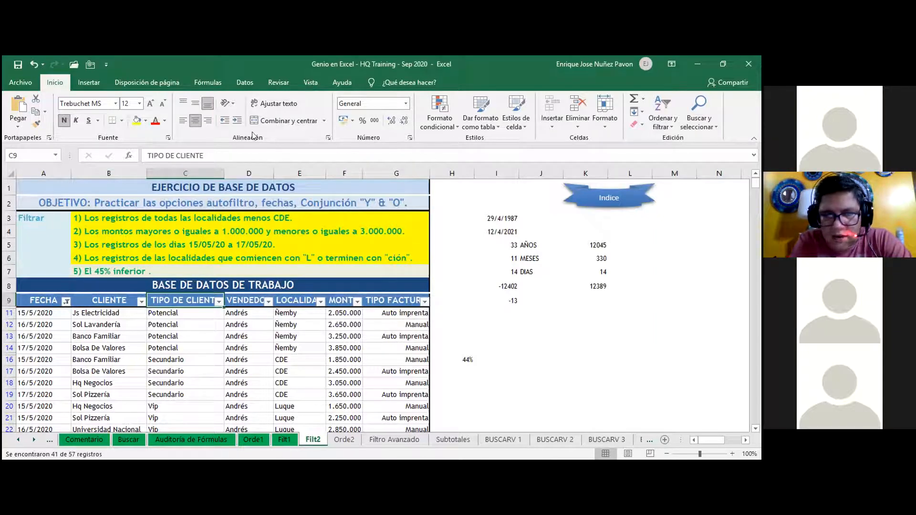
{"action": "left_click", "coordinate": [485, 258]}
{"action": "left_click_drag", "start_coordinate": [525, 257], "coordinate": [488, 253]}
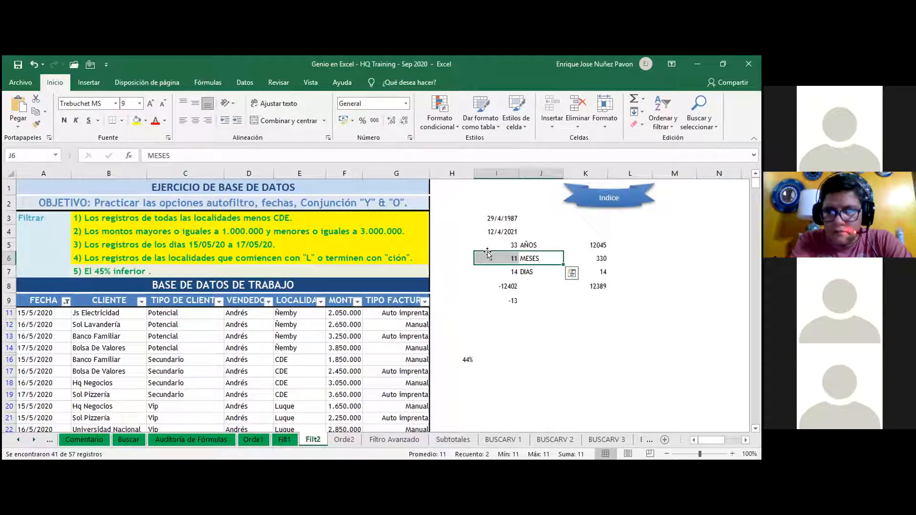
{"action": "left_click", "coordinate": [499, 217]}
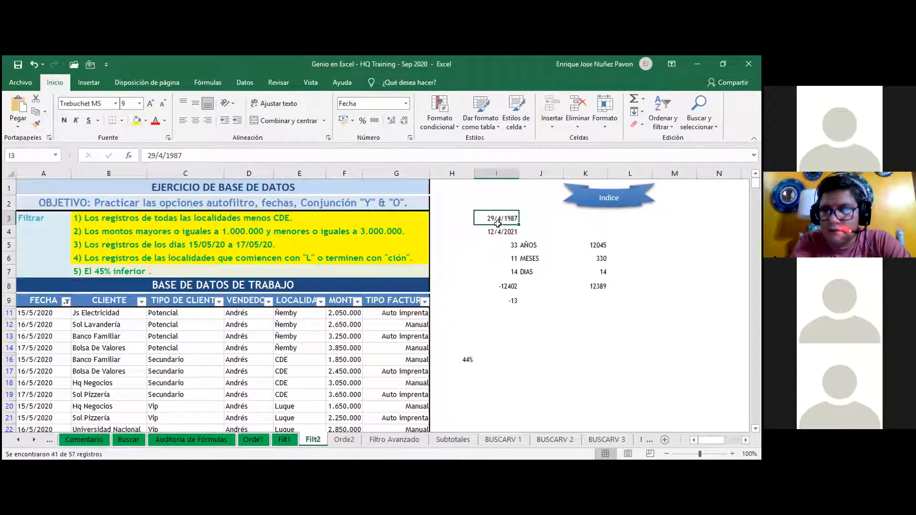
{"action": "left_click", "coordinate": [500, 255]}
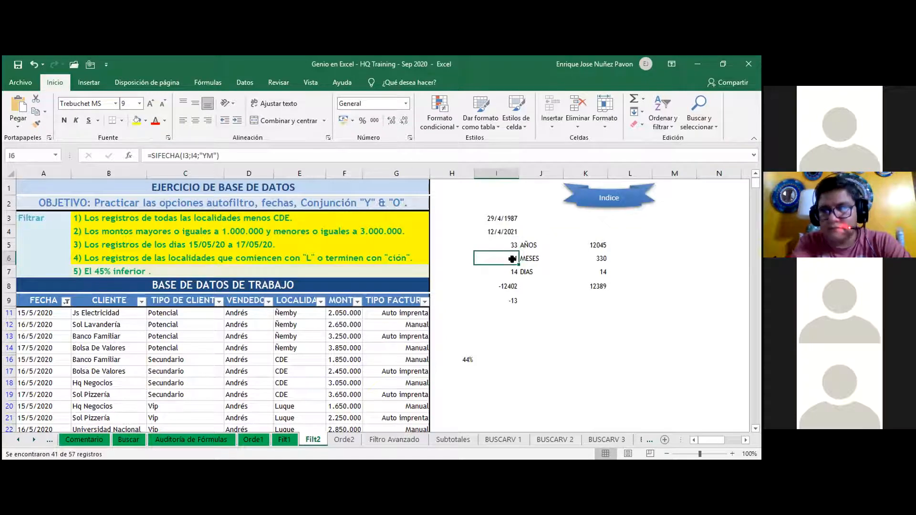
{"action": "left_click", "coordinate": [496, 229]}
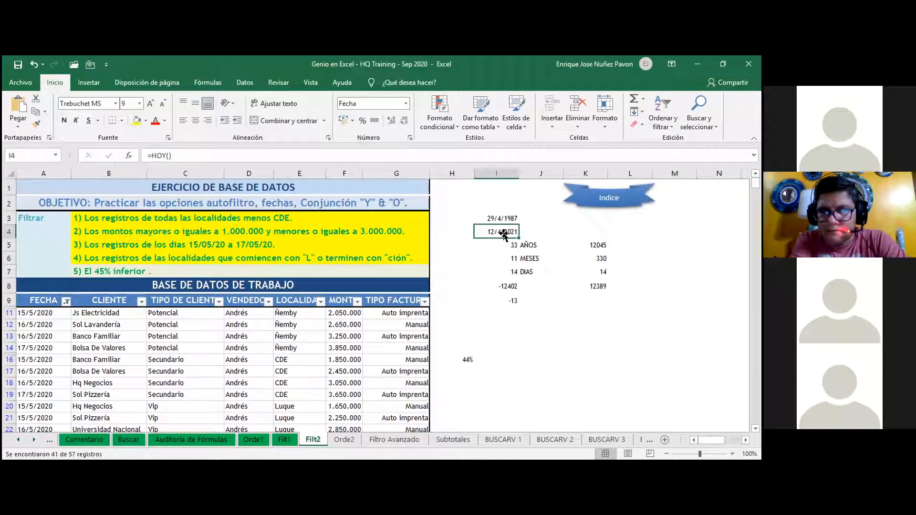
{"action": "left_click", "coordinate": [504, 260]}
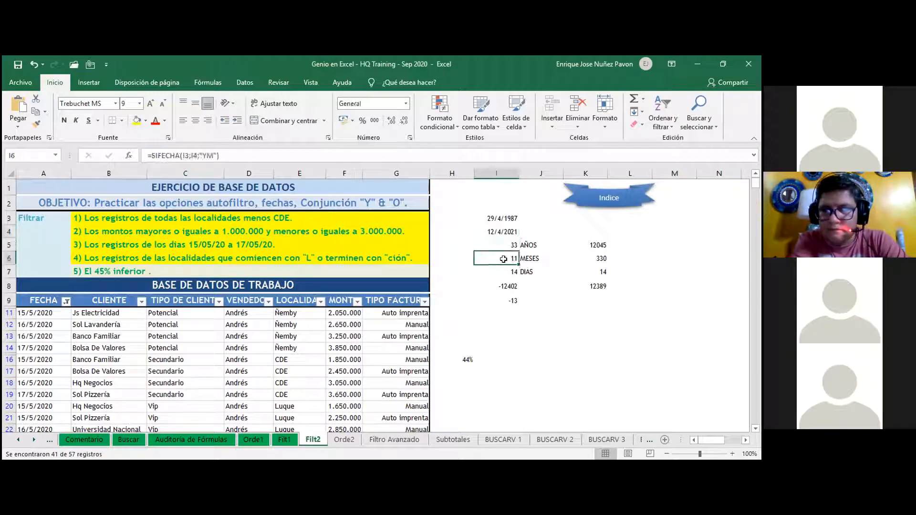
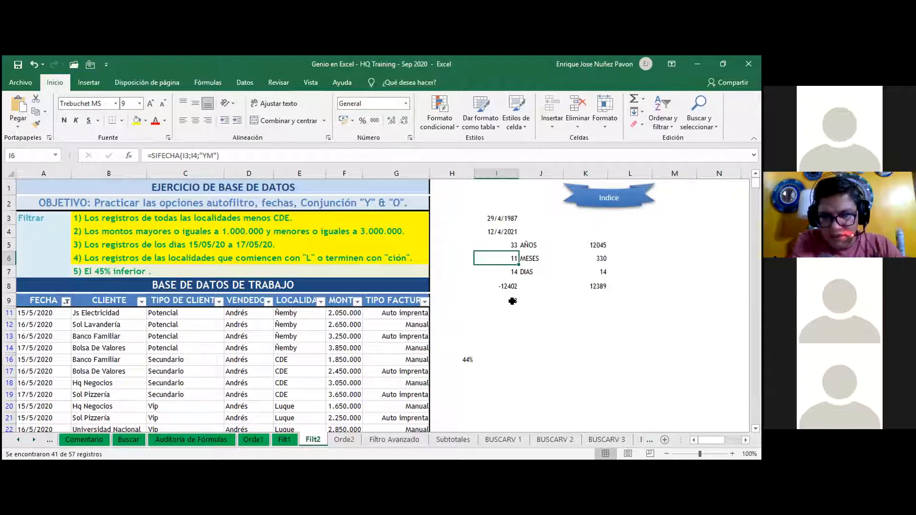
Clear -12402 from I8 and 12389 from K8, then start a new formula in I8
{"action": "left_click", "coordinate": [512, 301]}
{"action": "key", "text": "Up"}
{"action": "key", "text": "Delete"}
{"action": "key", "text": "Right"}
{"action": "key", "text": "Right"}
{"action": "key", "text": "Delete"}
{"action": "key", "text": "Left"}
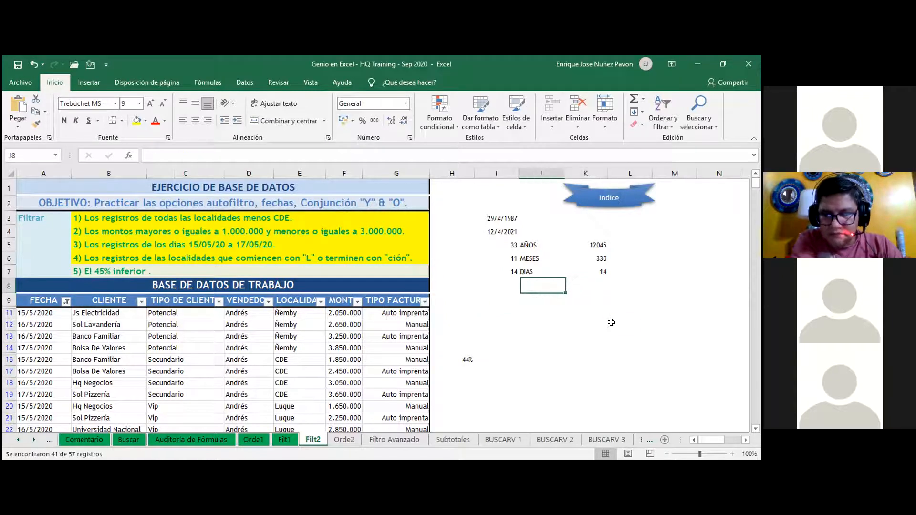
{"action": "key", "text": "Left"}
{"action": "type", "text": "="}
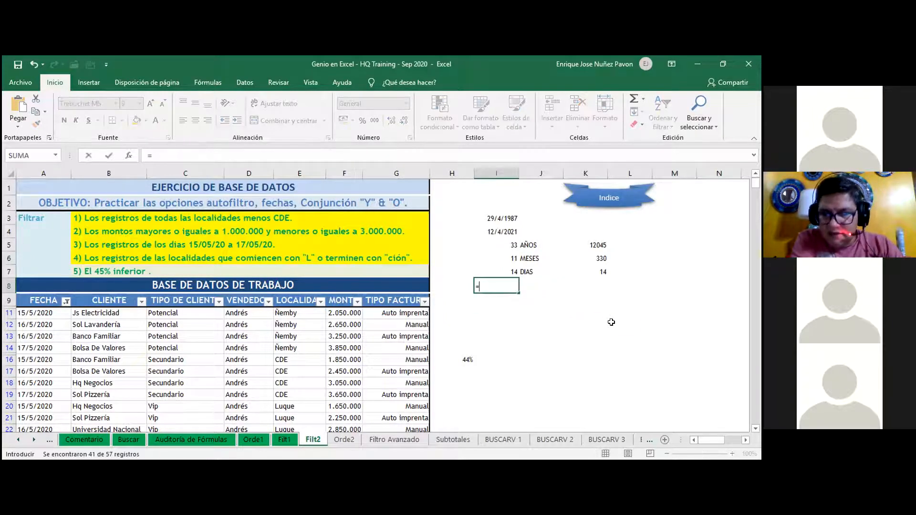
{"action": "type", "text": "CON"}
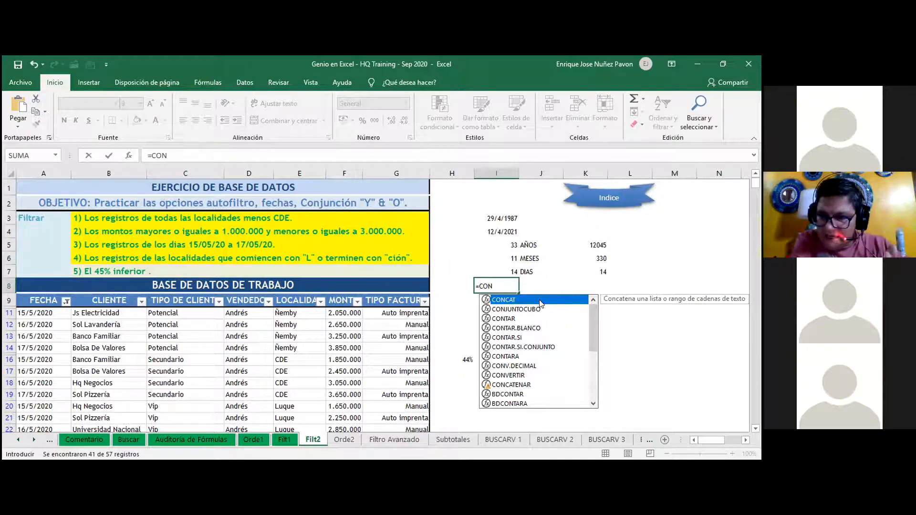
Begin the I8 text formula with the years value from I5 followed by a separator
{"action": "key", "text": "BackSpace"}
{"action": "key", "text": "BackSpace"}
{"action": "key", "text": "BackSpace"}
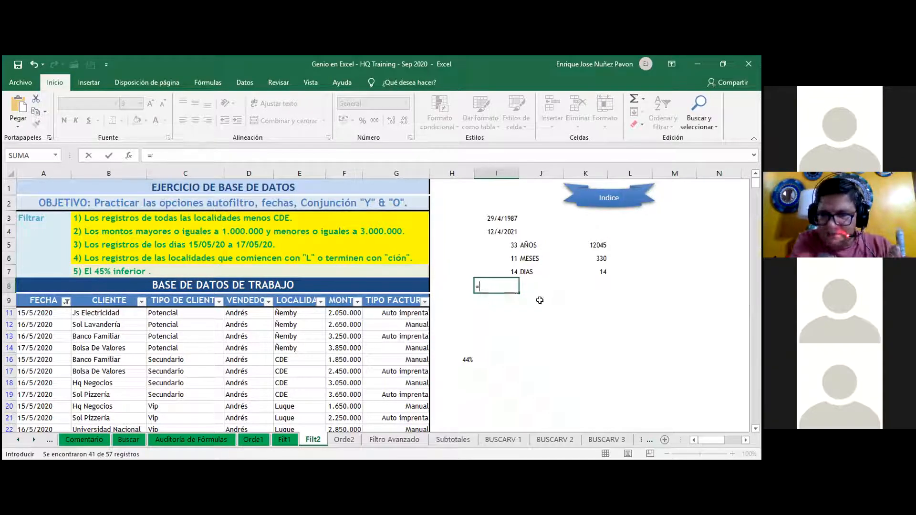
{"action": "left_click", "coordinate": [512, 246]}
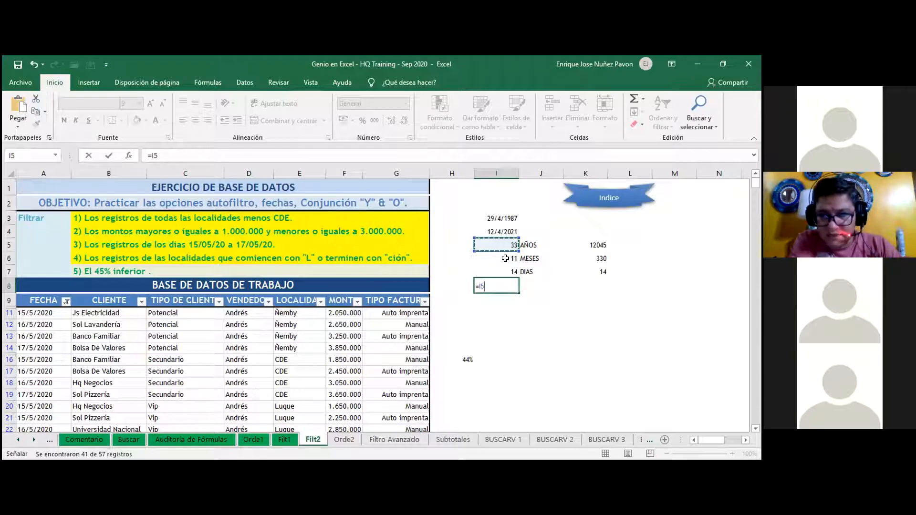
{"action": "type", "text": "&"}
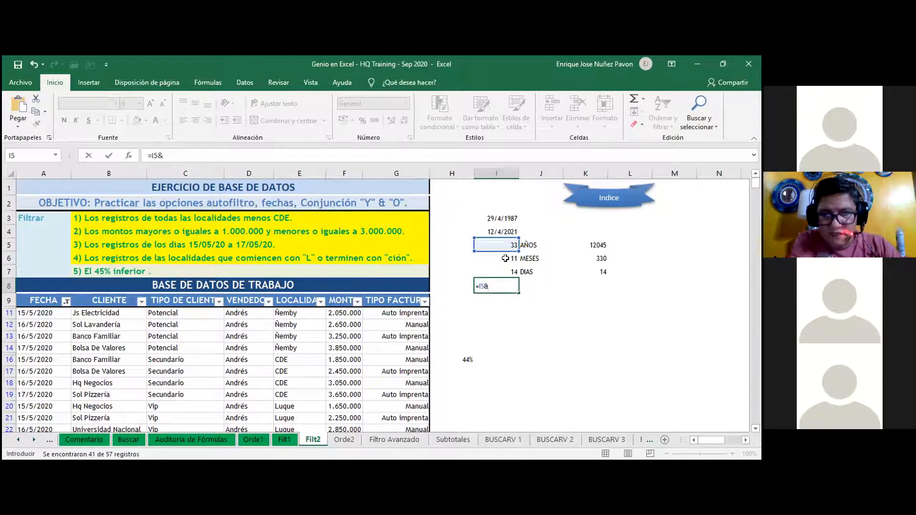
{"action": "key", "text": "Down"}
{"action": "key", "text": "Up"}
{"action": "key", "text": "Up"}
{"action": "key", "text": "Up"}
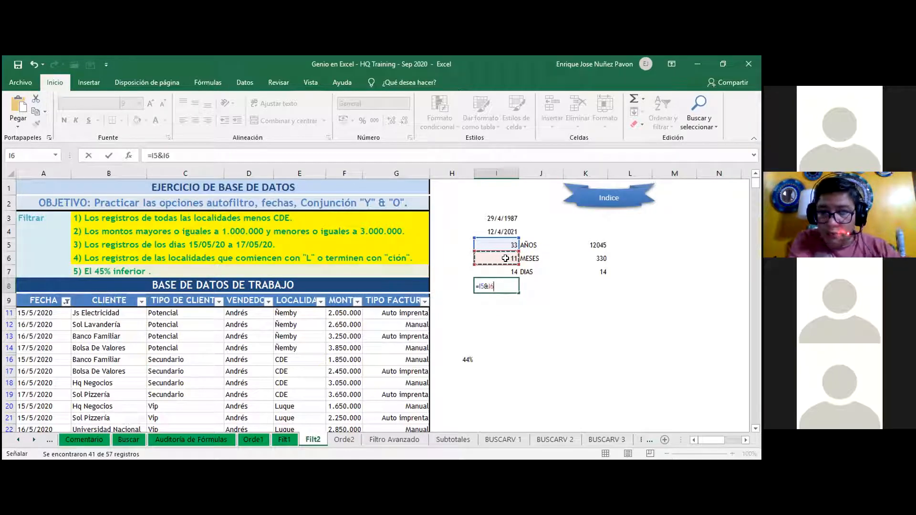
{"action": "key", "text": "BackSpace"}
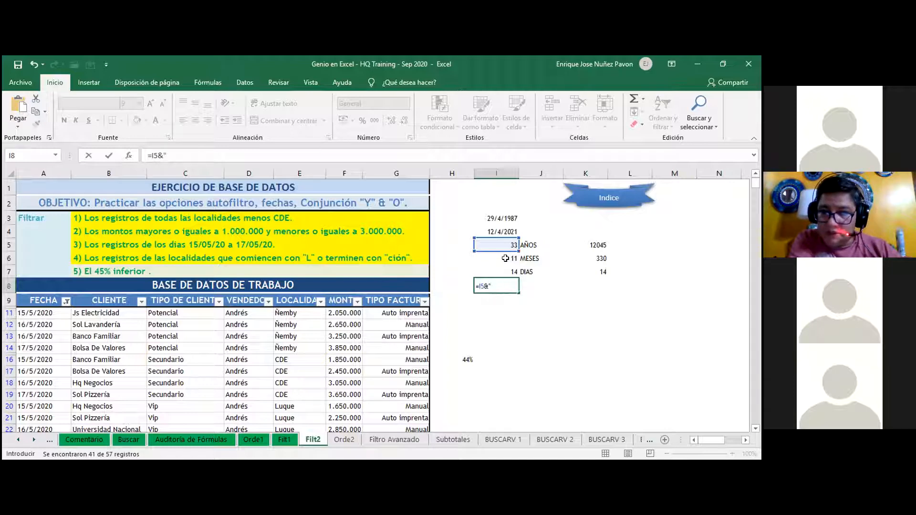
{"action": "type", "text": "\""}
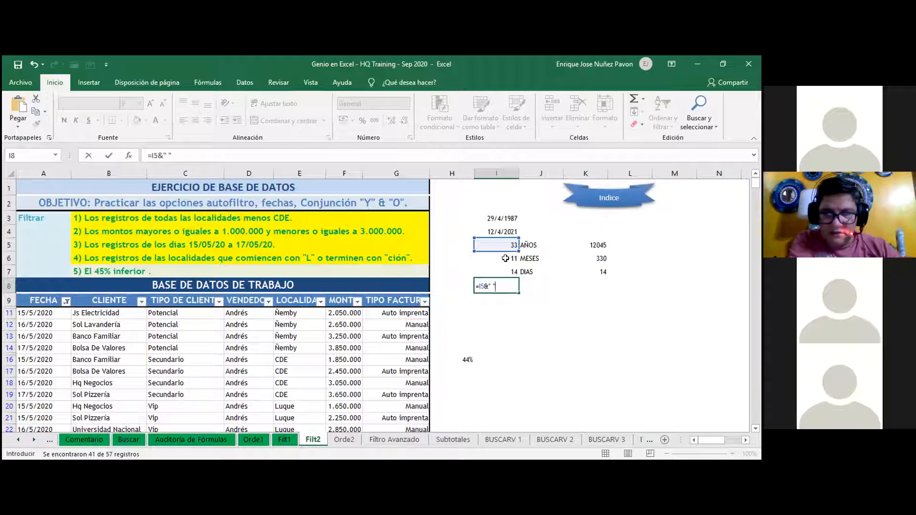
{"action": "type", "text": "&"}
{"action": "left_click", "coordinate": [505, 258]}
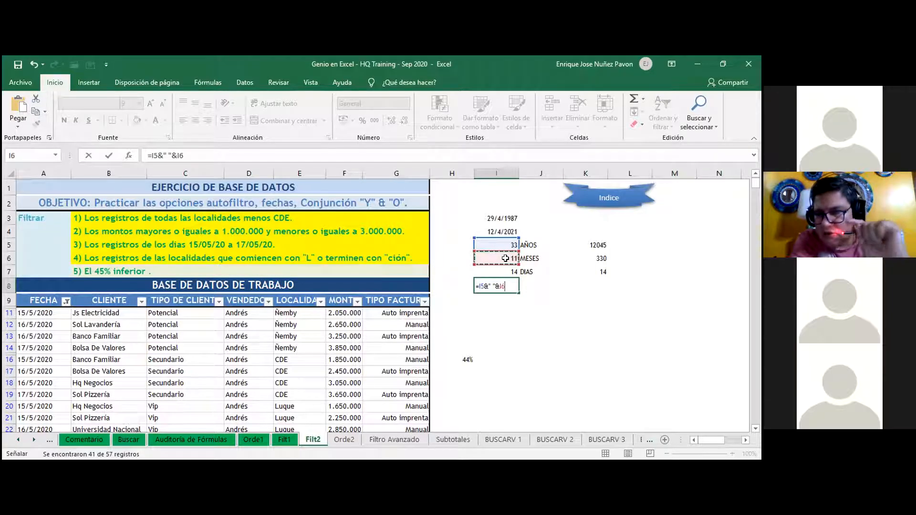
Append the AÑOS label from J5 and months from I6, committing I8 as '33 AÑOS, 11,'
{"action": "key", "text": "Up"}
{"action": "key", "text": "Right"}
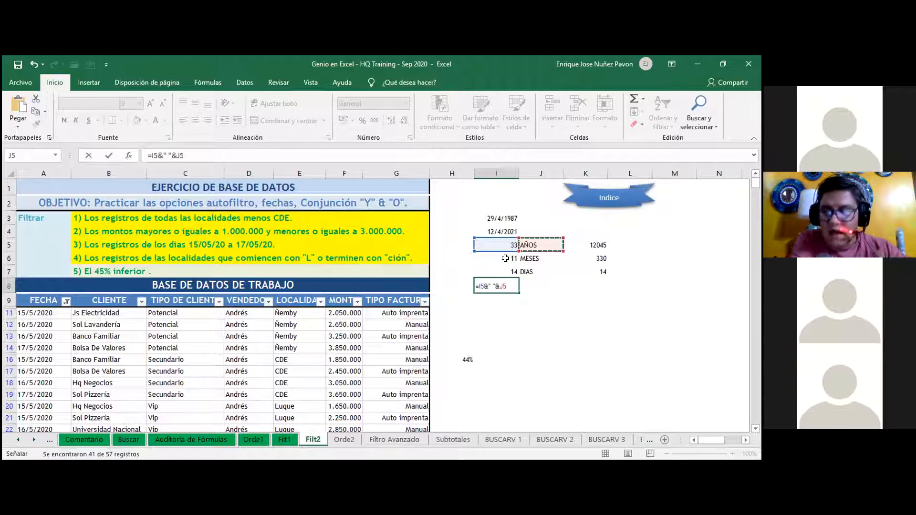
{"action": "type", "text": "&"}
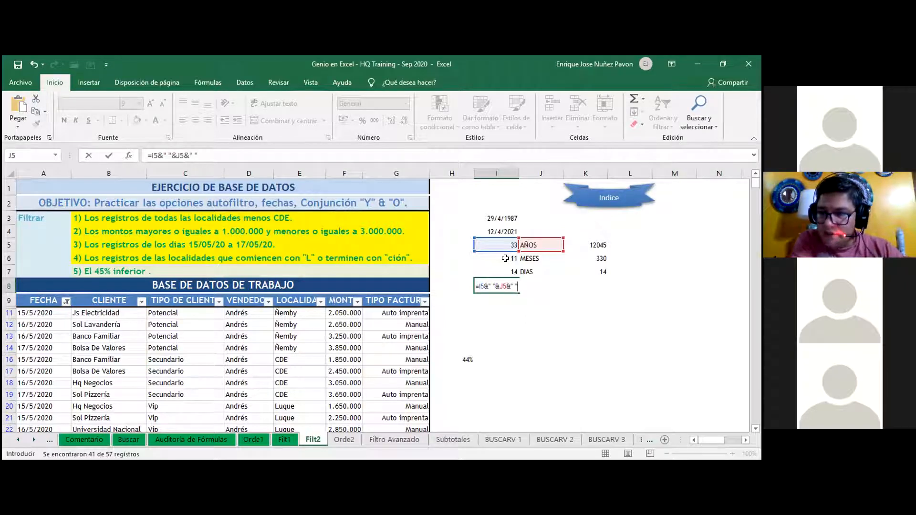
{"action": "key", "text": "BackSpace"}
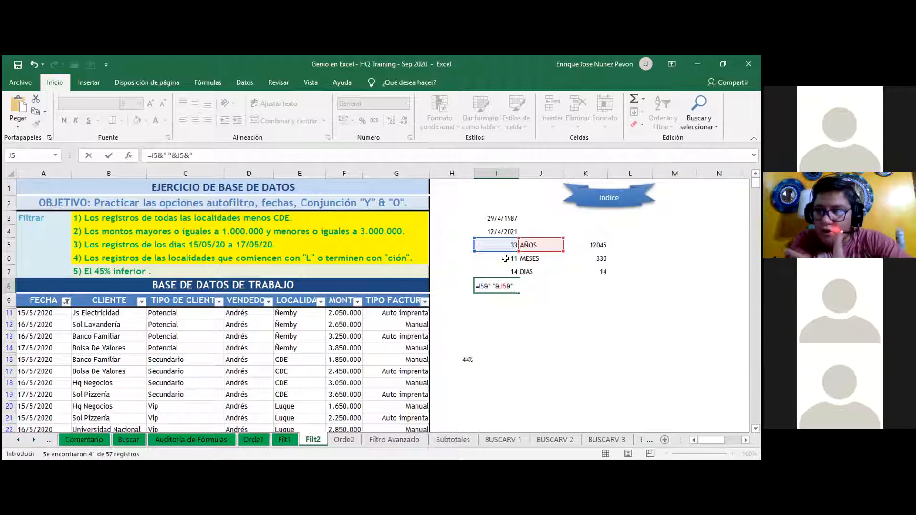
{"action": "type", "text": "\""}
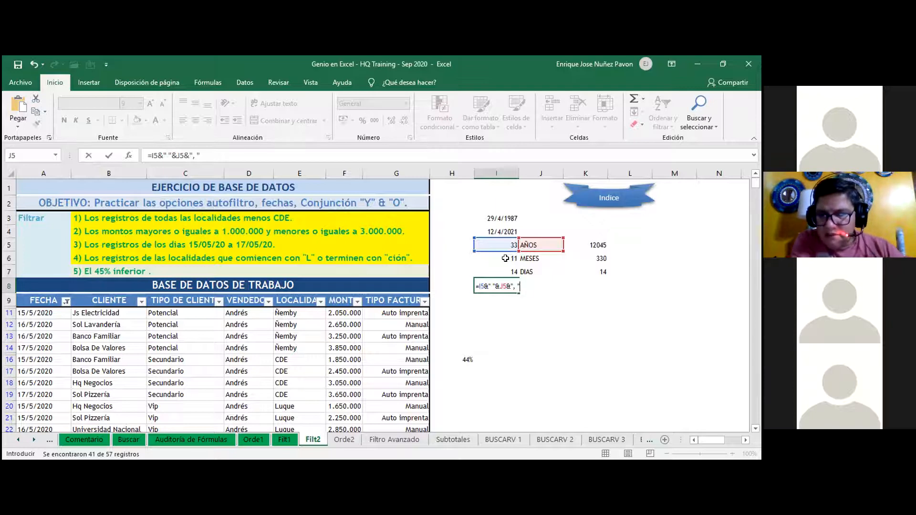
{"action": "type", "text": "&"}
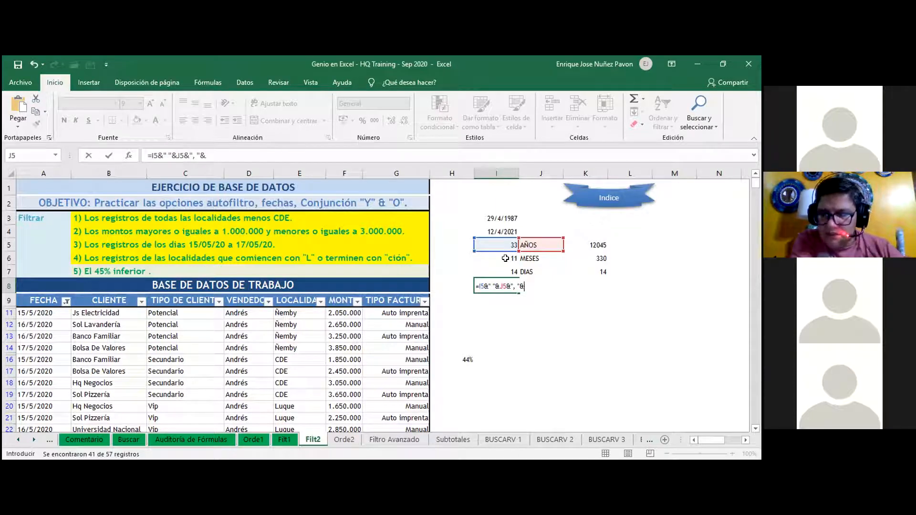
{"action": "left_click", "coordinate": [505, 258]}
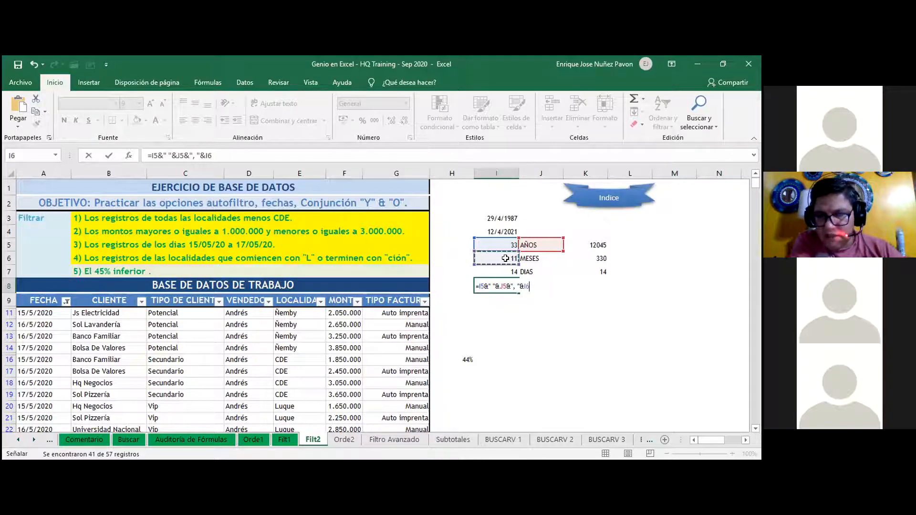
{"action": "type", "text": "&"}
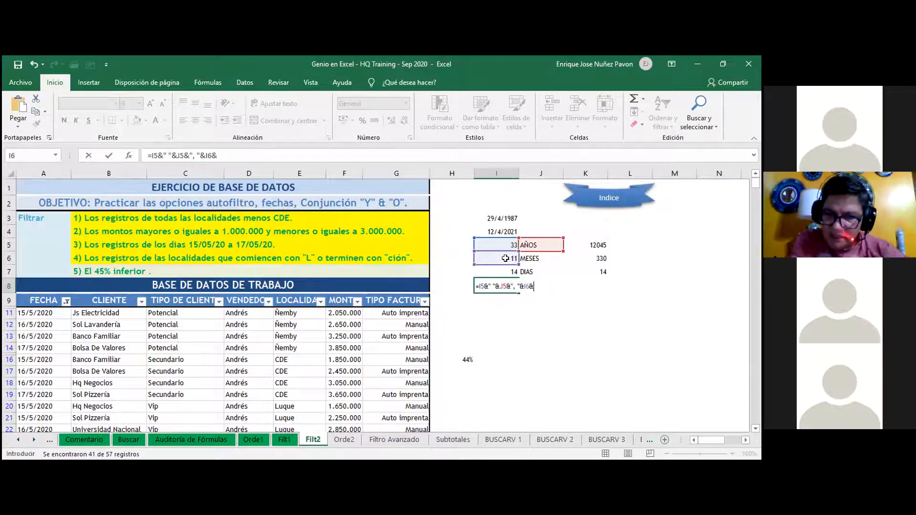
{"action": "type", "text": "\""}
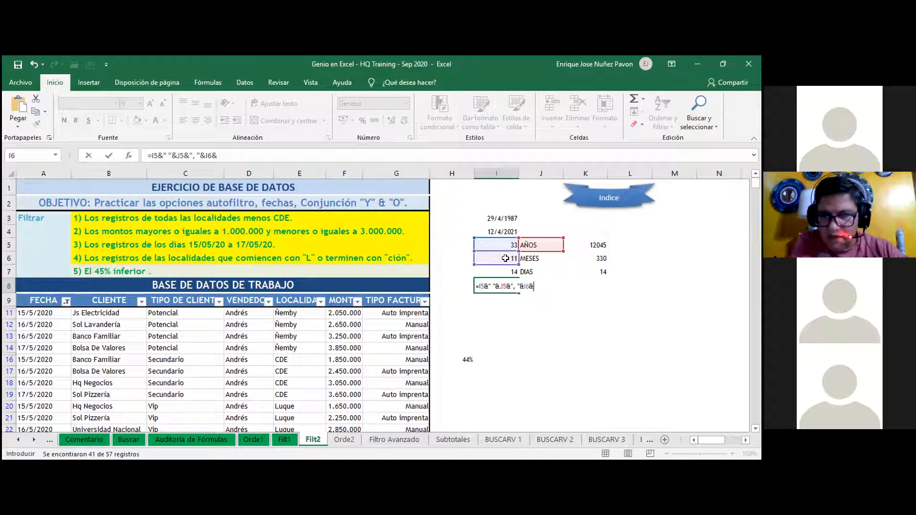
{"action": "type", "text": ","}
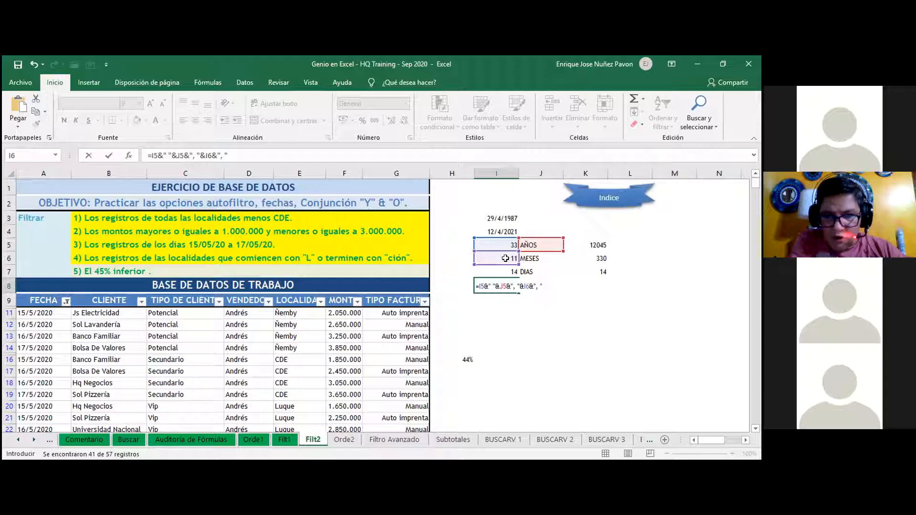
{"action": "key", "text": "ctrl+Return"}
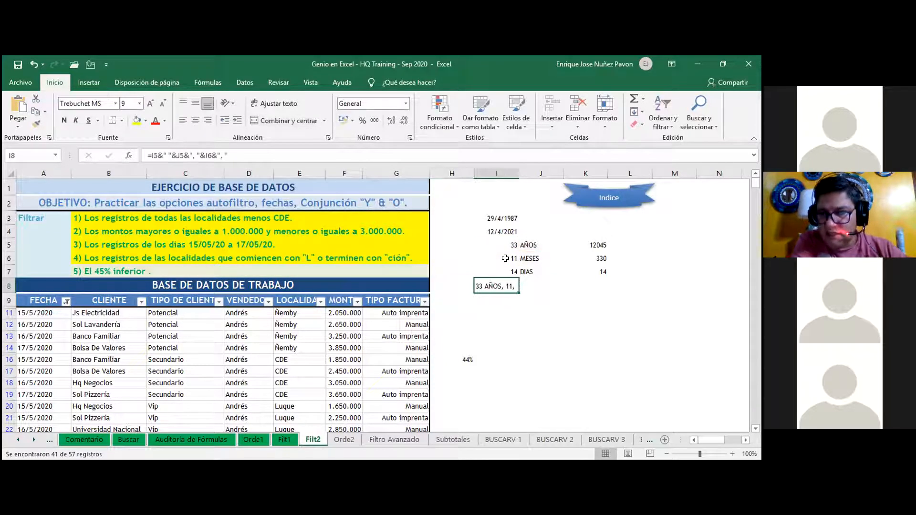
Edit the I8 formula to add the MESES label from J6 after the months value
{"action": "key", "text": "F2"}
{"action": "key", "text": "Left"}
{"action": "key", "text": "Left"}
{"action": "key", "text": "BackSpace"}
{"action": "key", "text": "Right"}
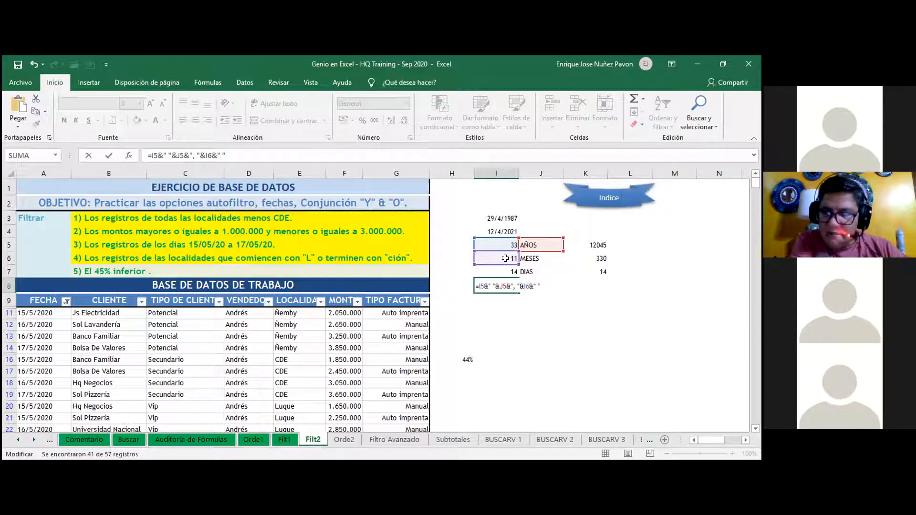
{"action": "type", "text": "&"}
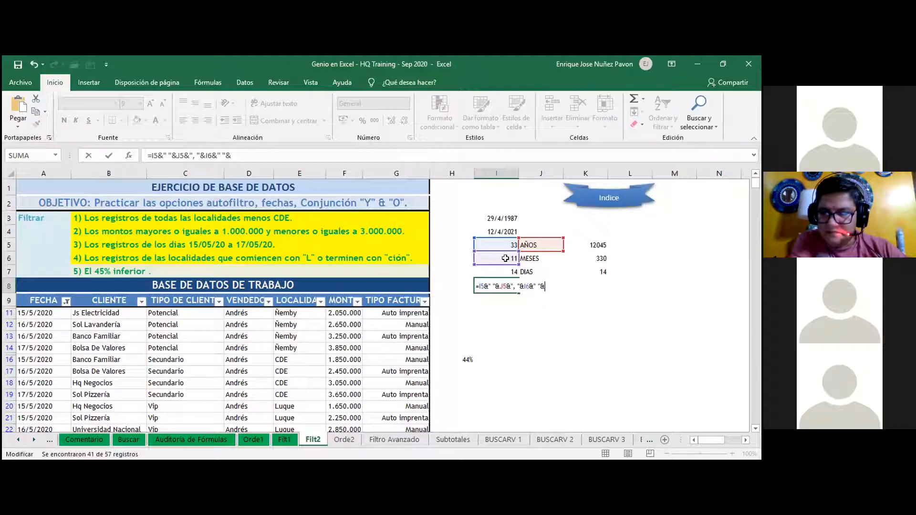
{"action": "left_click", "coordinate": [530, 255]}
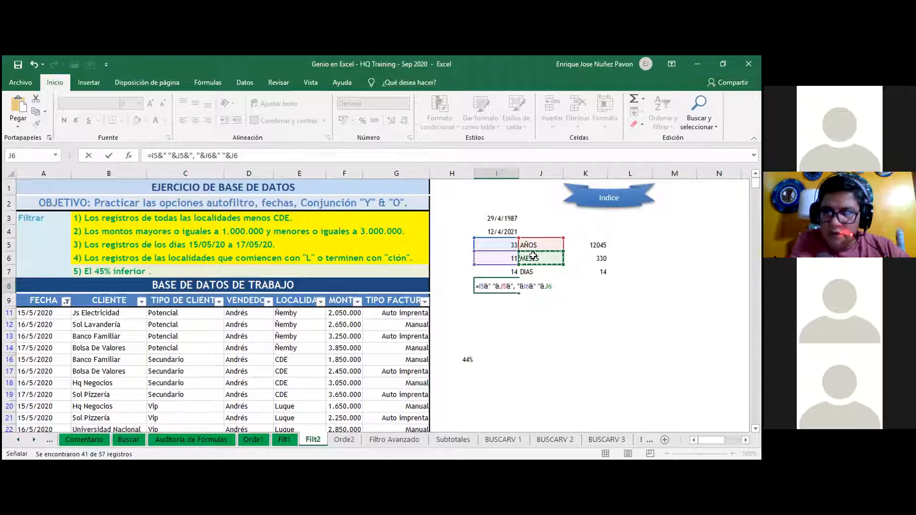
{"action": "type", "text": "&"}
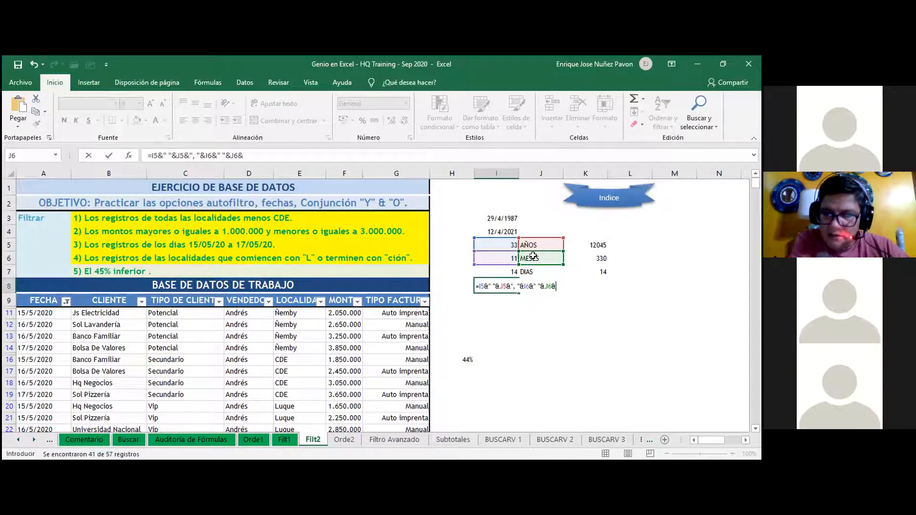
{"action": "type", "text": "\""}
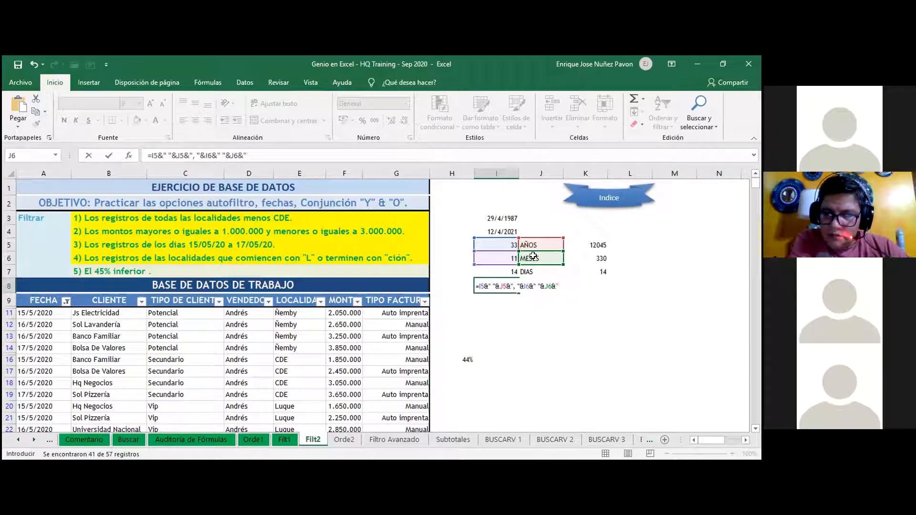
{"action": "type", "text": ", \"&"}
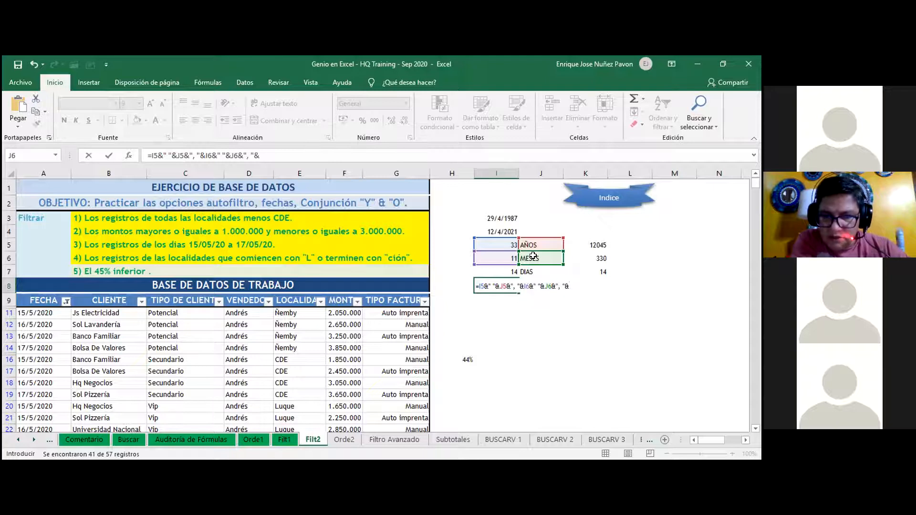
Append days from I7 and DIAS from J7, accepting the correction to show '33 AÑOS, 11 MESES, 14 DIAS'
{"action": "left_click", "coordinate": [507, 271]}
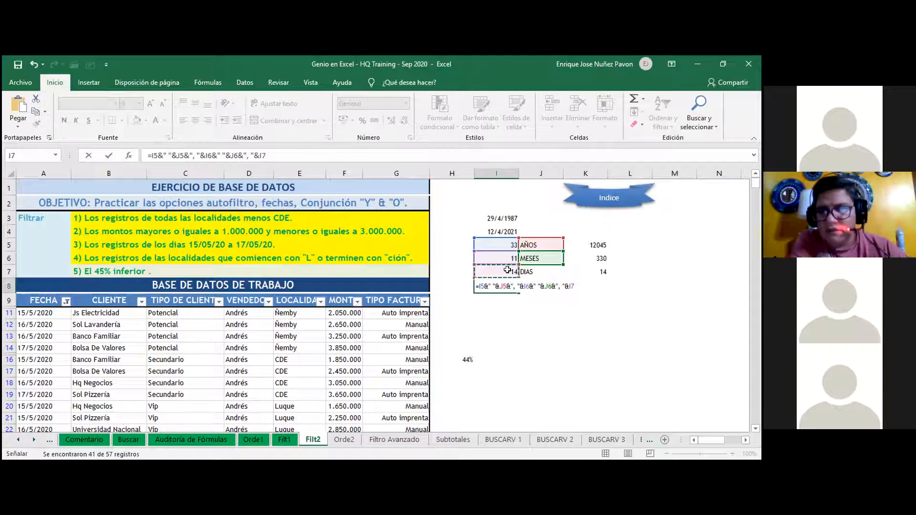
{"action": "type", "text": "&"}
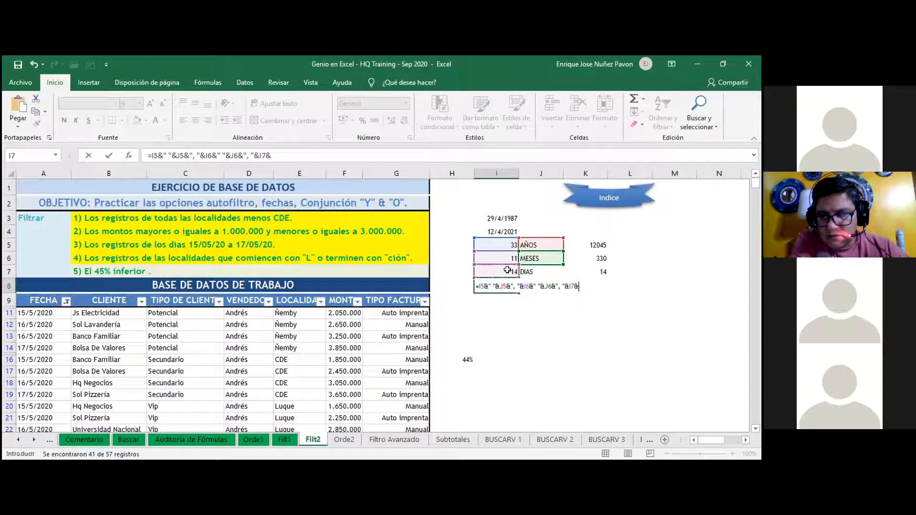
{"action": "type", "text": "\" \""}
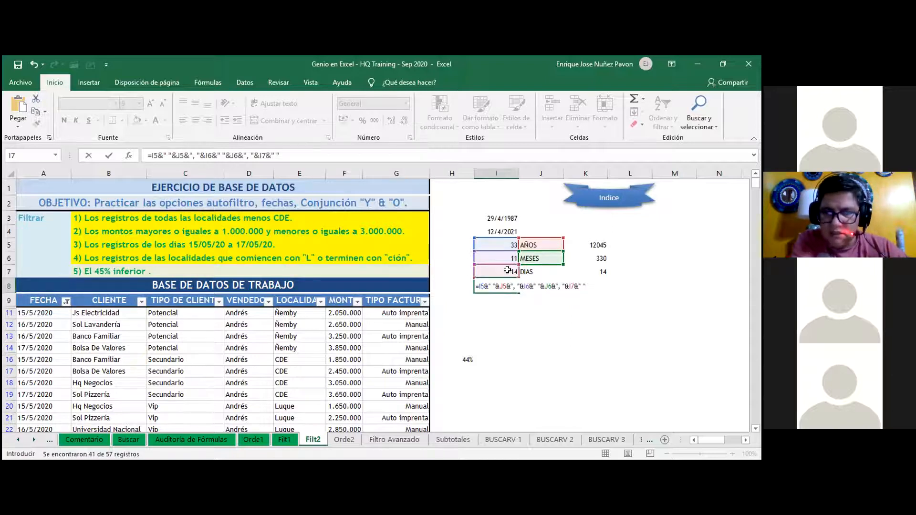
{"action": "type", "text": "&"}
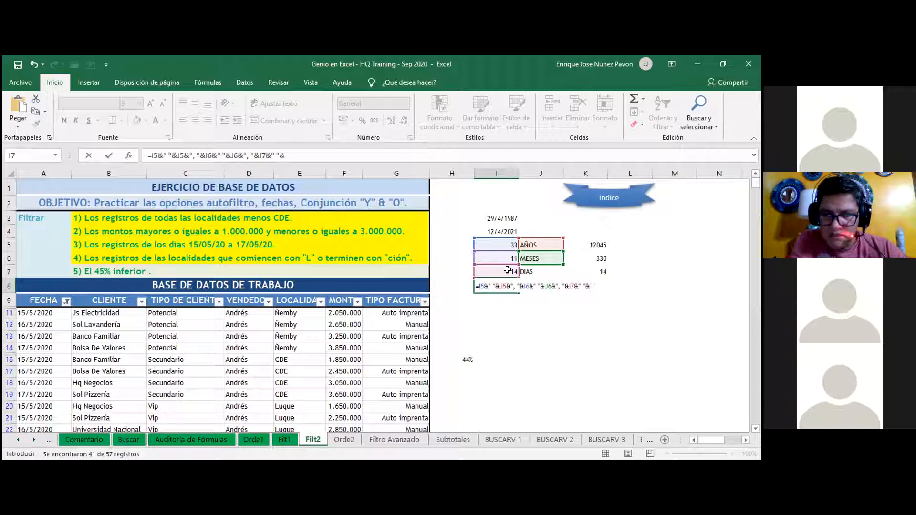
{"action": "left_click", "coordinate": [533, 270]}
{"action": "type", "text": "&"}
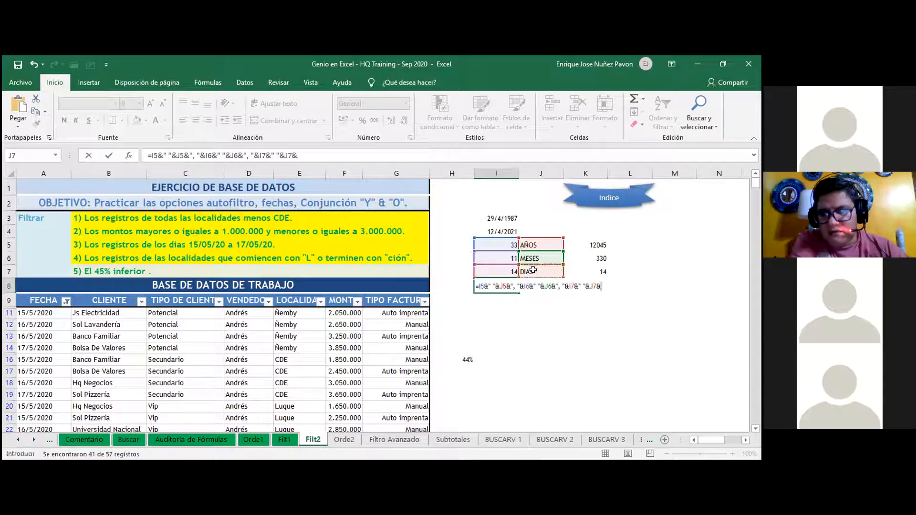
{"action": "key", "text": "Return"}
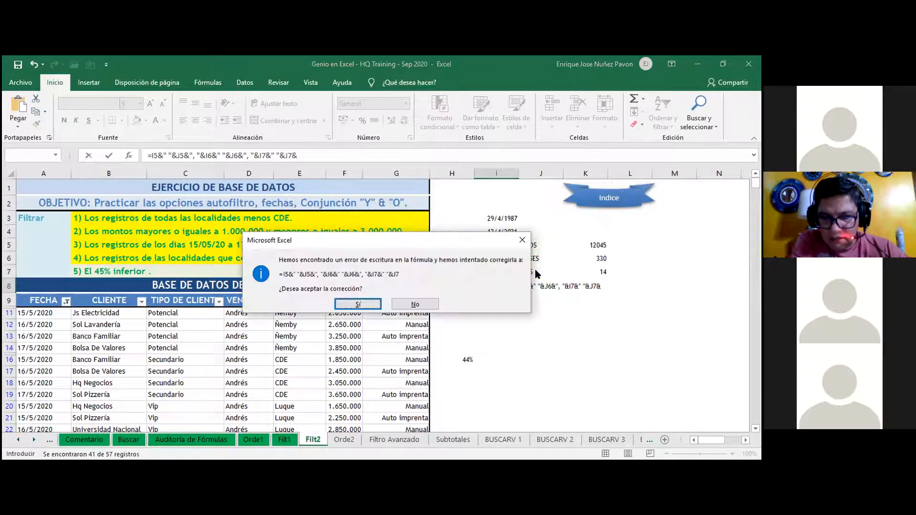
{"action": "key", "text": "Return"}
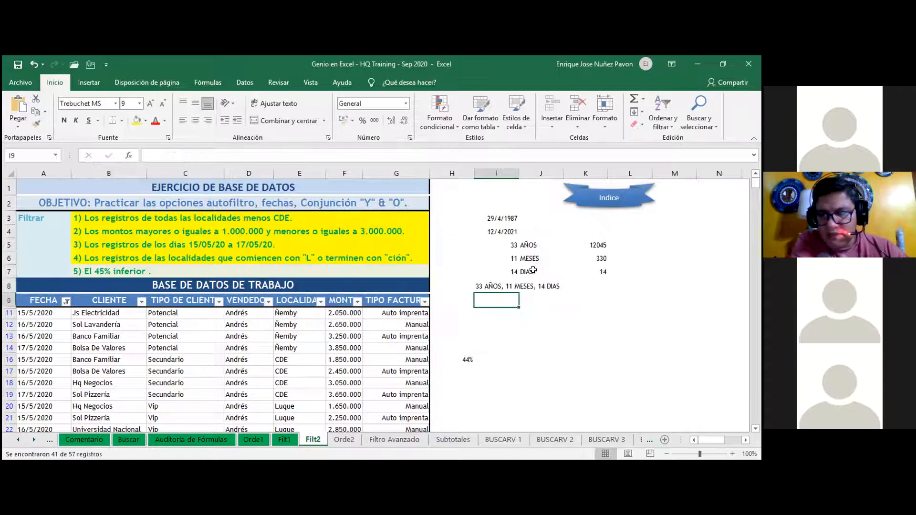
{"action": "key", "text": "Up"}
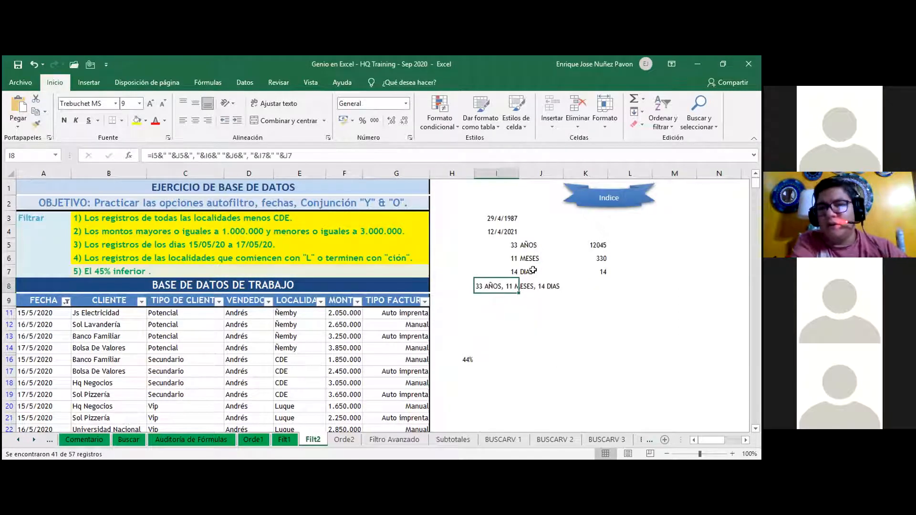
{"action": "key", "text": "Down"}
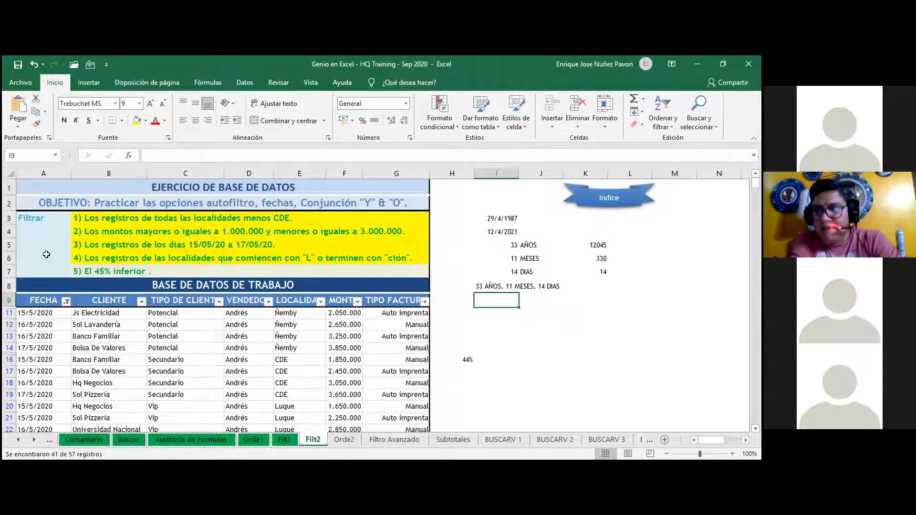
{"action": "left_click", "coordinate": [95, 257]}
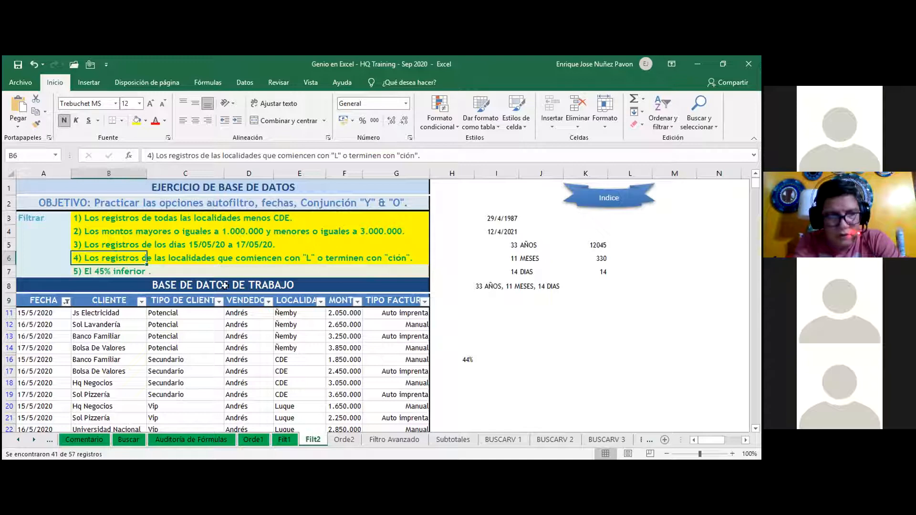
Clear the FECHA filter so all dates show again
{"action": "left_click", "coordinate": [194, 324]}
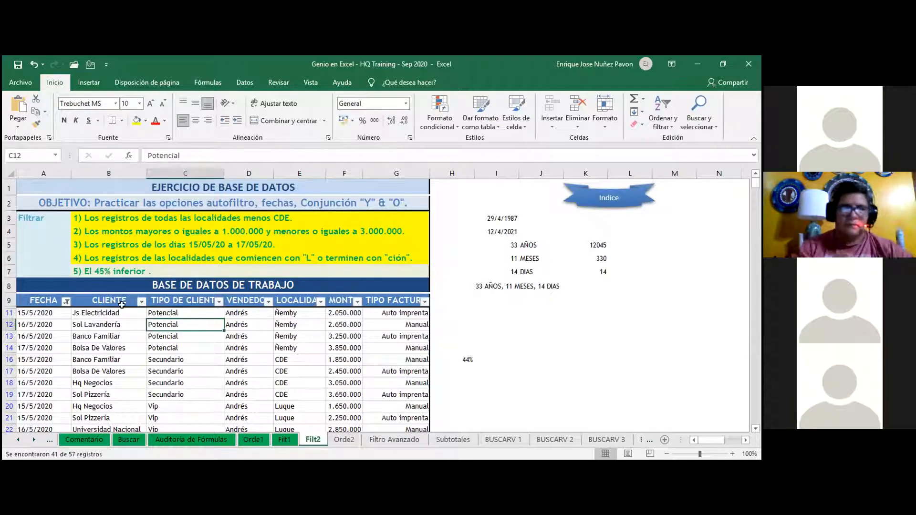
{"action": "left_click", "coordinate": [67, 301]}
{"action": "left_click", "coordinate": [35, 179]}
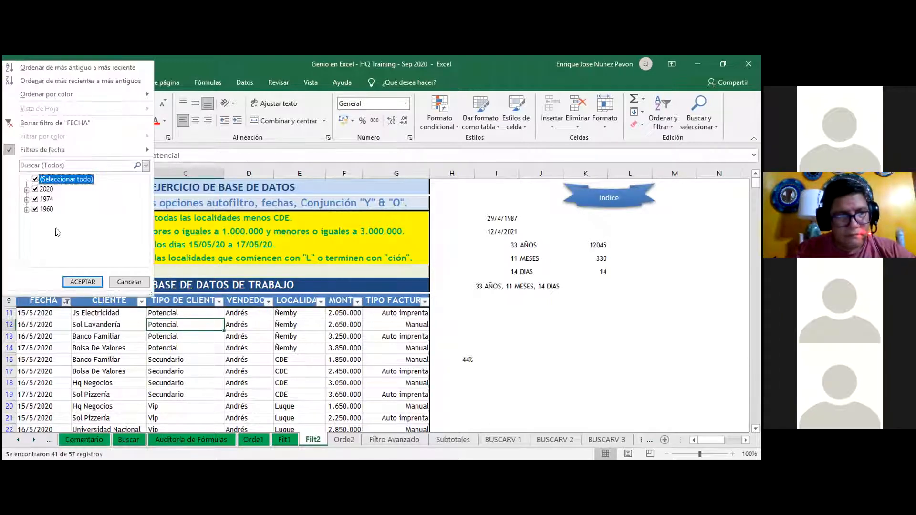
{"action": "left_click", "coordinate": [82, 282]}
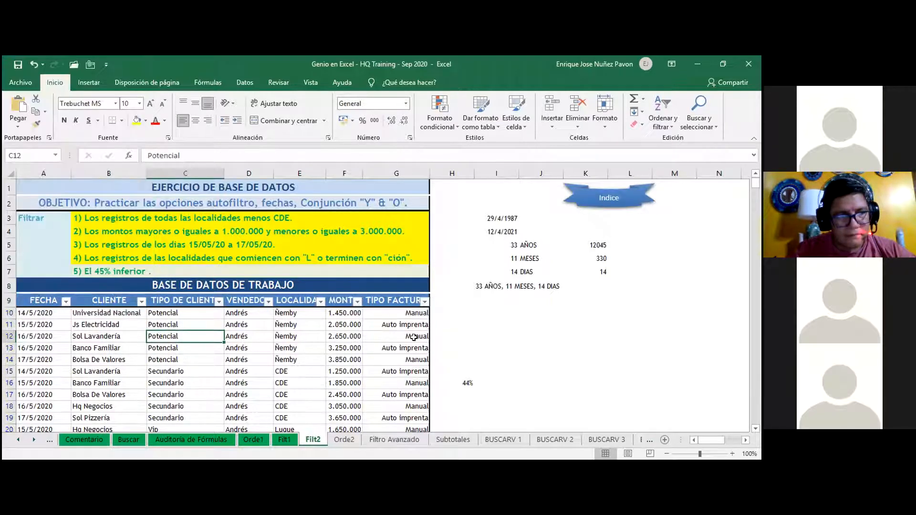
Start a LOCALIDAD custom text filter with a 'begins with' first condition joined by O
{"action": "left_click", "coordinate": [320, 302]}
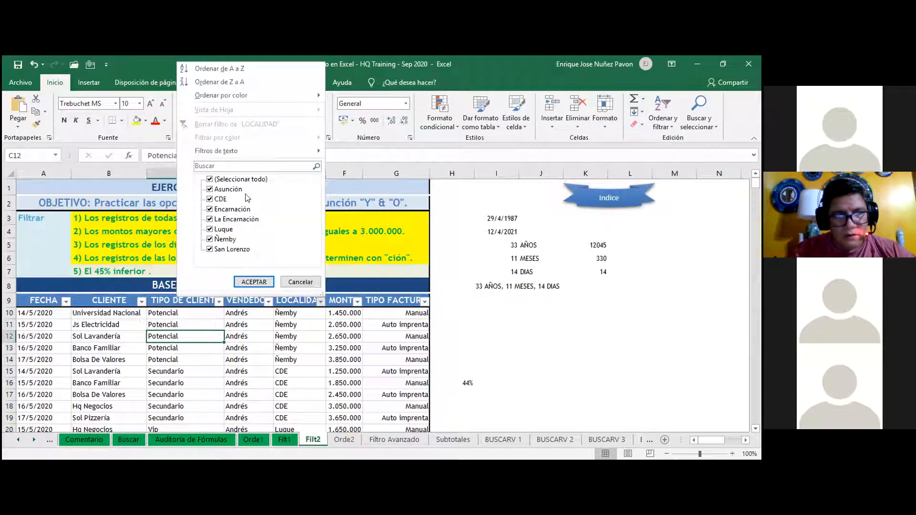
{"action": "left_click", "coordinate": [257, 151]}
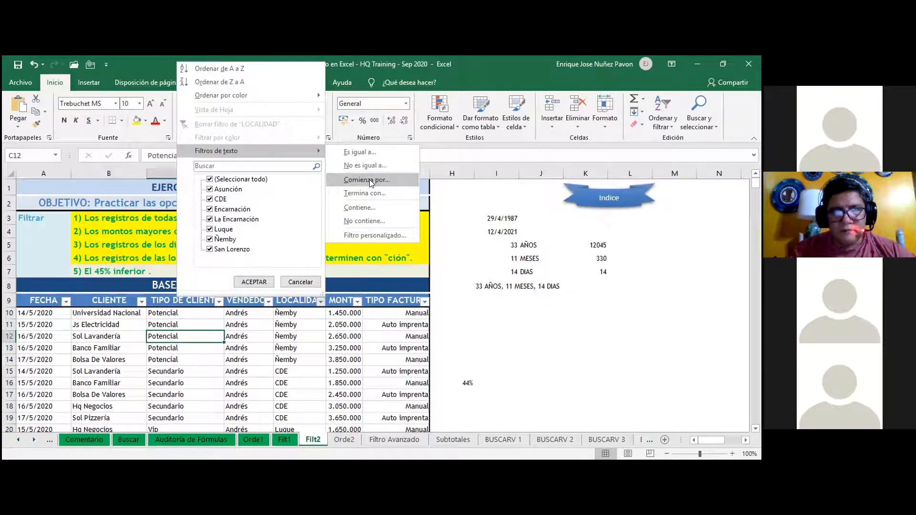
{"action": "left_click", "coordinate": [370, 235]}
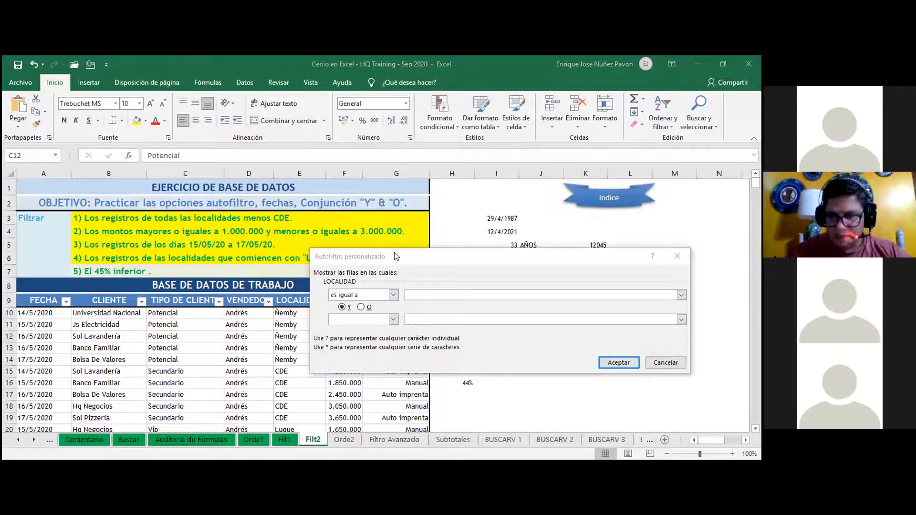
{"action": "left_click_drag", "start_coordinate": [395, 256], "coordinate": [414, 287]}
{"action": "left_click", "coordinate": [412, 325]}
{"action": "scroll", "coordinate": [395, 353], "scroll_direction": "down", "scroll_amount": 1}
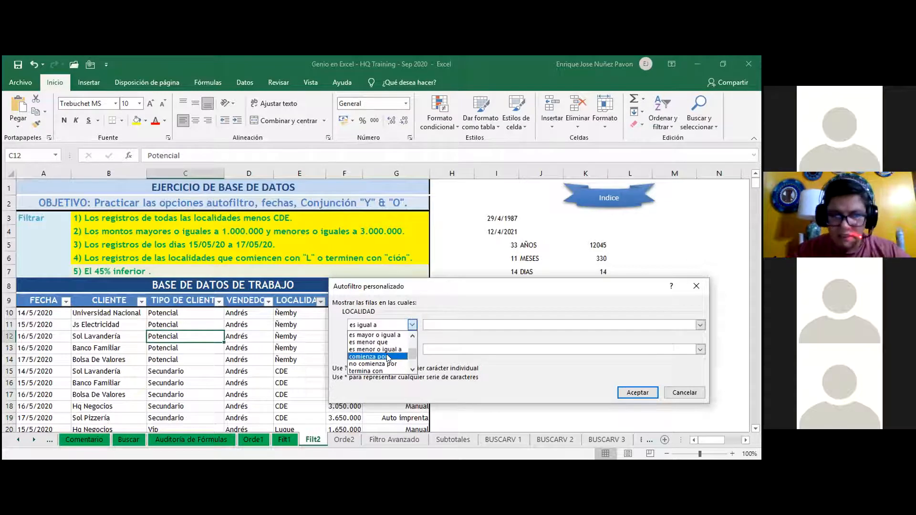
{"action": "left_click", "coordinate": [387, 357]}
{"action": "left_click", "coordinate": [413, 349]}
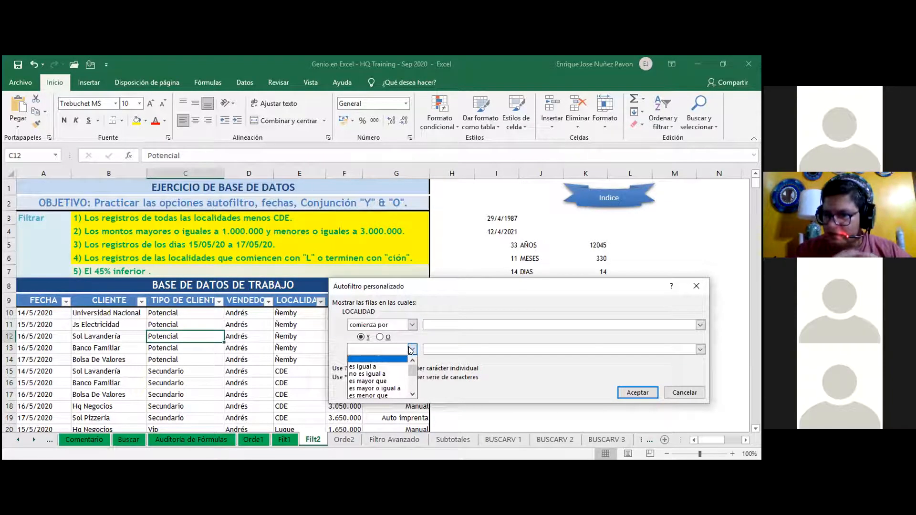
{"action": "left_click", "coordinate": [381, 337]}
Make the second condition 'ends with', entering 'L' and 'ción' as the two values
{"action": "left_click", "coordinate": [412, 349]}
{"action": "scroll", "coordinate": [390, 382], "scroll_direction": "down", "scroll_amount": 2}
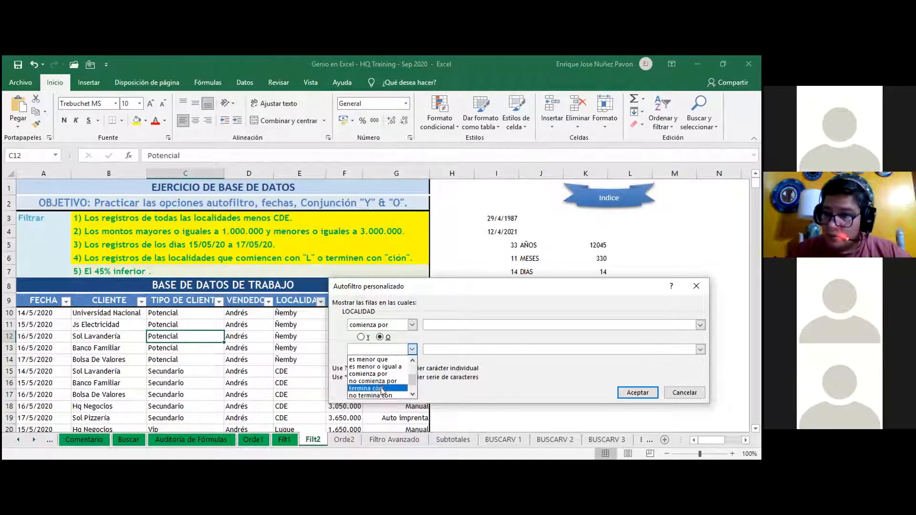
{"action": "left_click", "coordinate": [382, 389]}
{"action": "left_click", "coordinate": [448, 323]}
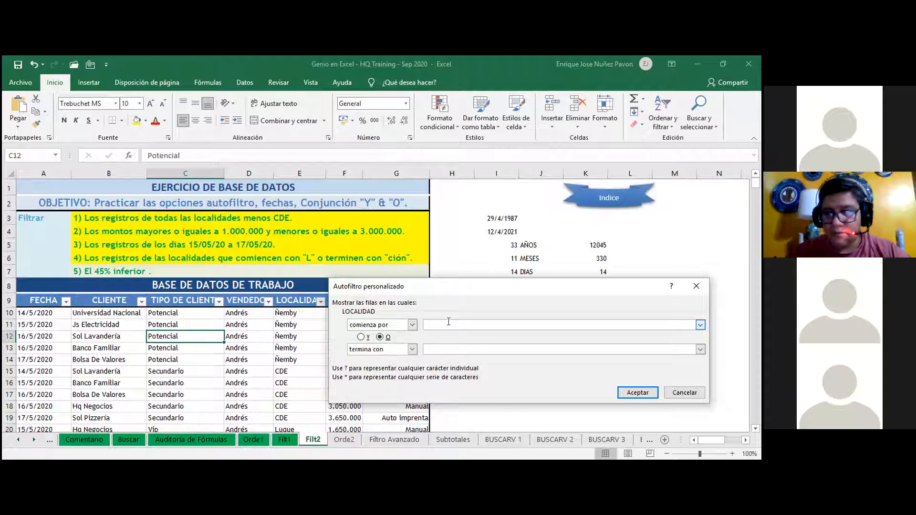
{"action": "type", "text": "l"}
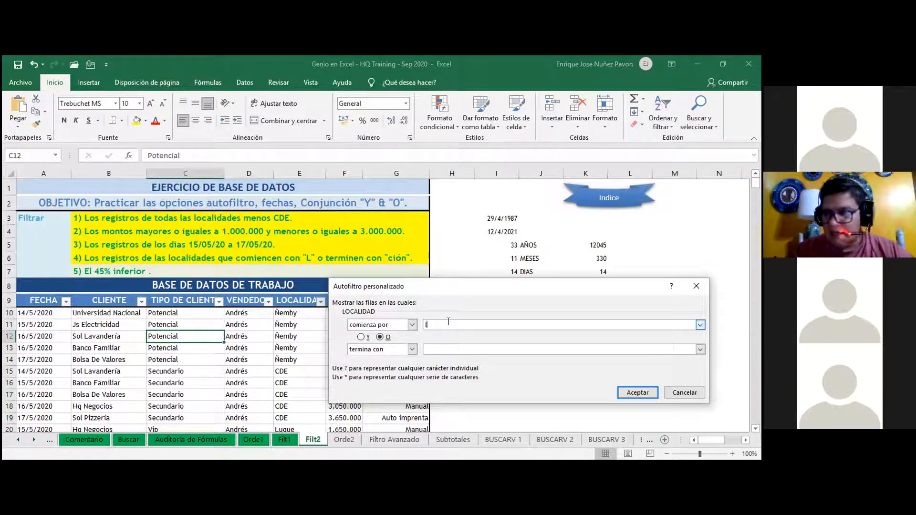
{"action": "type", "text": "L"}
{"action": "left_click", "coordinate": [440, 349]}
{"action": "type", "text": "ci"}
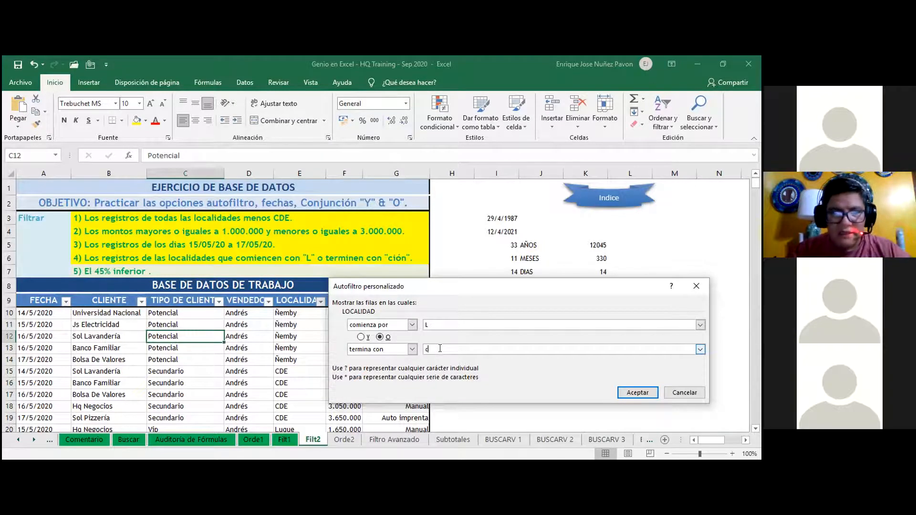
{"action": "type", "text": "ón"}
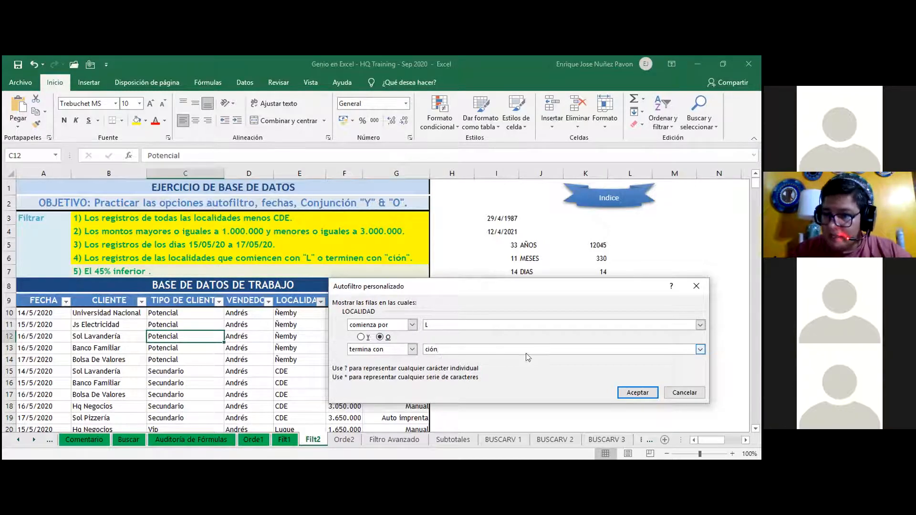
Apply the begins-with-L or ends-with-ción filter and review the 29 matching rows
{"action": "left_click", "coordinate": [637, 393]}
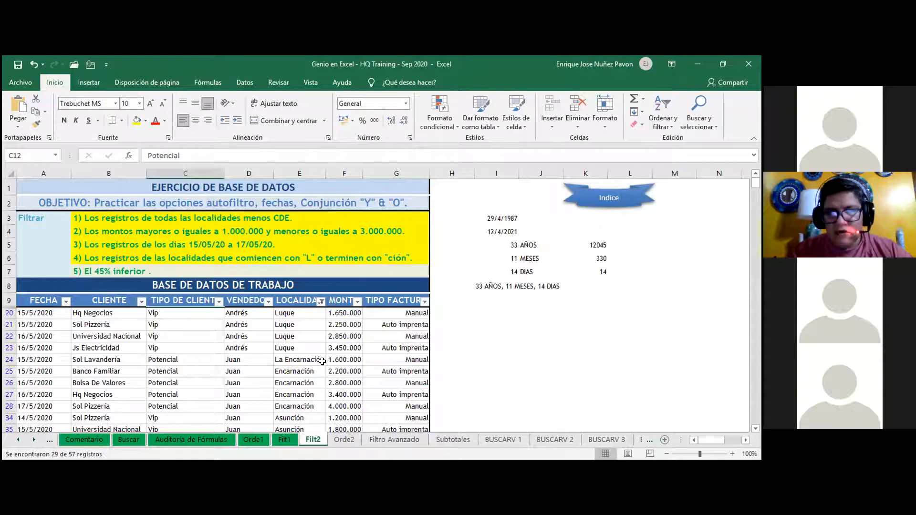
{"action": "scroll", "coordinate": [322, 362], "scroll_direction": "down", "scroll_amount": 3}
{"action": "scroll", "coordinate": [322, 361], "scroll_direction": "down", "scroll_amount": 6}
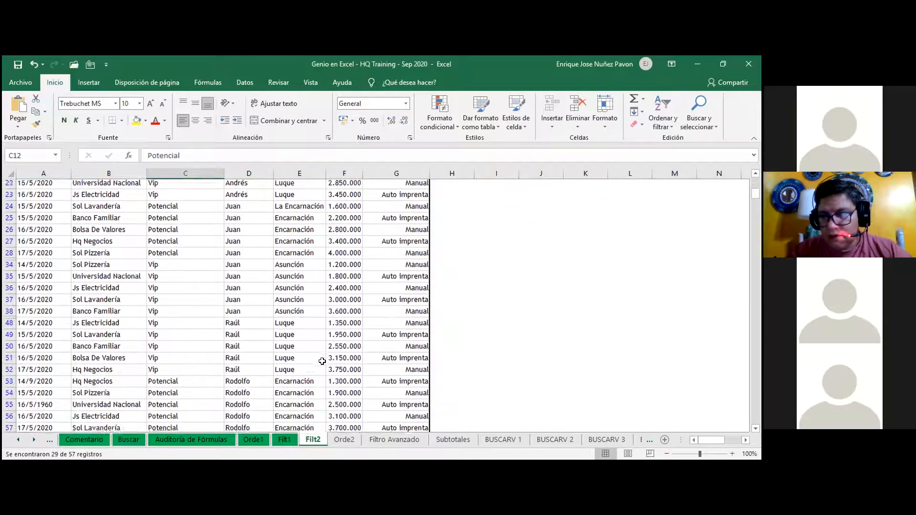
{"action": "scroll", "coordinate": [323, 361], "scroll_direction": "up", "scroll_amount": 8}
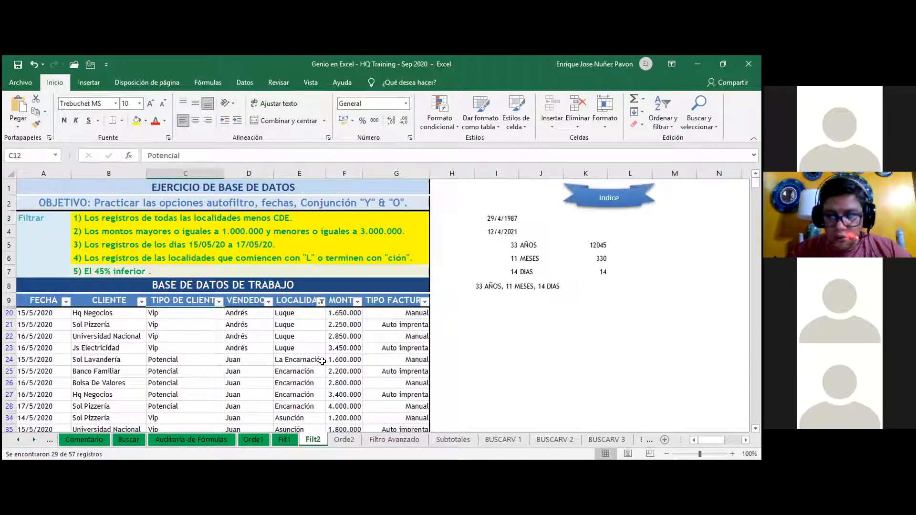
{"action": "scroll", "coordinate": [322, 361], "scroll_direction": "down", "scroll_amount": 1}
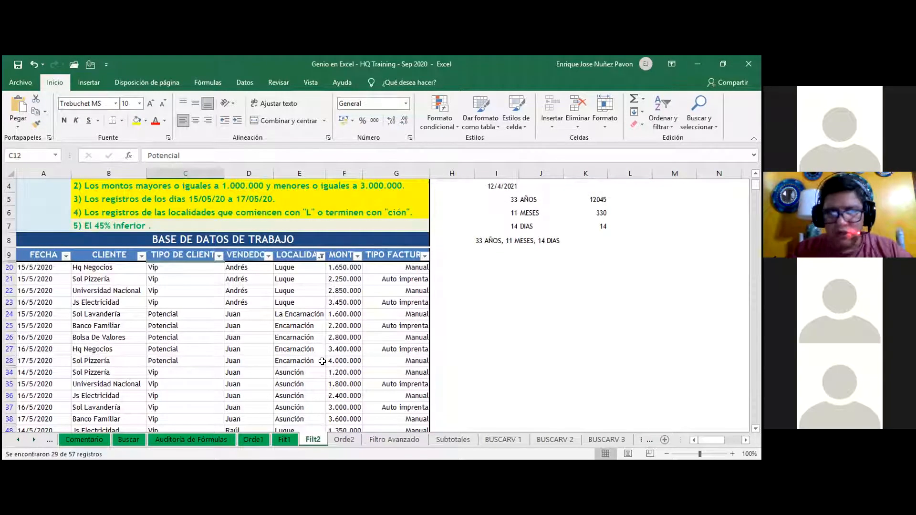
{"action": "scroll", "coordinate": [322, 361], "scroll_direction": "down", "scroll_amount": 6}
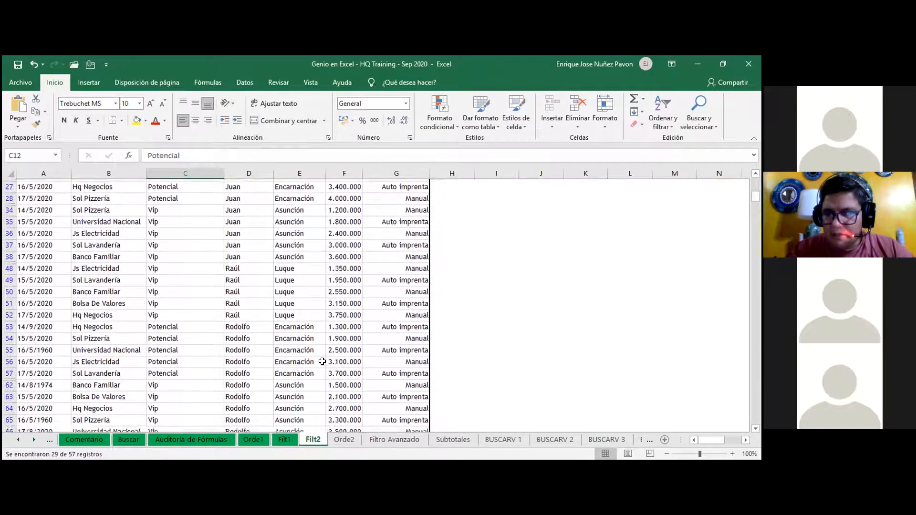
{"action": "scroll", "coordinate": [322, 361], "scroll_direction": "up", "scroll_amount": 6}
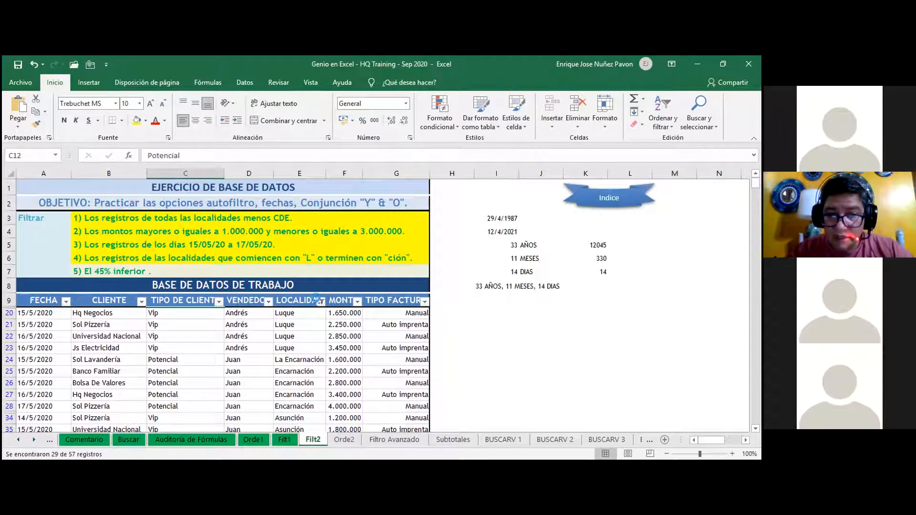
Switch the LOCALIDAD custom filter join from O to Y, leaving only the La Encarnación record
{"action": "left_click", "coordinate": [319, 301]}
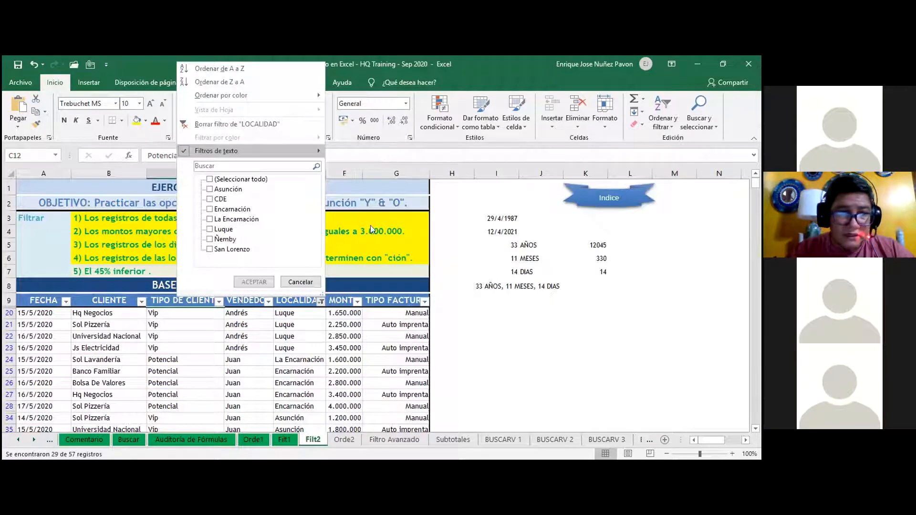
{"action": "mouse_move", "coordinate": [286, 151]}
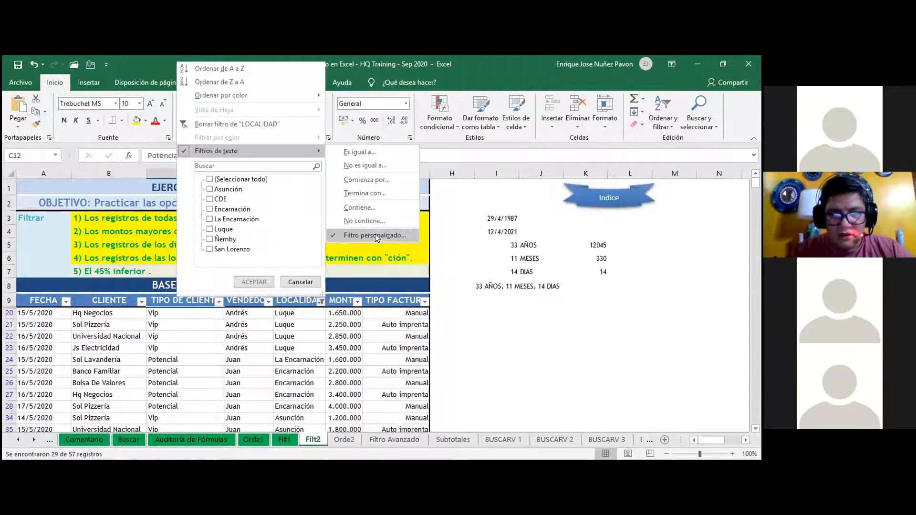
{"action": "left_click", "coordinate": [375, 235]}
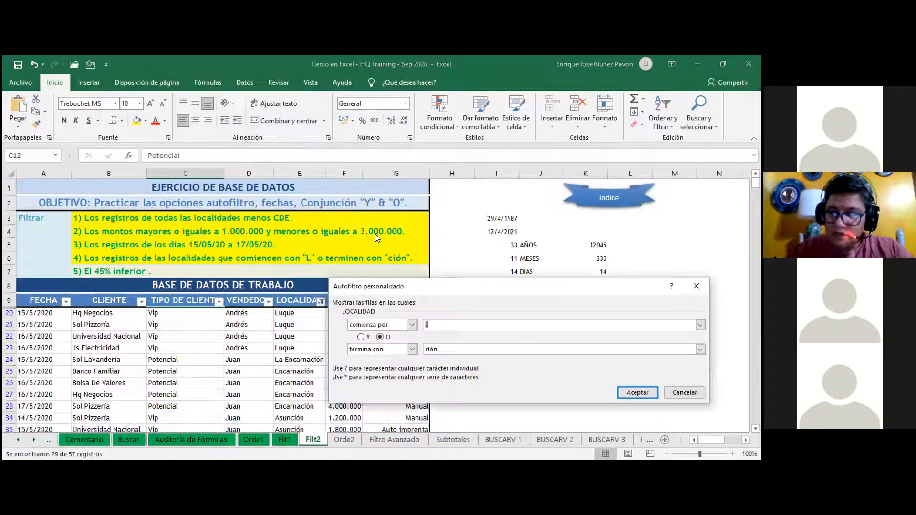
{"action": "left_click", "coordinate": [361, 337]}
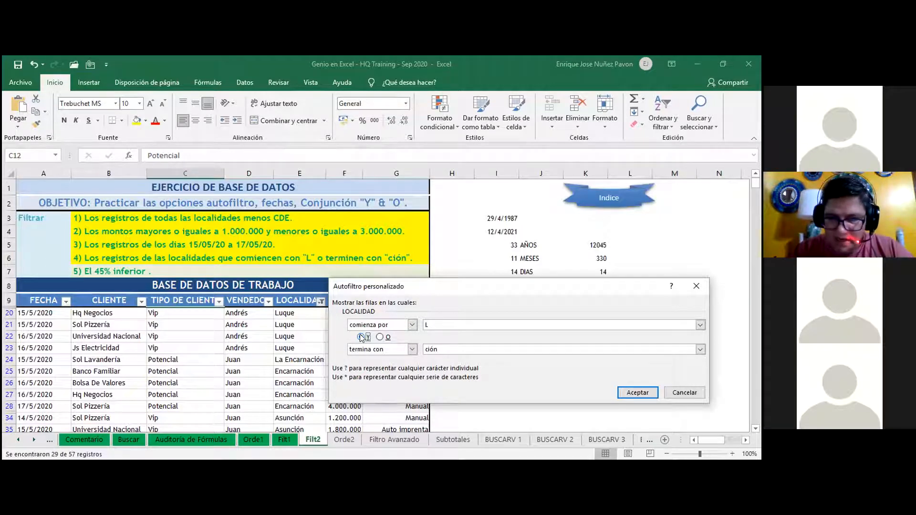
{"action": "left_click", "coordinate": [637, 392]}
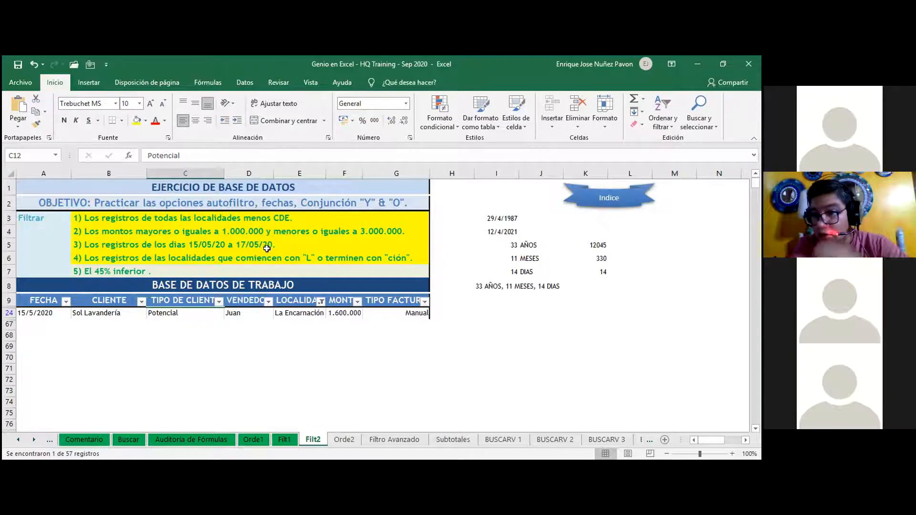
Select all LOCALIDAD values to clear the filter, showing every record through row 66
{"action": "key", "text": "alt+Tab"}
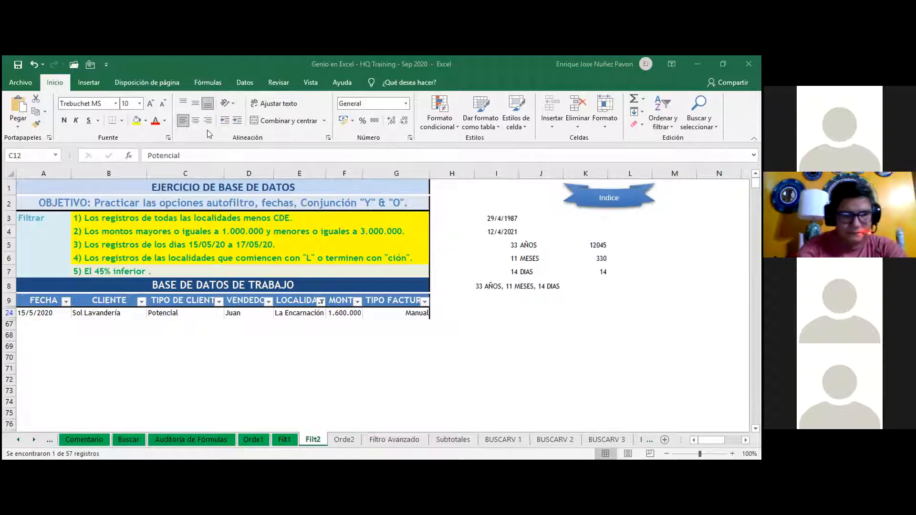
{"action": "left_click", "coordinate": [104, 272]}
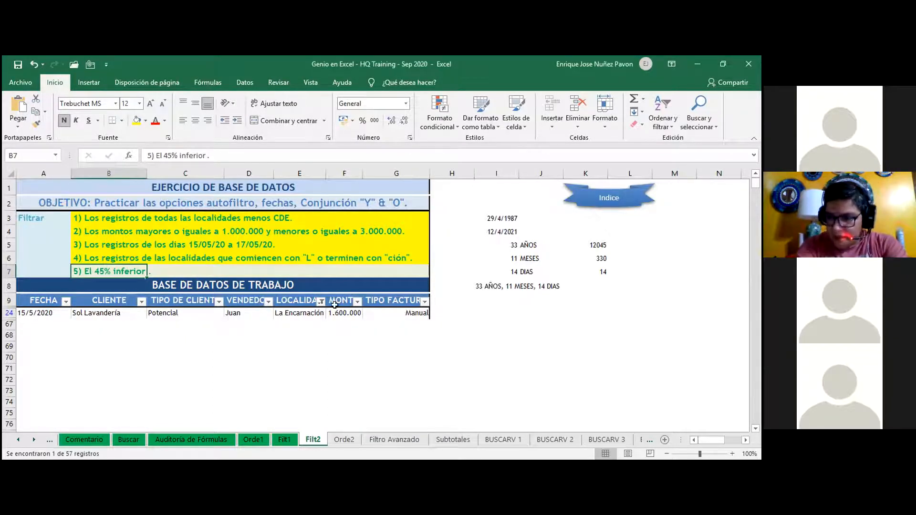
{"action": "left_click", "coordinate": [321, 301]}
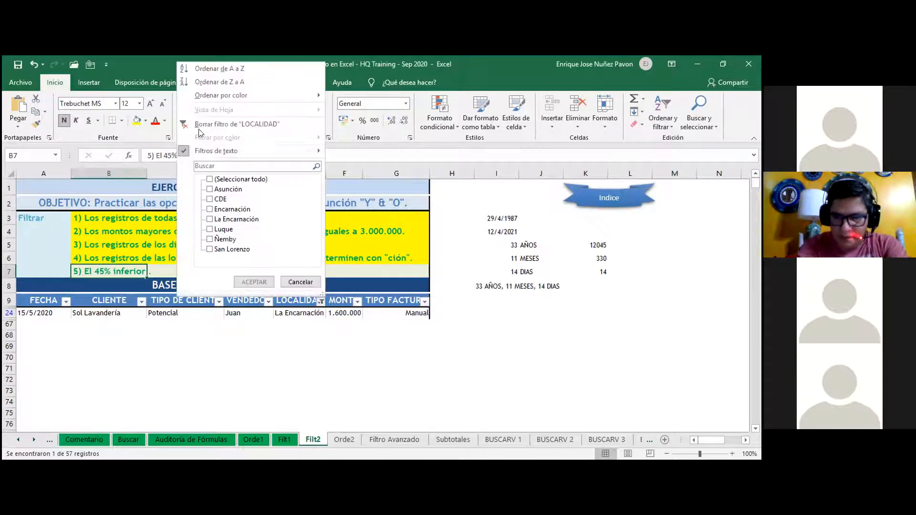
{"action": "left_click", "coordinate": [210, 179]}
{"action": "left_click", "coordinate": [263, 284]}
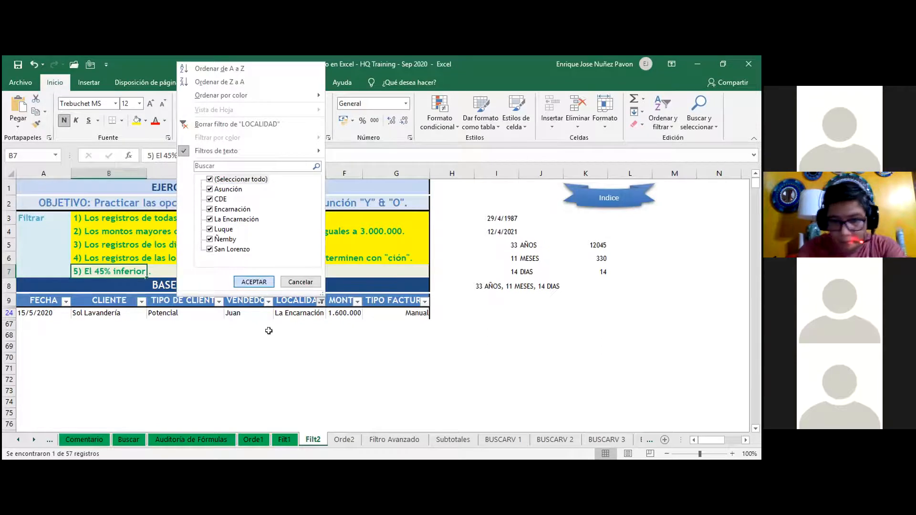
{"action": "scroll", "coordinate": [166, 364], "scroll_direction": "down", "scroll_amount": 12}
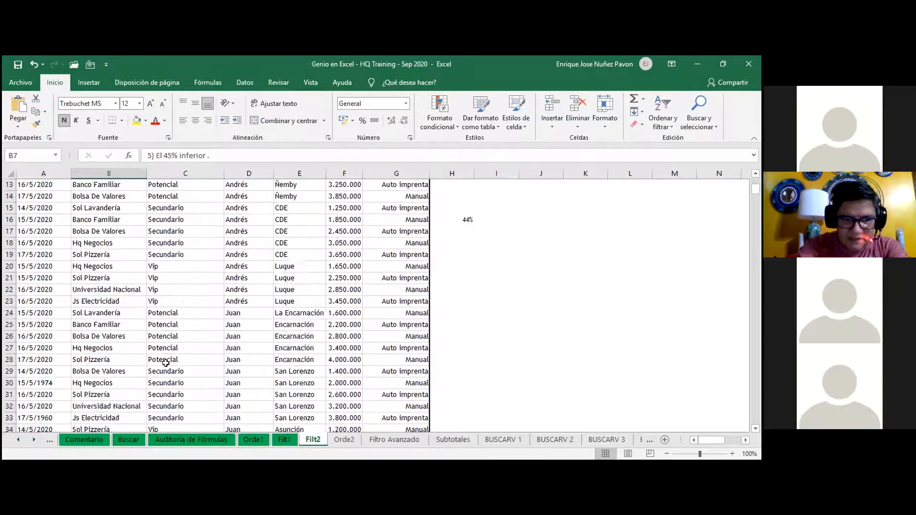
{"action": "scroll", "coordinate": [165, 363], "scroll_direction": "down", "scroll_amount": 9}
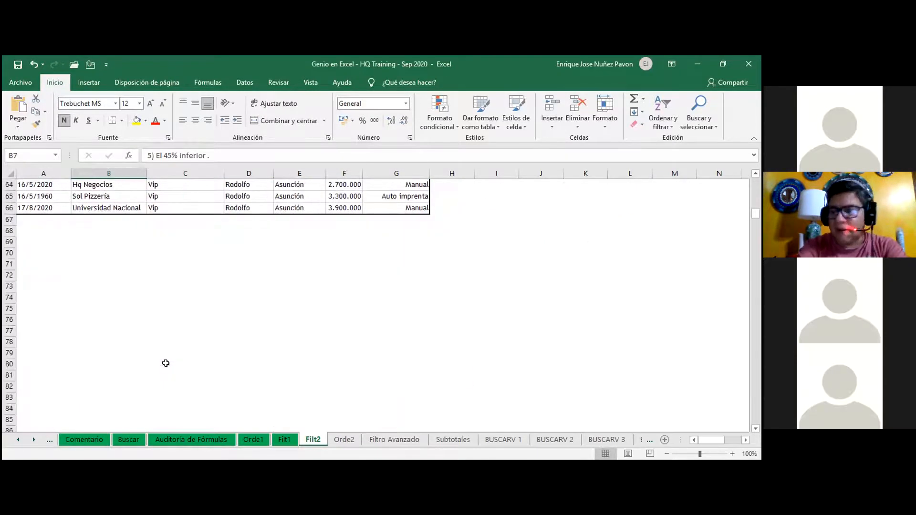
{"action": "scroll", "coordinate": [166, 363], "scroll_direction": "up", "scroll_amount": 20}
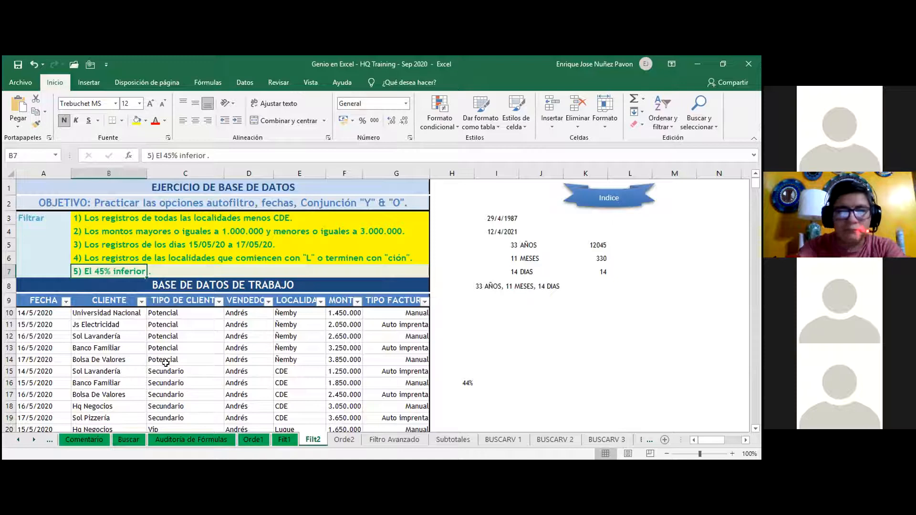
Open the MONTO filter dropdown and reveal its Filtros de número submenu
{"action": "left_click", "coordinate": [356, 300]}
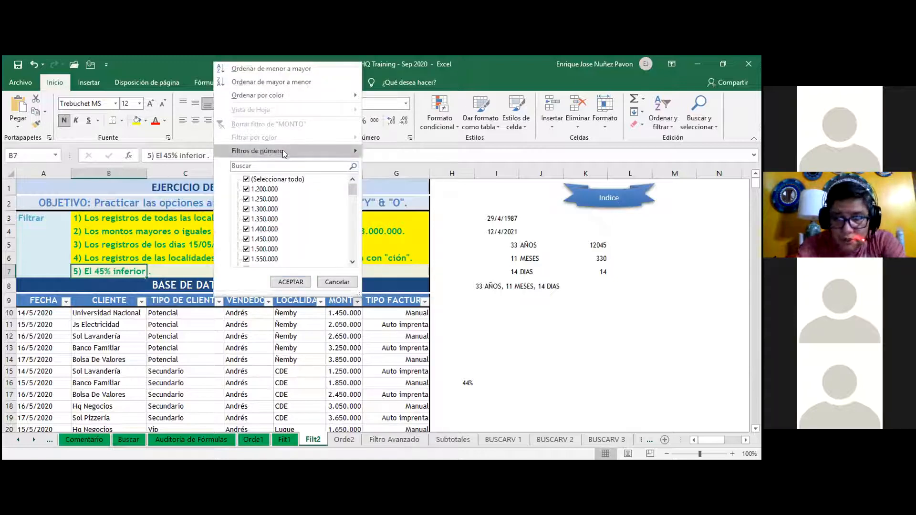
{"action": "mouse_move", "coordinate": [288, 150]}
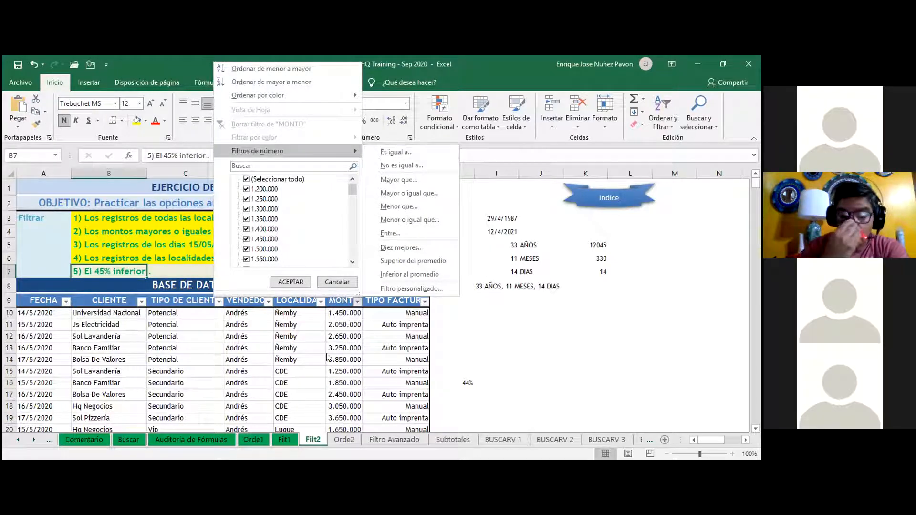
{"action": "left_click", "coordinate": [352, 350]}
{"action": "left_click", "coordinate": [344, 324]}
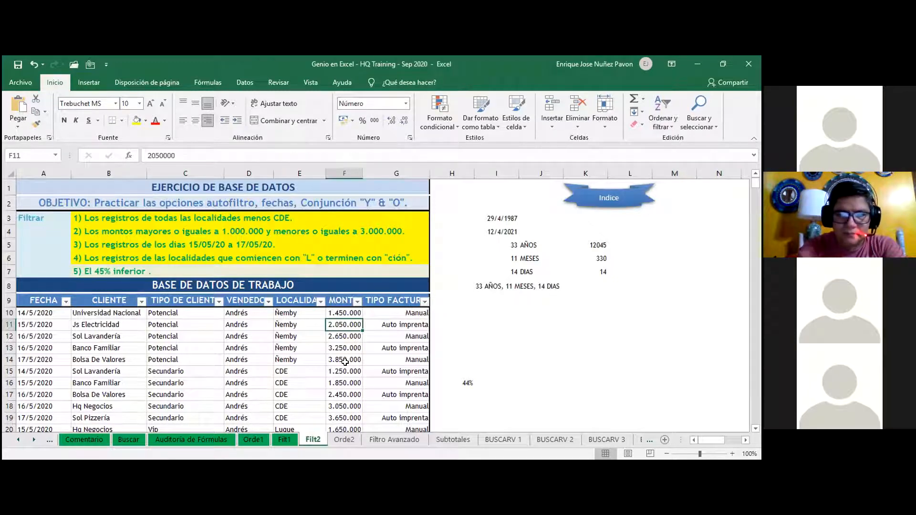
{"action": "left_click", "coordinate": [358, 301]}
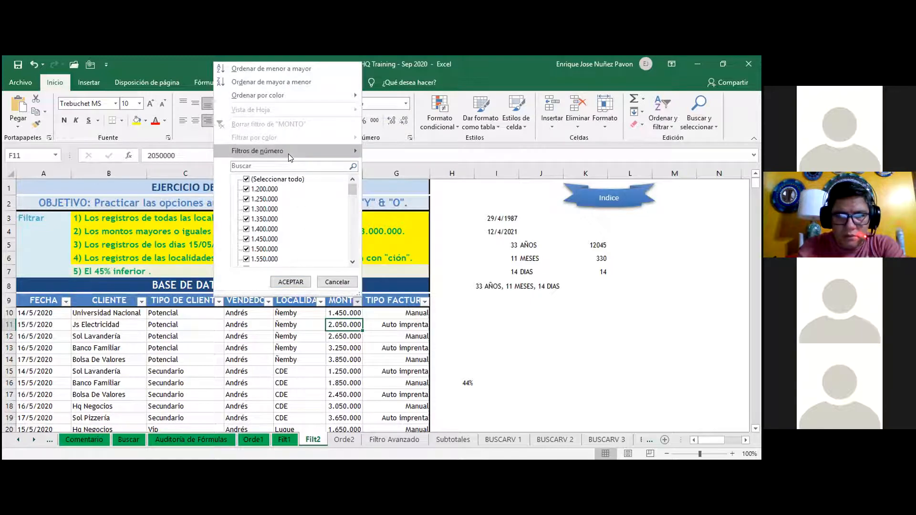
{"action": "mouse_move", "coordinate": [288, 154]}
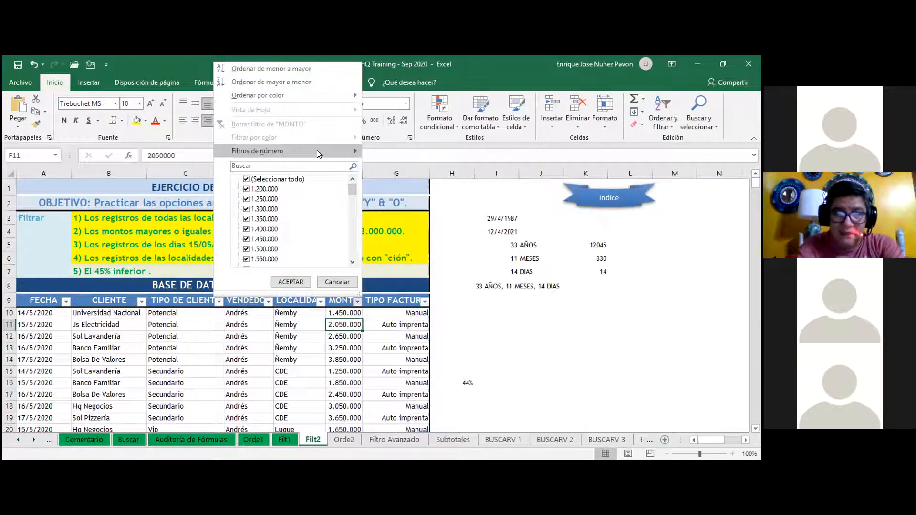
{"action": "mouse_move", "coordinate": [317, 150]}
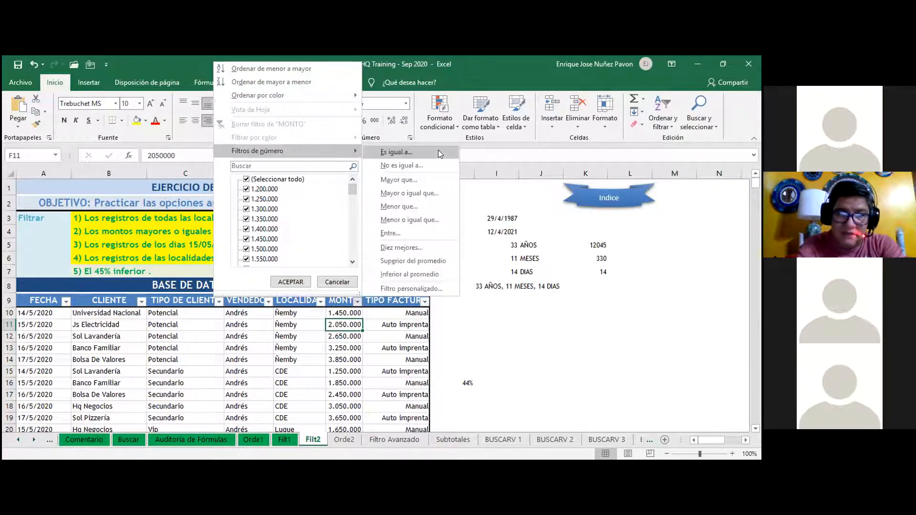
Set a Diez mejores filter on MONTO to inferiores, 45, por ciento and accept it
{"action": "left_click", "coordinate": [416, 248]}
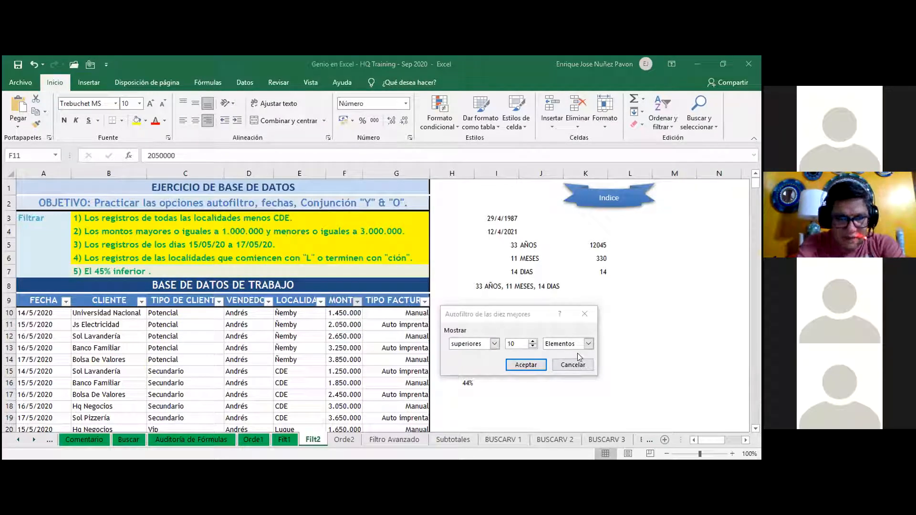
{"action": "left_click", "coordinate": [496, 344]}
{"action": "left_click", "coordinate": [480, 363]}
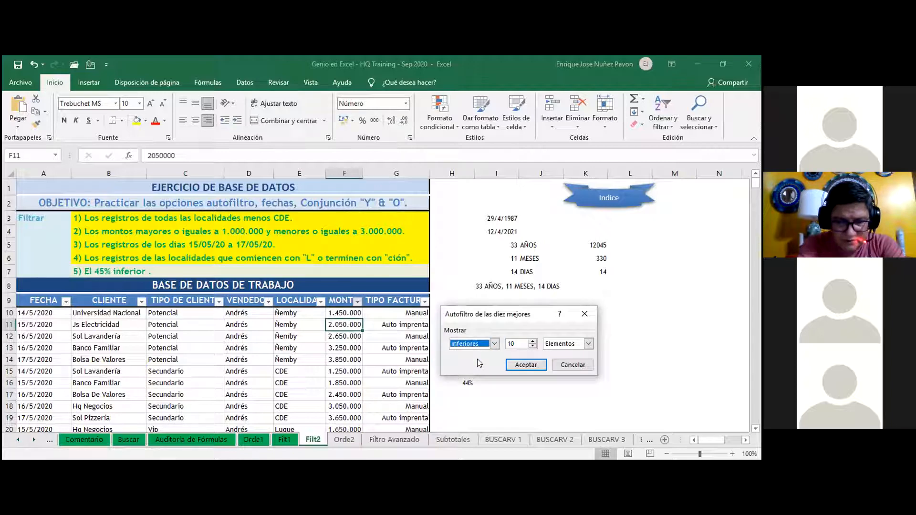
{"action": "left_click", "coordinate": [531, 340]}
{"action": "left_click", "coordinate": [532, 341]}
{"action": "left_click", "coordinate": [532, 341]}
{"action": "left_click", "coordinate": [531, 341]}
{"action": "left_click", "coordinate": [531, 341]}
{"action": "left_click", "coordinate": [531, 340]}
{"action": "left_click", "coordinate": [531, 341]}
{"action": "left_click", "coordinate": [532, 341]}
{"action": "left_click", "coordinate": [532, 341]}
{"action": "left_click", "coordinate": [531, 341]}
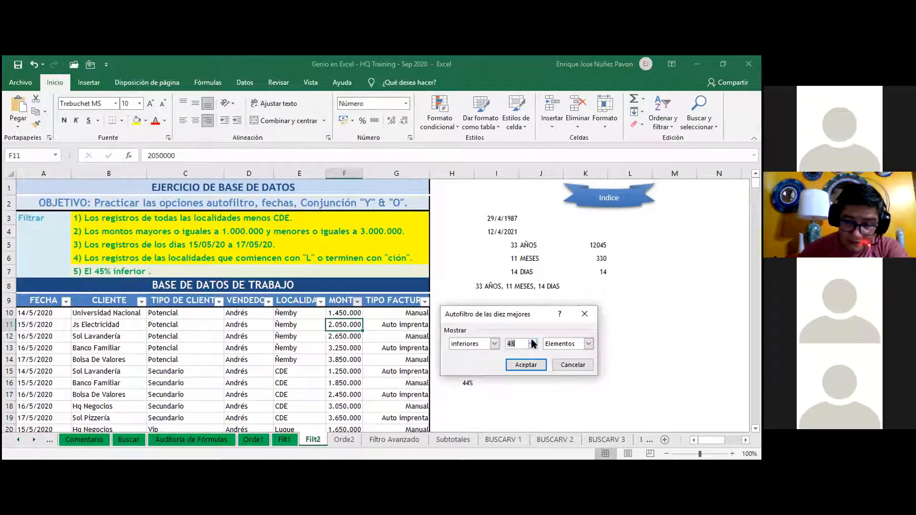
{"action": "left_click", "coordinate": [588, 344]}
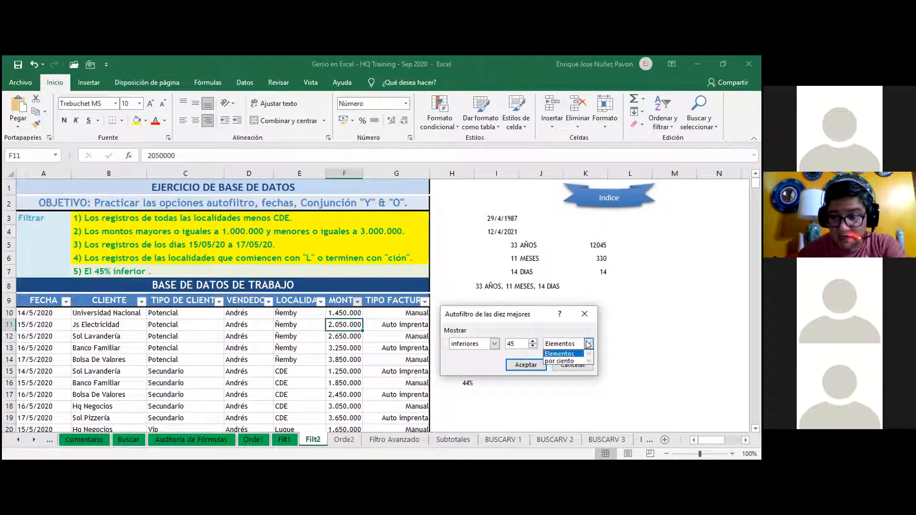
{"action": "left_click", "coordinate": [559, 361]}
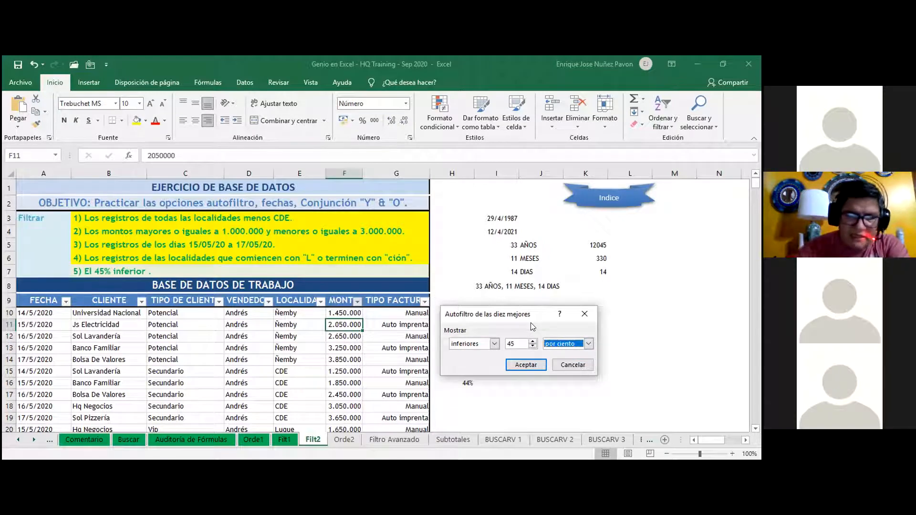
{"action": "left_click", "coordinate": [526, 364]}
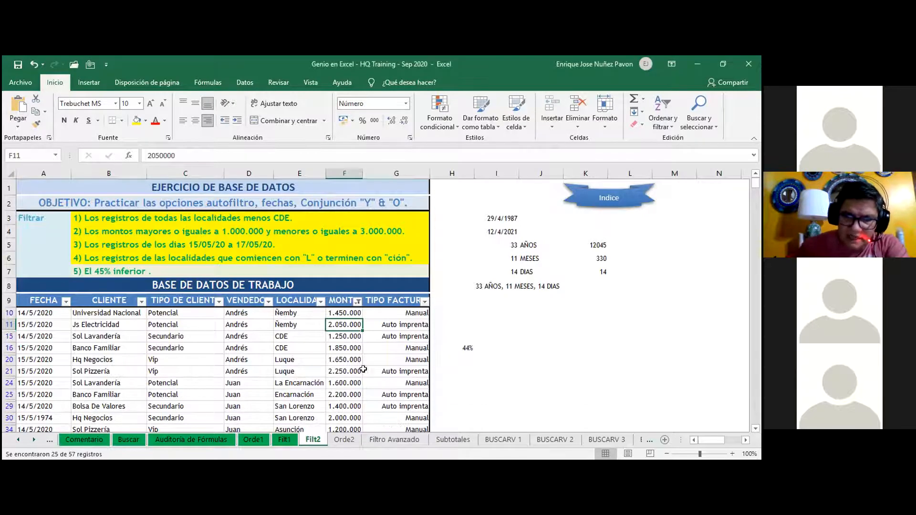
Confirm that H16's 44% comes from the formula =25/57
{"action": "scroll", "coordinate": [356, 365], "scroll_direction": "down", "scroll_amount": 7}
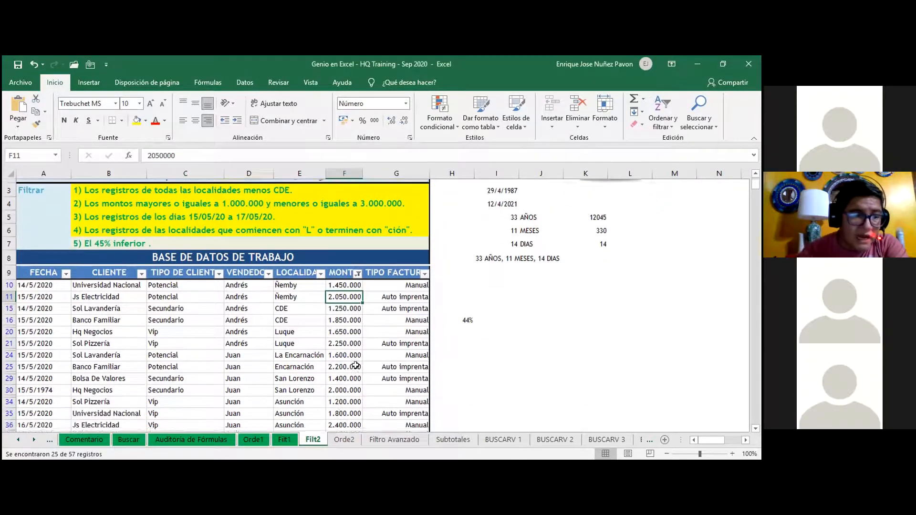
{"action": "scroll", "coordinate": [355, 365], "scroll_direction": "up", "scroll_amount": 4}
{"action": "scroll", "coordinate": [355, 365], "scroll_direction": "up", "scroll_amount": 4}
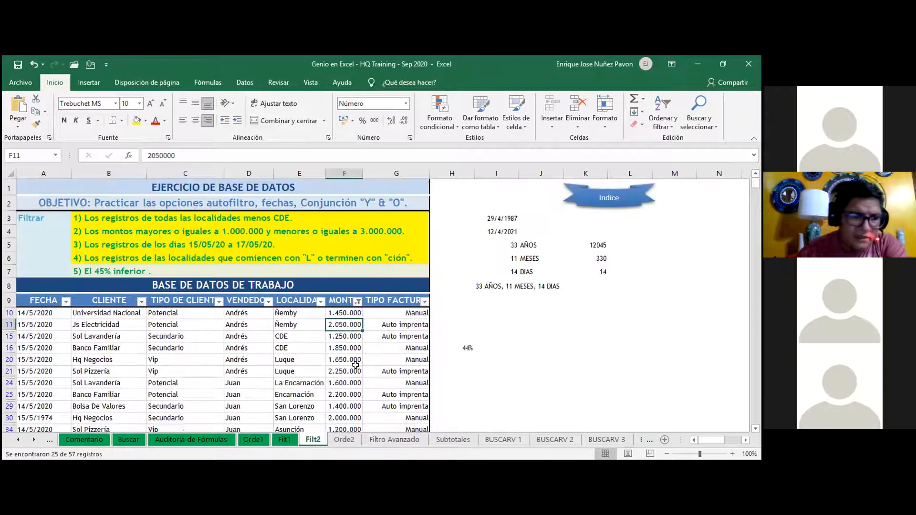
{"action": "left_click", "coordinate": [459, 354]}
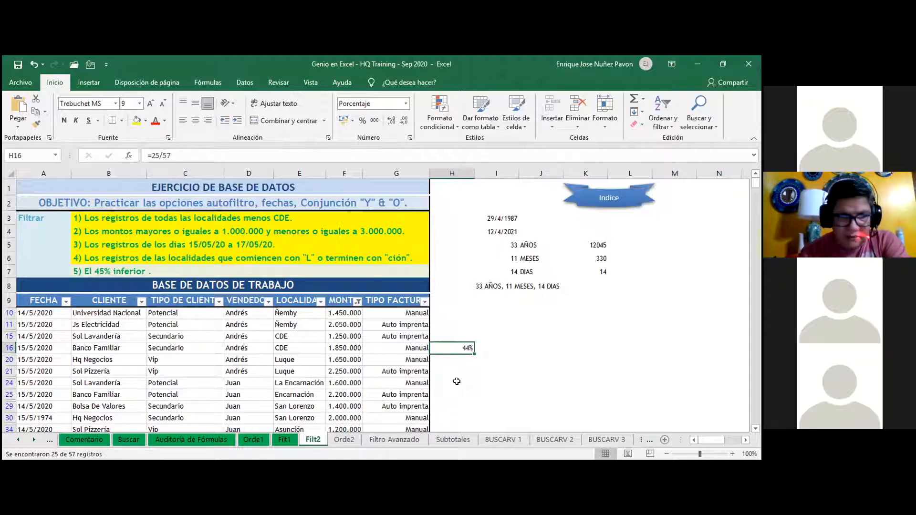
{"action": "key", "text": "F2"}
{"action": "key", "text": "Escape"}
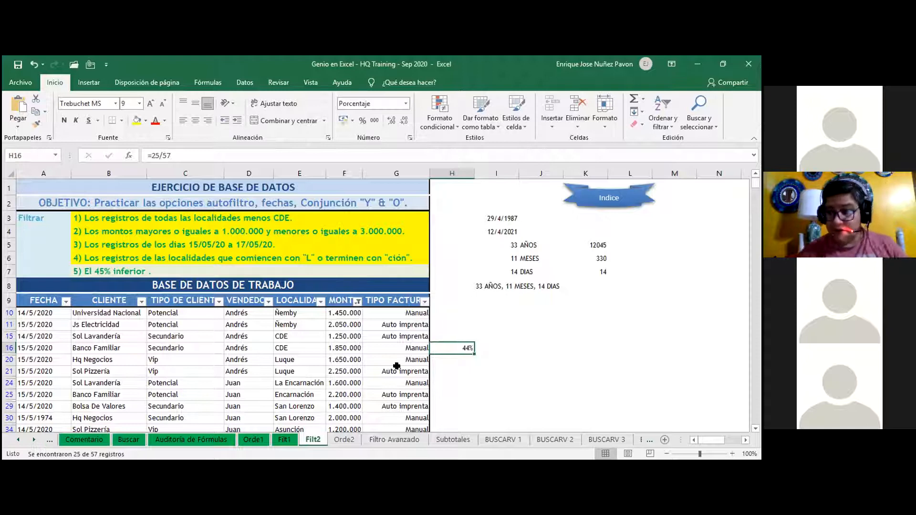
{"action": "left_click", "coordinate": [389, 349]}
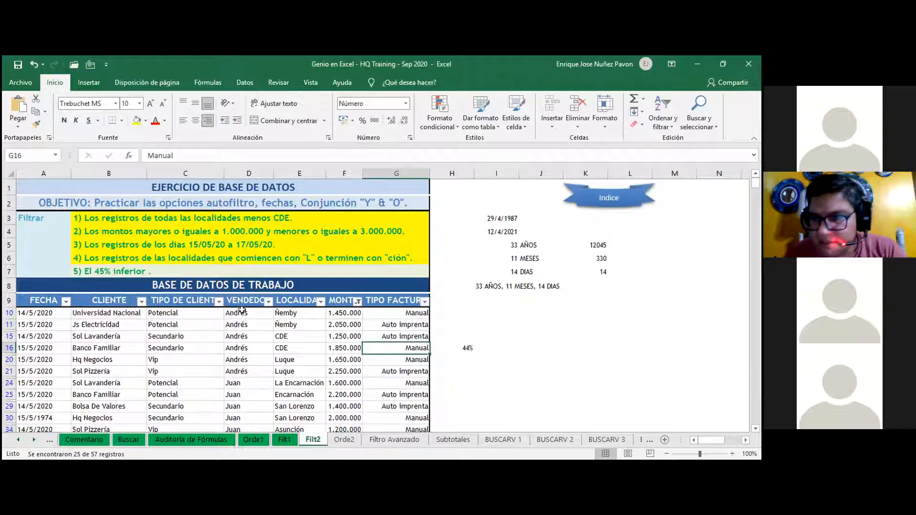
Select the task 5 row B7:G7 and bring up the Filt2 sheet tab's menu
{"action": "left_click_drag", "start_coordinate": [239, 272], "coordinate": [78, 269]}
{"action": "left_click_drag", "start_coordinate": [328, 276], "coordinate": [327, 276]}
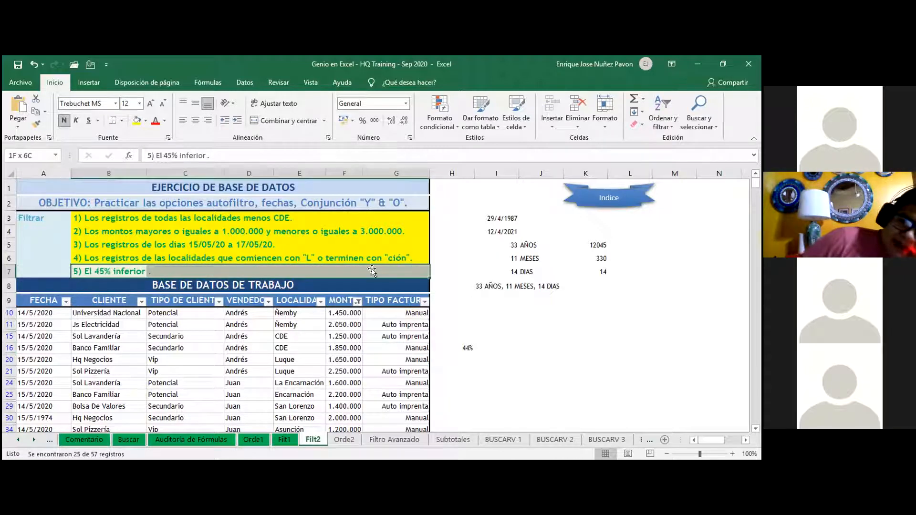
{"action": "right_click", "coordinate": [314, 440]}
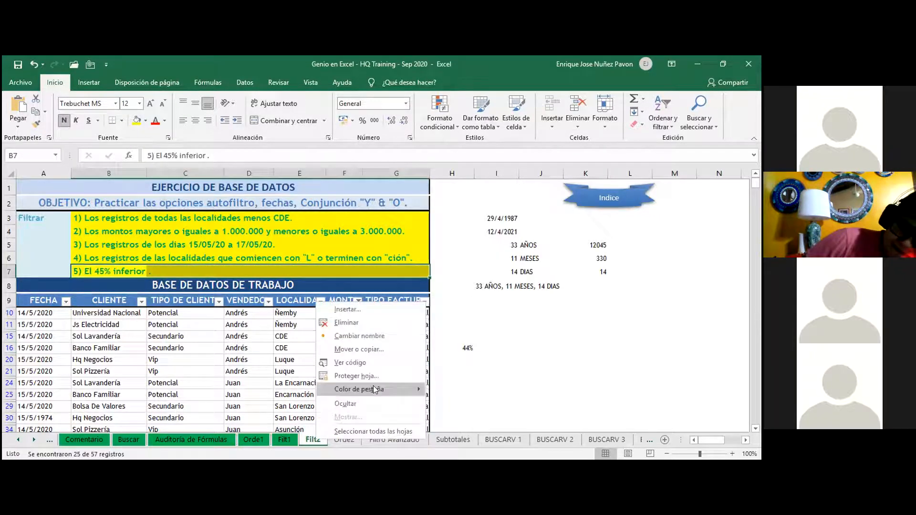
Dismiss the sheet tab menu and flip between the Orde2 and Filt2 sheets
{"action": "left_click", "coordinate": [482, 397]}
{"action": "left_click", "coordinate": [344, 439]}
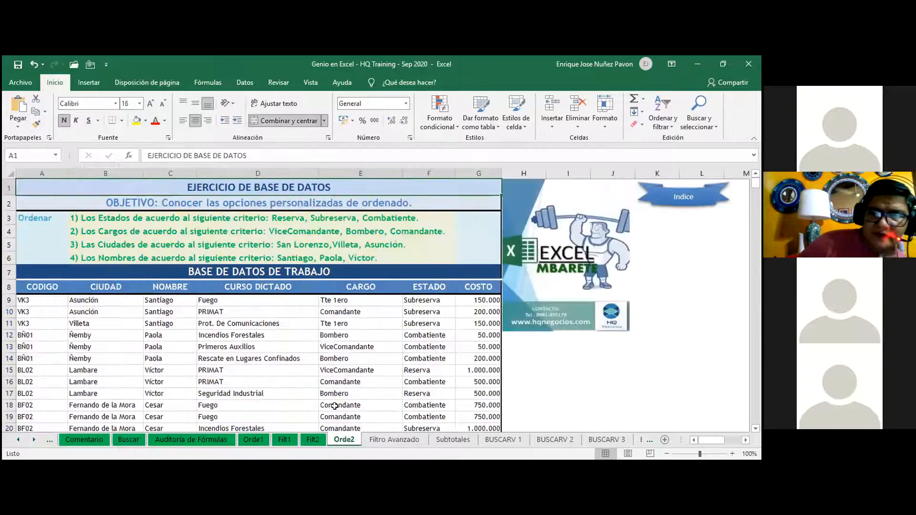
{"action": "left_click", "coordinate": [312, 440]}
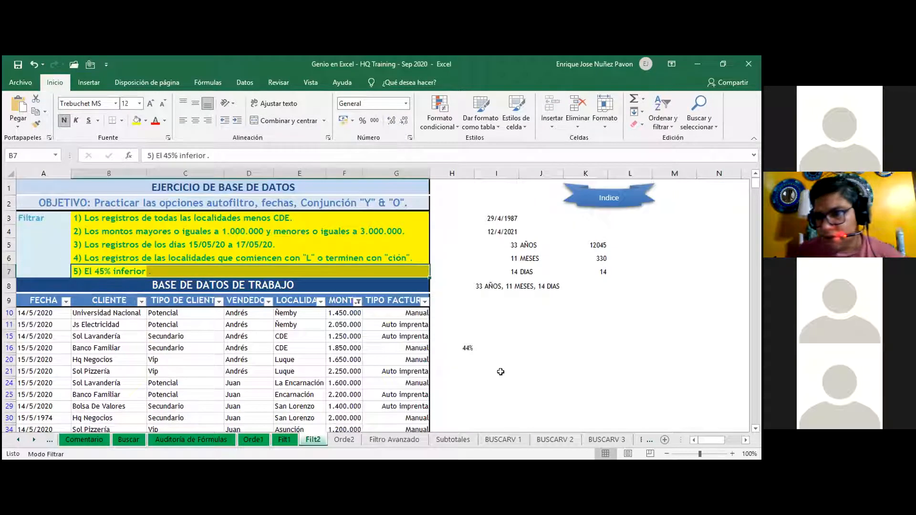
{"action": "left_click", "coordinate": [346, 437]}
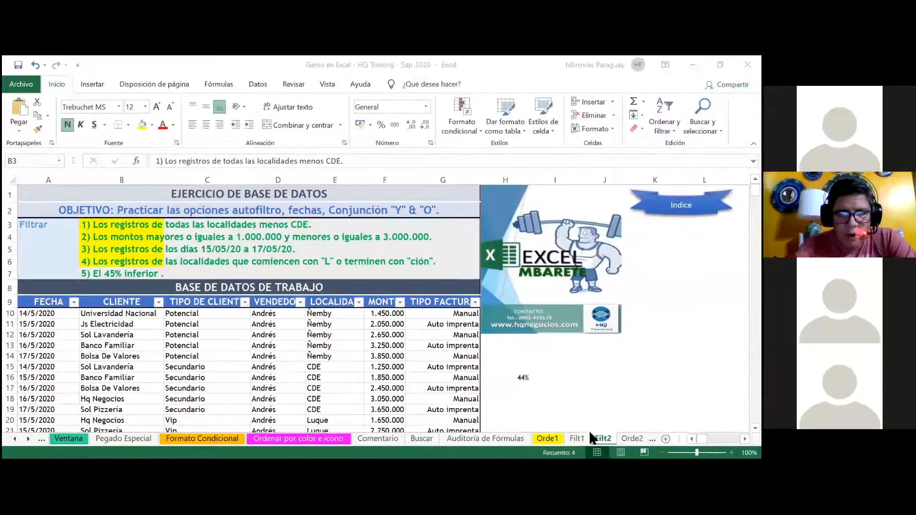
Bring up the Orde2 sheet and select the name cell C10
{"action": "left_click", "coordinate": [558, 143]}
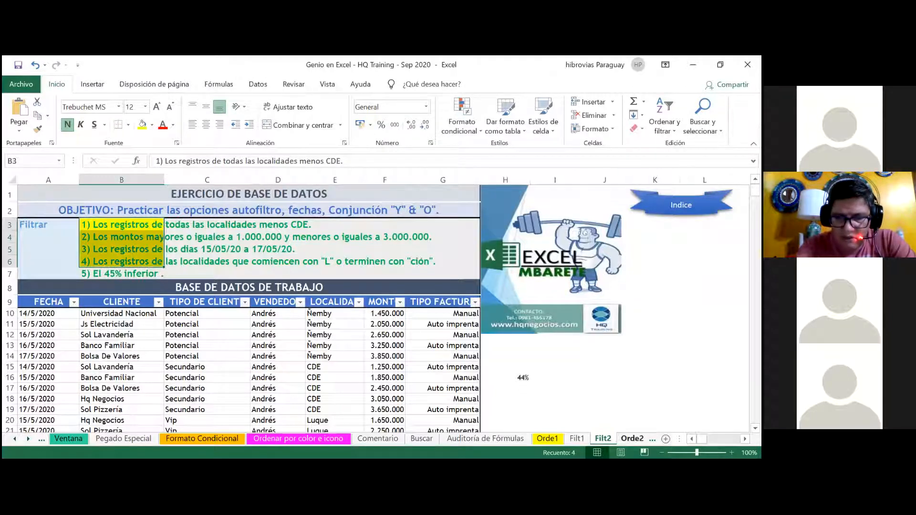
{"action": "left_click", "coordinate": [632, 439]}
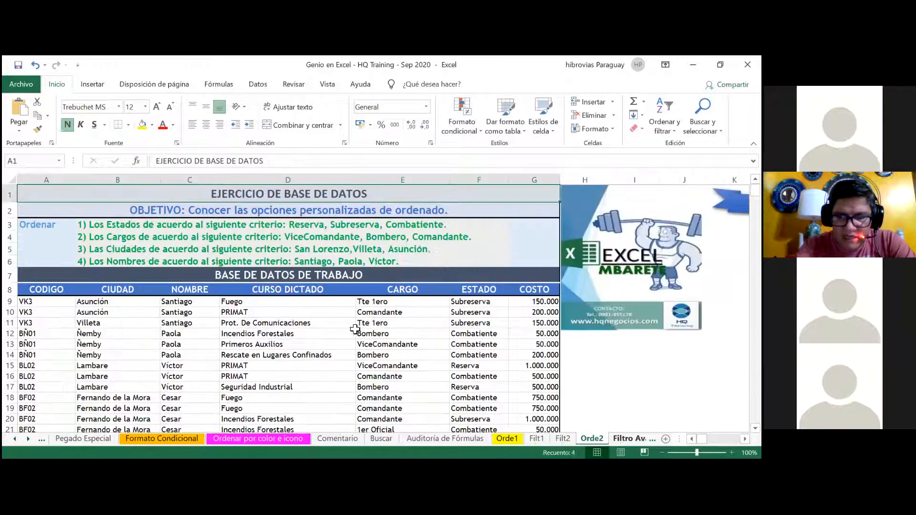
{"action": "left_click", "coordinate": [163, 313]}
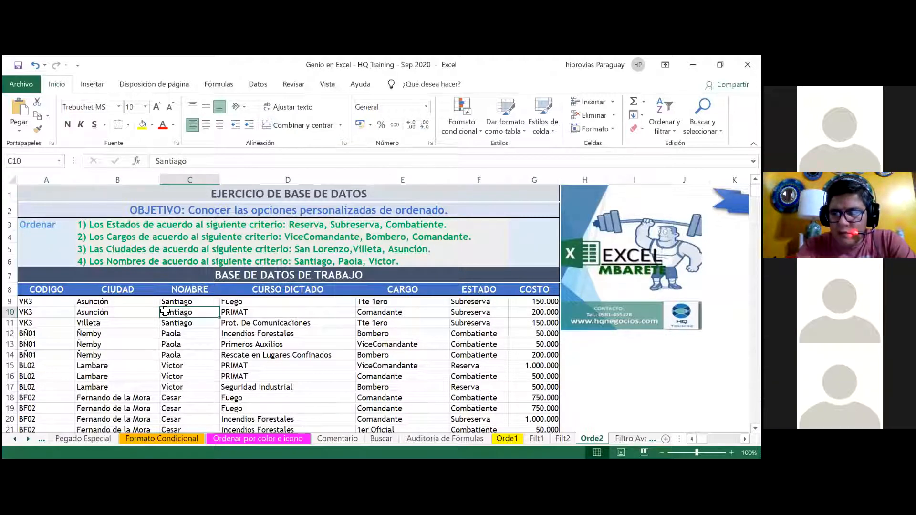
{"action": "key", "text": "alt+Tab"}
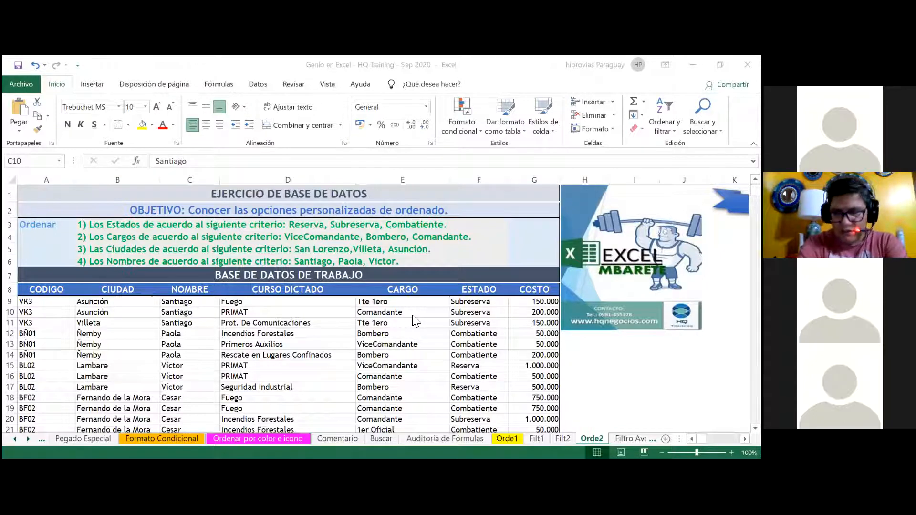
Move the active cell from C10 over to M15 in the empty columns beside the table
{"action": "key", "text": "Right"}
{"action": "key", "text": "Right"}
{"action": "key", "text": "Right"}
{"action": "key", "text": "Right"}
{"action": "key", "text": "Right"}
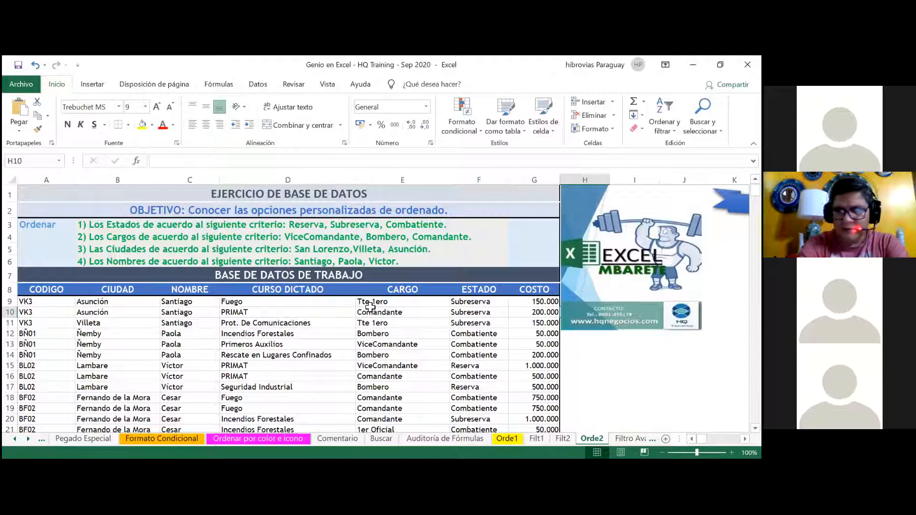
{"action": "key", "text": "Right"}
{"action": "key", "text": "Right"}
{"action": "key", "text": "Right"}
{"action": "key", "text": "Right"}
{"action": "key", "text": "Right"}
{"action": "key", "text": "Right"}
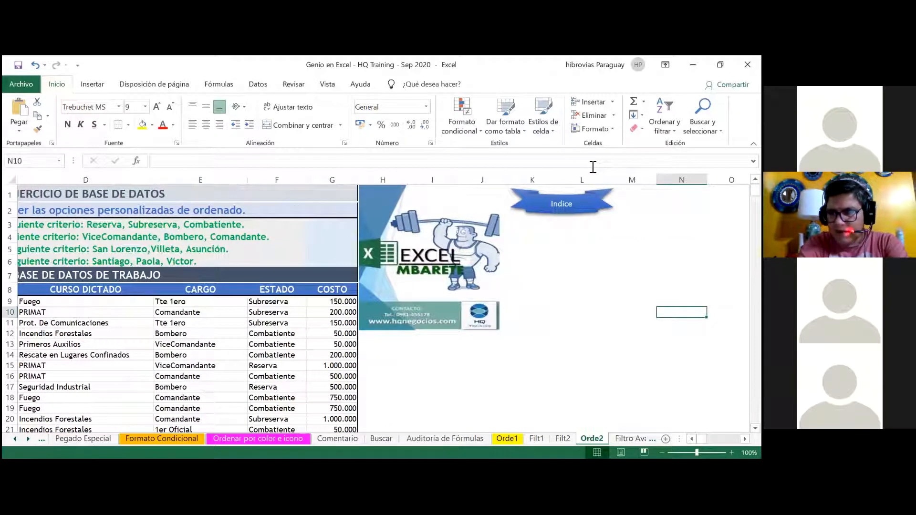
{"action": "key", "text": "Right"}
{"action": "key", "text": "Right"}
{"action": "key", "text": "Down"}
{"action": "key", "text": "Down"}
{"action": "key", "text": "Down"}
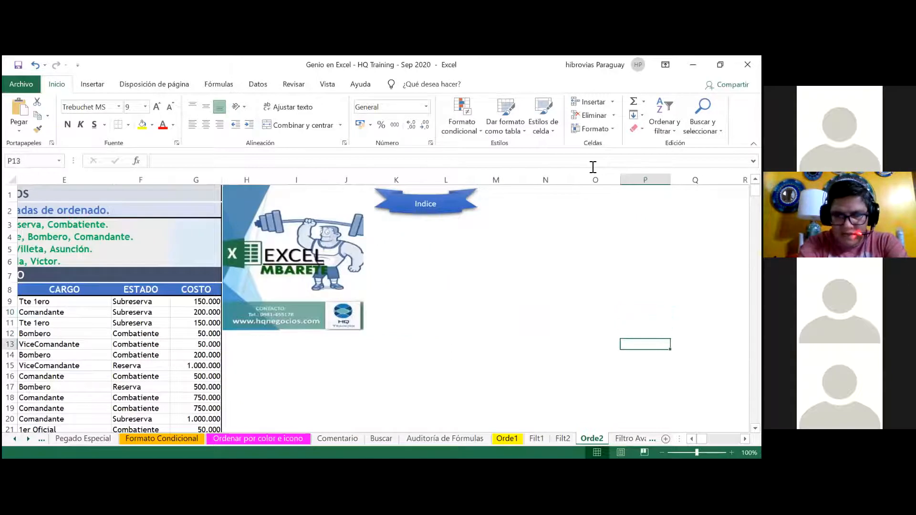
{"action": "key", "text": "Down"}
{"action": "key", "text": "Down"}
{"action": "key", "text": "Down"}
{"action": "key", "text": "Down"}
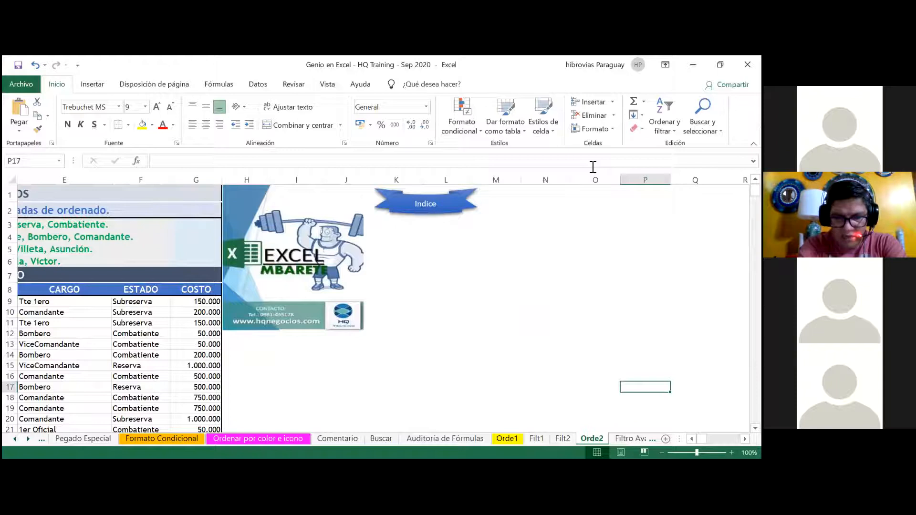
{"action": "key", "text": "Left"}
{"action": "key", "text": "Left"}
{"action": "key", "text": "Left"}
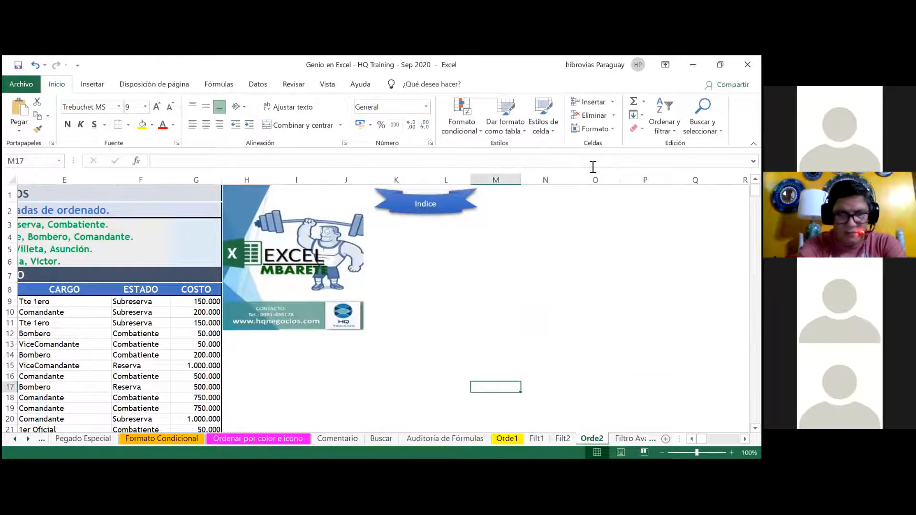
{"action": "key", "text": "Up"}
{"action": "key", "text": "Up"}
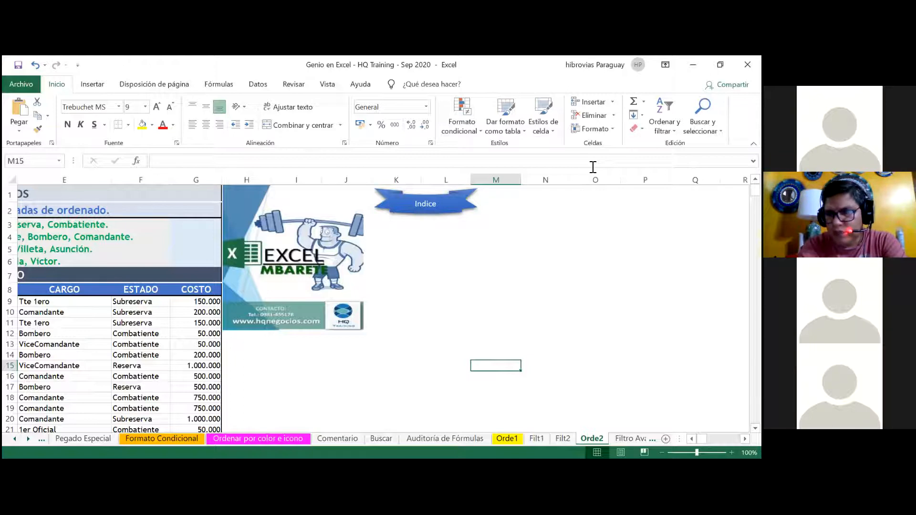
Enter lunes in M15 and autofill the following weekdays below it and to the right
{"action": "type", "text": "lunes"}
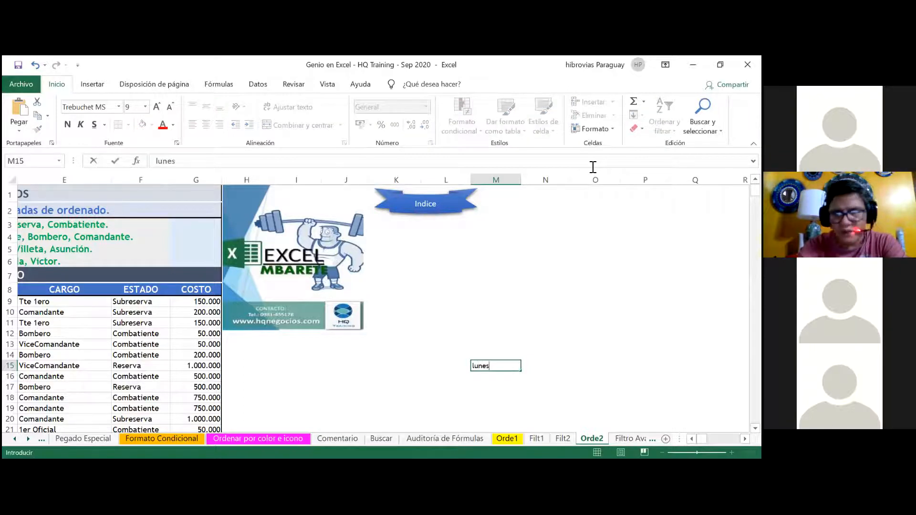
{"action": "key", "text": "Return"}
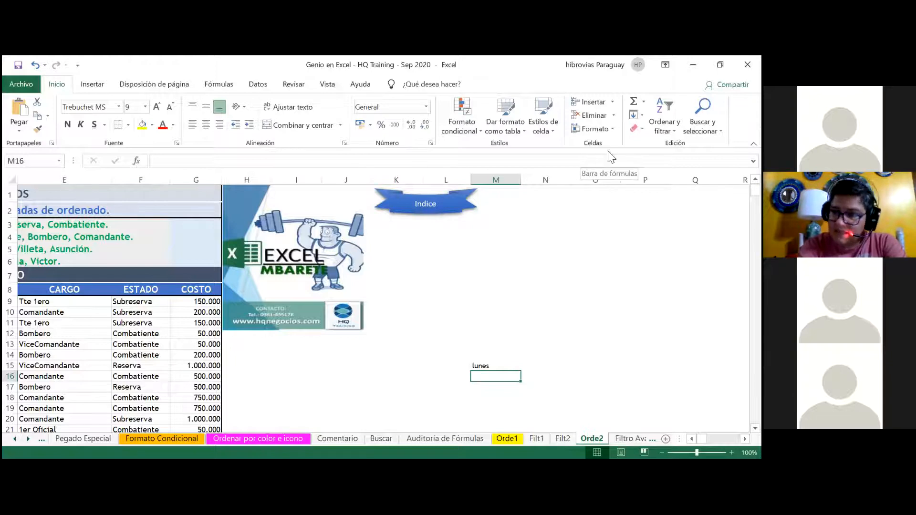
{"action": "left_click", "coordinate": [510, 366]}
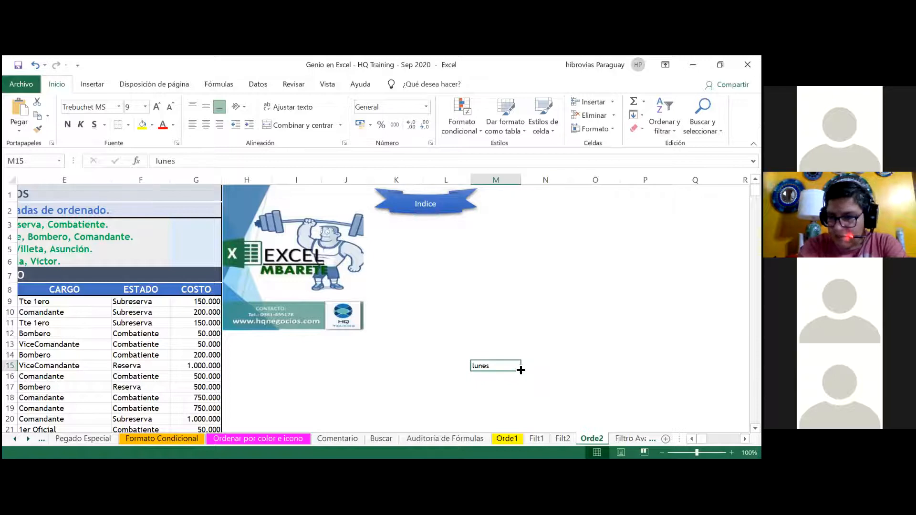
{"action": "left_click_drag", "start_coordinate": [520, 372], "coordinate": [521, 394]}
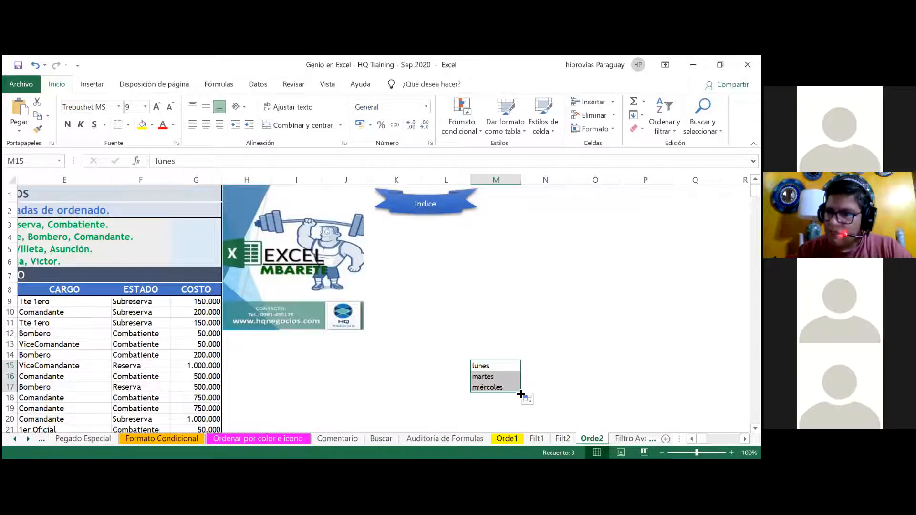
{"action": "left_click", "coordinate": [505, 373]}
{"action": "left_click_drag", "start_coordinate": [525, 371], "coordinate": [594, 372]}
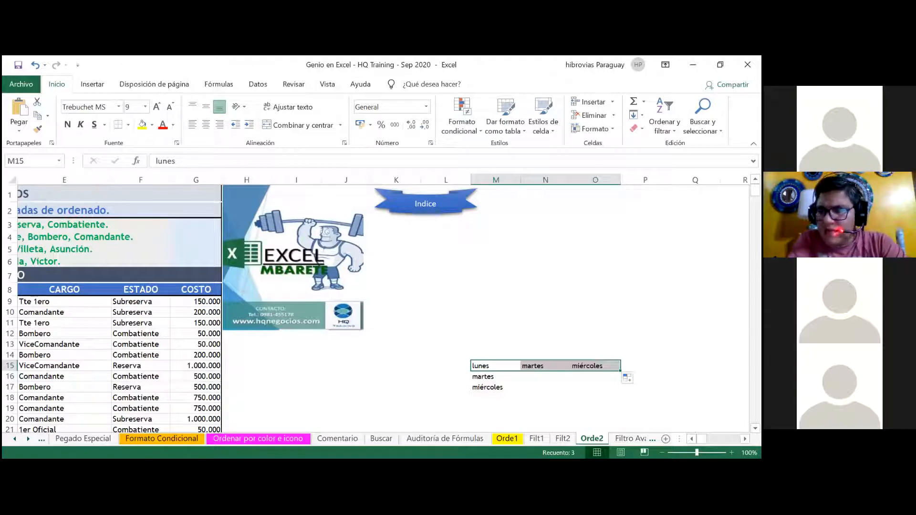
Autofill viernes, sábado and domingo above lunes and the preceding weekdays to its left
{"action": "left_click", "coordinate": [446, 366]}
{"action": "key", "text": "Right"}
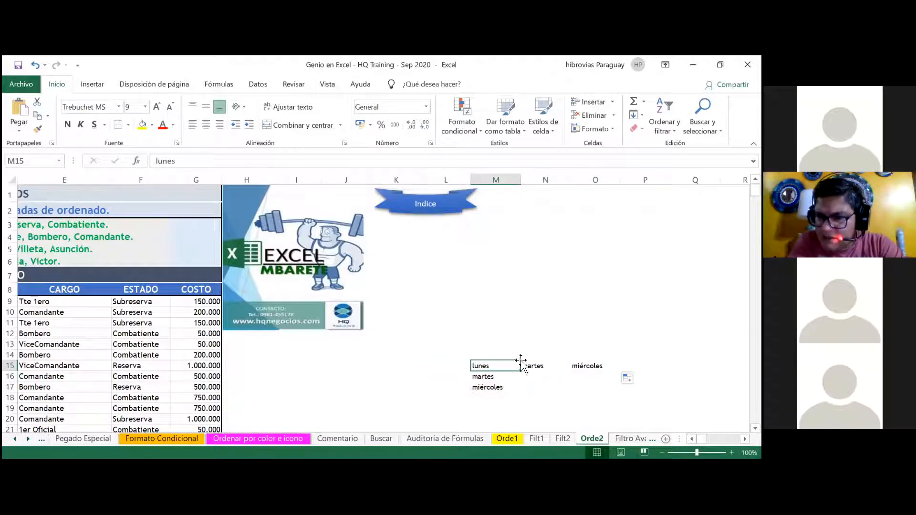
{"action": "left_click_drag", "start_coordinate": [521, 371], "coordinate": [521, 329]}
{"action": "left_click", "coordinate": [497, 365]}
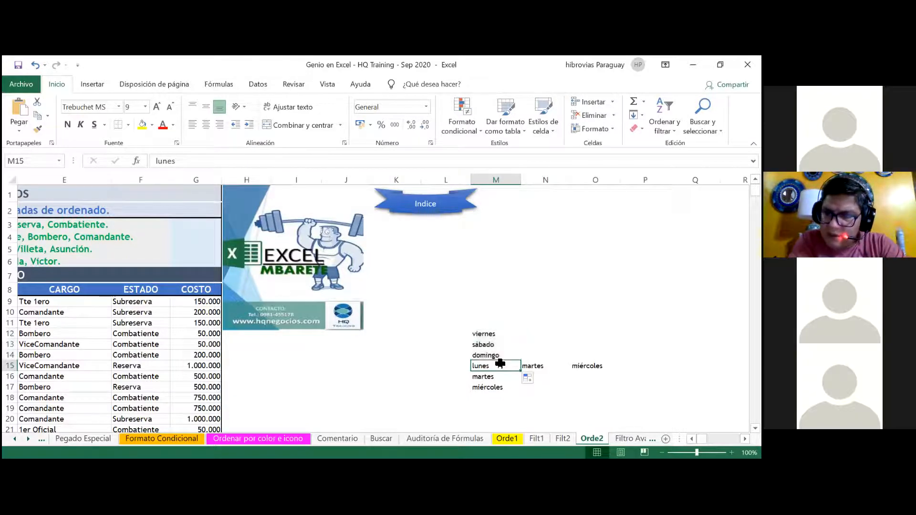
{"action": "left_click_drag", "start_coordinate": [520, 371], "coordinate": [384, 370]}
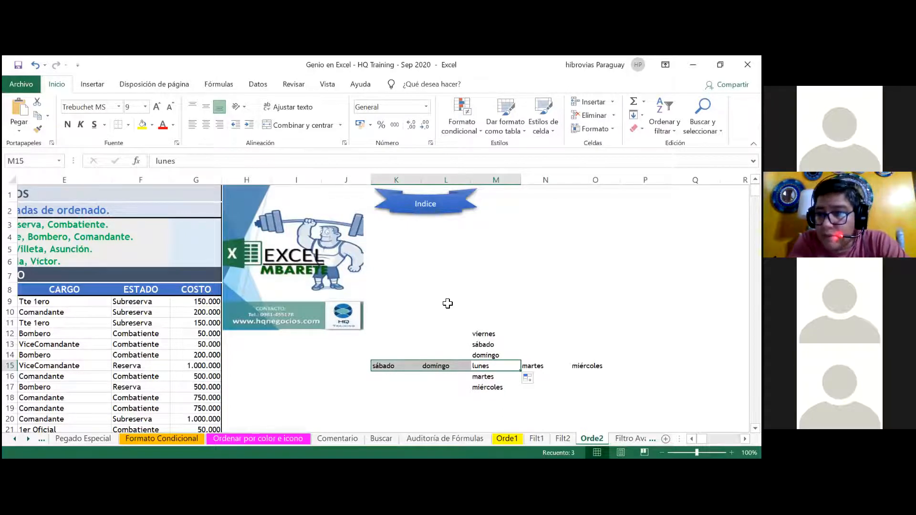
Overwrite lunes in M15 with marzo and return to that cell
{"action": "type", "text": "masrzo"}
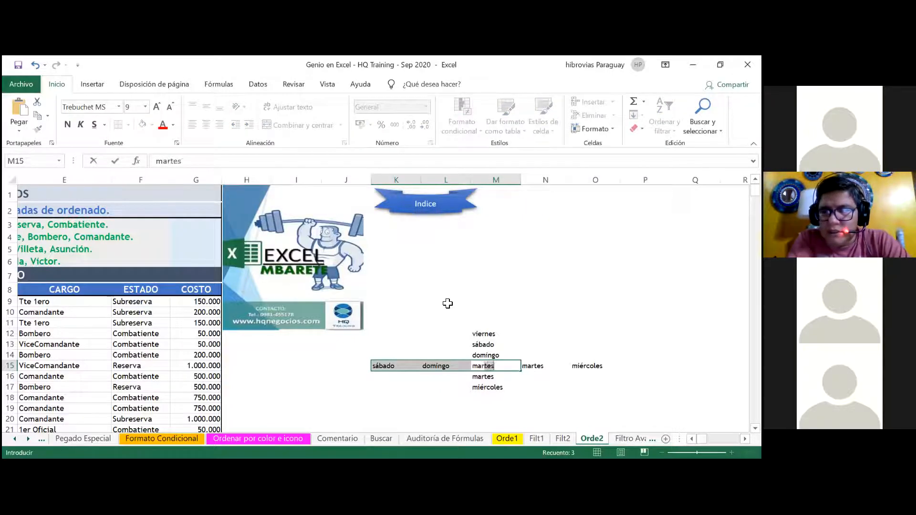
{"action": "key", "text": "Return"}
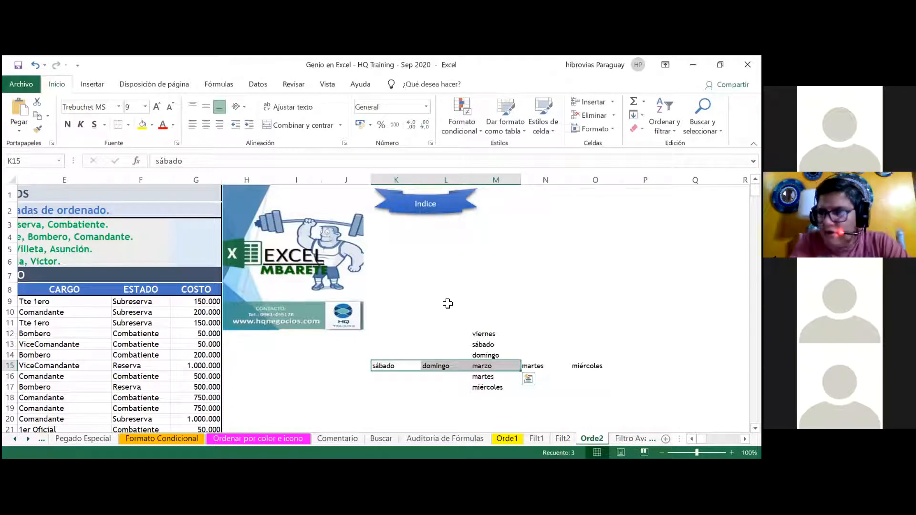
{"action": "key", "text": "Return"}
{"action": "key", "text": "Return"}
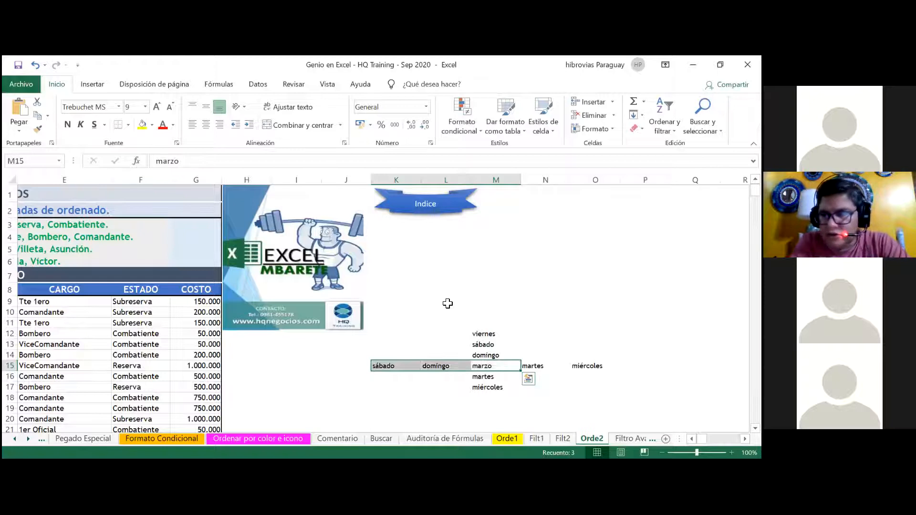
{"action": "left_click", "coordinate": [507, 313]}
{"action": "key", "text": "Down"}
{"action": "key", "text": "Down"}
{"action": "key", "text": "Down"}
{"action": "key", "text": "Down"}
{"action": "key", "text": "Down"}
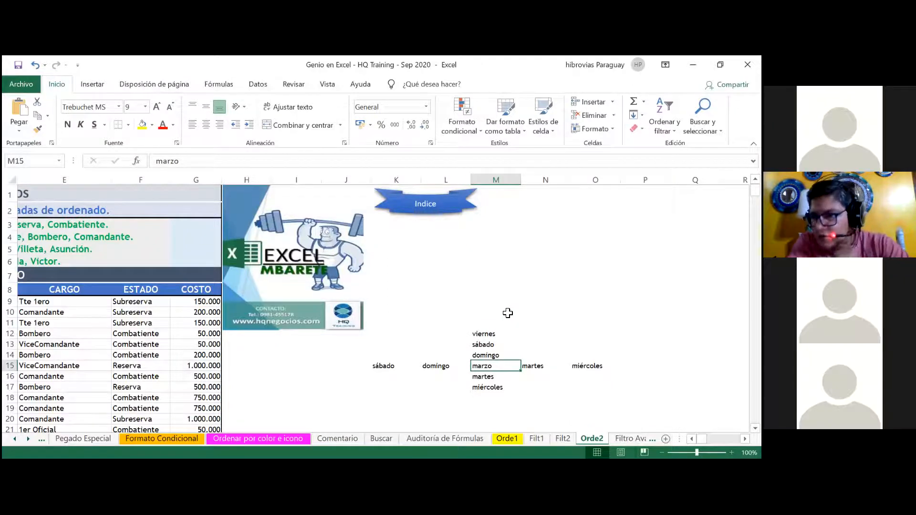
Autofill abril and mayo to the right of marzo, and enero and febrero to its left
{"action": "left_click_drag", "start_coordinate": [523, 374], "coordinate": [598, 373]}
{"action": "left_click", "coordinate": [513, 365]}
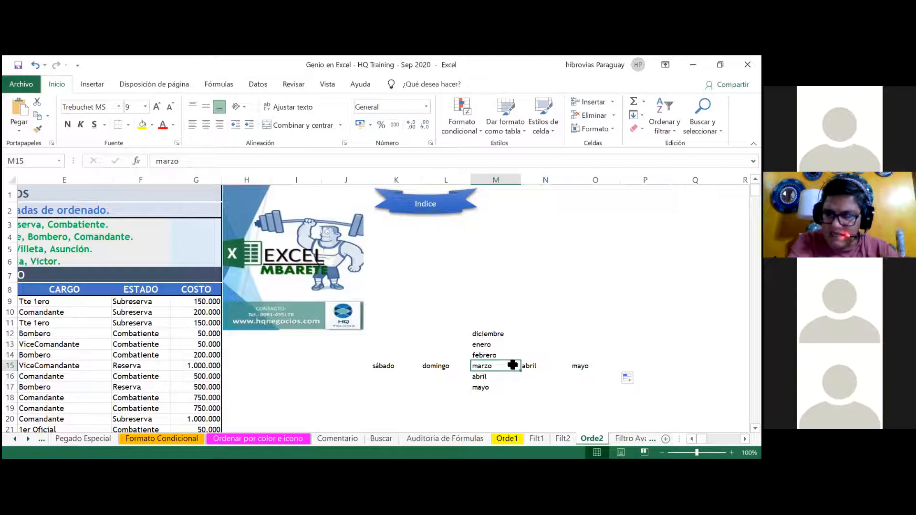
{"action": "left_click_drag", "start_coordinate": [521, 371], "coordinate": [377, 366]}
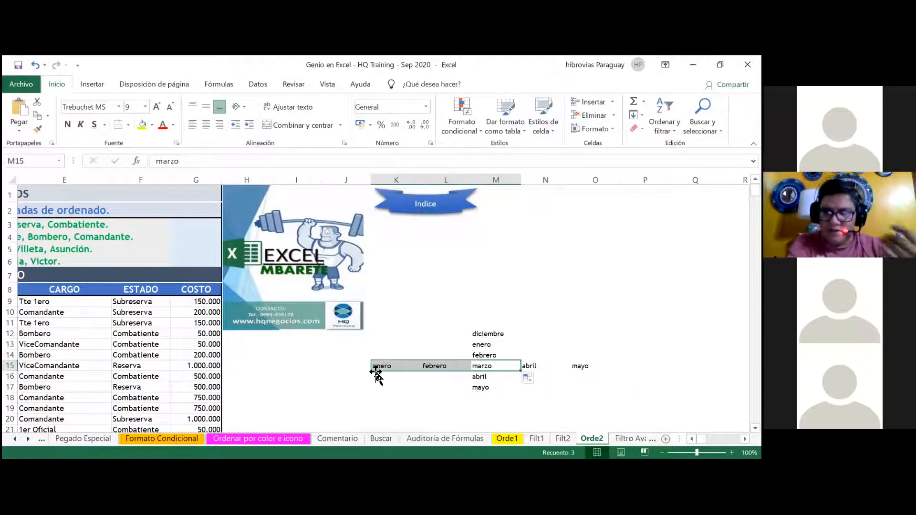
{"action": "left_click", "coordinate": [443, 317]}
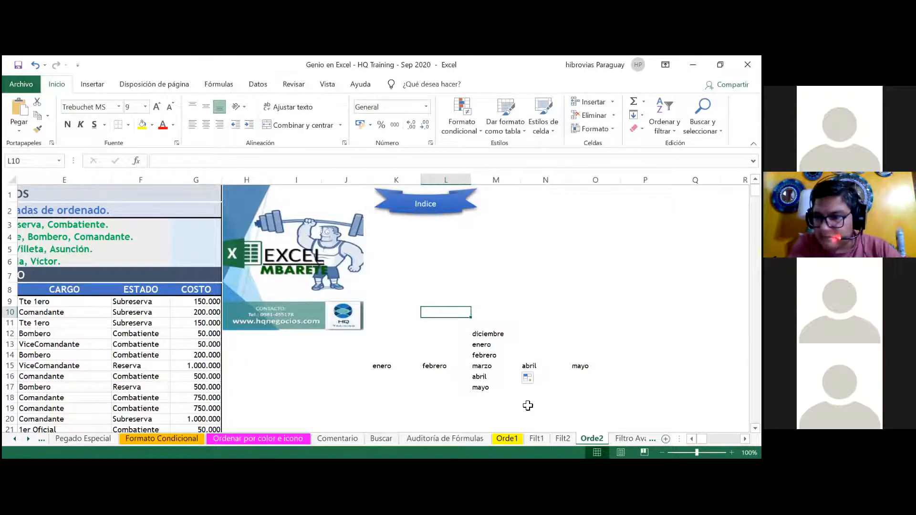
Type a first name in M15 and autofill it to the right, redoing the fill once
{"action": "left_click", "coordinate": [488, 363]}
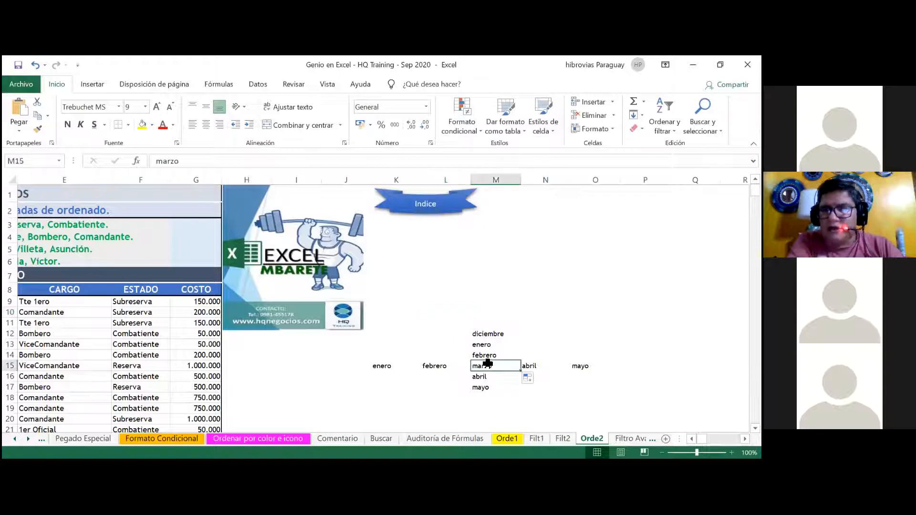
{"action": "type", "text": "andrea"}
{"action": "key", "text": "Return"}
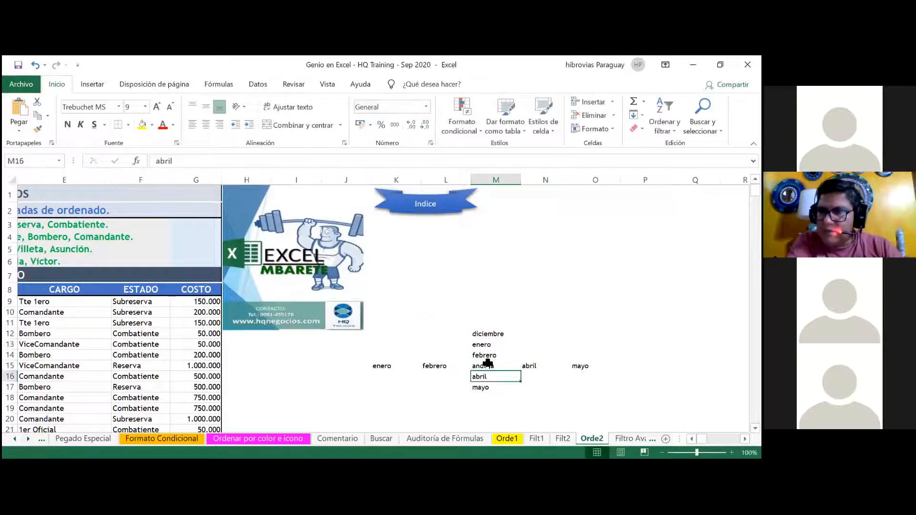
{"action": "left_click", "coordinate": [487, 364]}
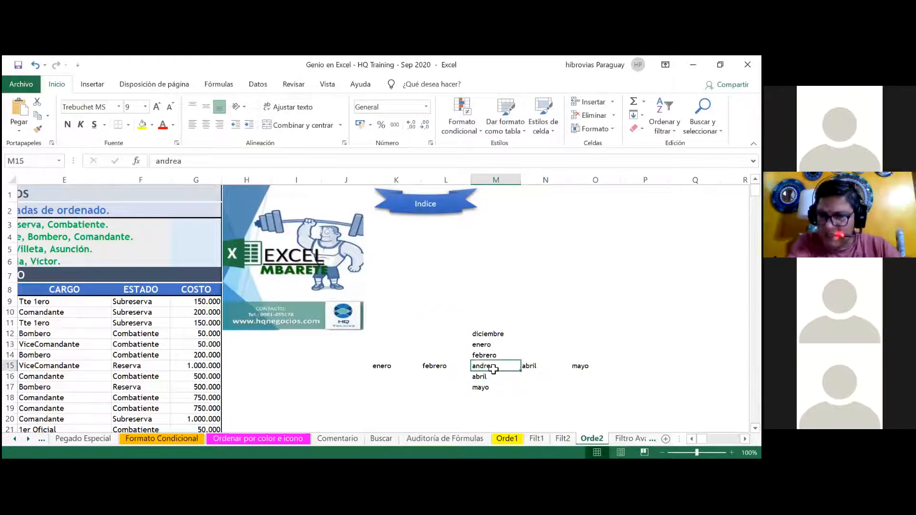
{"action": "left_click_drag", "start_coordinate": [522, 372], "coordinate": [582, 378]}
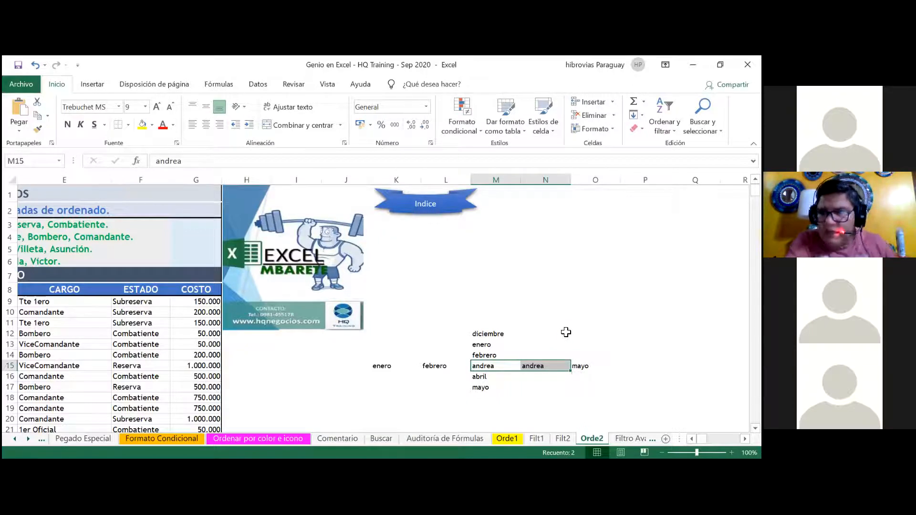
{"action": "key", "text": "ctrl+z"}
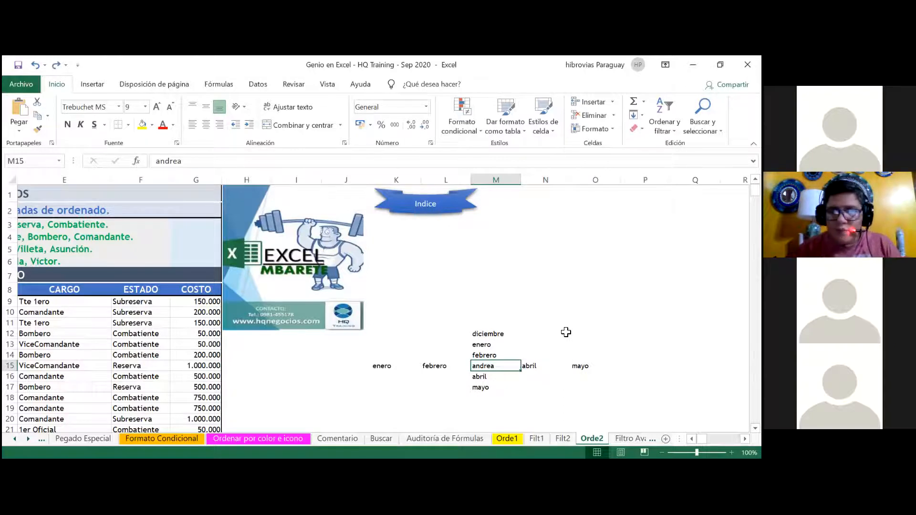
{"action": "left_click_drag", "start_coordinate": [533, 373], "coordinate": [610, 375]}
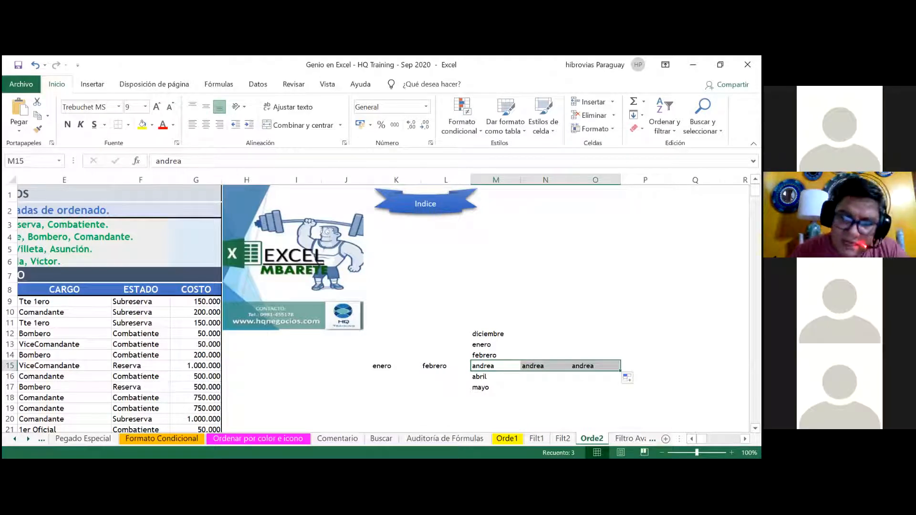
Copy the name down column M over the month names above and below M15
{"action": "left_click", "coordinate": [506, 365]}
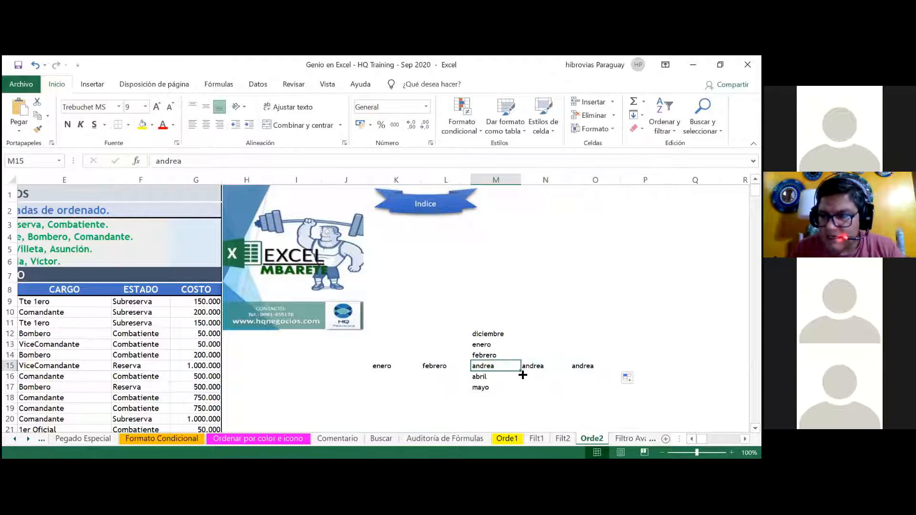
{"action": "left_click_drag", "start_coordinate": [523, 371], "coordinate": [516, 332]}
{"action": "left_click", "coordinate": [519, 365]}
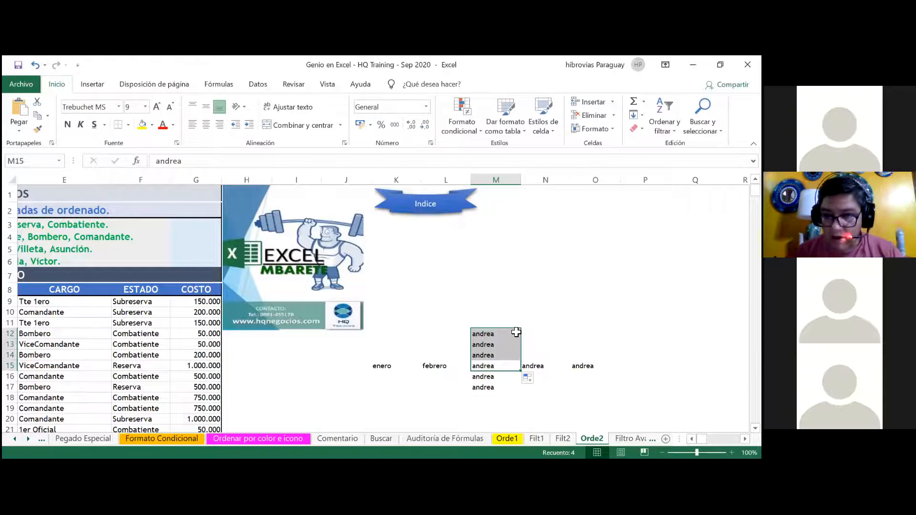
{"action": "left_click", "coordinate": [433, 320]}
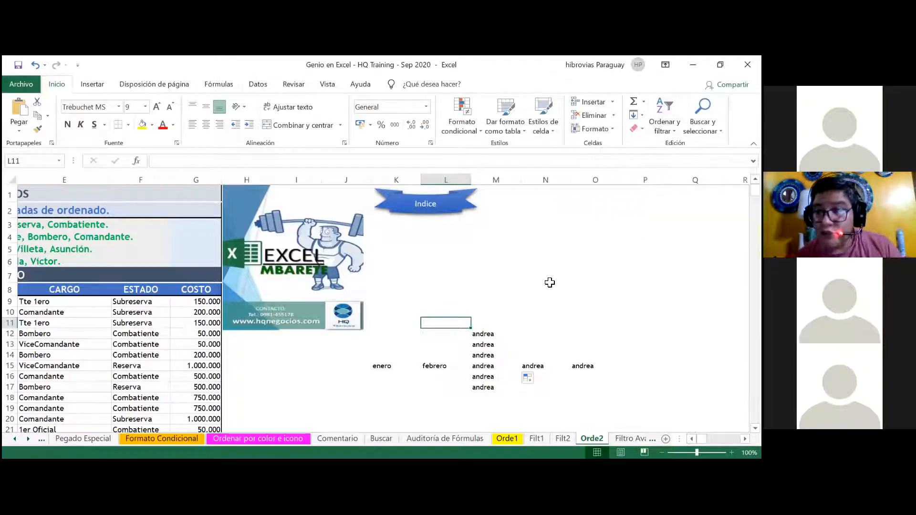
Move back to the first column of the Orde2 data table
{"action": "left_click", "coordinate": [384, 324]}
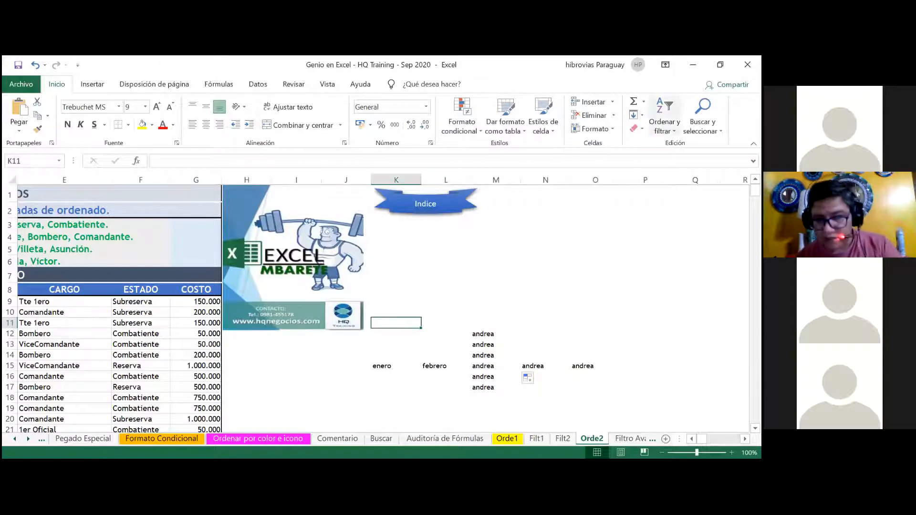
{"action": "left_click", "coordinate": [489, 334]}
{"action": "key", "text": "Left"}
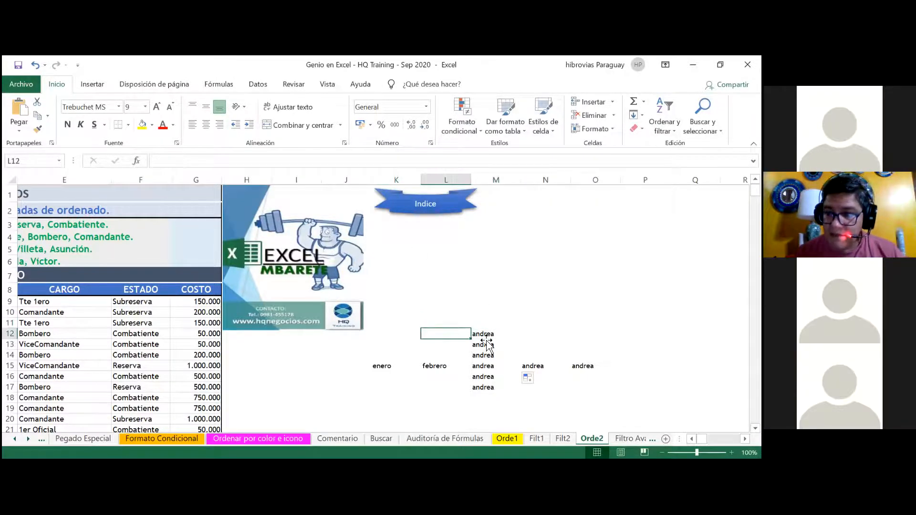
{"action": "key", "text": "Left"}
{"action": "key", "text": "Left"}
{"action": "key", "text": "Left"}
{"action": "key", "text": "Left"}
{"action": "key", "text": "Left"}
{"action": "key", "text": "Left"}
{"action": "key", "text": "Left"}
{"action": "key", "text": "Left"}
{"action": "key", "text": "Left"}
{"action": "key", "text": "Left"}
{"action": "key", "text": "Left"}
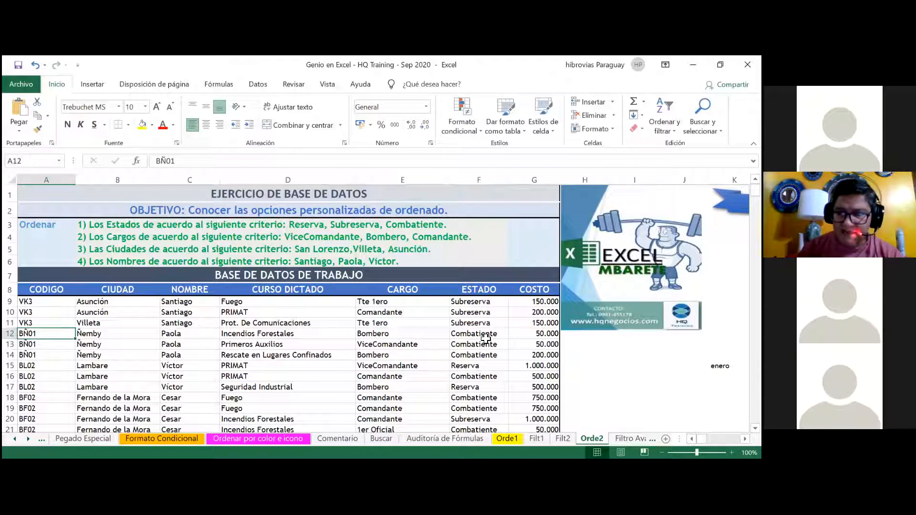
{"action": "key", "text": "Up"}
{"action": "key", "text": "Up"}
{"action": "key", "text": "Up"}
{"action": "key", "text": "Up"}
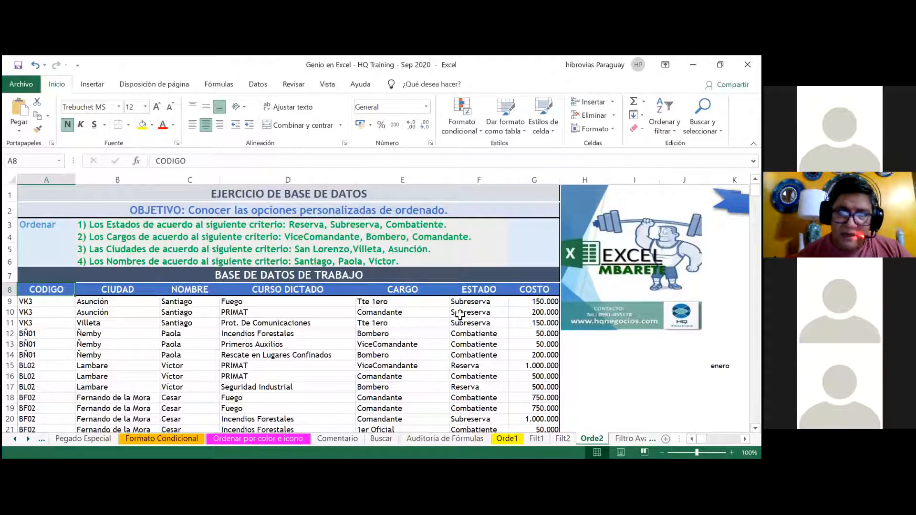
{"action": "left_click", "coordinate": [422, 311]}
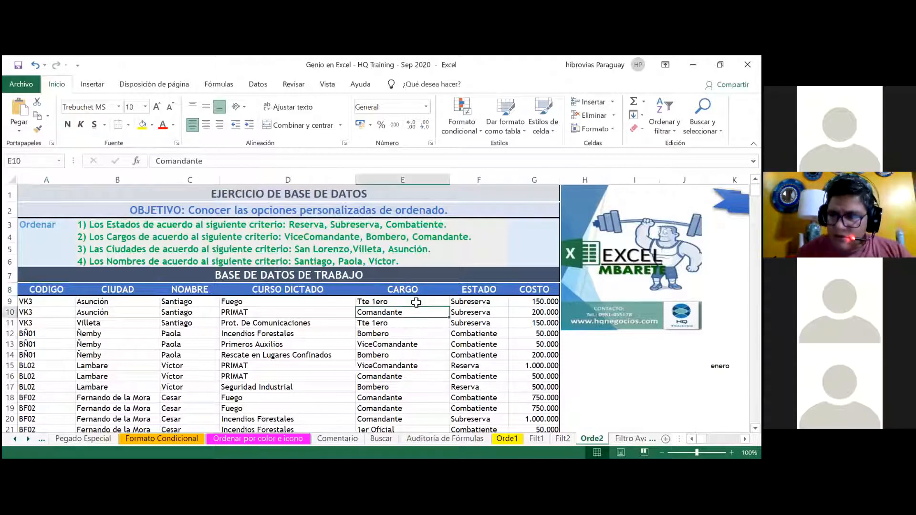
{"action": "left_click", "coordinate": [416, 303]}
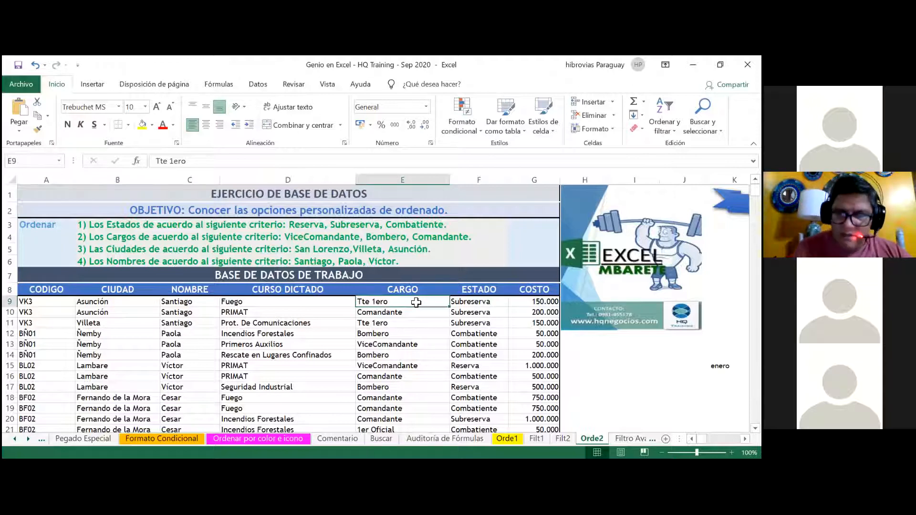
Select the Orde2 table from the CODIGO header across to COSTO and down to row 51
{"action": "left_click", "coordinate": [75, 273]}
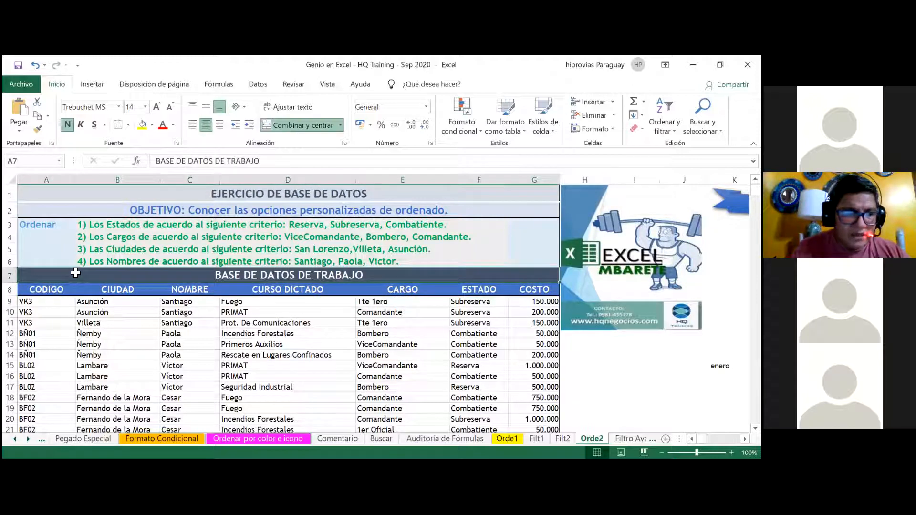
{"action": "key", "text": "ctrl+shift+Down"}
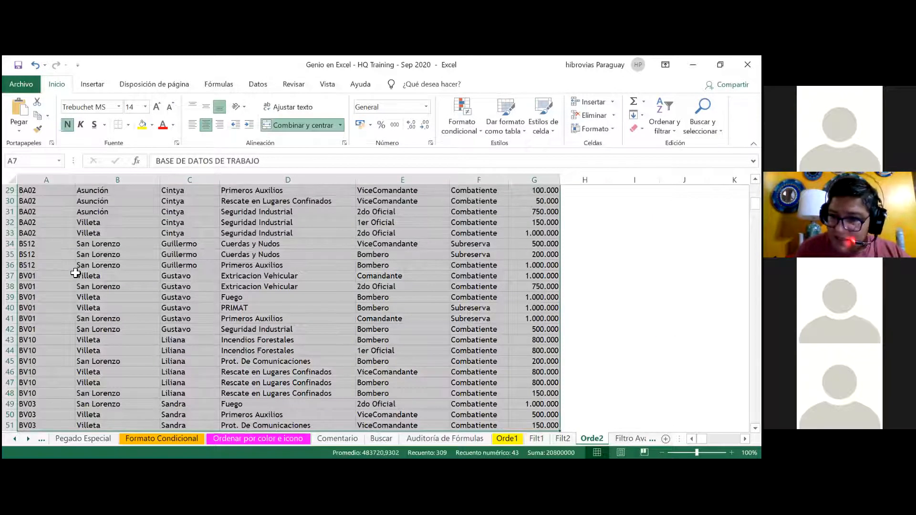
{"action": "key", "text": "Up"}
{"action": "key", "text": "Down"}
{"action": "key", "text": "Down"}
{"action": "key", "text": "Down"}
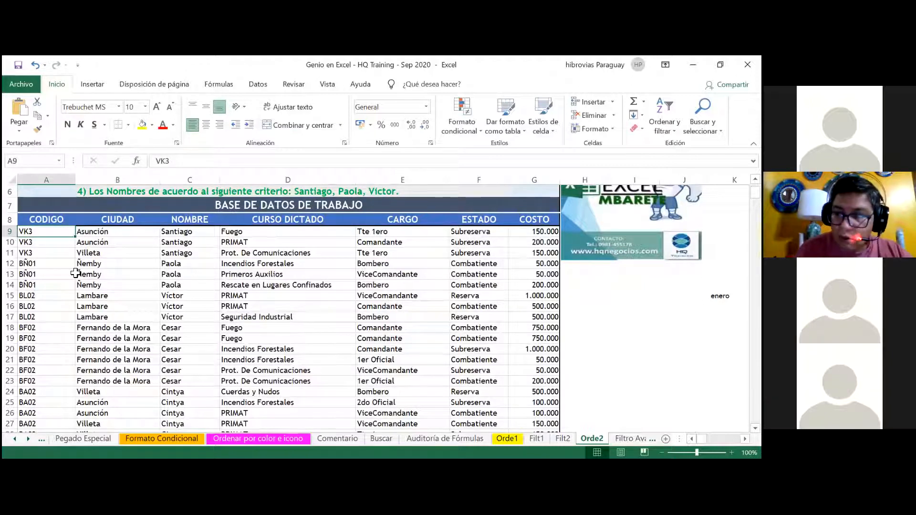
{"action": "key", "text": "Up"}
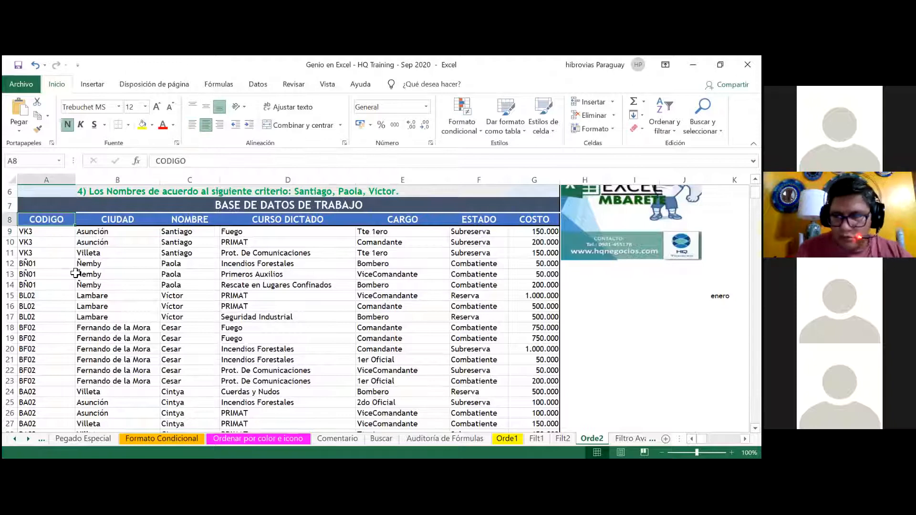
{"action": "key", "text": "ctrl+shift+Right"}
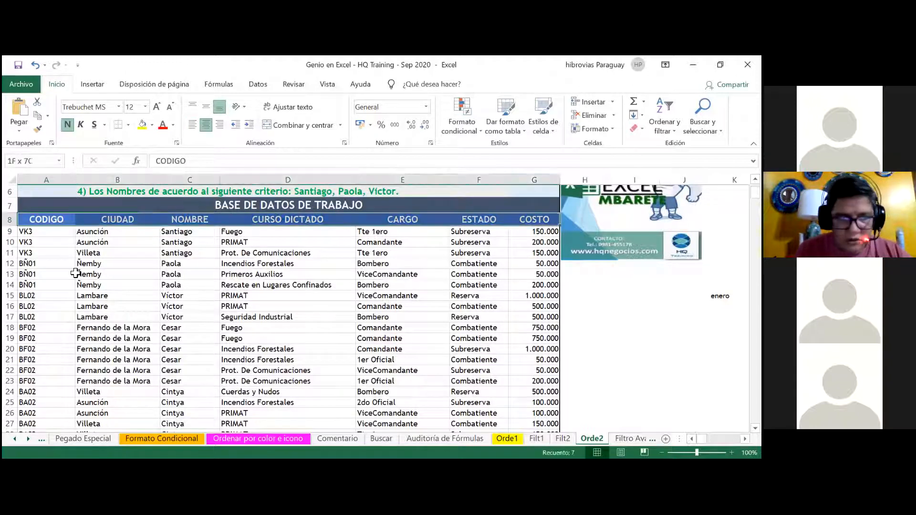
{"action": "key", "text": "ctrl+shift+Down"}
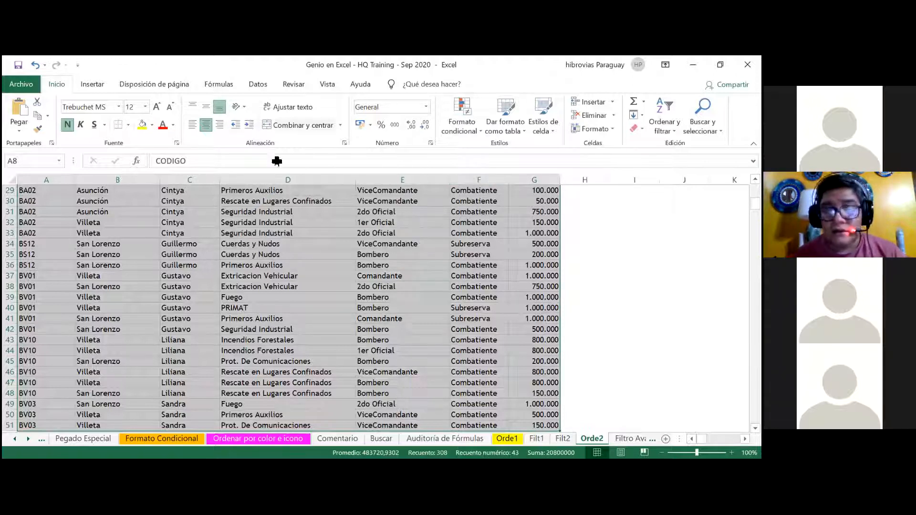
Open Orden personalizado for the selected table from the right-click Ordenar menu
{"action": "right_click", "coordinate": [288, 241]}
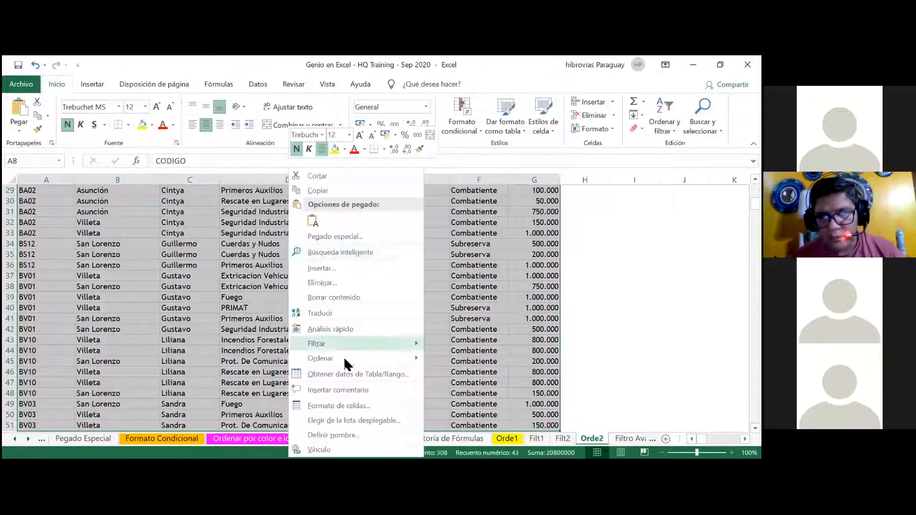
{"action": "mouse_move", "coordinate": [345, 359]}
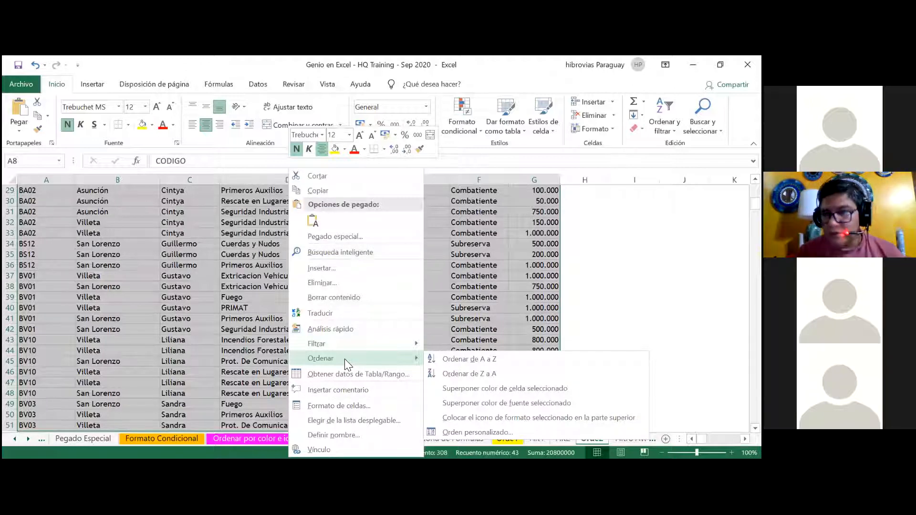
{"action": "left_click", "coordinate": [471, 432]}
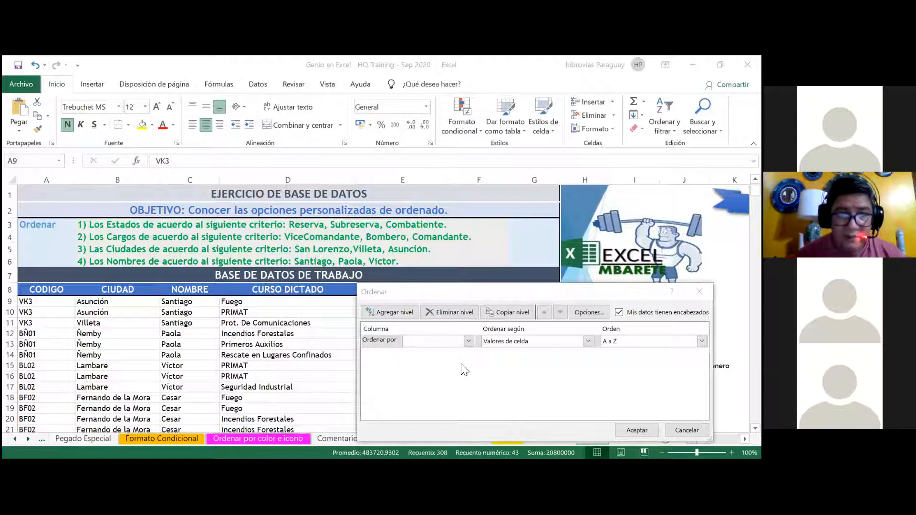
Set the sort level to ESTADO with the order set to Lista personalizada
{"action": "left_click", "coordinate": [469, 342]}
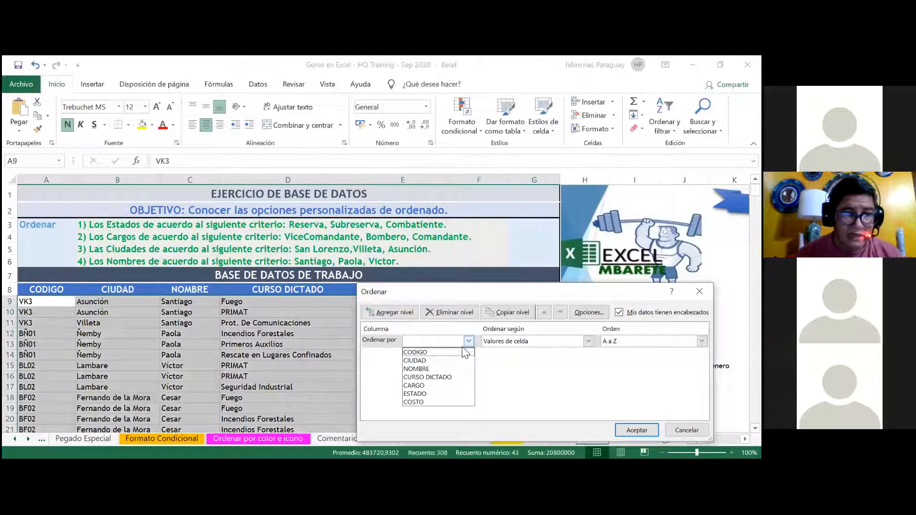
{"action": "left_click", "coordinate": [433, 392]}
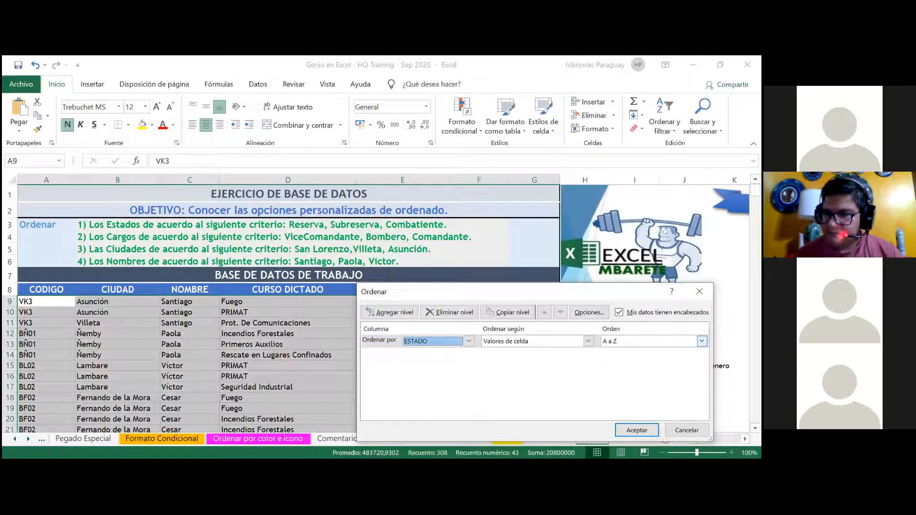
{"action": "left_click", "coordinate": [701, 341]}
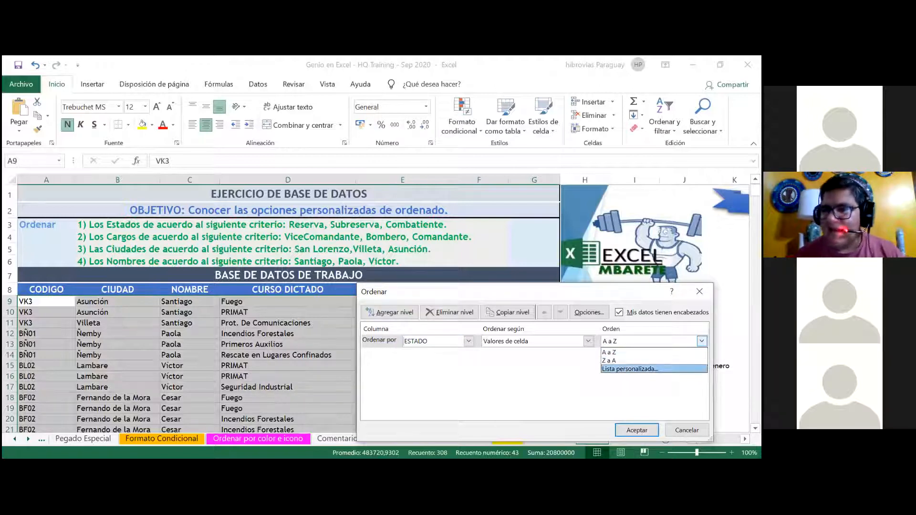
{"action": "left_click", "coordinate": [630, 369]}
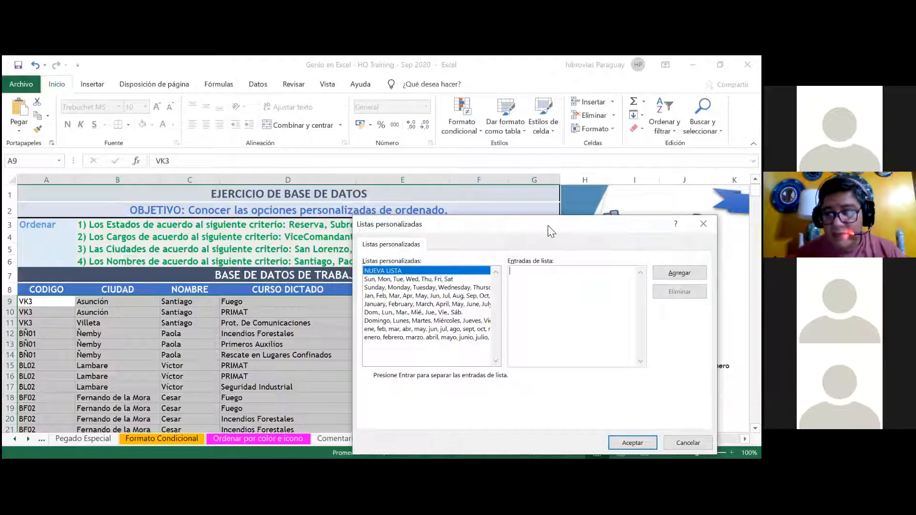
{"action": "left_click_drag", "start_coordinate": [552, 231], "coordinate": [595, 253]}
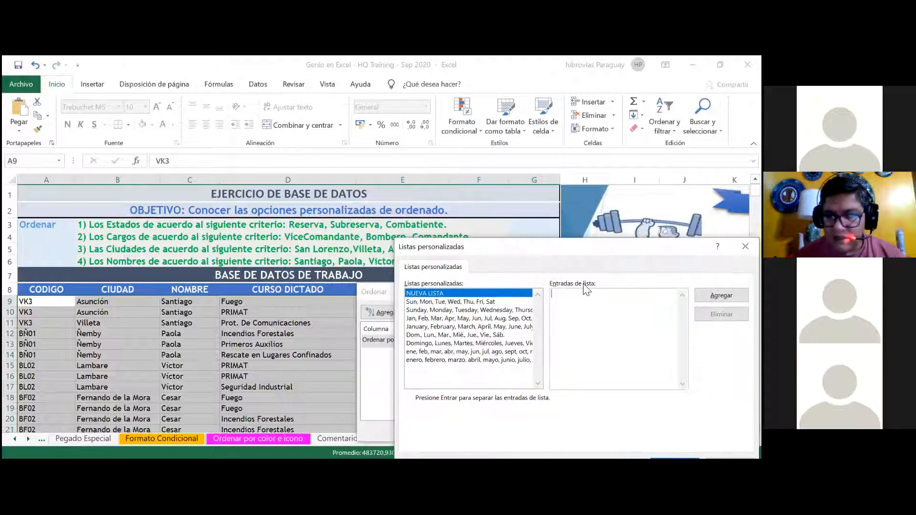
{"action": "left_click", "coordinate": [573, 307]}
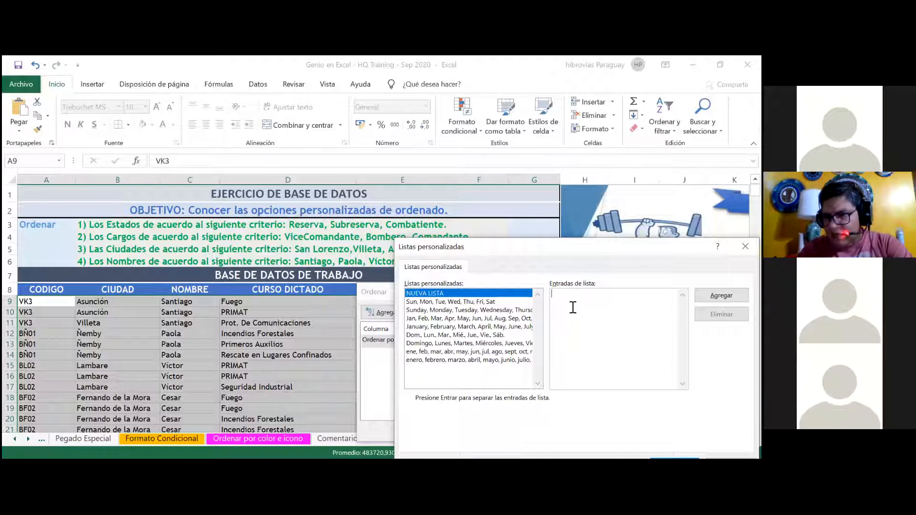
{"action": "left_click", "coordinate": [473, 307]}
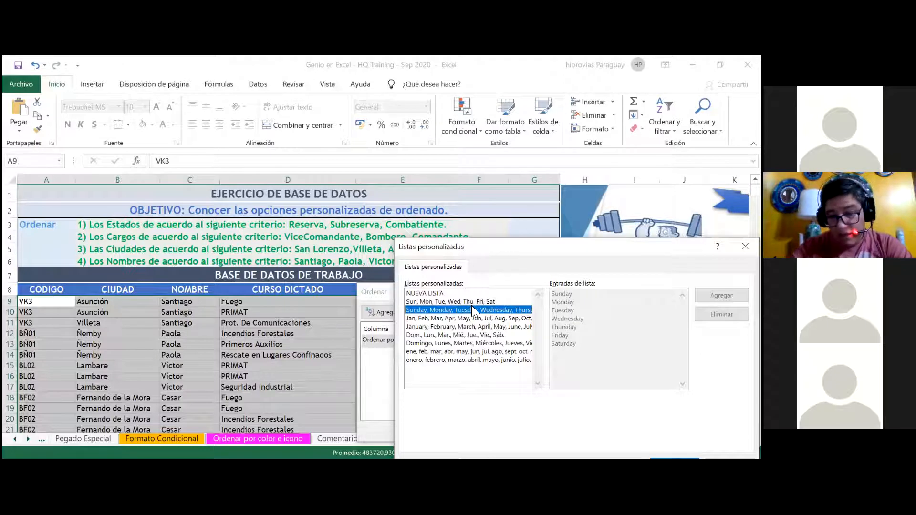
{"action": "left_click", "coordinate": [483, 360]}
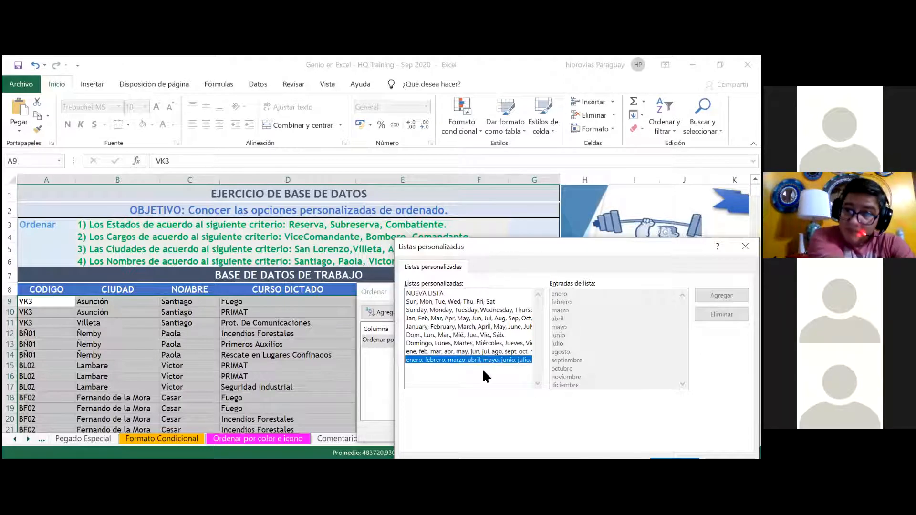
{"action": "left_click", "coordinate": [431, 294]}
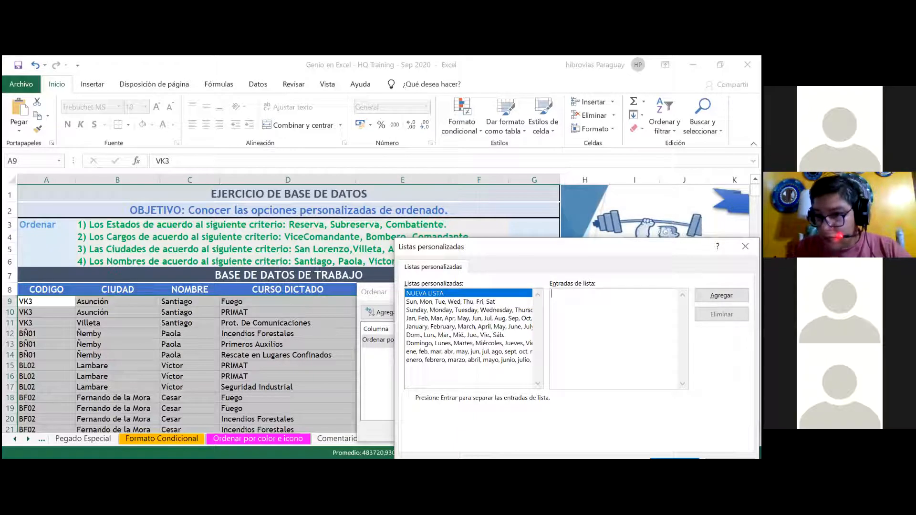
Add four first names as a new custom list, then select NUEVA LISTA
{"action": "type", "text": "Andrea"}
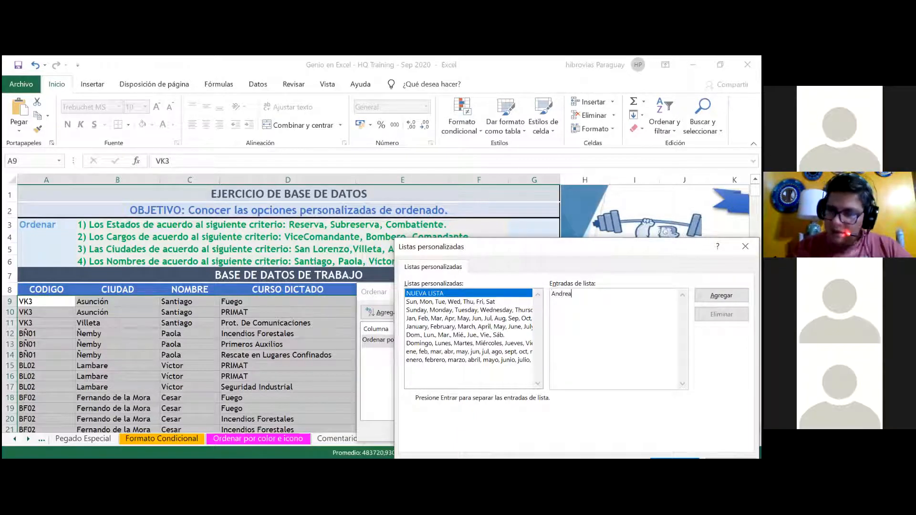
{"action": "type", "text": ", Milagros, Enrique, Humberto"}
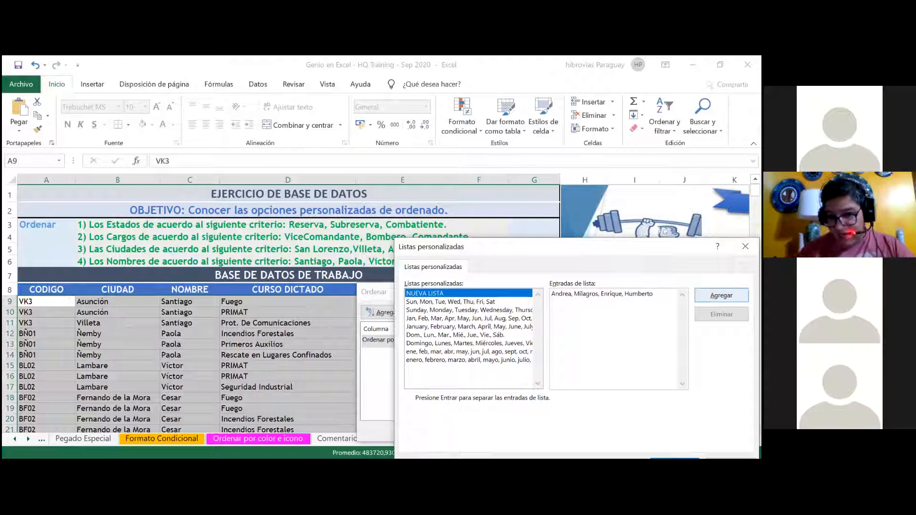
{"action": "left_click", "coordinate": [721, 295]}
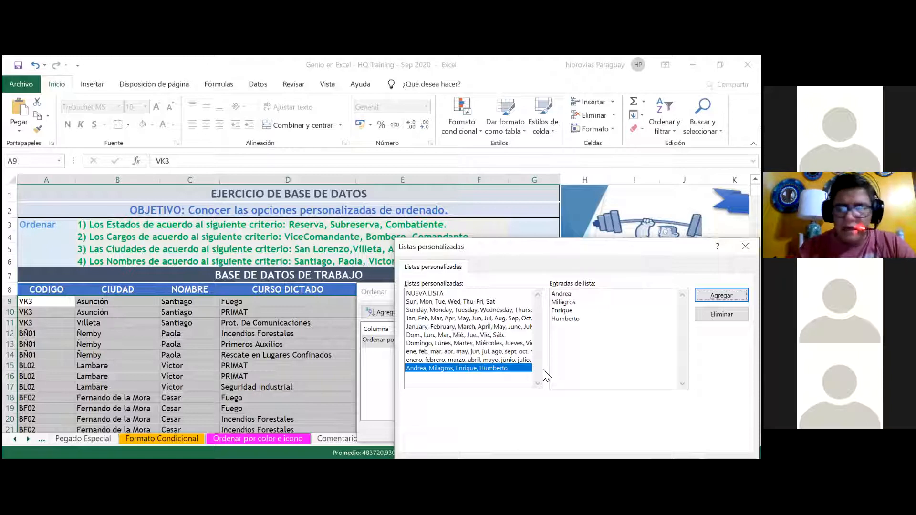
{"action": "left_click", "coordinate": [431, 295]}
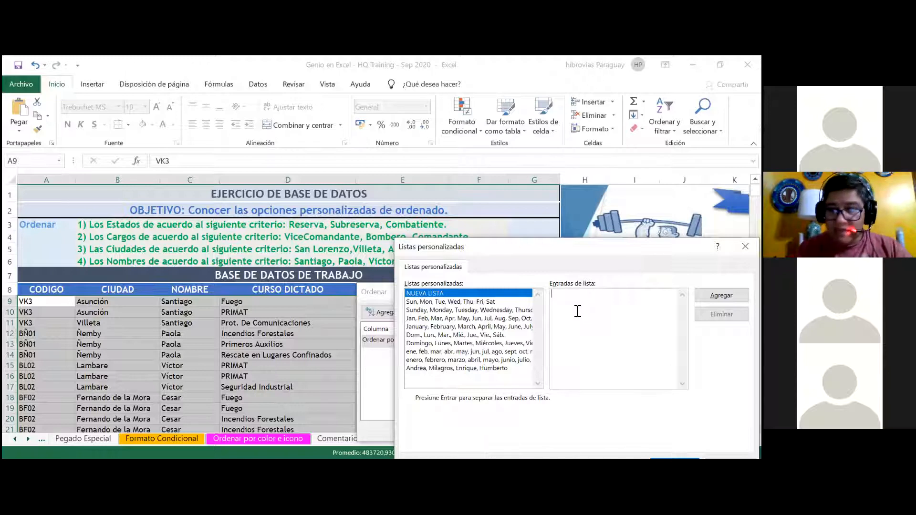
Add Reserva, Subreserva and Combatiente, one per line, as a new custom list
{"action": "type", "text": "Res"}
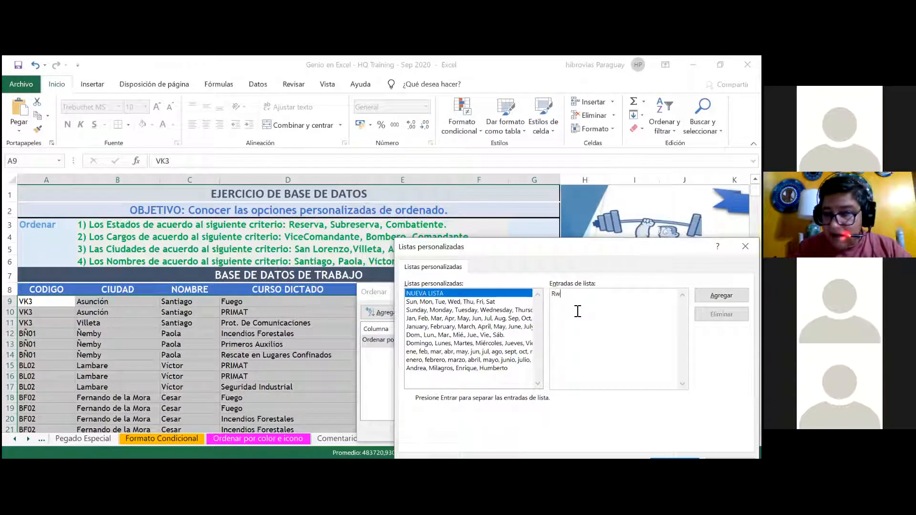
{"action": "key", "text": "BackSpace"}
{"action": "key", "text": "BackSpace"}
{"action": "type", "text": "eserva"}
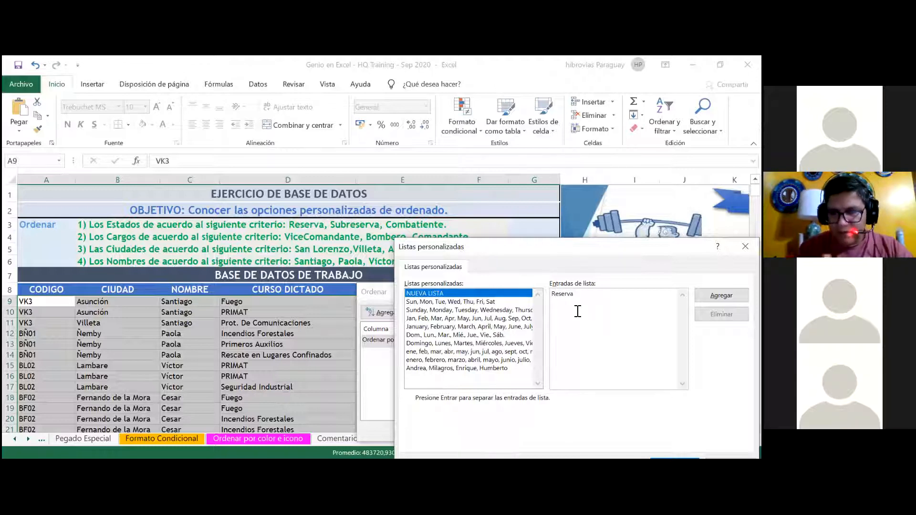
{"action": "type", "text": "Su"}
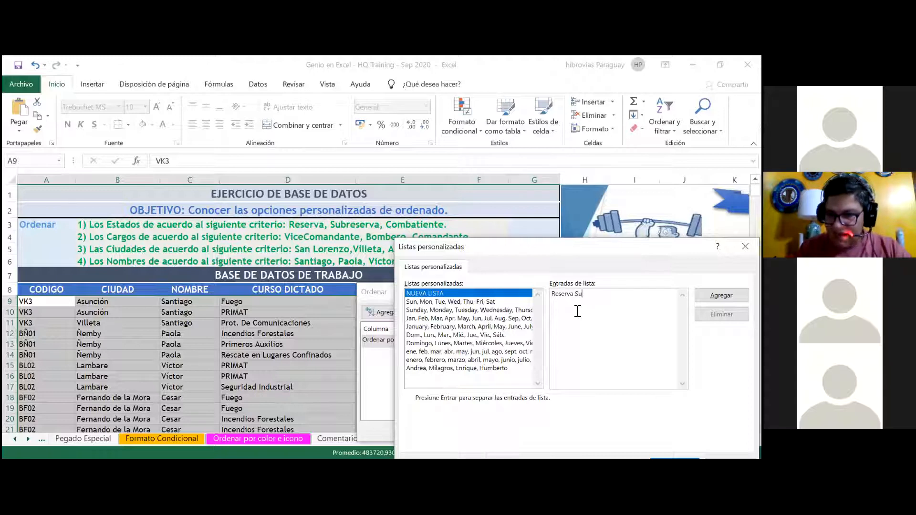
{"action": "type", "text": "breserva"}
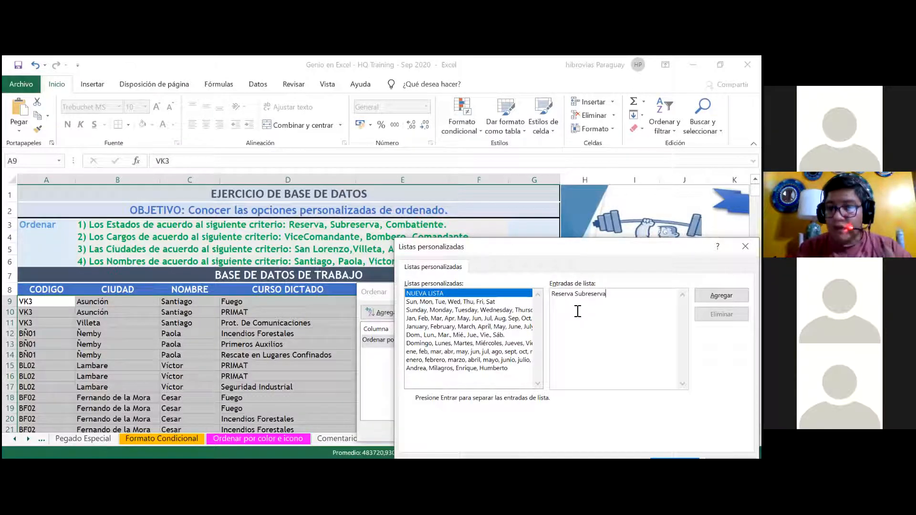
{"action": "key", "text": "BackSpace"}
{"action": "key", "text": "BackSpace"}
{"action": "key", "text": "BackSpace"}
{"action": "key", "text": "BackSpace"}
{"action": "key", "text": "BackSpace"}
{"action": "key", "text": "BackSpace"}
{"action": "key", "text": "BackSpace"}
{"action": "key", "text": "BackSpace"}
{"action": "key", "text": "BackSpace"}
{"action": "key", "text": "BackSpace"}
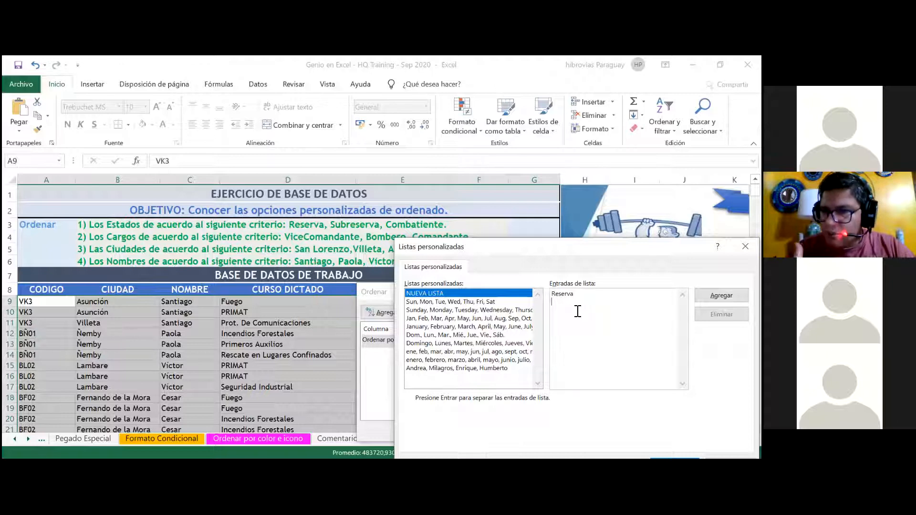
{"action": "key", "text": "Return"}
{"action": "type", "text": "Sub"}
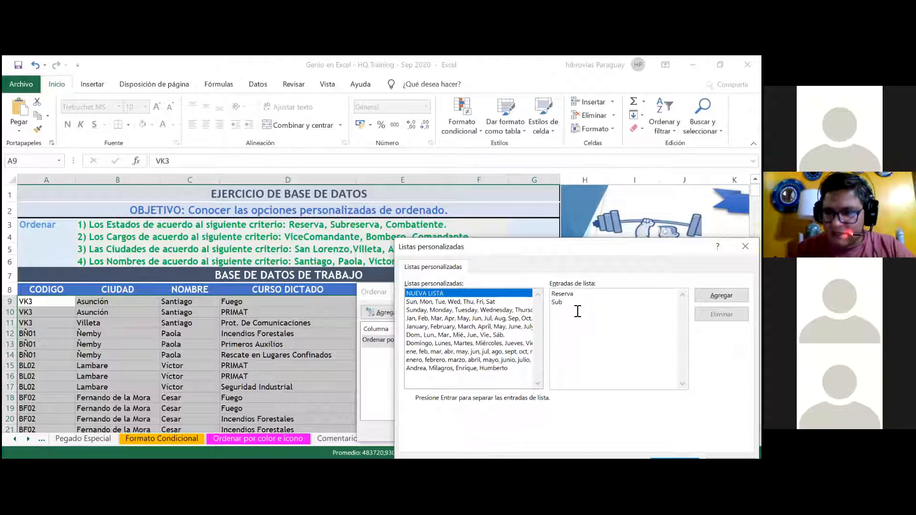
{"action": "type", "text": "reser"}
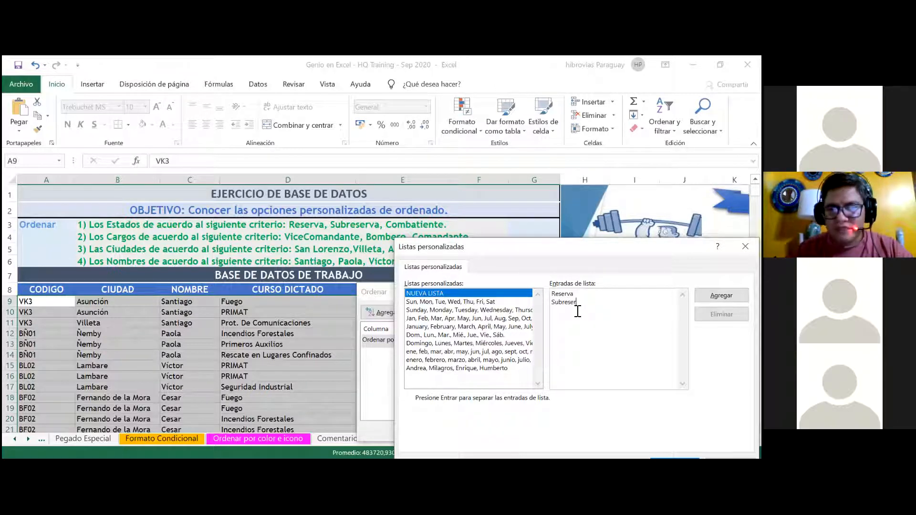
{"action": "type", "text": "va"}
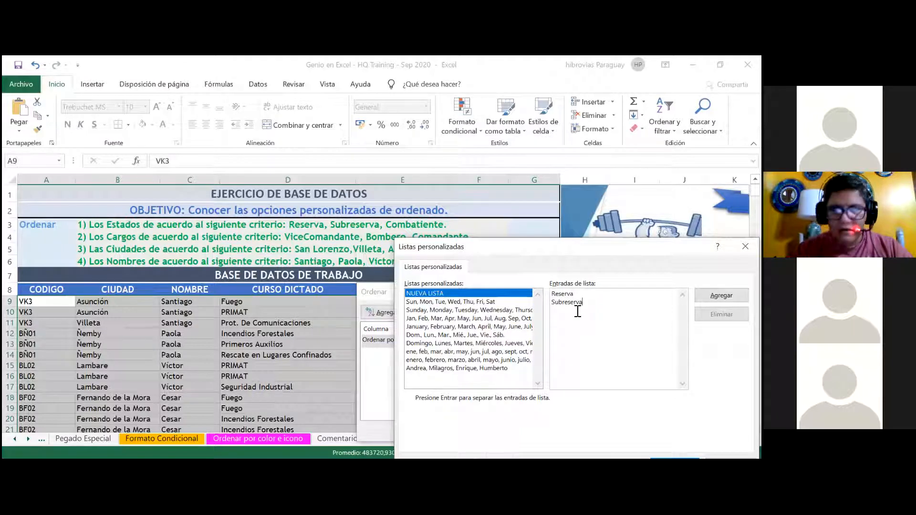
{"action": "key", "text": "Return"}
{"action": "type", "text": "Combatiente"}
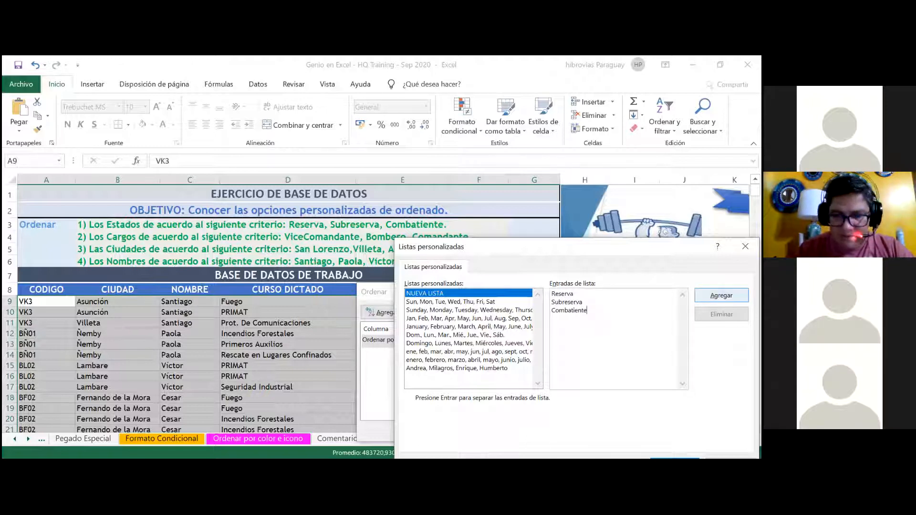
{"action": "left_click", "coordinate": [721, 295]}
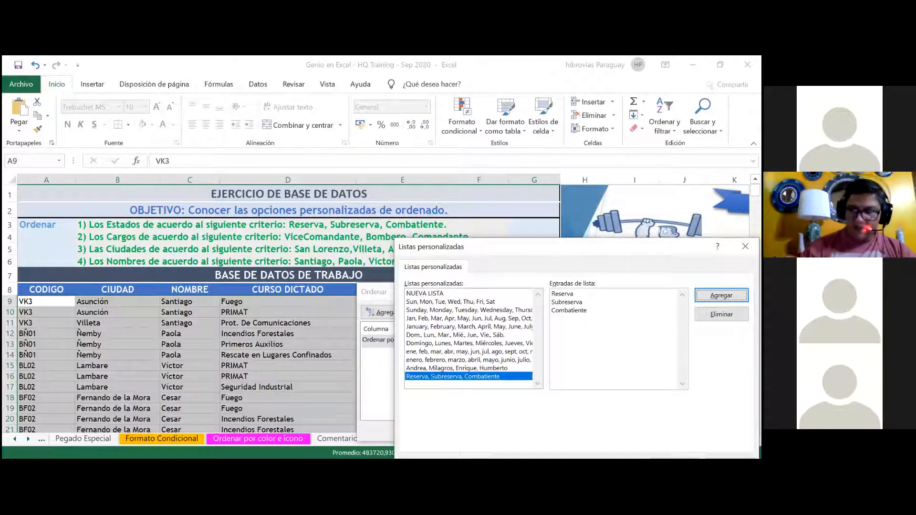
{"action": "left_click_drag", "start_coordinate": [610, 247], "coordinate": [539, 109]}
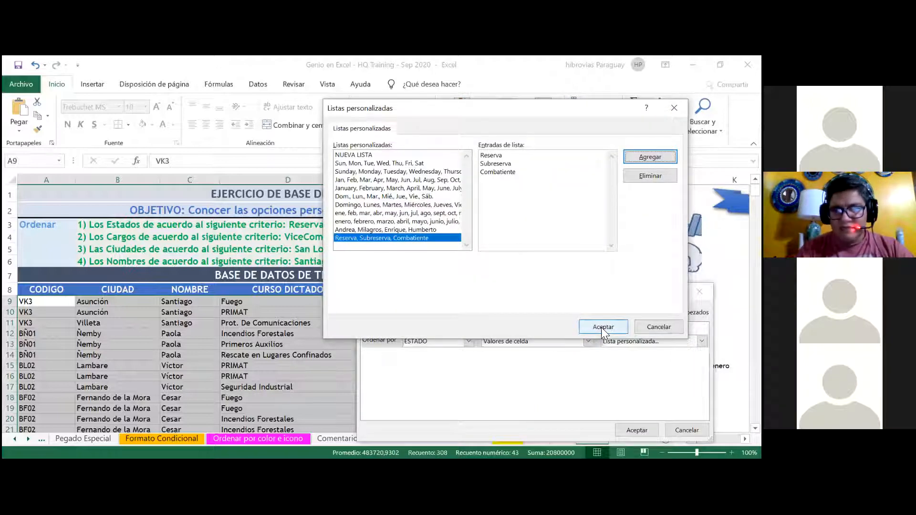
Confirm the list, choose the Reserva, Subreserva, Combatiente order for ESTADO, and apply the sort
{"action": "left_click", "coordinate": [602, 327]}
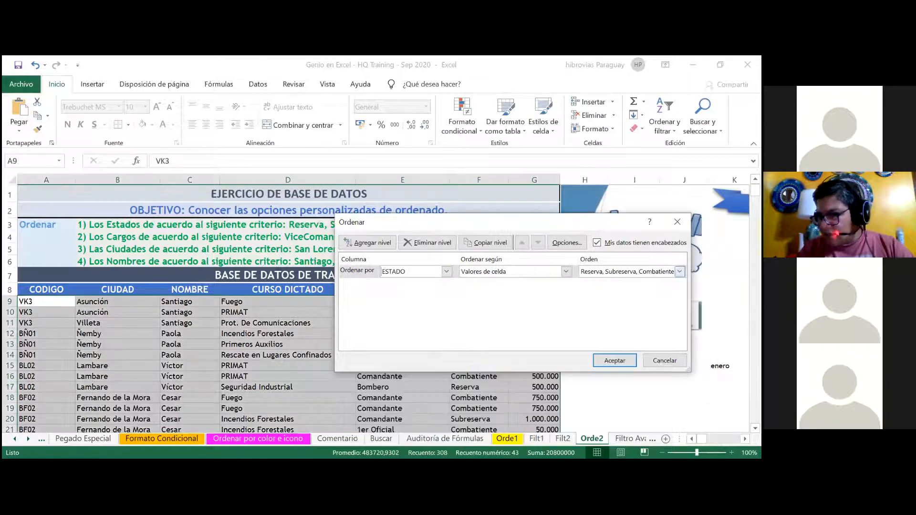
{"action": "left_click", "coordinate": [679, 271]}
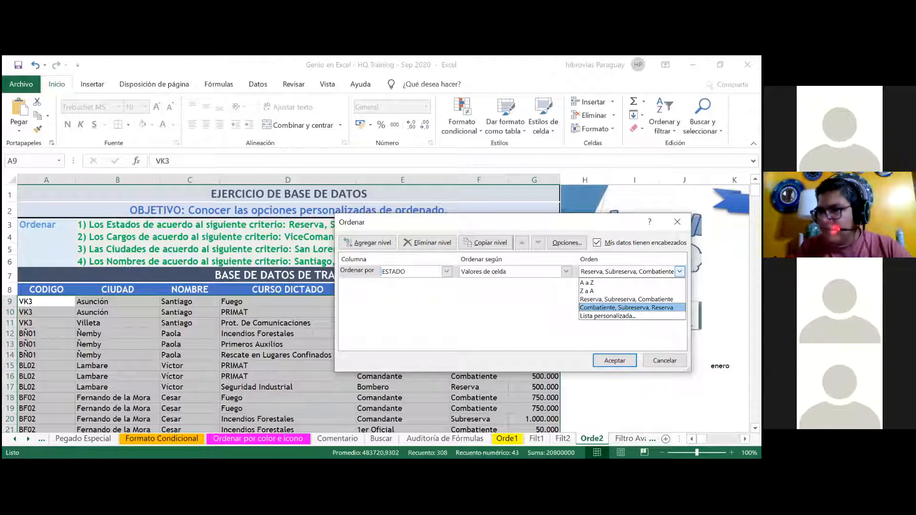
{"action": "left_click", "coordinate": [627, 300]}
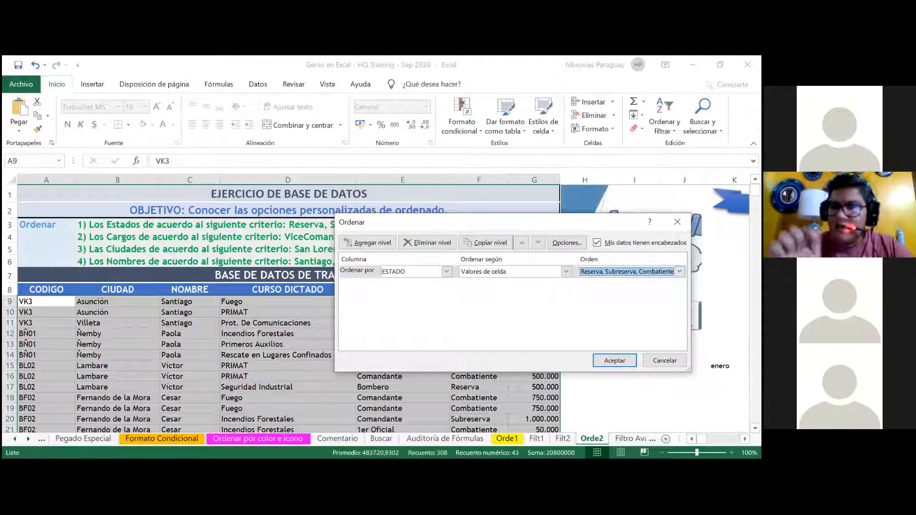
{"action": "left_click", "coordinate": [615, 360]}
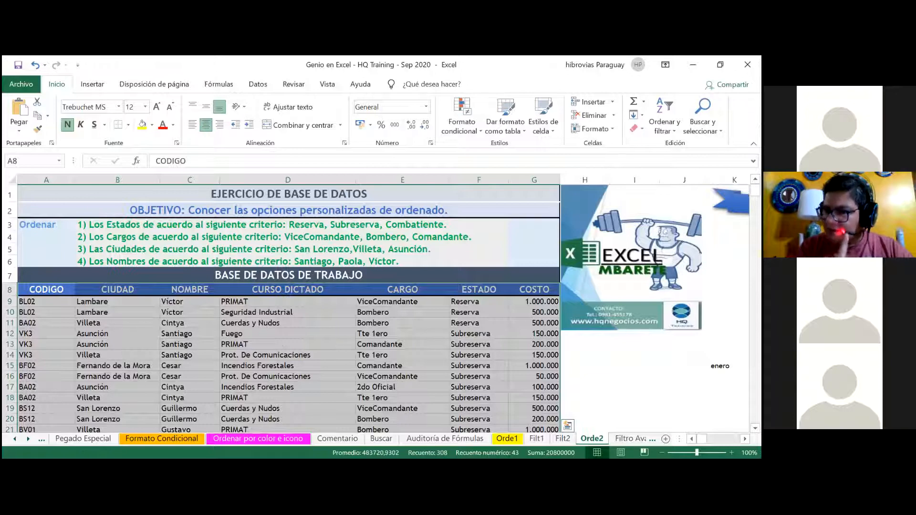
Scan down and back up the sorted ESTADO column to check its order
{"action": "left_click", "coordinate": [500, 319]}
{"action": "key", "text": "Down"}
{"action": "key", "text": "Down"}
{"action": "key", "text": "Down"}
{"action": "key", "text": "Down"}
{"action": "key", "text": "Down"}
{"action": "key", "text": "Down"}
{"action": "key", "text": "Down"}
{"action": "key", "text": "Down"}
{"action": "key", "text": "Down"}
{"action": "key", "text": "Down"}
{"action": "key", "text": "Down"}
{"action": "key", "text": "Down"}
{"action": "key", "text": "Down"}
{"action": "key", "text": "Down"}
{"action": "key", "text": "Down"}
{"action": "key", "text": "Down"}
{"action": "key", "text": "Down"}
{"action": "key", "text": "Down"}
{"action": "key", "text": "Down"}
{"action": "key", "text": "Down"}
{"action": "key", "text": "Down"}
{"action": "key", "text": "Down"}
{"action": "key", "text": "Down"}
{"action": "key", "text": "Down"}
{"action": "key", "text": "Down"}
{"action": "key", "text": "Down"}
{"action": "key", "text": "Down"}
{"action": "key", "text": "Down"}
{"action": "key", "text": "Down"}
{"action": "key", "text": "Down"}
{"action": "key", "text": "Down"}
{"action": "key", "text": "Down"}
{"action": "key", "text": "Down"}
{"action": "key", "text": "Up"}
{"action": "key", "text": "Up"}
{"action": "key", "text": "Up"}
{"action": "key", "text": "Up"}
{"action": "key", "text": "Up"}
{"action": "key", "text": "Up"}
{"action": "key", "text": "Up"}
{"action": "key", "text": "Up"}
{"action": "key", "text": "Up"}
{"action": "key", "text": "Up"}
{"action": "key", "text": "Up"}
{"action": "key", "text": "Up"}
{"action": "key", "text": "Up"}
{"action": "key", "text": "Up"}
{"action": "key", "text": "Up"}
{"action": "key", "text": "Up"}
{"action": "key", "text": "Up"}
{"action": "key", "text": "Up"}
{"action": "key", "text": "Up"}
{"action": "key", "text": "Up"}
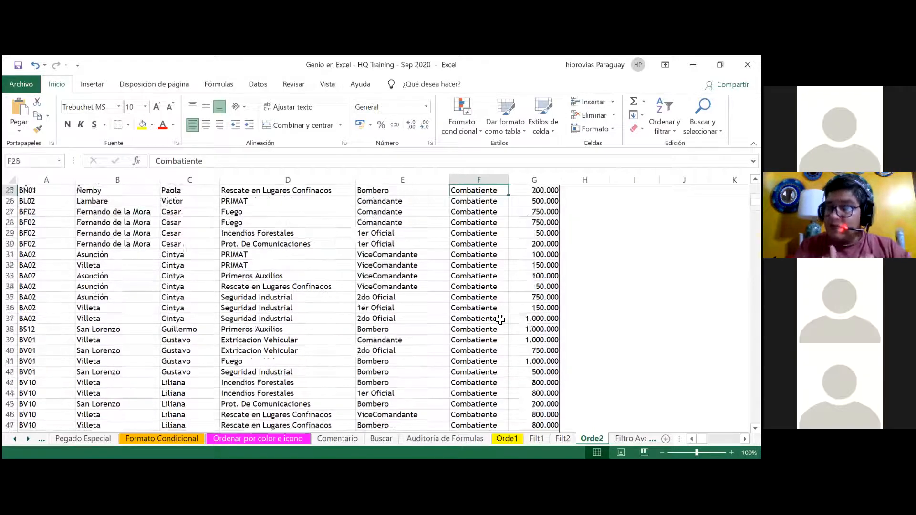
{"action": "key", "text": "Up"}
{"action": "key", "text": "Up"}
{"action": "key", "text": "Up"}
{"action": "key", "text": "Up"}
{"action": "key", "text": "Up"}
{"action": "key", "text": "Up"}
{"action": "key", "text": "Up"}
{"action": "key", "text": "Up"}
{"action": "key", "text": "Up"}
{"action": "key", "text": "Up"}
{"action": "key", "text": "Up"}
{"action": "key", "text": "Up"}
{"action": "key", "text": "Up"}
{"action": "key", "text": "Up"}
{"action": "key", "text": "Up"}
{"action": "key", "text": "Up"}
{"action": "key", "text": "Up"}
{"action": "key", "text": "Up"}
{"action": "key", "text": "Up"}
{"action": "key", "text": "Up"}
{"action": "key", "text": "ctrl+Home"}
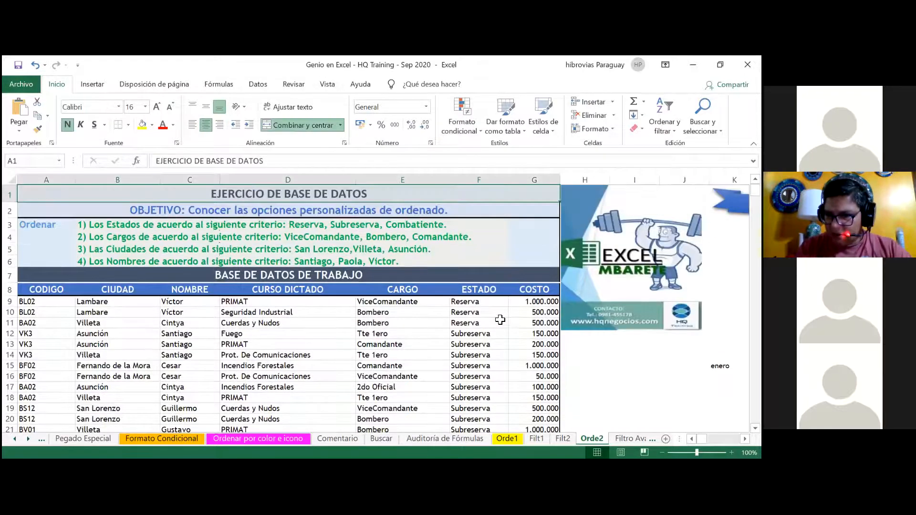
{"action": "key", "text": "Down"}
{"action": "key", "text": "Down"}
{"action": "key", "text": "Down"}
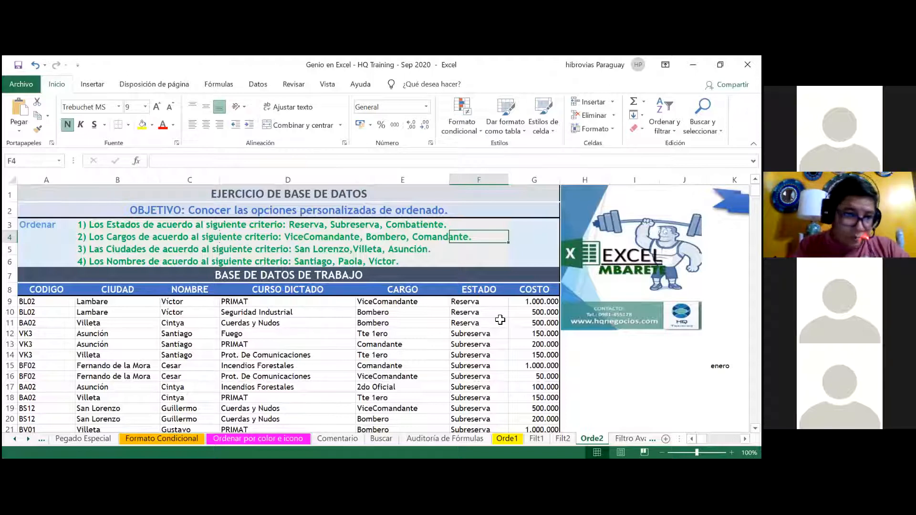
Highlight the first criterion line B3:F3 with a yellow fill
{"action": "key", "text": "Left"}
{"action": "key", "text": "Home"}
{"action": "key", "text": "Right"}
{"action": "key", "text": "Up"}
{"action": "key", "text": "shift+Right"}
{"action": "key", "text": "shift+Right"}
{"action": "key", "text": "shift+Right"}
{"action": "key", "text": "shift+Right"}
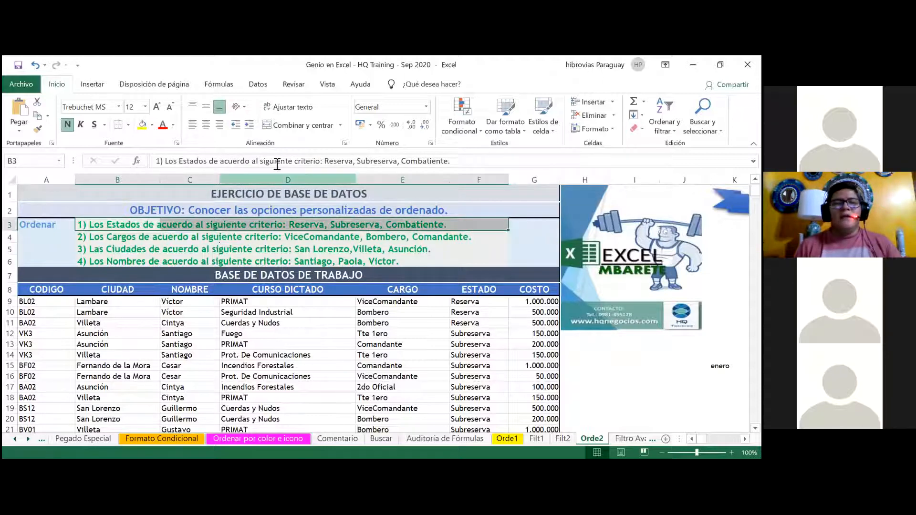
{"action": "left_click", "coordinate": [141, 125]}
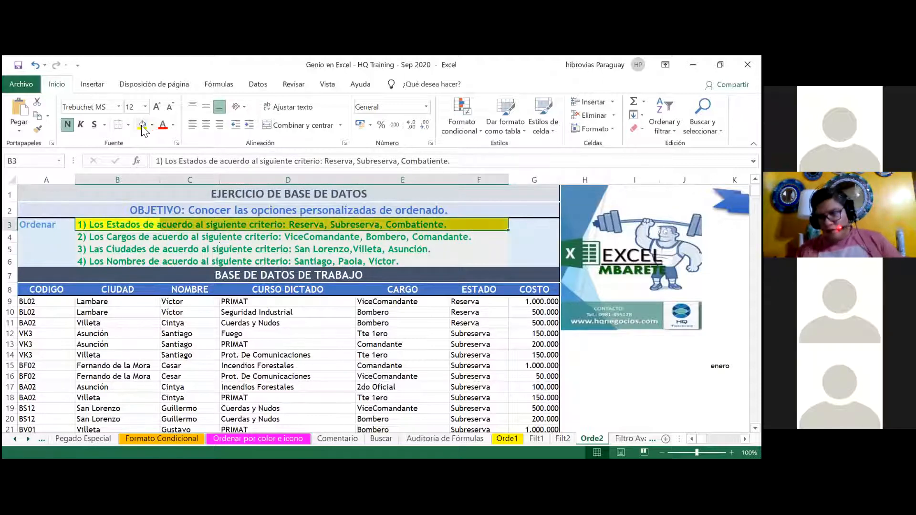
{"action": "key", "text": "Down"}
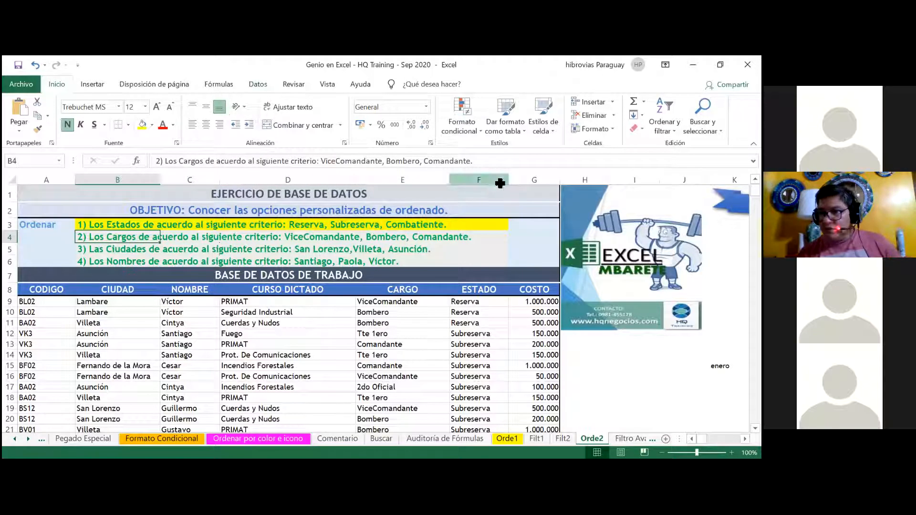
Autofill the custom names from andrea in M14 rightward to O14
{"action": "left_click", "coordinate": [499, 324]}
{"action": "key", "text": "Right"}
{"action": "key", "text": "Right"}
{"action": "key", "text": "Right"}
{"action": "key", "text": "Right"}
{"action": "key", "text": "Right"}
{"action": "key", "text": "Right"}
{"action": "key", "text": "Right"}
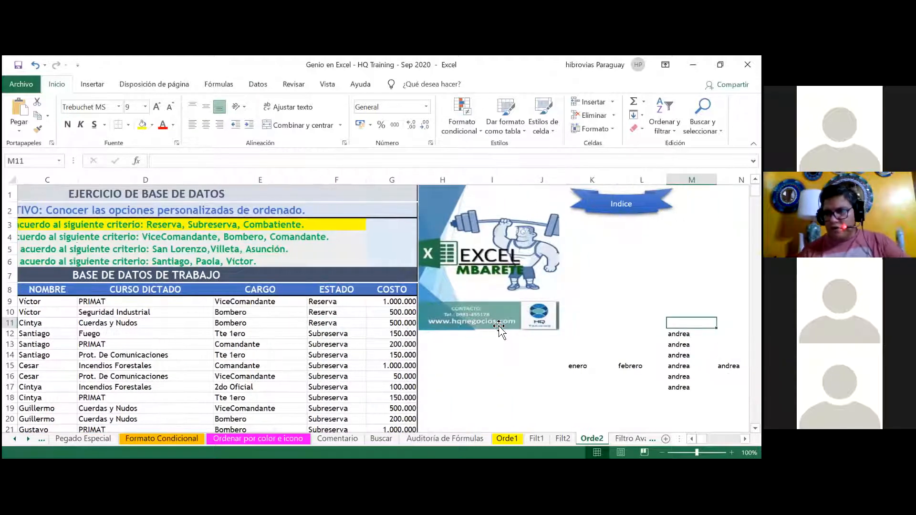
{"action": "key", "text": "Right"}
{"action": "key", "text": "Down"}
{"action": "key", "text": "Down"}
{"action": "key", "text": "Down"}
{"action": "key", "text": "Down"}
{"action": "key", "text": "Left"}
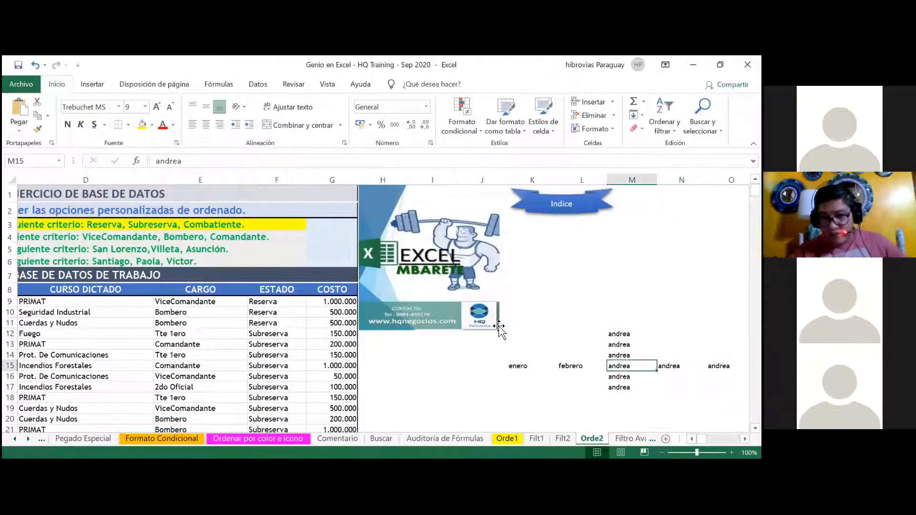
{"action": "key", "text": "Up"}
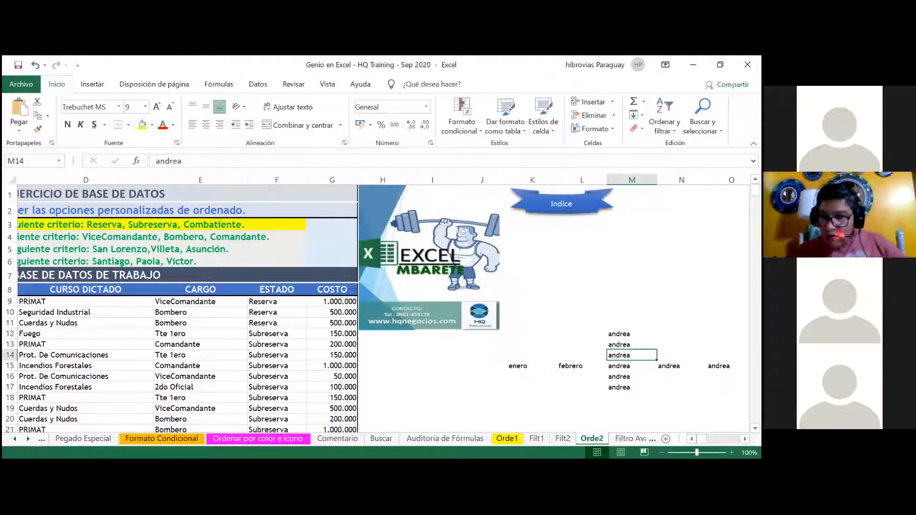
{"action": "left_click_drag", "start_coordinate": [657, 360], "coordinate": [727, 359]}
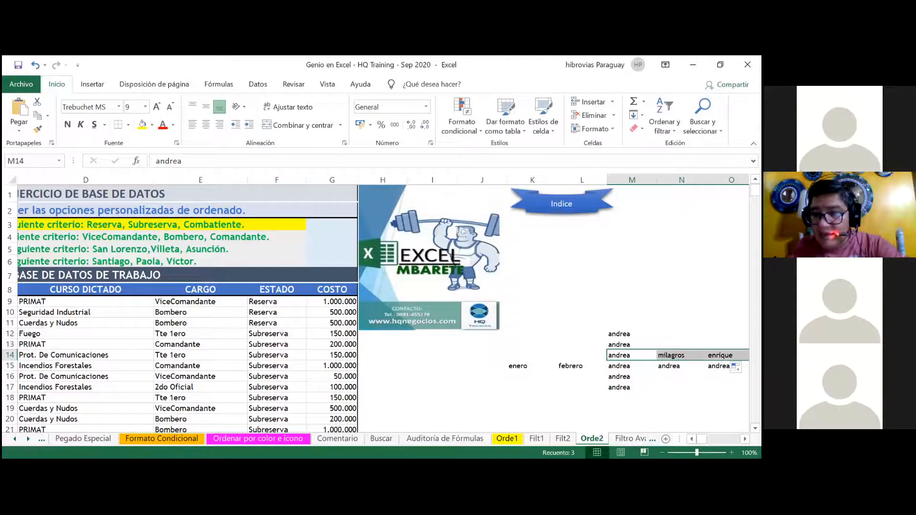
{"action": "left_click", "coordinate": [632, 355]}
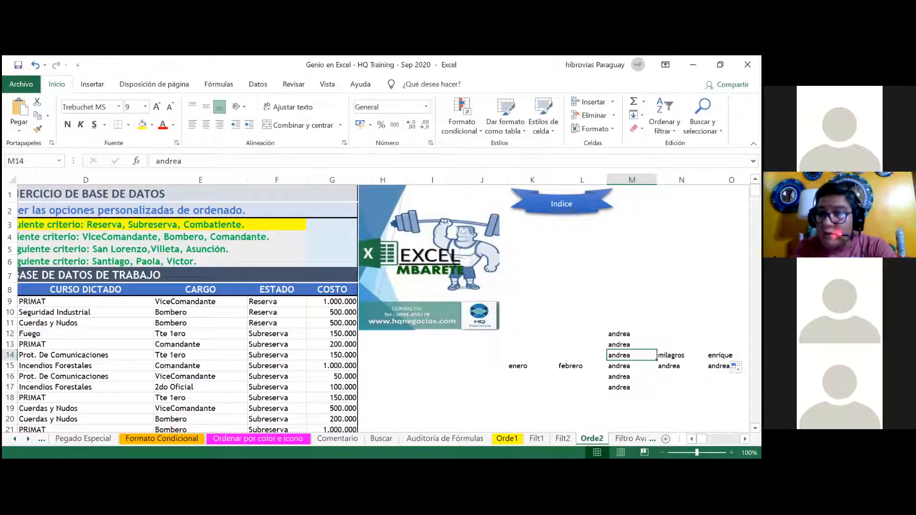
Extend the name sequence from M14 up to M11 and down to M19
{"action": "left_click_drag", "start_coordinate": [657, 361], "coordinate": [656, 322]}
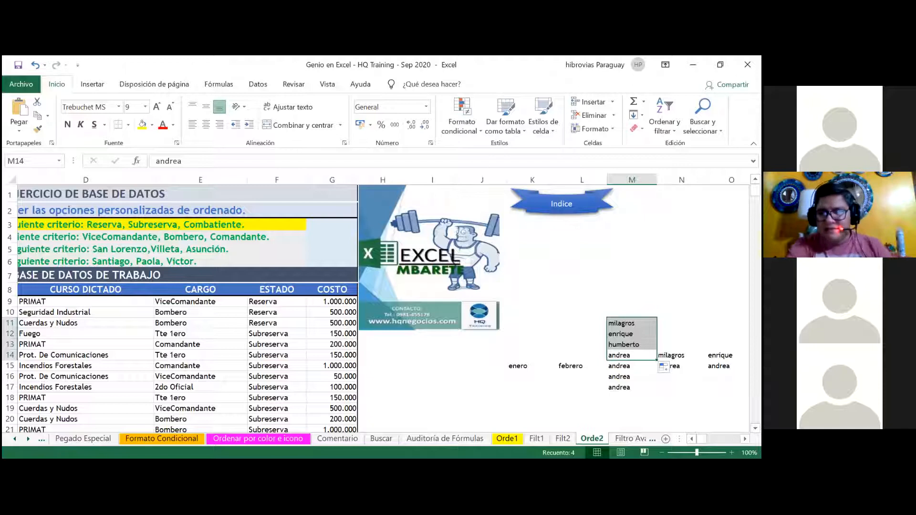
{"action": "left_click", "coordinate": [633, 366]}
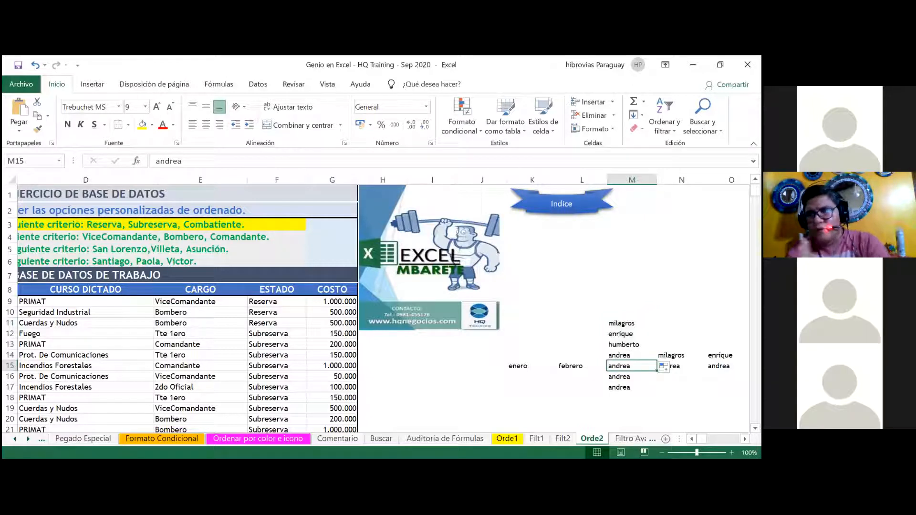
{"action": "left_click", "coordinate": [631, 356]}
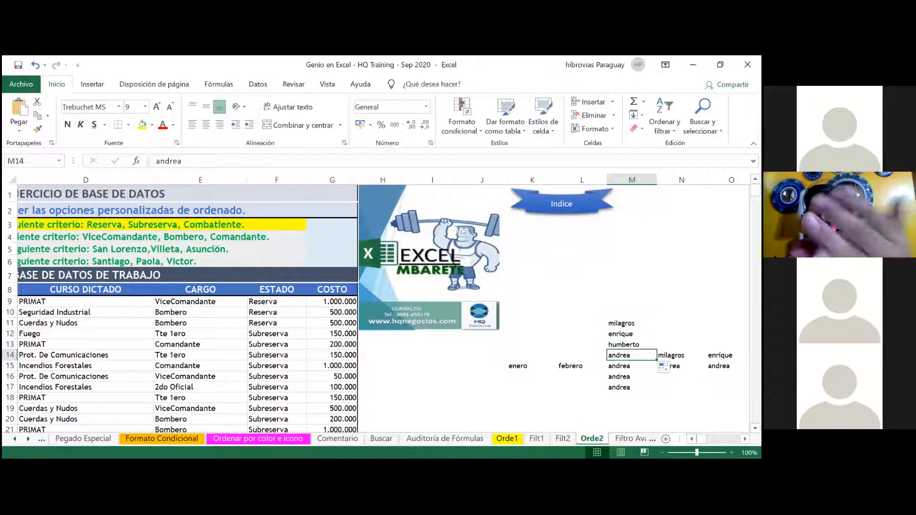
{"action": "left_click_drag", "start_coordinate": [657, 360], "coordinate": [657, 413]}
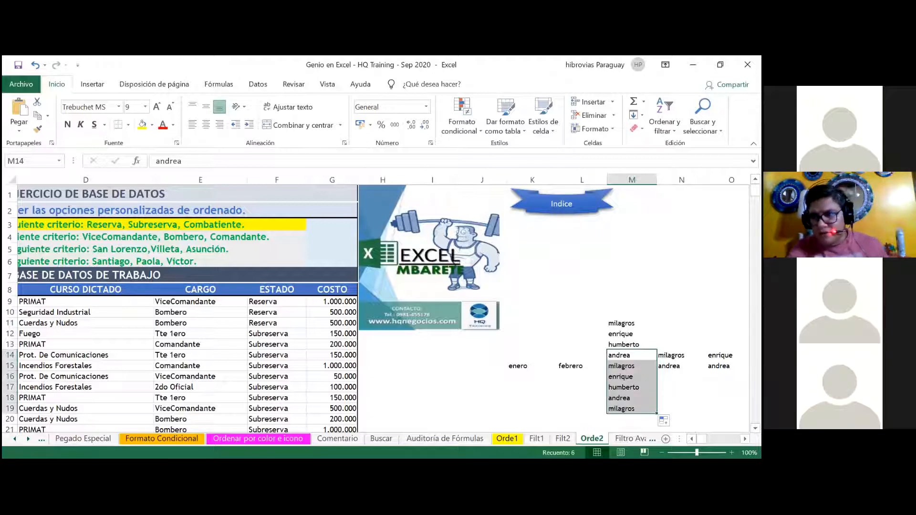
{"action": "left_click", "coordinate": [681, 387]}
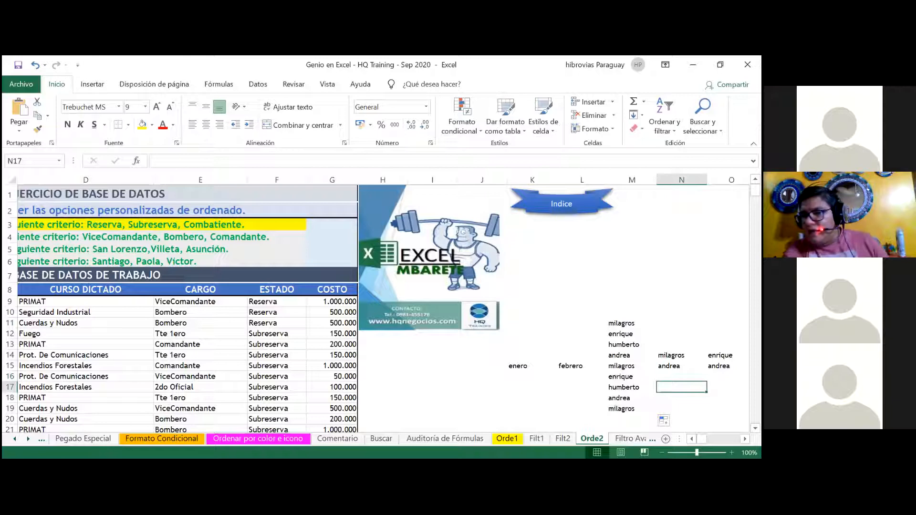
{"action": "left_click", "coordinate": [632, 387]}
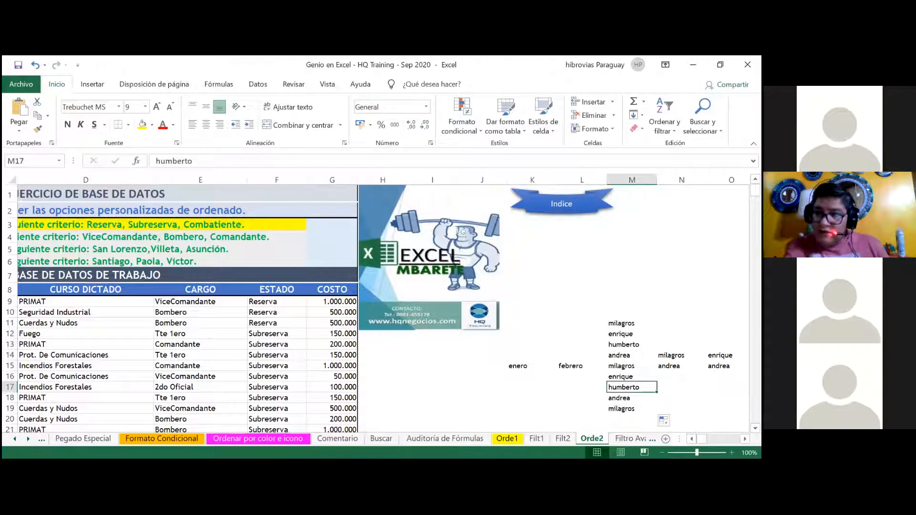
{"action": "key", "text": "Up"}
{"action": "key", "text": "Up"}
{"action": "key", "text": "Up"}
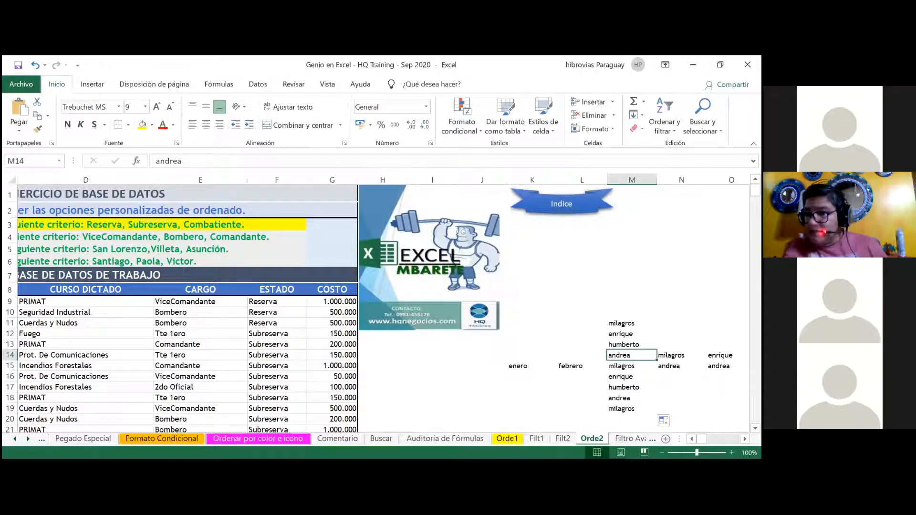
{"action": "key", "text": "Right"}
{"action": "key", "text": "Right"}
{"action": "key", "text": "Left"}
{"action": "key", "text": "Left"}
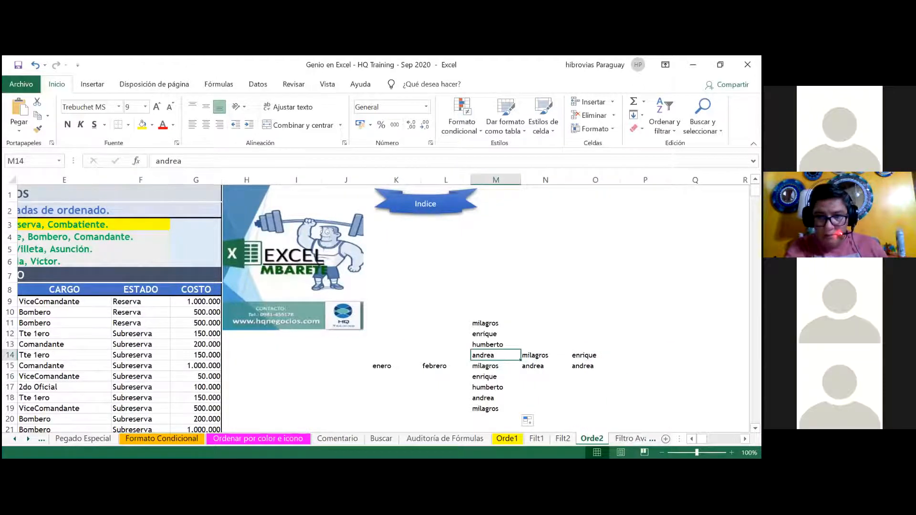
Retype M14 as ANDREA and autofill it right to O14, down to M19 and up to M11
{"action": "type", "text": "ANDREA"}
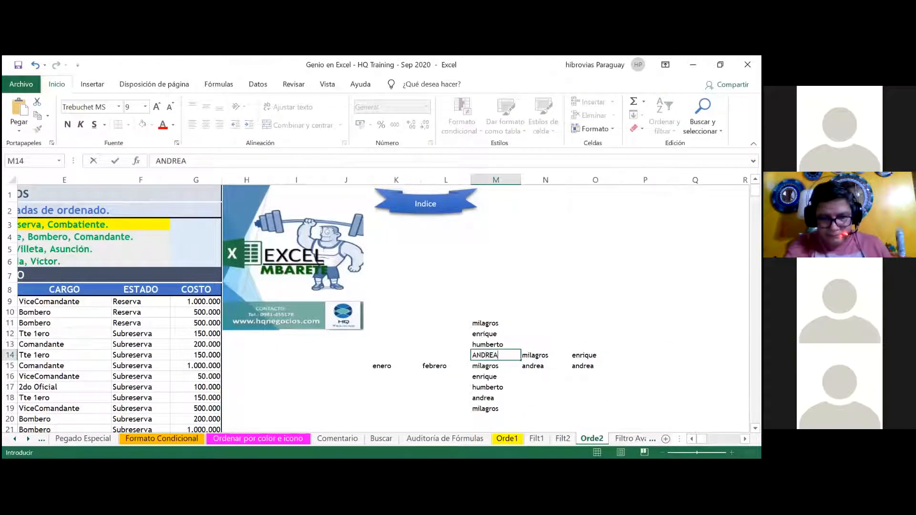
{"action": "key", "text": "Return"}
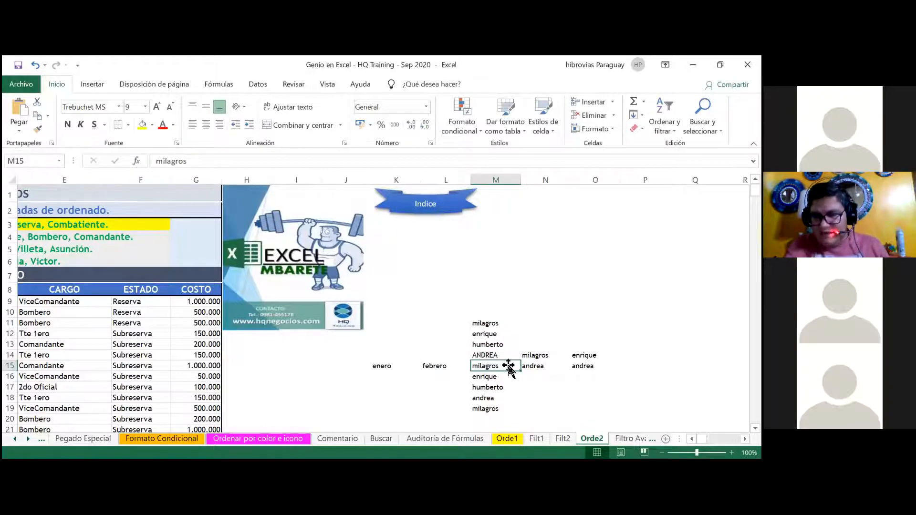
{"action": "left_click", "coordinate": [496, 357]}
{"action": "left_click_drag", "start_coordinate": [520, 360], "coordinate": [597, 357]}
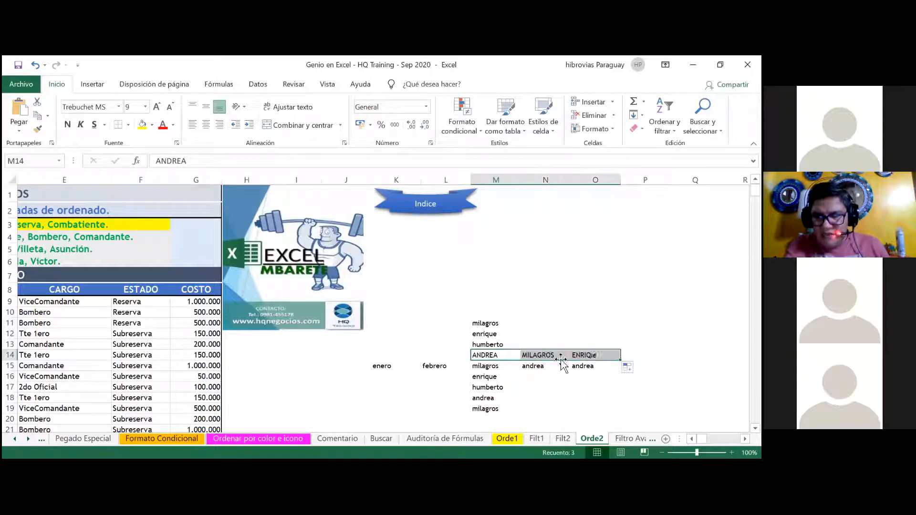
{"action": "left_click", "coordinate": [489, 356]}
{"action": "left_click_drag", "start_coordinate": [521, 361], "coordinate": [521, 414]}
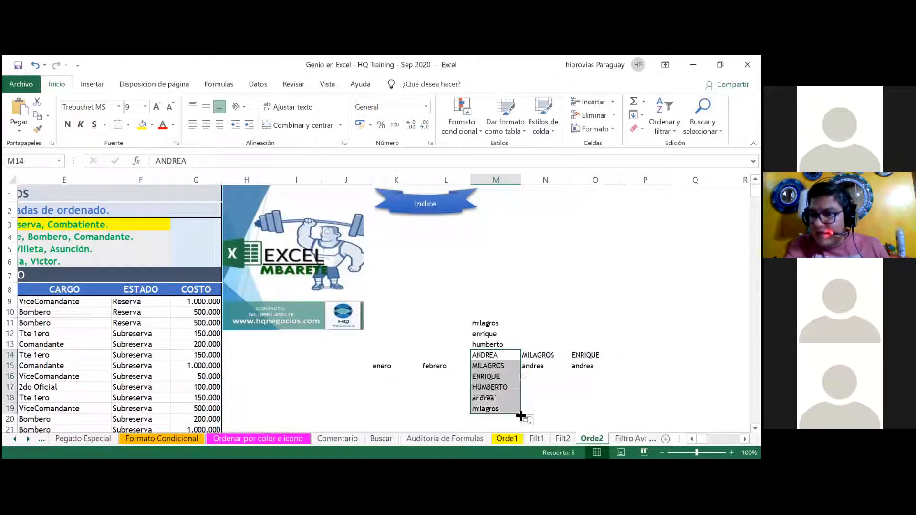
{"action": "left_click", "coordinate": [512, 358]}
{"action": "left_click_drag", "start_coordinate": [520, 361], "coordinate": [506, 332]}
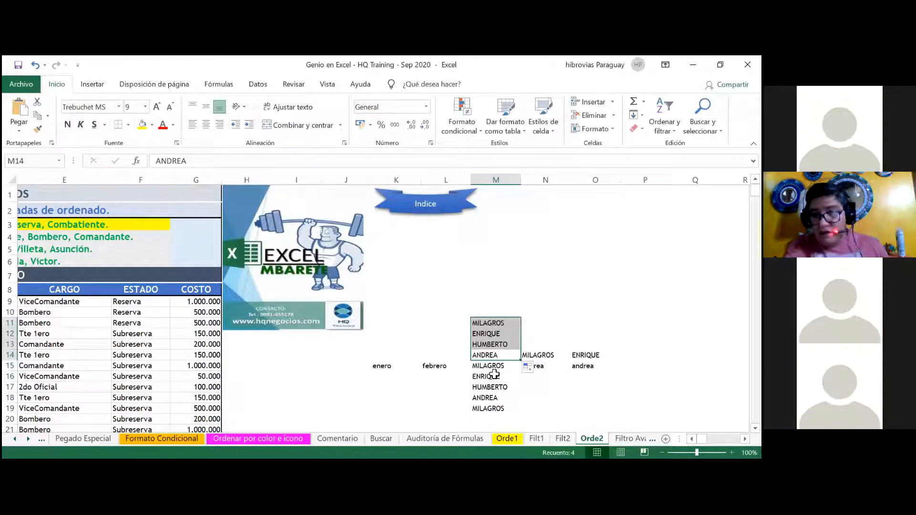
{"action": "left_click", "coordinate": [517, 398]}
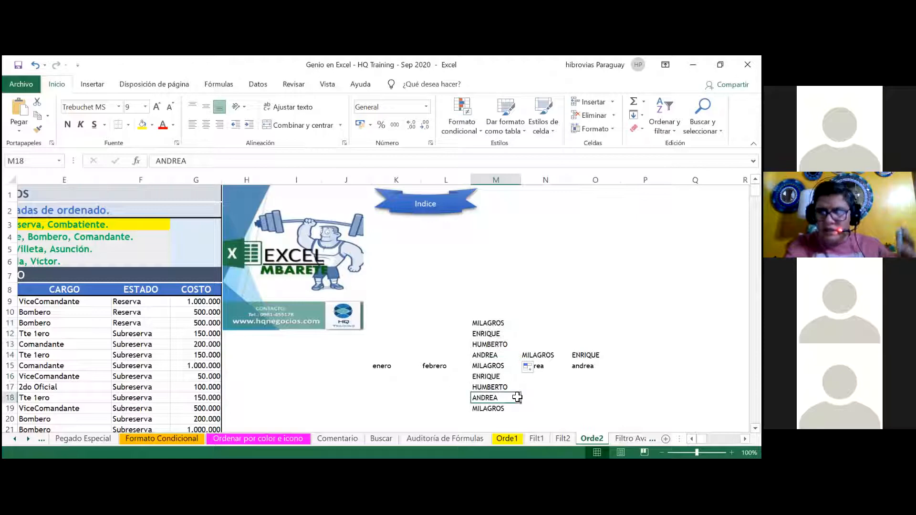
Autofill leftward from MILAGROS in M15, putting HUMBERTO and ANDREA in K15:L15, then drag right
{"action": "left_click", "coordinate": [505, 363]}
{"action": "key", "text": "Down"}
{"action": "key", "text": "Down"}
{"action": "key", "text": "Down"}
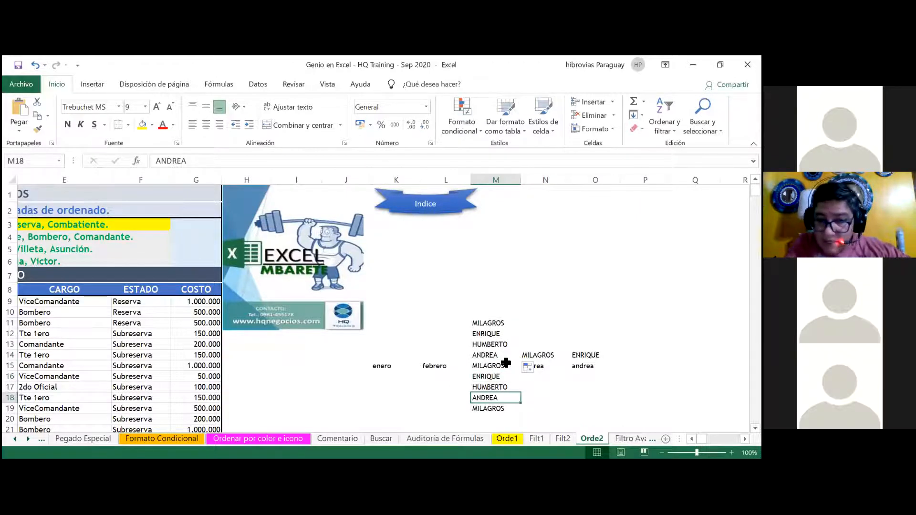
{"action": "left_click", "coordinate": [505, 363]}
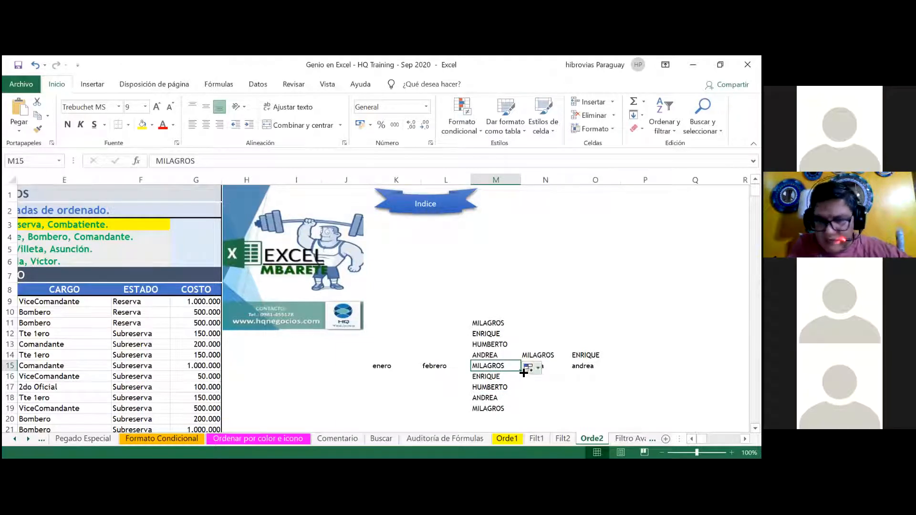
{"action": "left_click_drag", "start_coordinate": [520, 371], "coordinate": [360, 374]}
{"action": "left_click", "coordinate": [380, 387]}
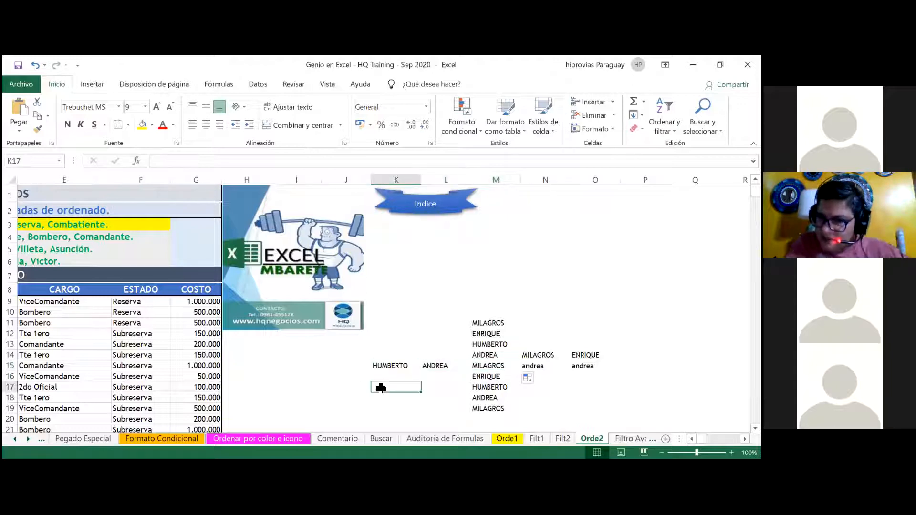
{"action": "left_click", "coordinate": [508, 365]}
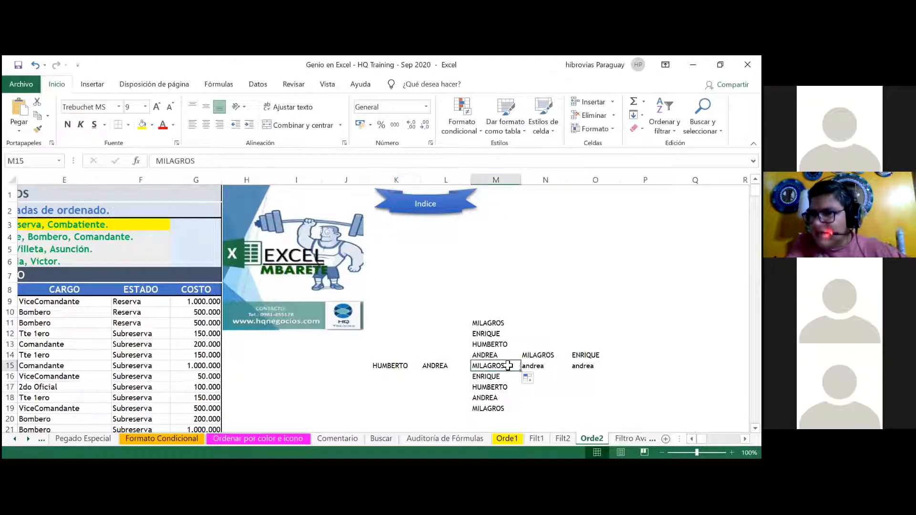
{"action": "left_click_drag", "start_coordinate": [520, 371], "coordinate": [606, 374]}
Complete the rightward fill so N15 and O15 read ENRIQUE and HUMBERTO
{"action": "left_click", "coordinate": [645, 323]}
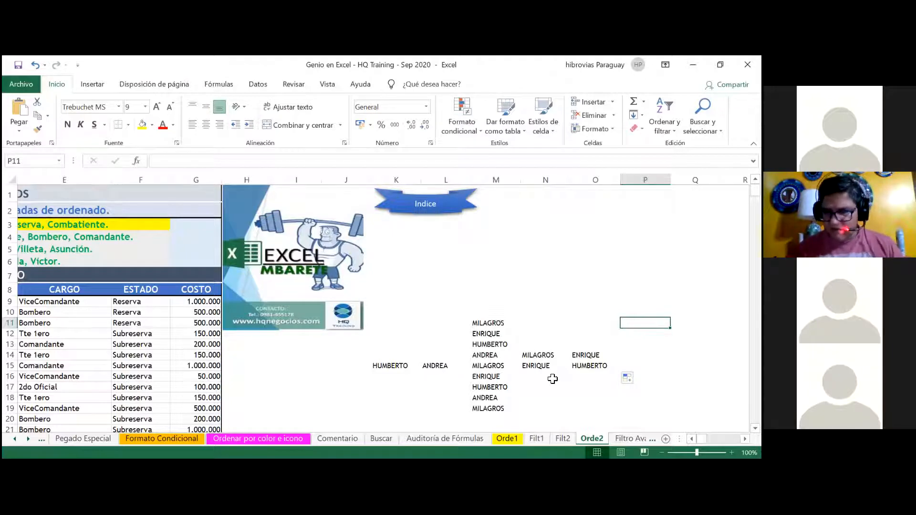
Retype M14 as Andrea and autofill Milagros, Enrique, Humberto into N14:P14
{"action": "left_click", "coordinate": [505, 355]}
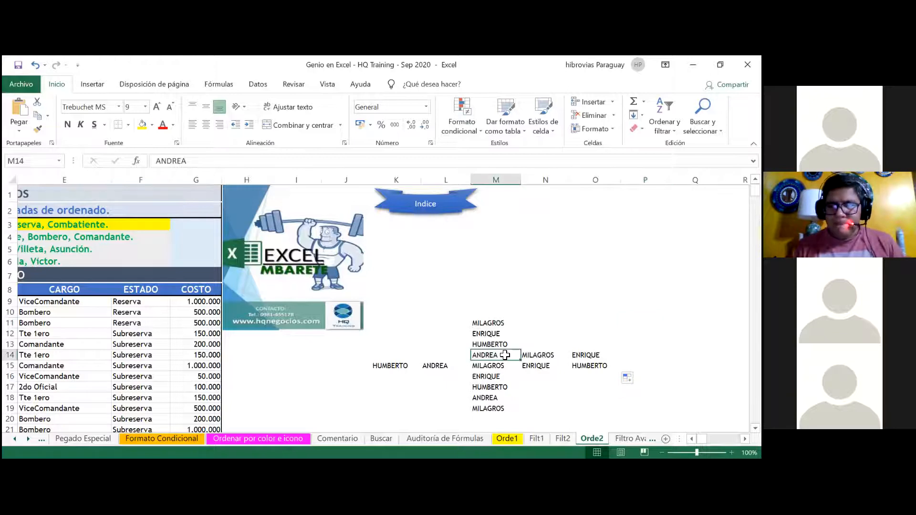
{"action": "type", "text": "a"}
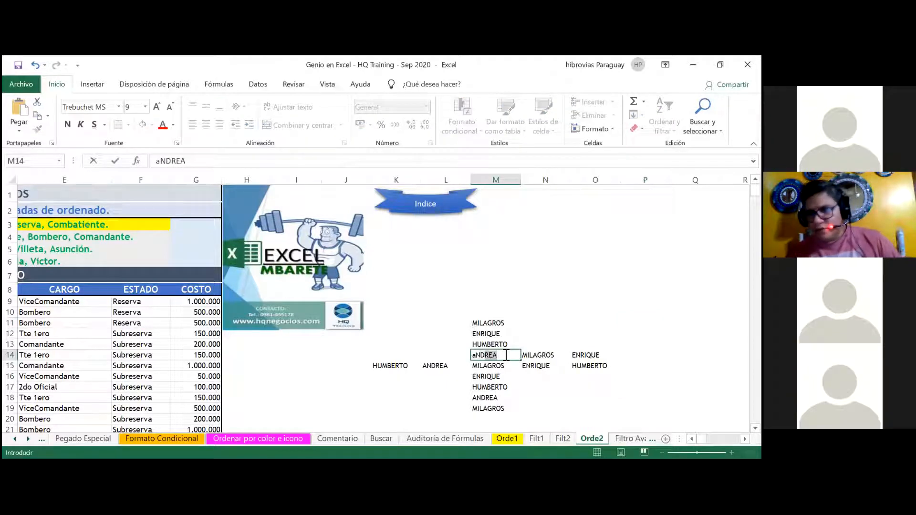
{"action": "key", "text": "BackSpace"}
{"action": "key", "text": "BackSpace"}
{"action": "type", "text": "Andre"}
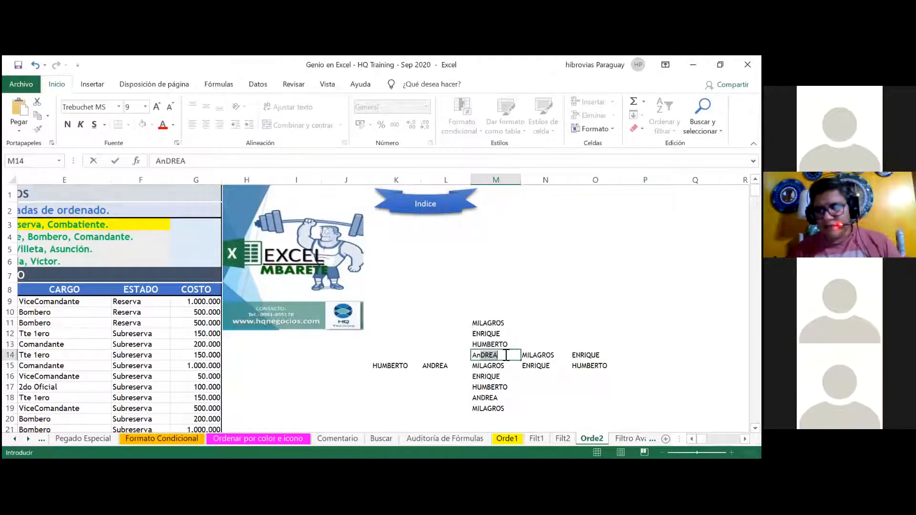
{"action": "type", "text": "a"}
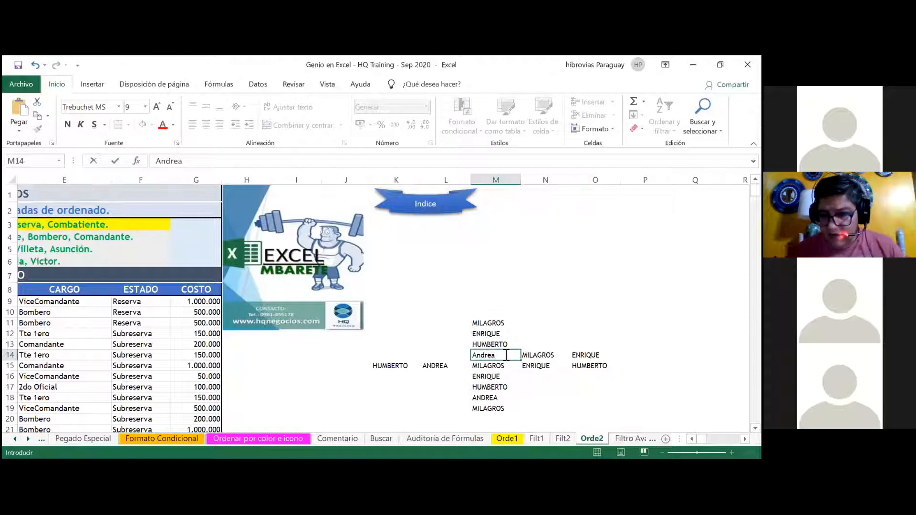
{"action": "key", "text": "Return"}
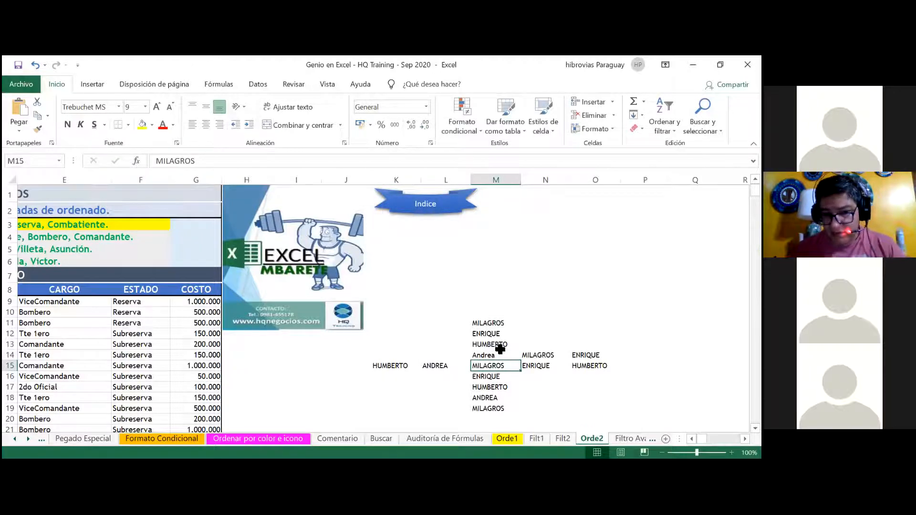
{"action": "left_click", "coordinate": [505, 355]}
{"action": "left_click_drag", "start_coordinate": [520, 360], "coordinate": [645, 362]}
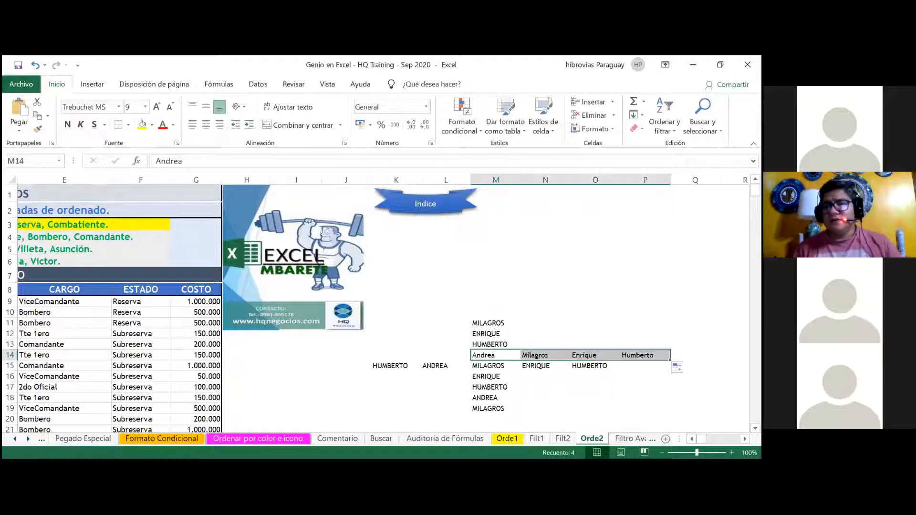
{"action": "left_click", "coordinate": [645, 261]}
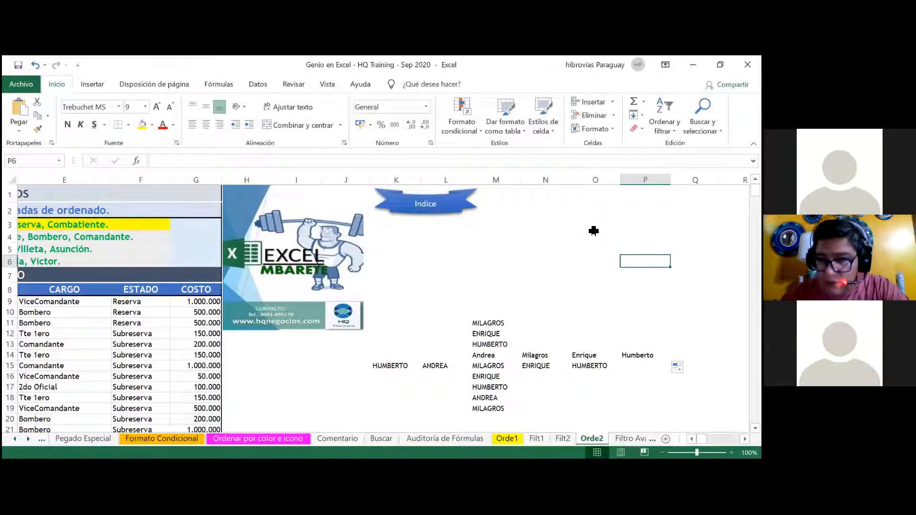
Select the names area K10:Q19, then move back into the table and select the 2do Oficial cell E17
{"action": "left_click", "coordinate": [598, 325]}
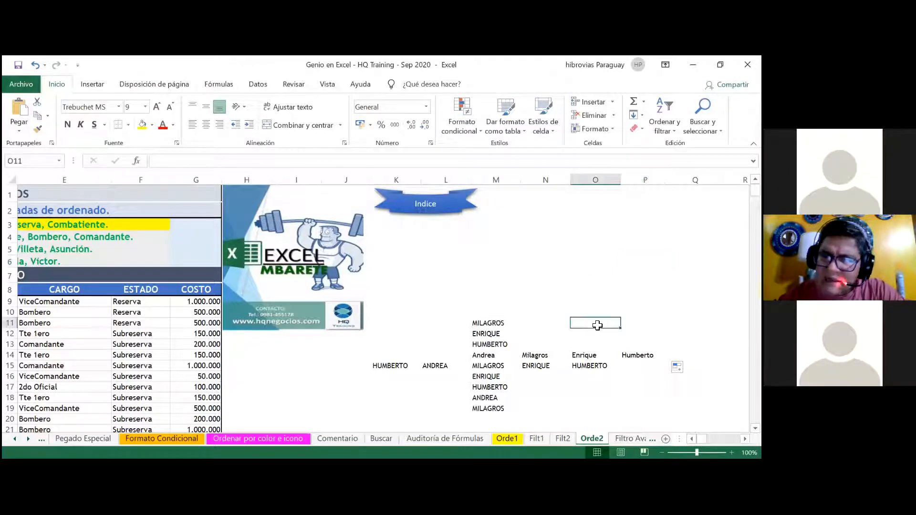
{"action": "key", "text": "Left"}
{"action": "key", "text": "Left"}
{"action": "key", "text": "Left"}
{"action": "key", "text": "Left"}
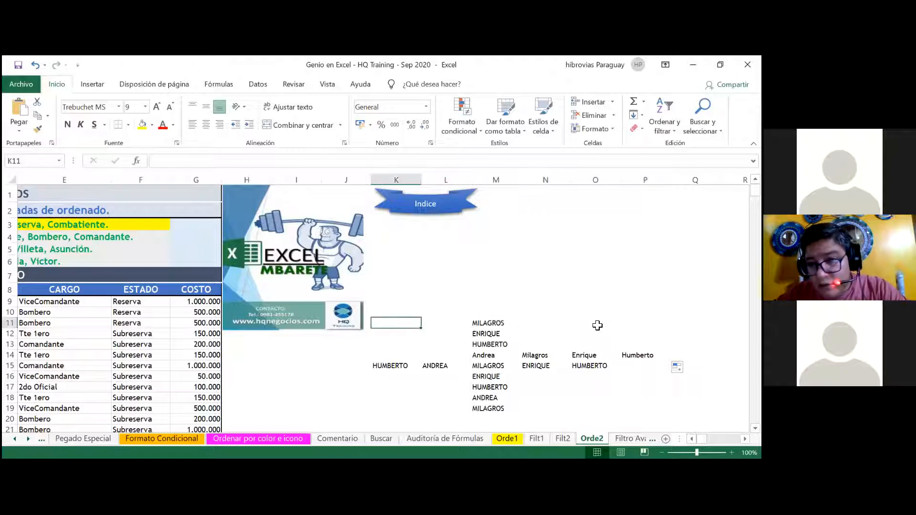
{"action": "key", "text": "Up"}
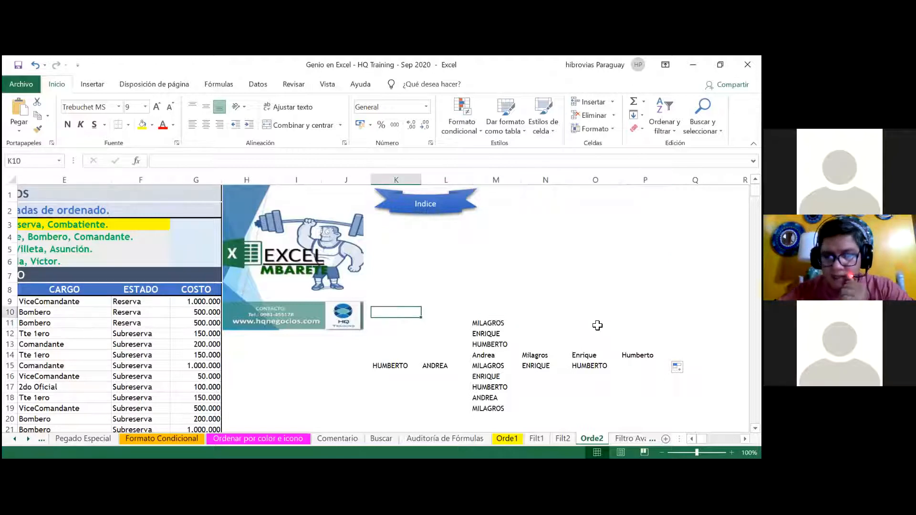
{"action": "key", "text": "shift+Down"}
{"action": "key", "text": "shift+Down"}
{"action": "key", "text": "shift+Down"}
{"action": "key", "text": "shift+Down"}
{"action": "key", "text": "shift+Down"}
{"action": "key", "text": "shift+Down"}
{"action": "key", "text": "shift+Down"}
{"action": "key", "text": "shift+Down"}
{"action": "key", "text": "shift+Down"}
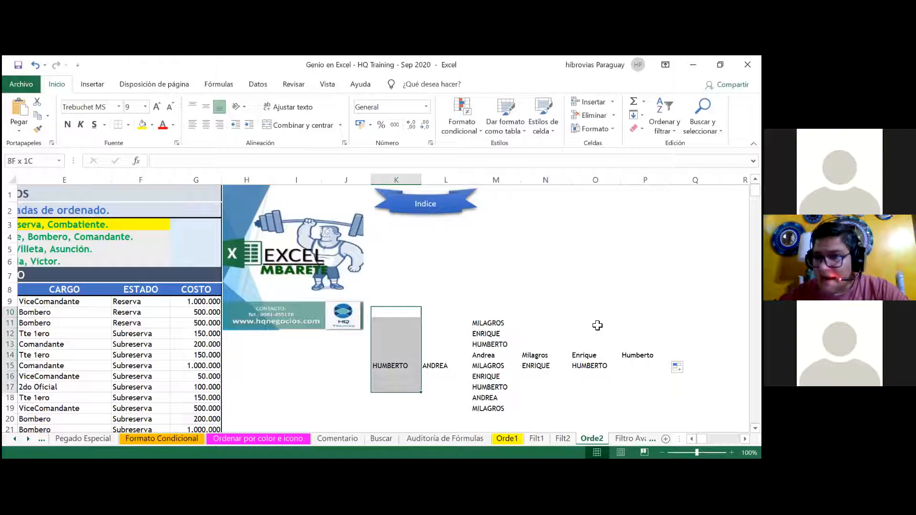
{"action": "key", "text": "shift+Right"}
{"action": "key", "text": "shift+Right"}
{"action": "key", "text": "shift+Right"}
{"action": "key", "text": "shift+Right"}
{"action": "key", "text": "shift+Right"}
{"action": "key", "text": "shift+Right"}
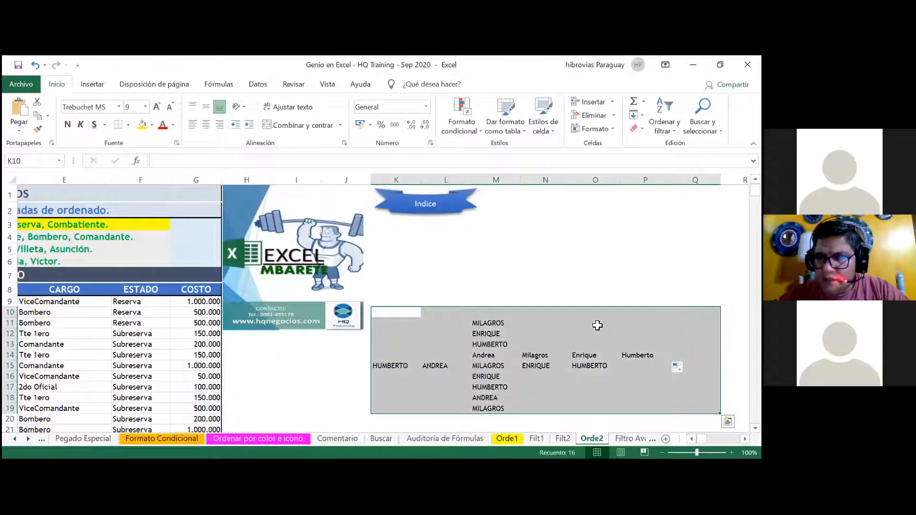
{"action": "key", "text": "Left"}
{"action": "key", "text": "Left"}
{"action": "key", "text": "Left"}
{"action": "key", "text": "Left"}
{"action": "key", "text": "Left"}
{"action": "key", "text": "Left"}
{"action": "key", "text": "Left"}
{"action": "key", "text": "Left"}
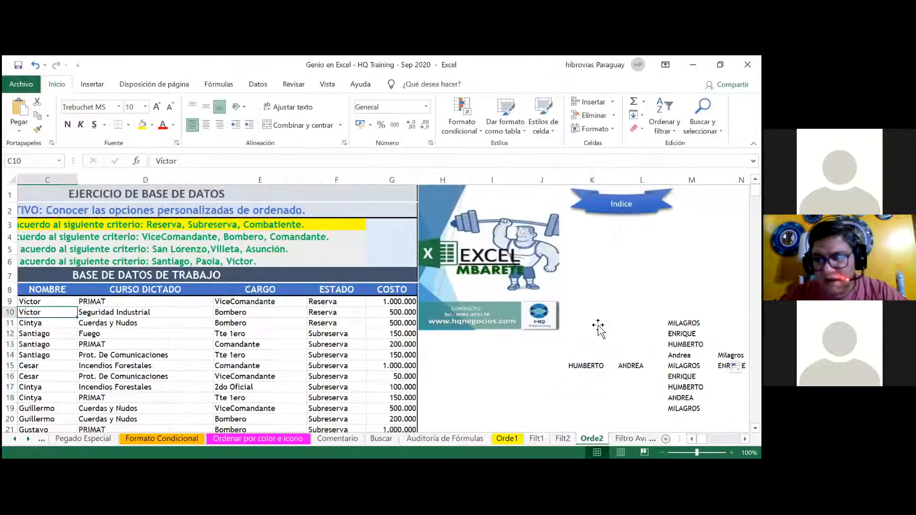
{"action": "key", "text": "Left"}
{"action": "key", "text": "Left"}
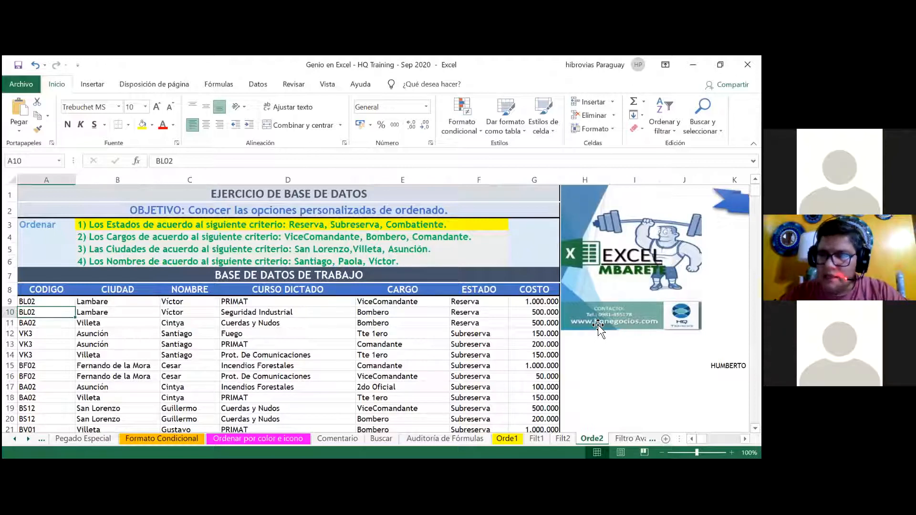
{"action": "key", "text": "Right"}
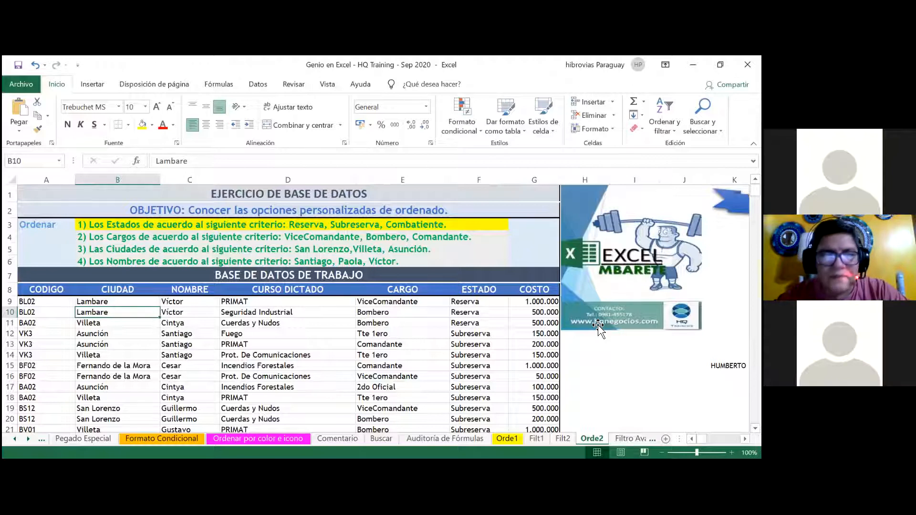
{"action": "key", "text": "Down"}
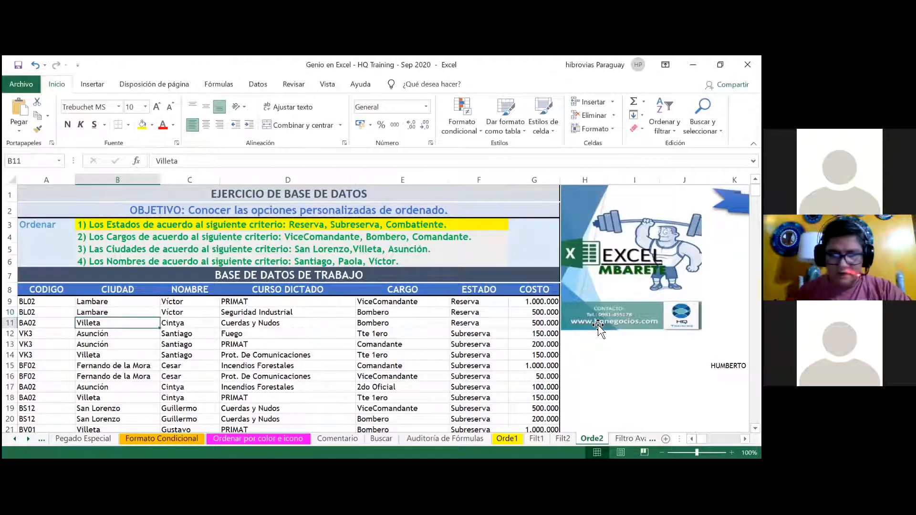
{"action": "left_click", "coordinate": [445, 389]}
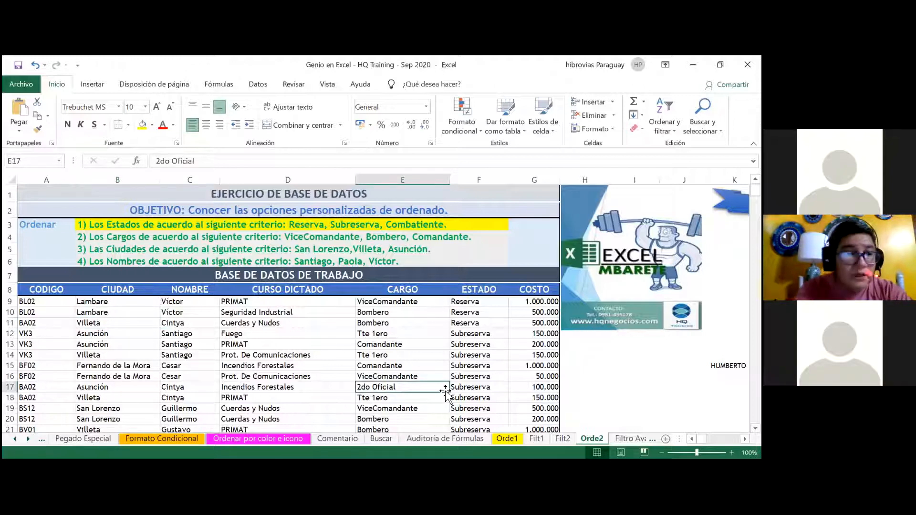